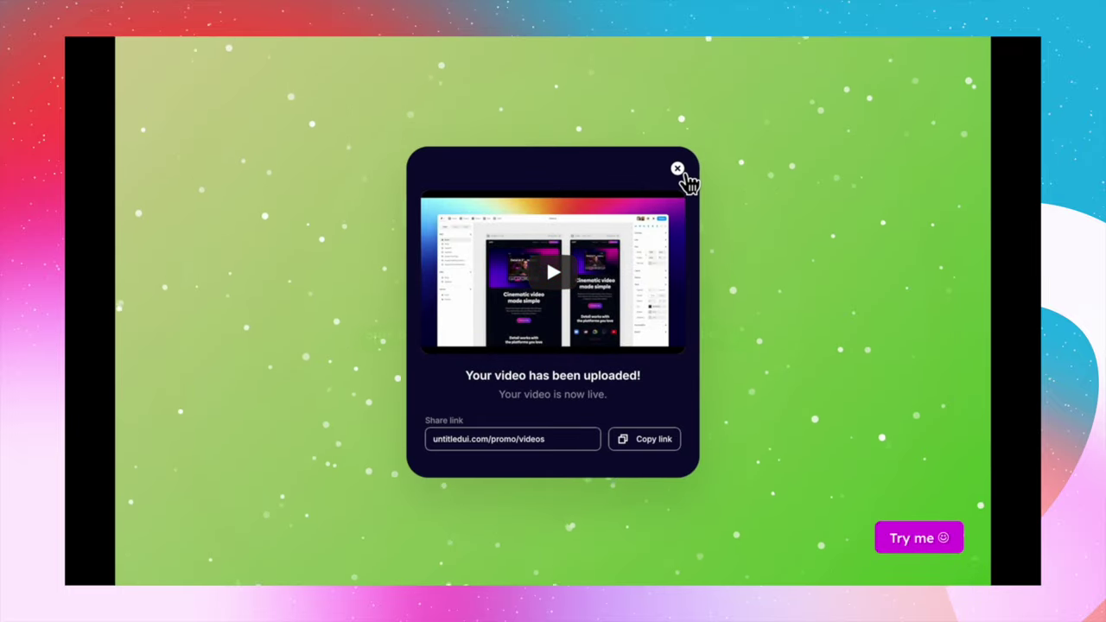
Close the 'Your video has been uploaded!' modal
{"action": "left_click", "coordinate": [678, 170]}
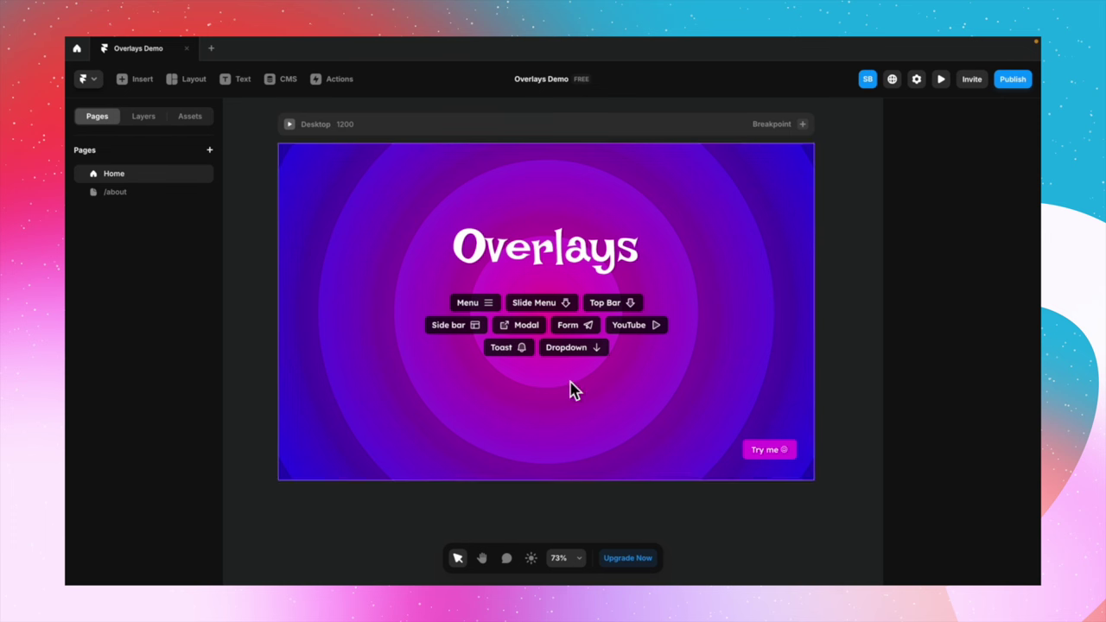
Attach a Fixed full-screen overlay to the Menu button
{"action": "left_click", "coordinate": [506, 320]}
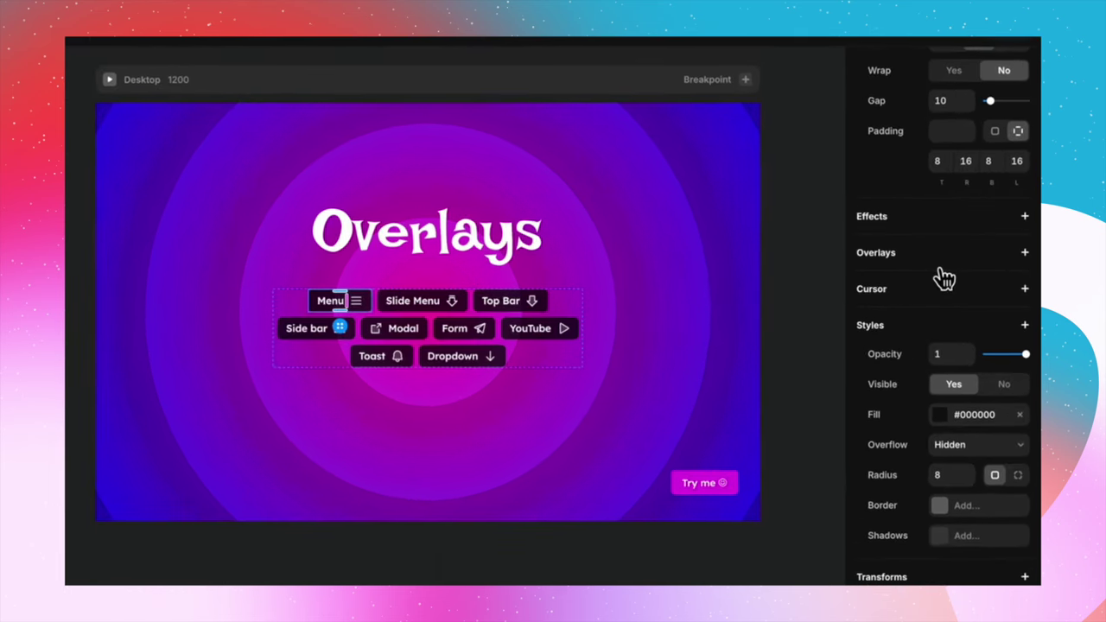
{"action": "left_click", "coordinate": [944, 275]}
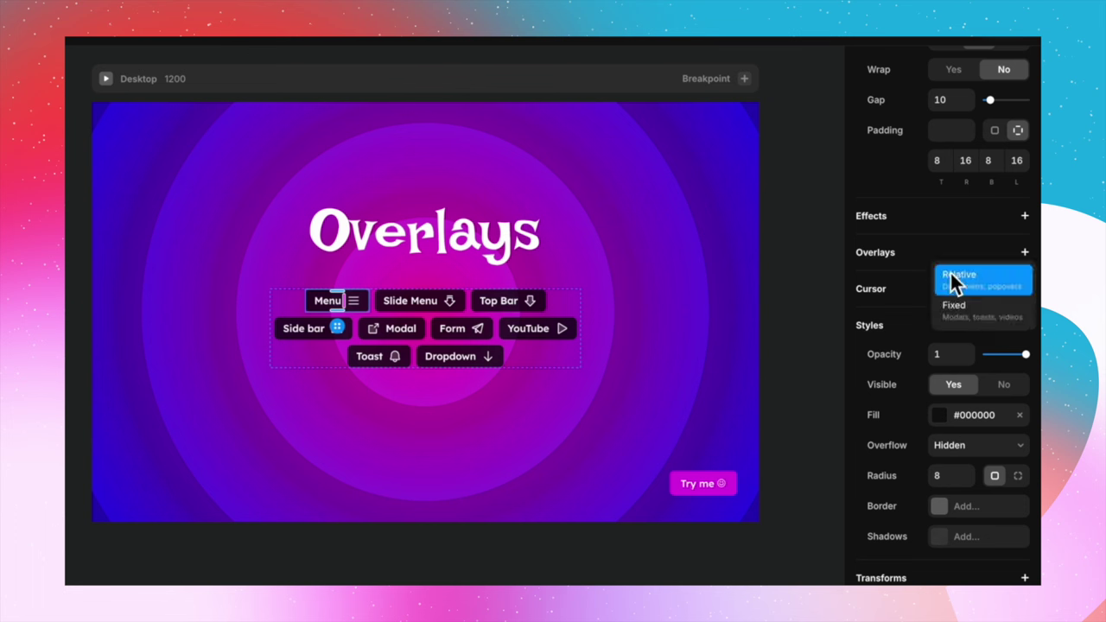
{"action": "left_click", "coordinate": [999, 320]}
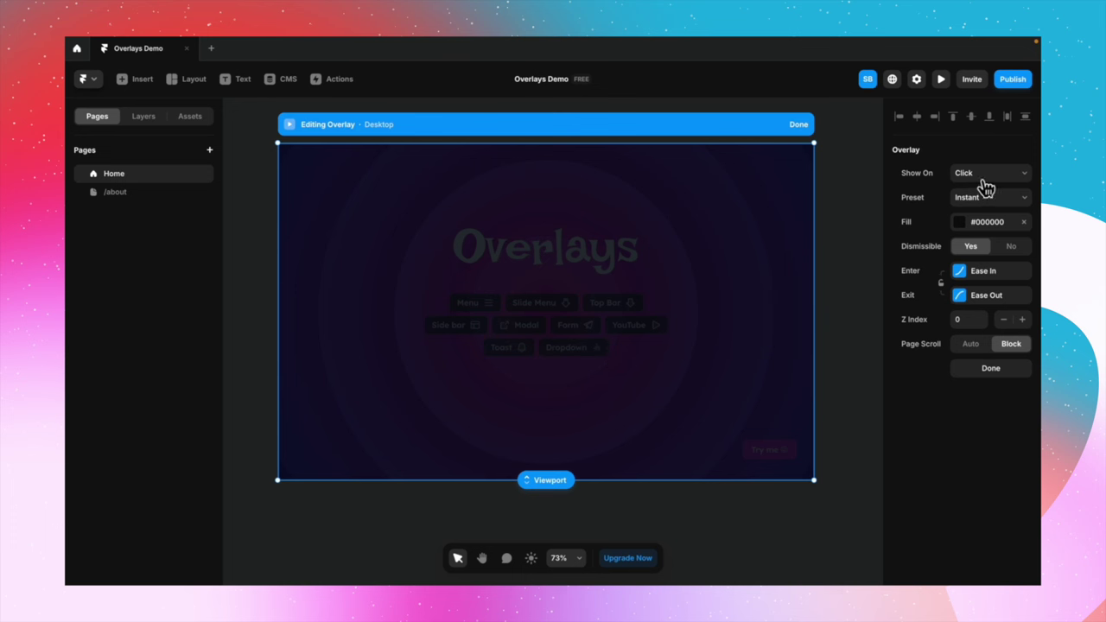
Keep the overlay showing on Click and apply the Fade In preset
{"action": "left_click", "coordinate": [986, 178]}
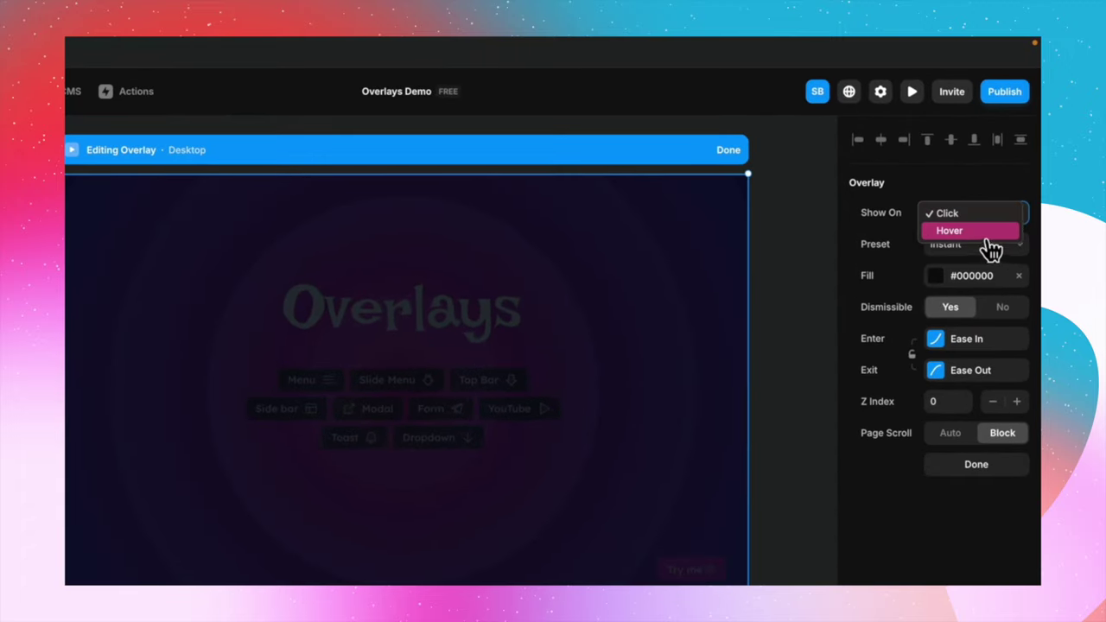
{"action": "left_click", "coordinate": [981, 216]}
{"action": "left_click", "coordinate": [988, 247]}
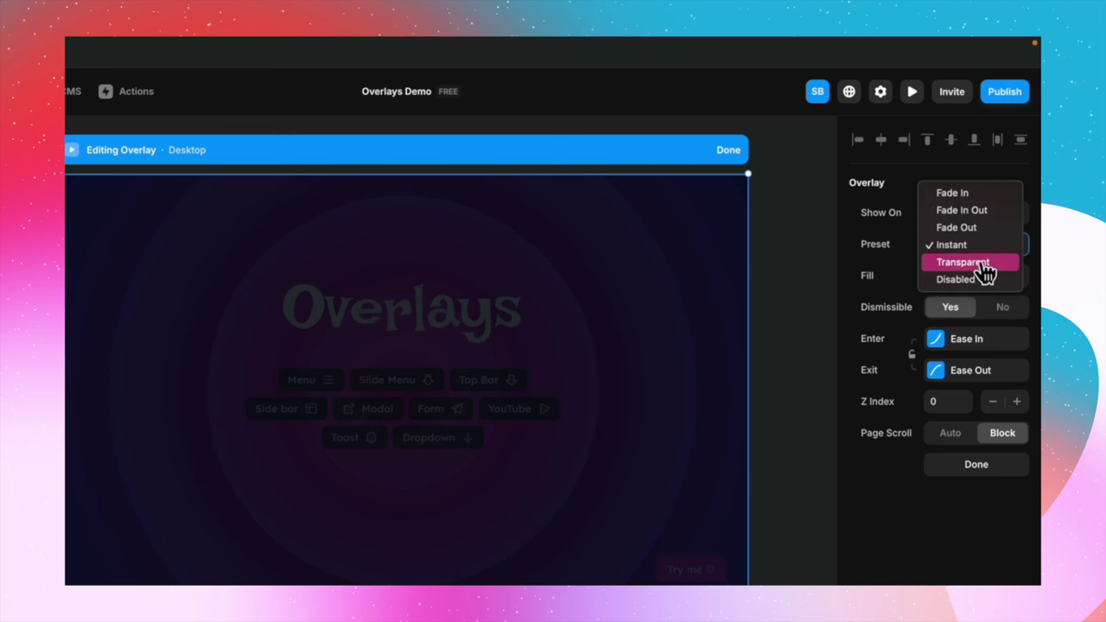
{"action": "left_click", "coordinate": [979, 195]}
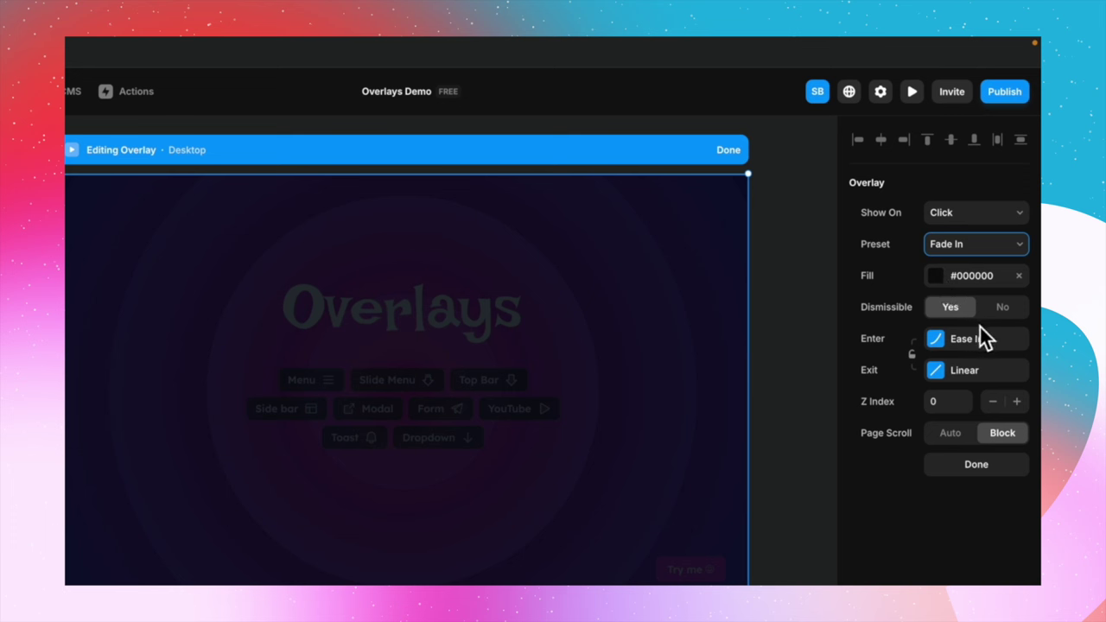
Raise the overlay's black backdrop fill to 100% opacity
{"action": "left_click", "coordinate": [948, 279]}
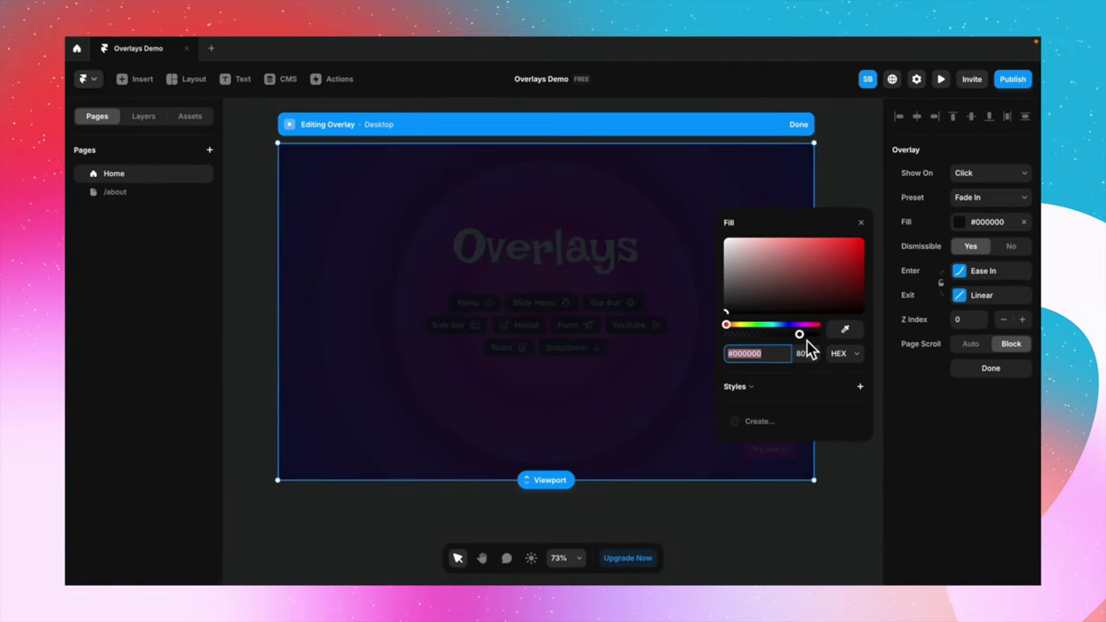
{"action": "left_click_drag", "start_coordinate": [798, 335], "coordinate": [839, 348]}
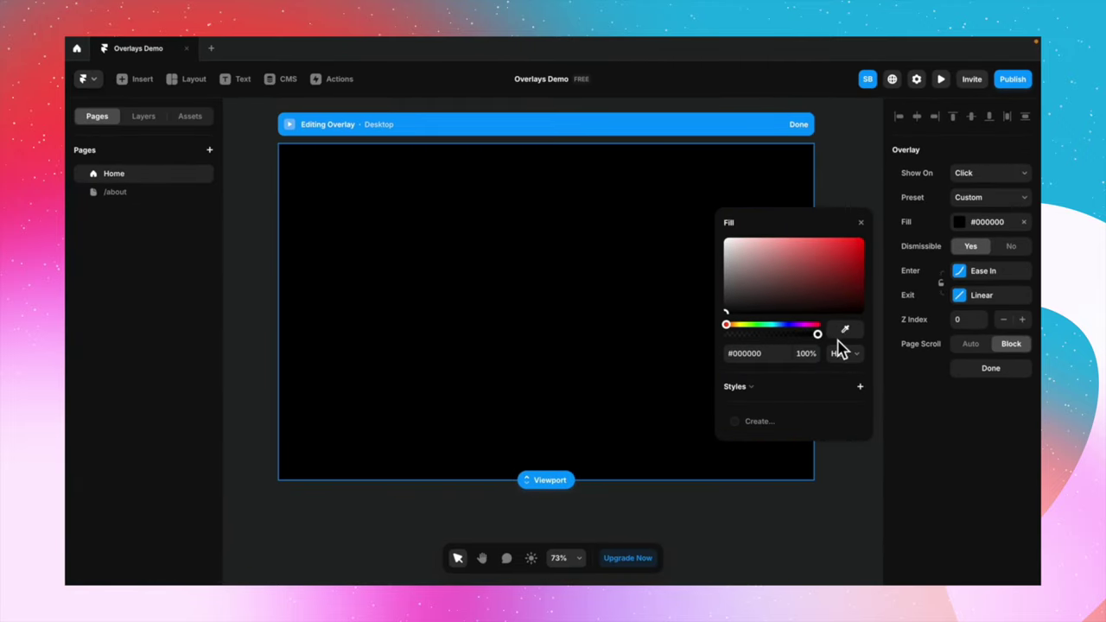
{"action": "left_click", "coordinate": [862, 224]}
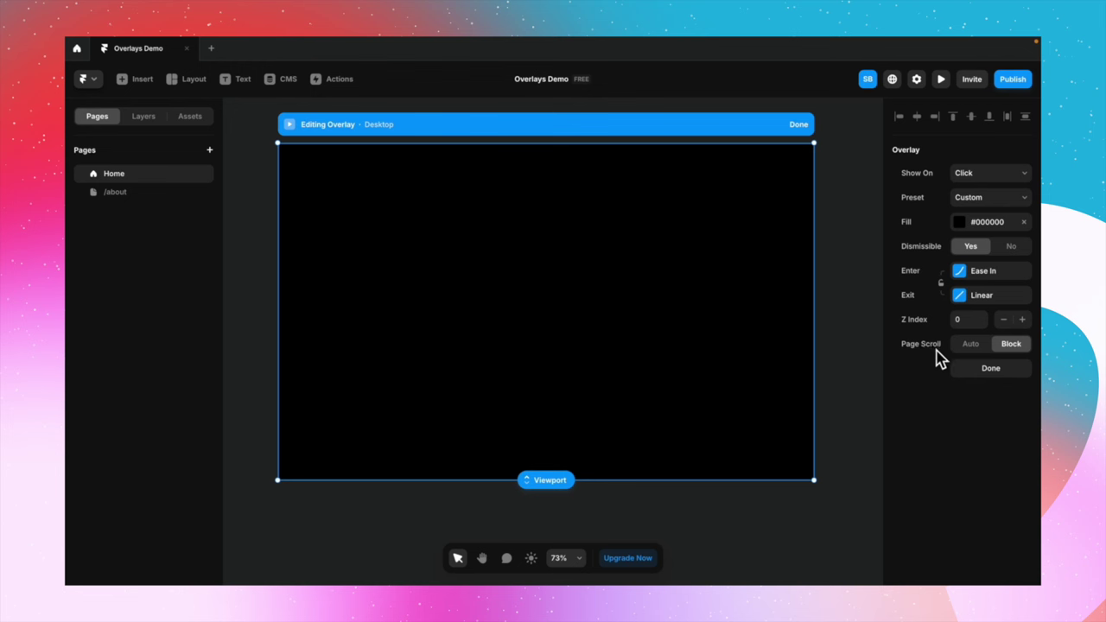
Add Home, About and Blogs text items one below another on the overlay
{"action": "key", "text": "t"}
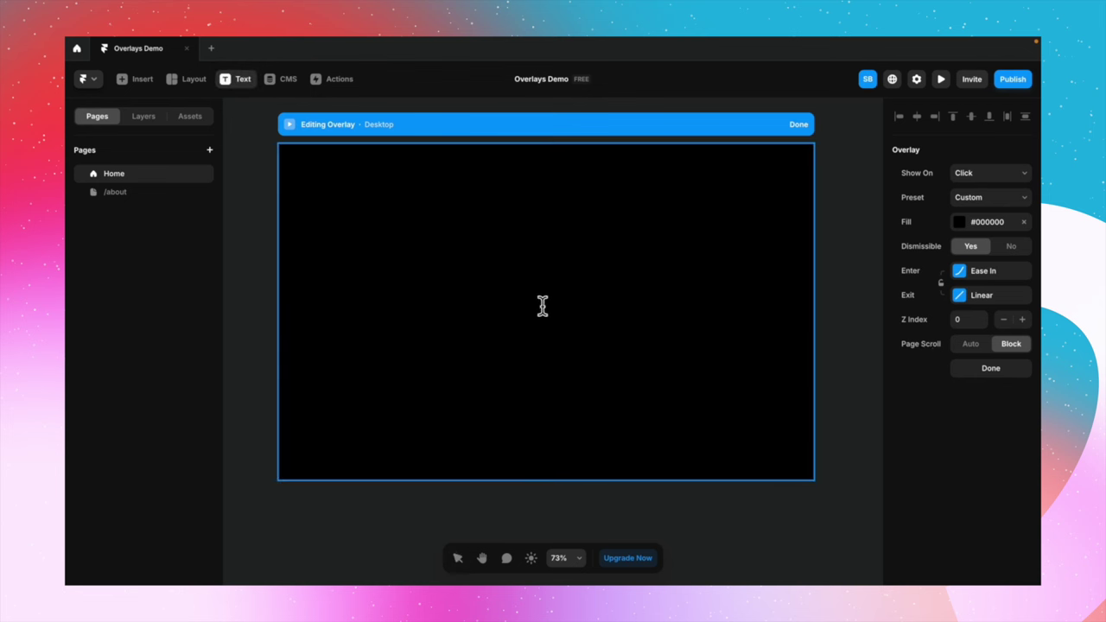
{"action": "left_click", "coordinate": [536, 302]}
{"action": "type", "text": "Home"}
{"action": "key", "text": "Escape"}
{"action": "left_click_drag", "start_coordinate": [564, 317], "coordinate": [563, 341]}
{"action": "double_click", "coordinate": [560, 335]}
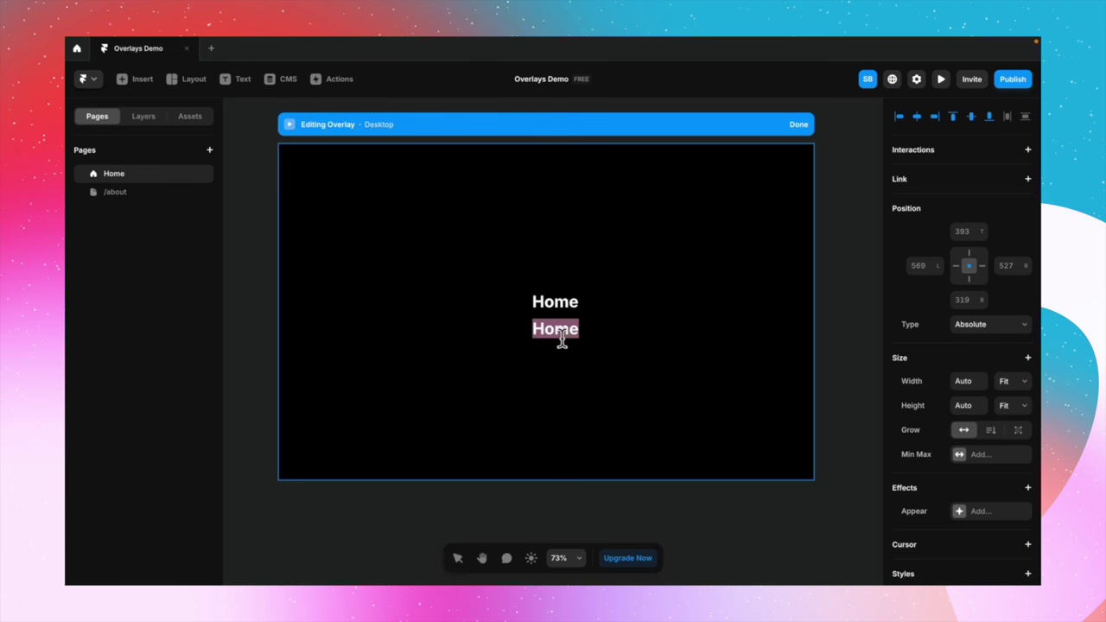
{"action": "type", "text": "About"}
{"action": "key", "text": "Escape"}
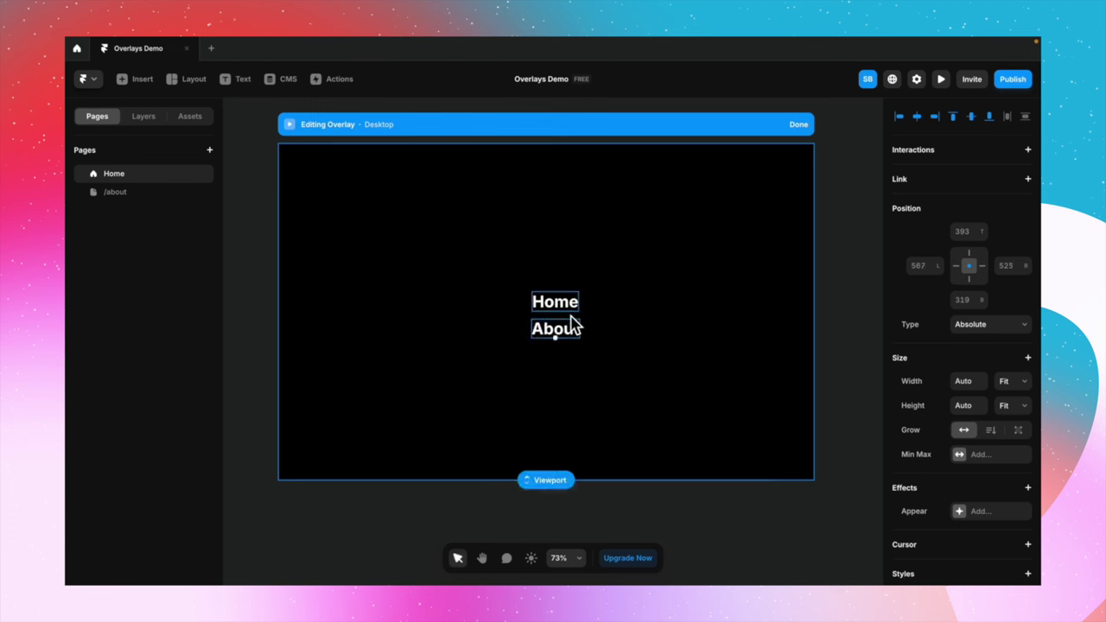
{"action": "left_click_drag", "start_coordinate": [575, 339], "coordinate": [566, 363]}
{"action": "double_click", "coordinate": [567, 358]}
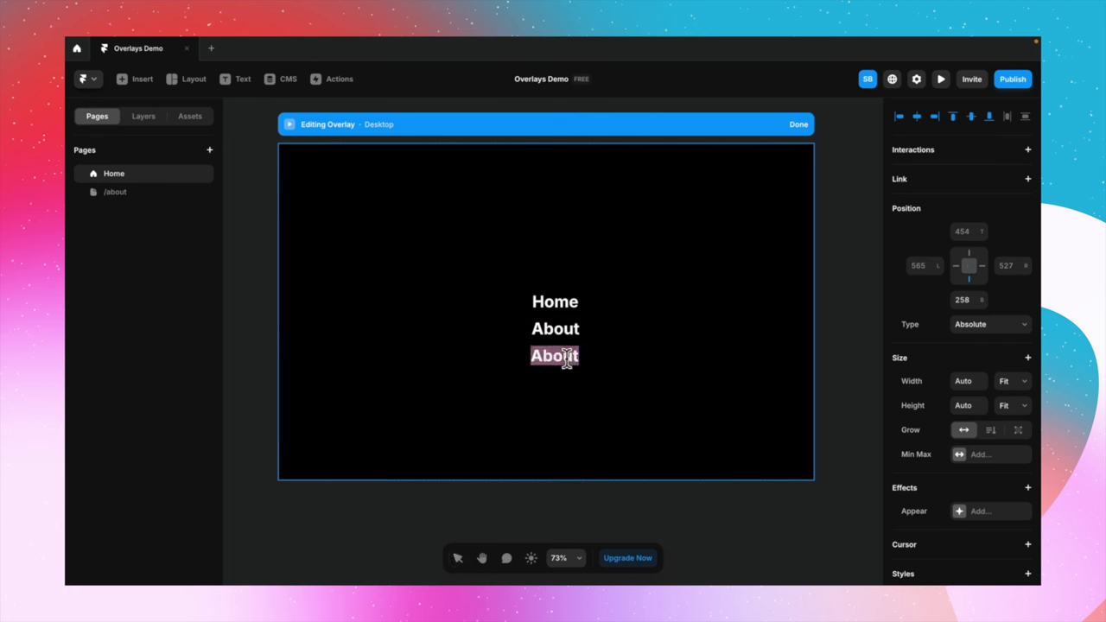
{"action": "type", "text": "Blogs"}
{"action": "key", "text": "Escape"}
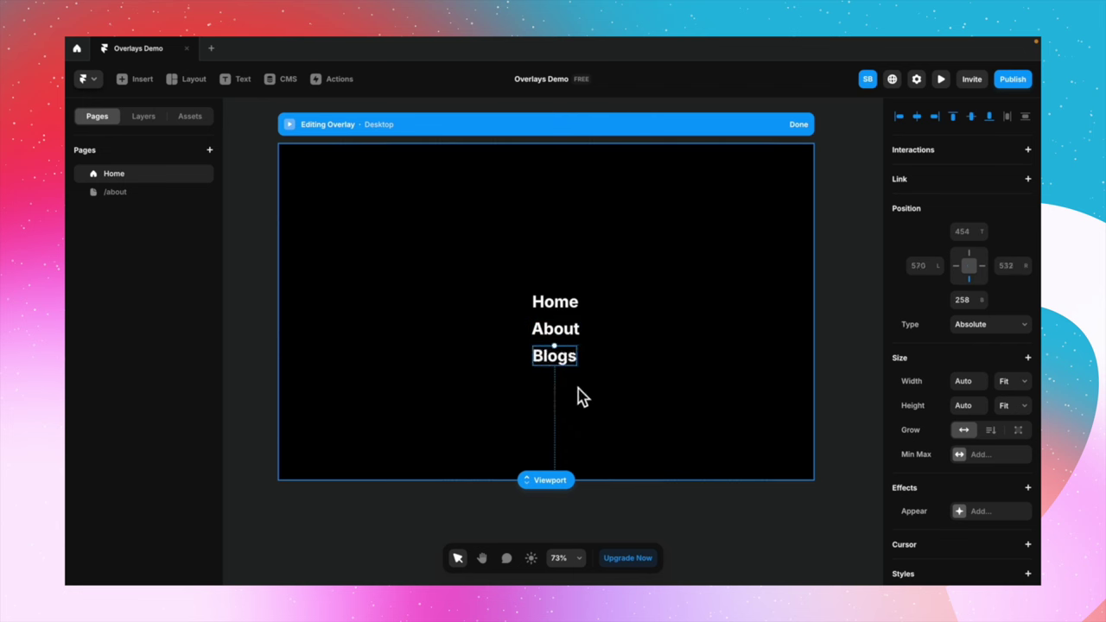
Wrap the three texts in a vertically centred stack with a gap of 15
{"action": "left_click", "coordinate": [577, 340], "text": "shift"}
{"action": "left_click", "coordinate": [576, 317], "text": "shift"}
{"action": "right_click", "coordinate": [576, 316]}
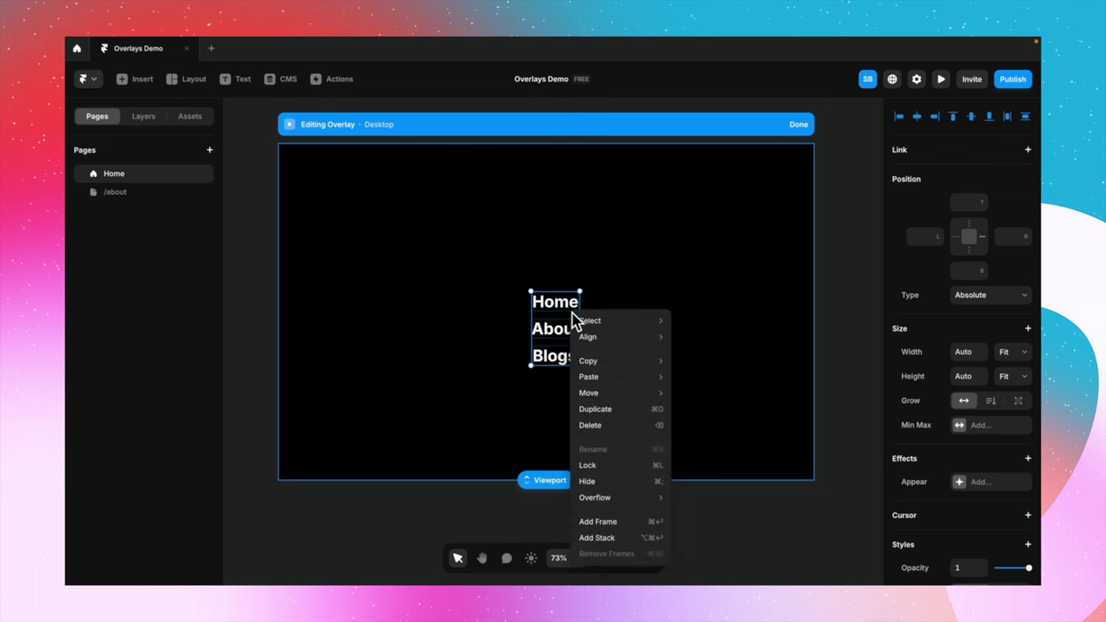
{"action": "left_click", "coordinate": [626, 546]}
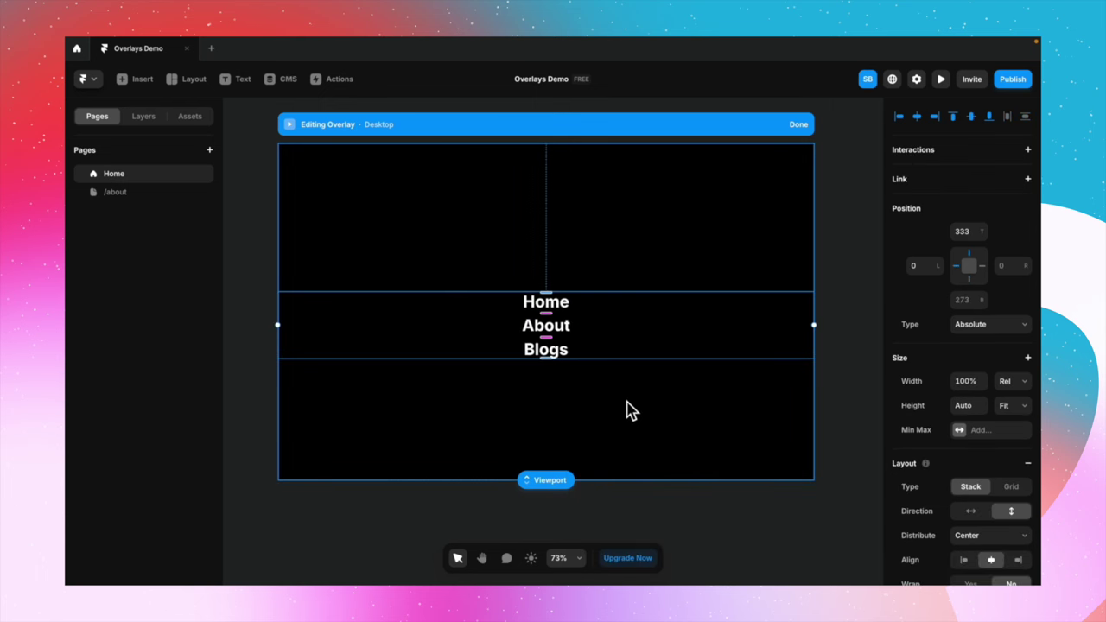
{"action": "left_click_drag", "start_coordinate": [627, 322], "coordinate": [624, 314]}
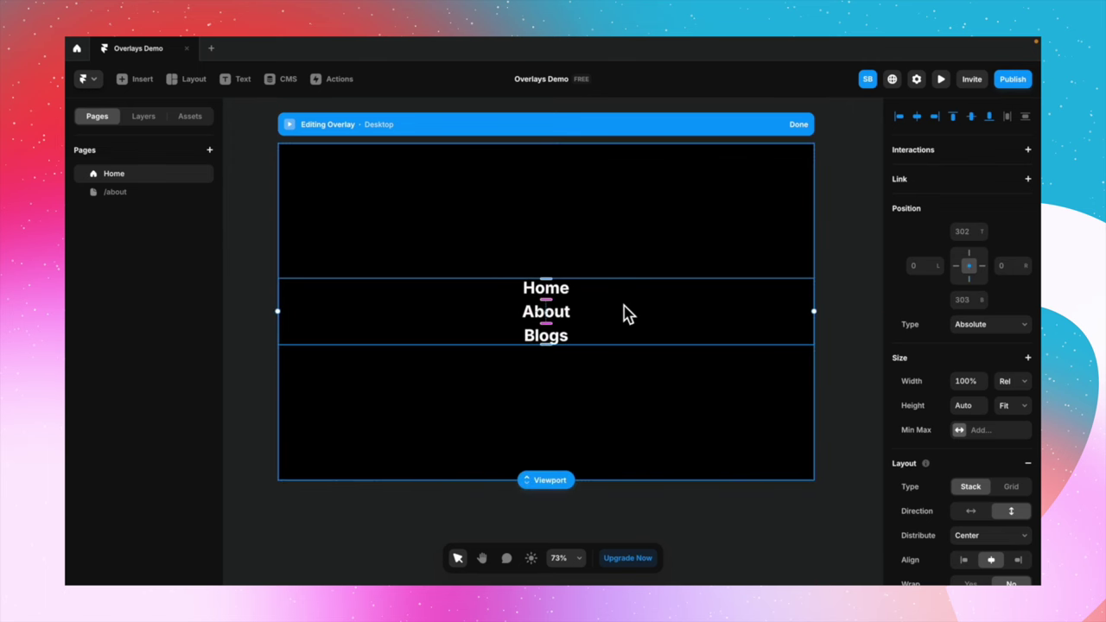
{"action": "scroll", "coordinate": [916, 432], "scroll_direction": "down", "scroll_amount": 4}
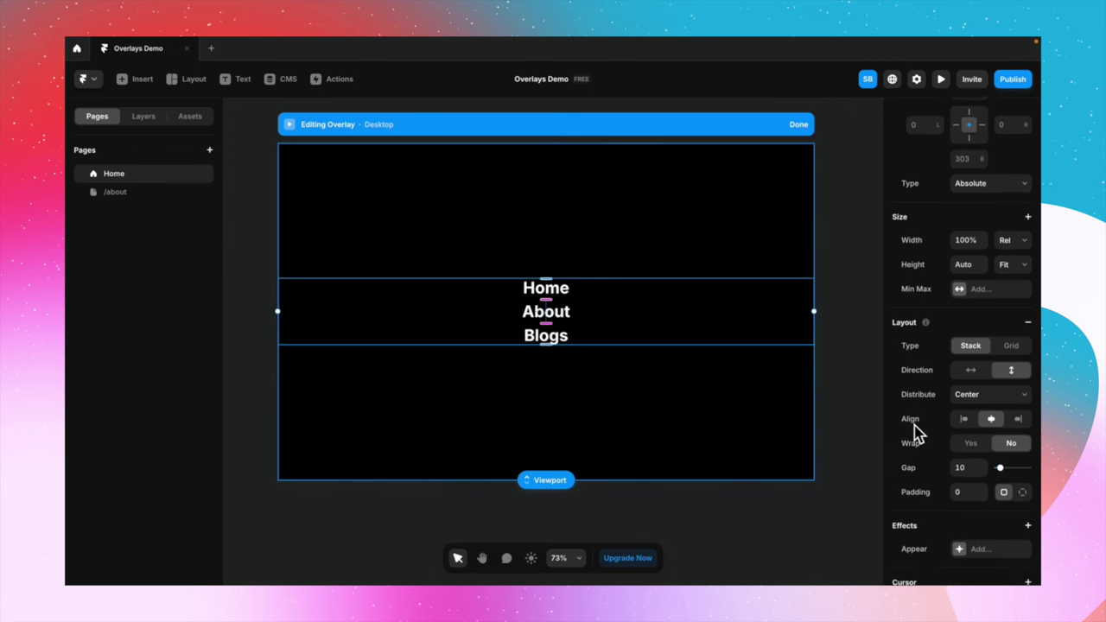
{"action": "left_click", "coordinate": [968, 445]}
{"action": "type", "text": "1"}
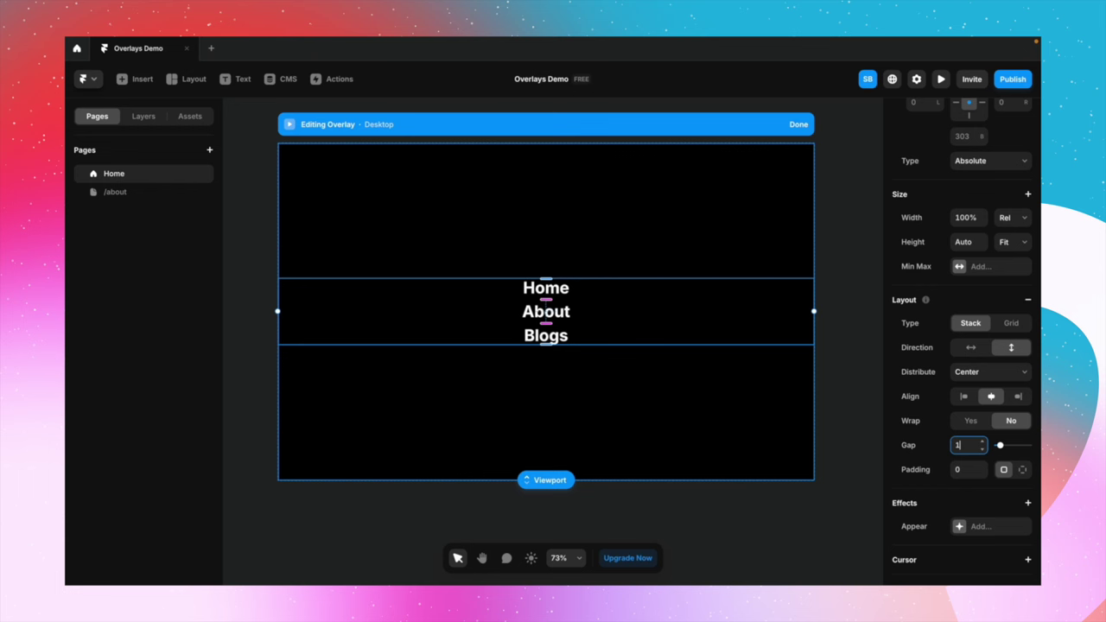
{"action": "type", "text": "5"}
{"action": "left_click", "coordinate": [847, 422]}
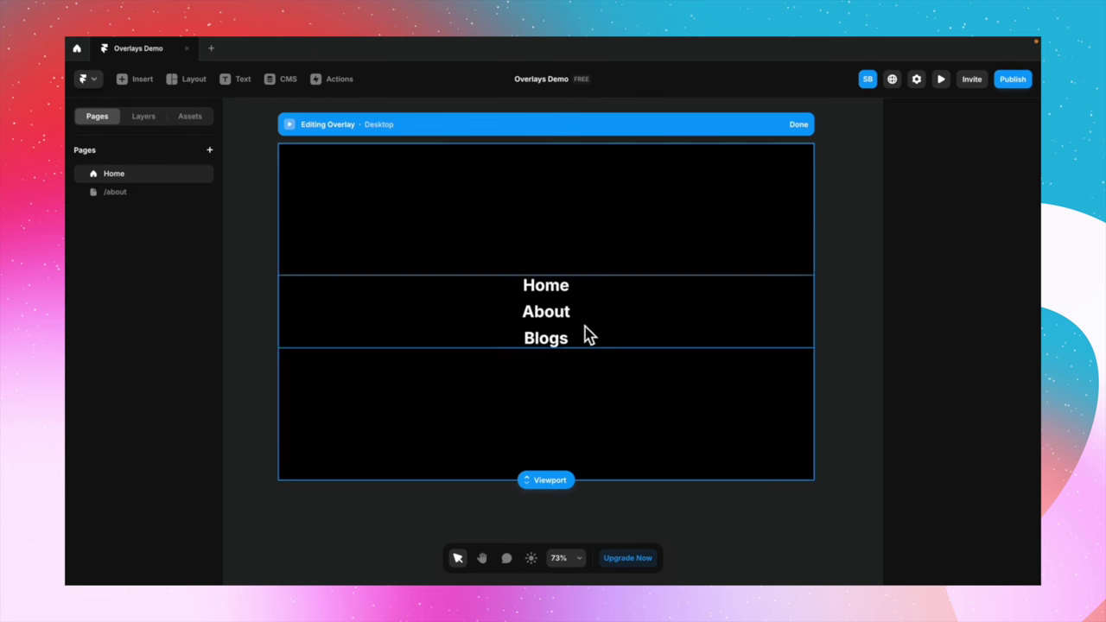
Preview the site, opening, closing and reopening the Menu overlay
{"action": "left_click", "coordinate": [627, 230]}
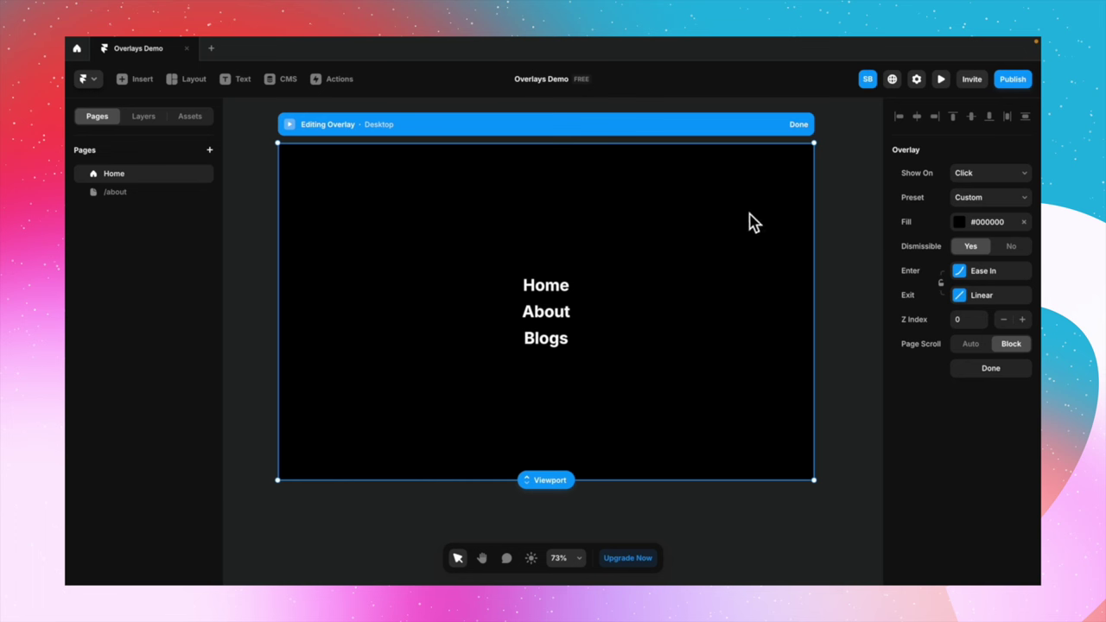
{"action": "key", "text": "ctrl+p"}
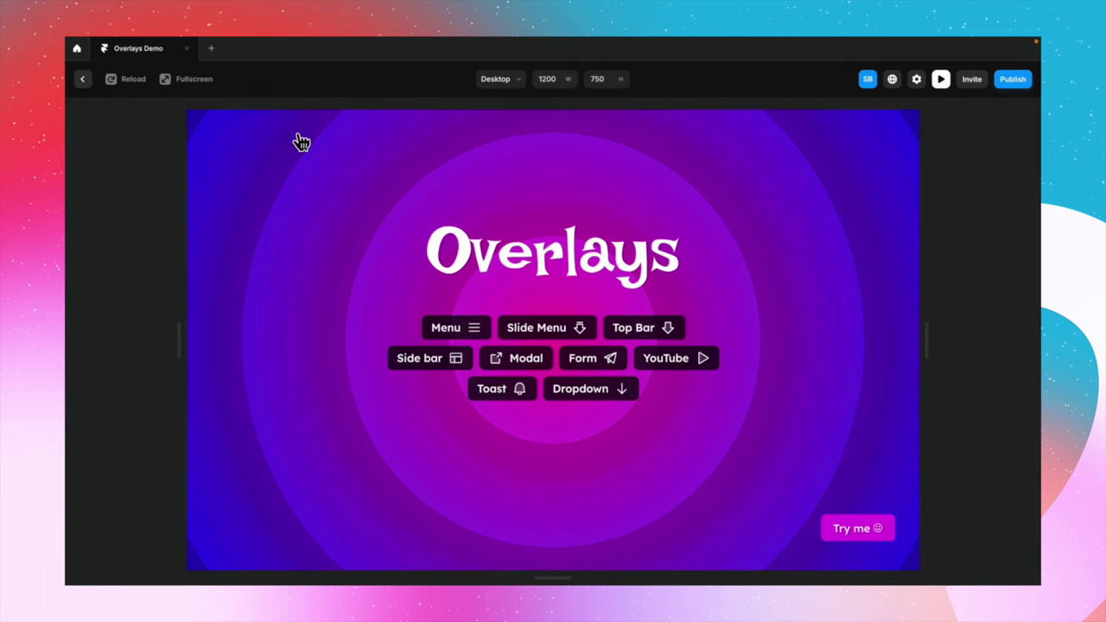
{"action": "left_click", "coordinate": [480, 335]}
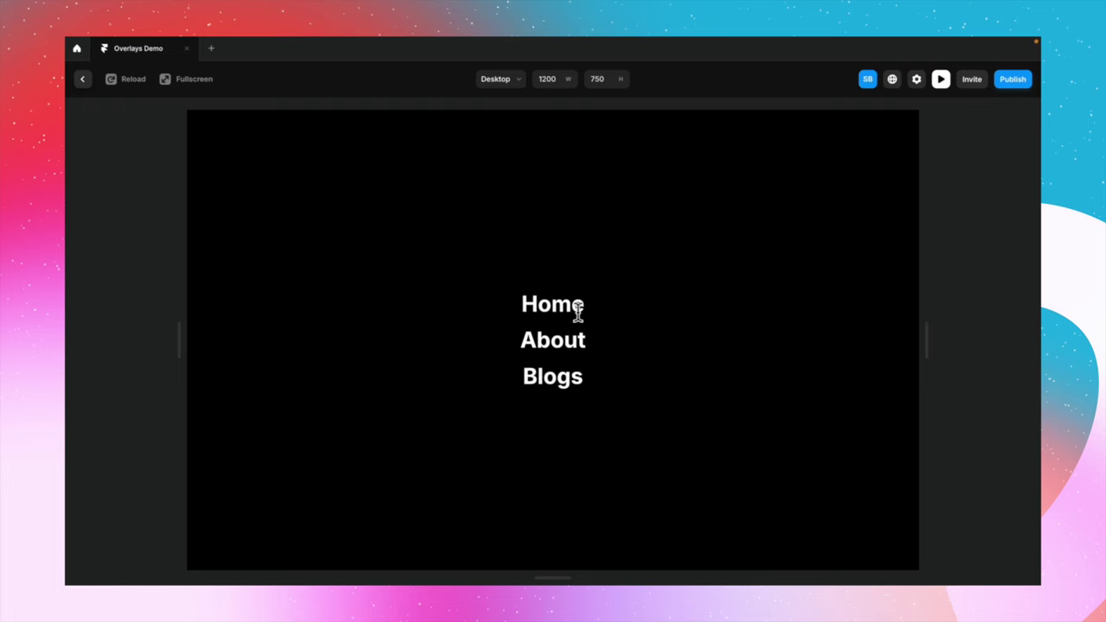
{"action": "left_click", "coordinate": [790, 227]}
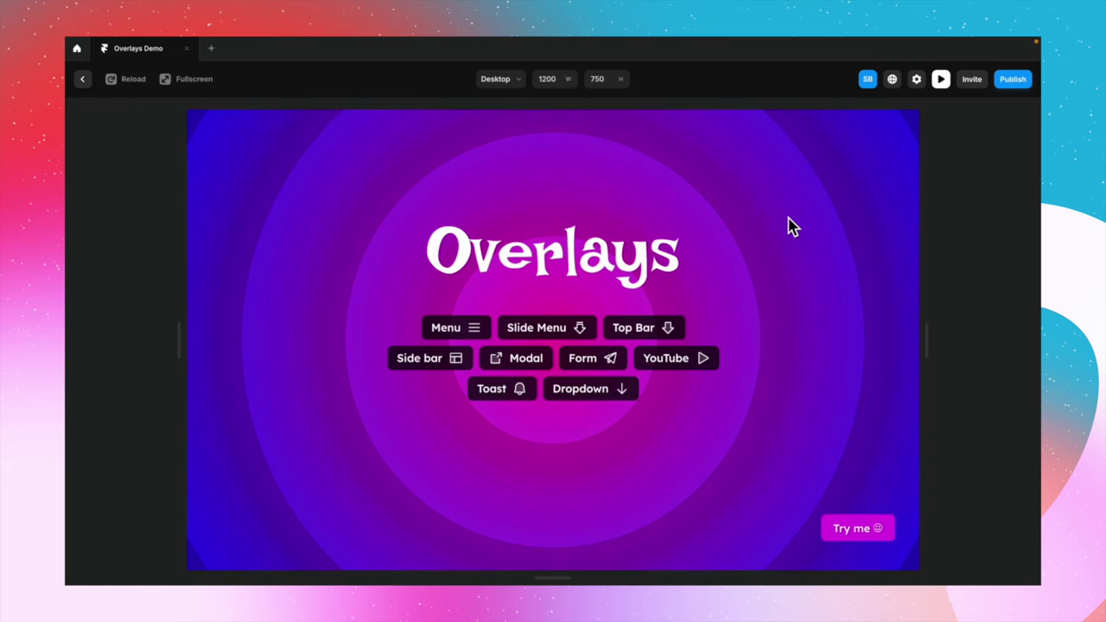
{"action": "left_click", "coordinate": [489, 336]}
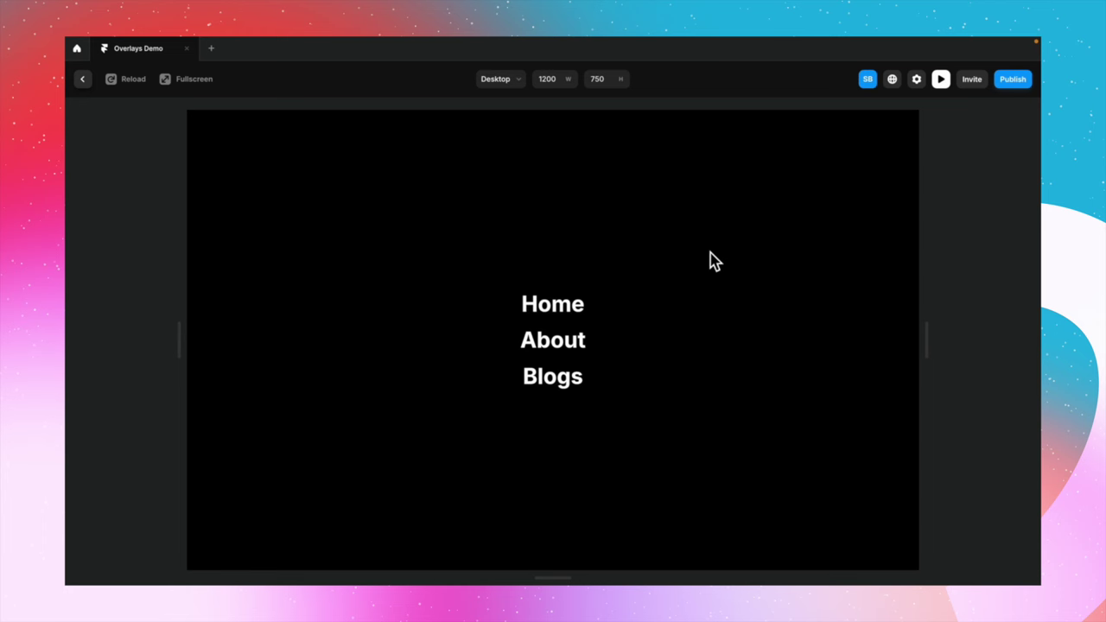
Back in the editor, switch the overlay to the Instant preset and make it non-dismissible
{"action": "left_click", "coordinate": [89, 81]}
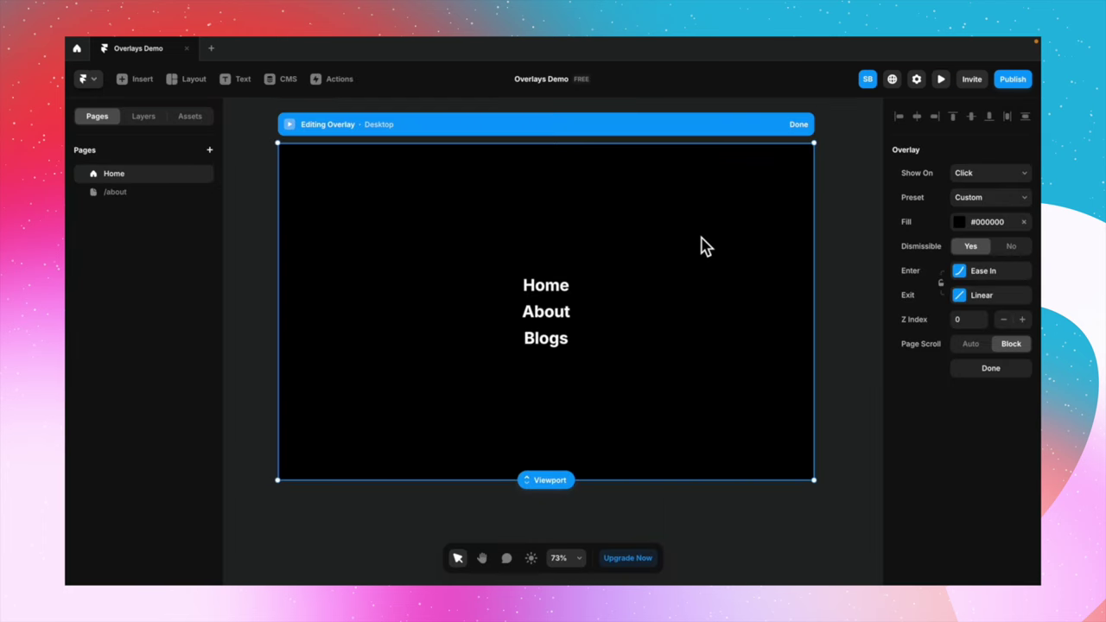
{"action": "left_click", "coordinate": [991, 200]}
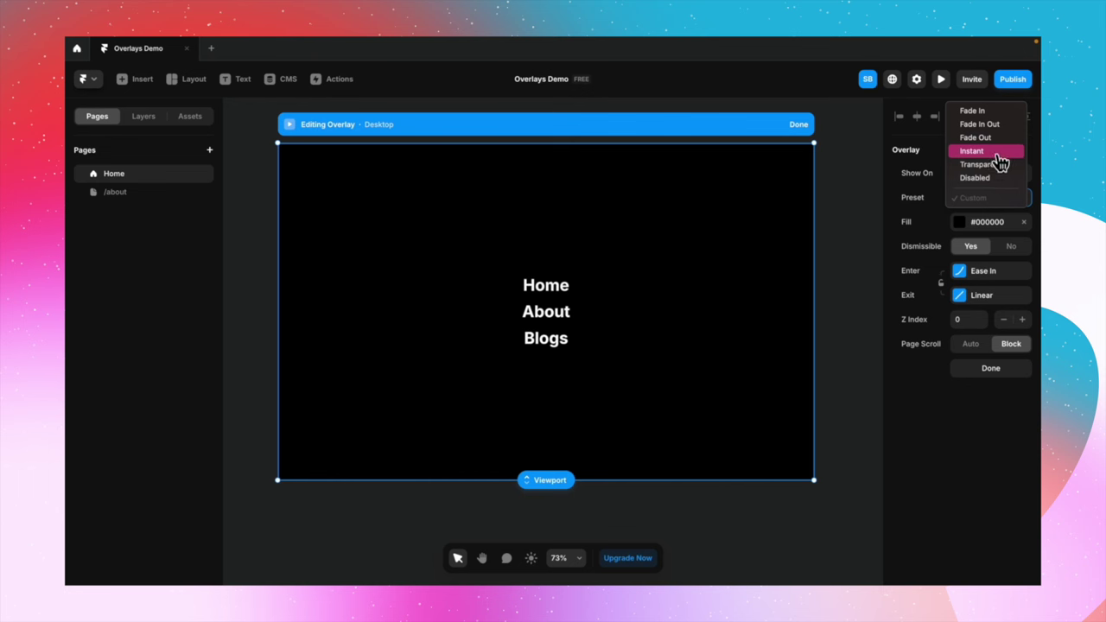
{"action": "left_click", "coordinate": [997, 153]}
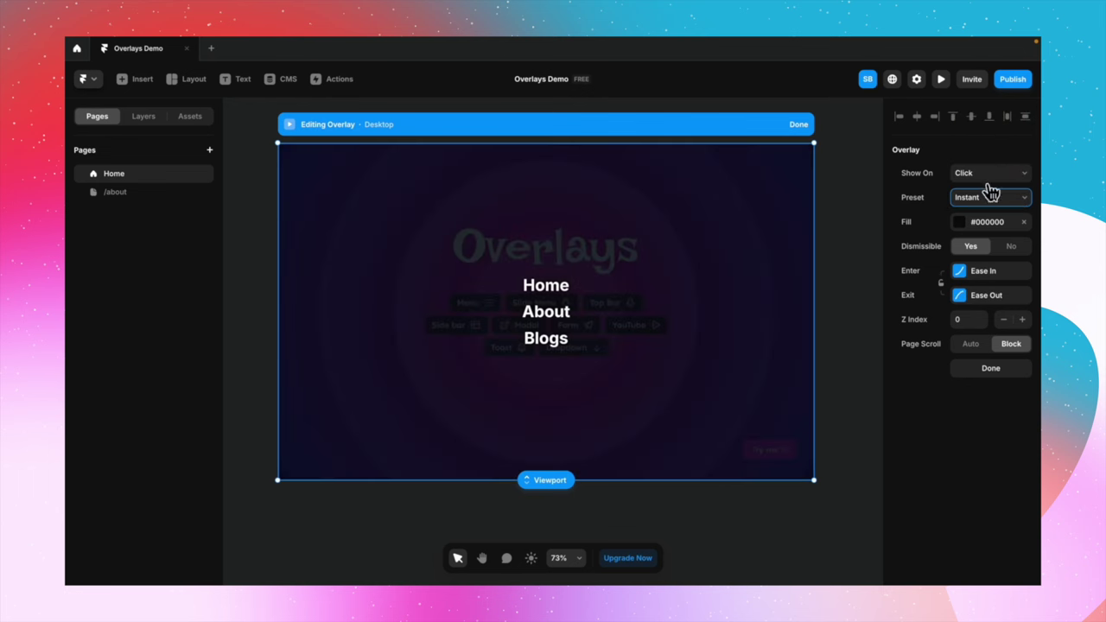
{"action": "left_click", "coordinate": [1026, 252]}
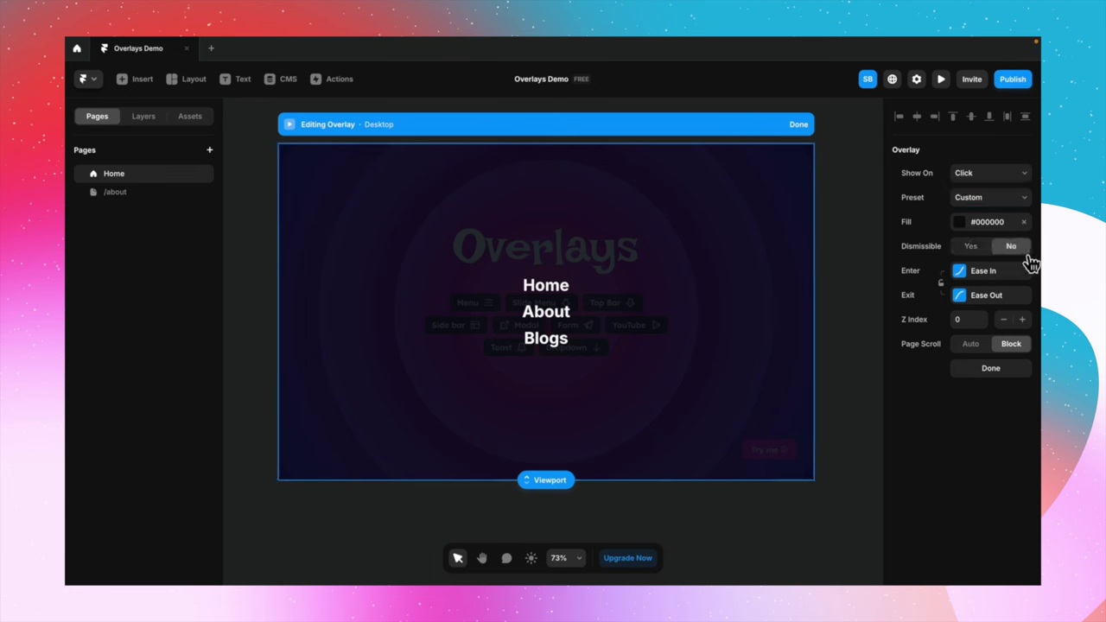
Make the black backdrop fully opaque and preview the site
{"action": "left_click", "coordinate": [974, 227]}
{"action": "left_click_drag", "start_coordinate": [797, 336], "coordinate": [835, 338]}
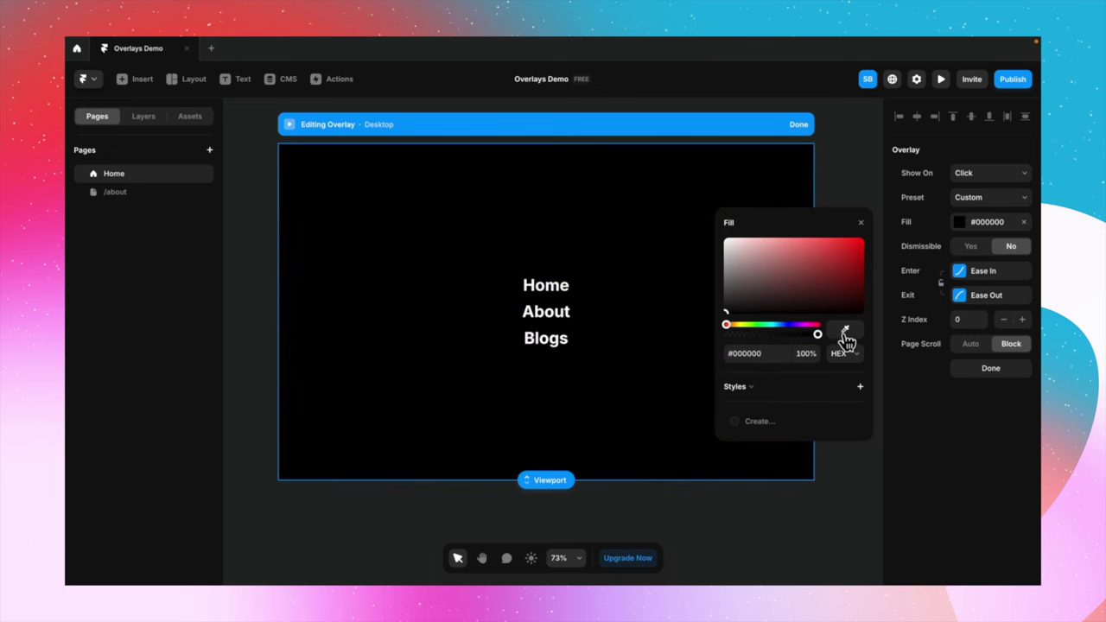
{"action": "left_click", "coordinate": [868, 229]}
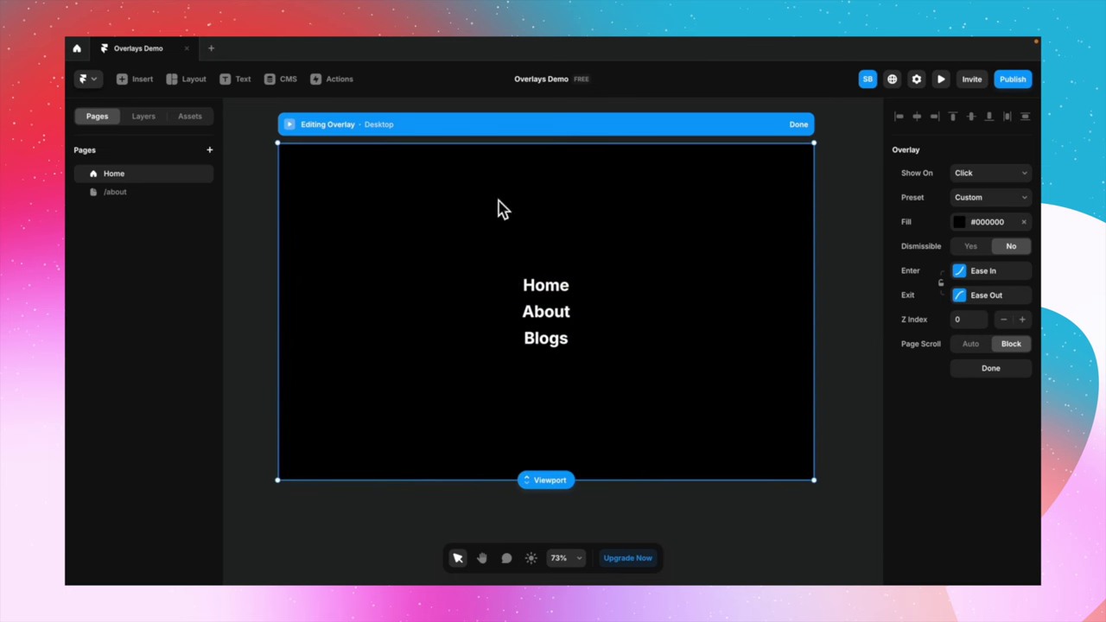
{"action": "key", "text": "super+p"}
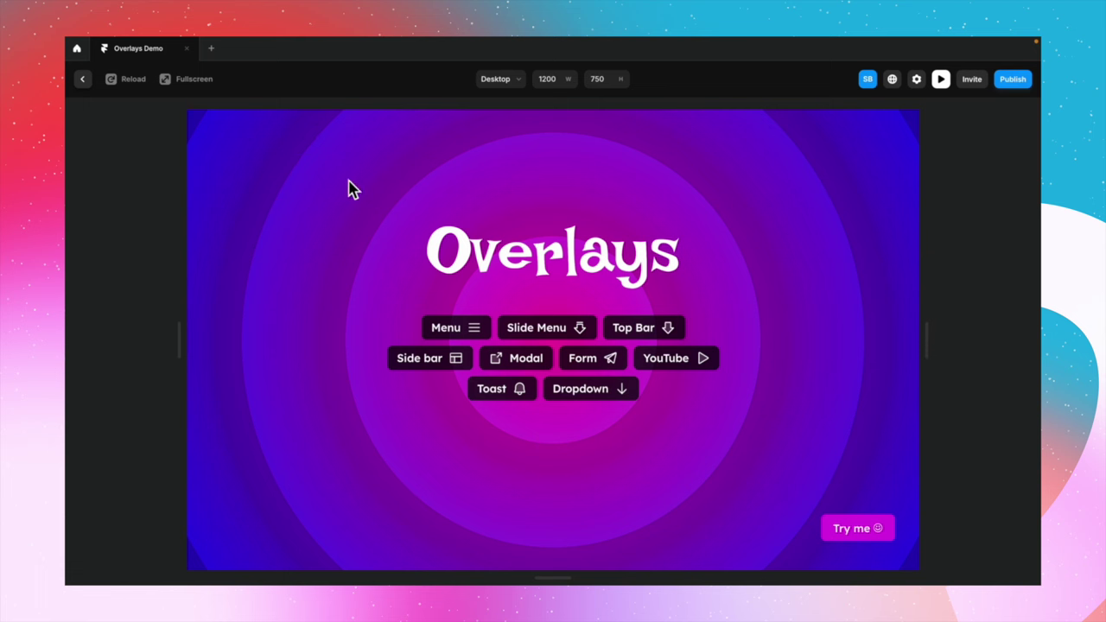
Open the Menu overlay in the preview, then return to editing it
{"action": "left_click", "coordinate": [466, 333]}
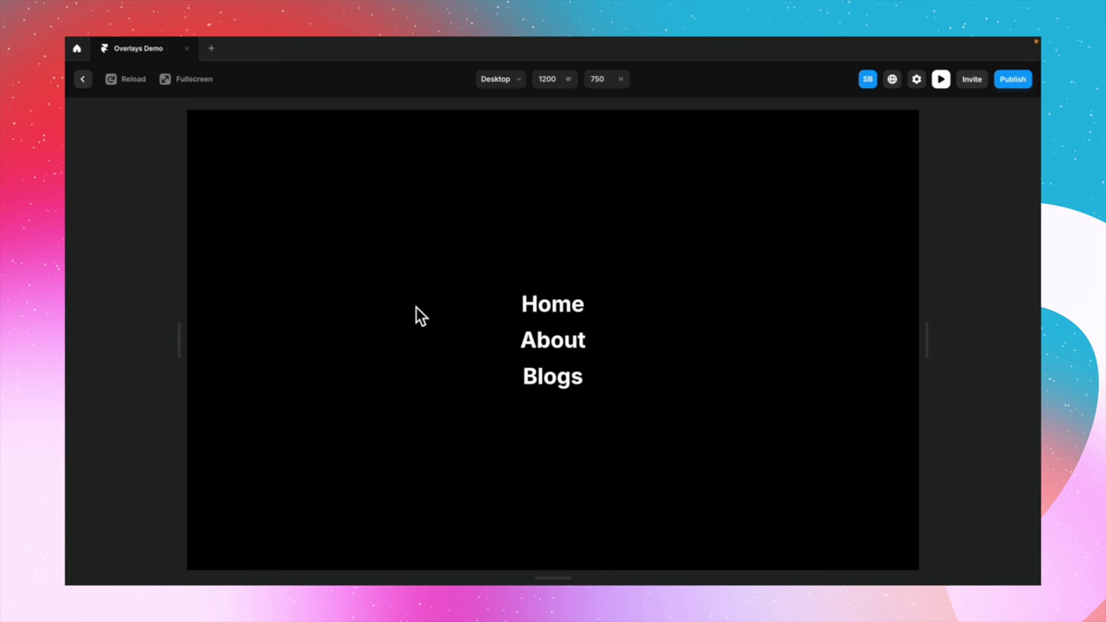
{"action": "left_click", "coordinate": [83, 83]}
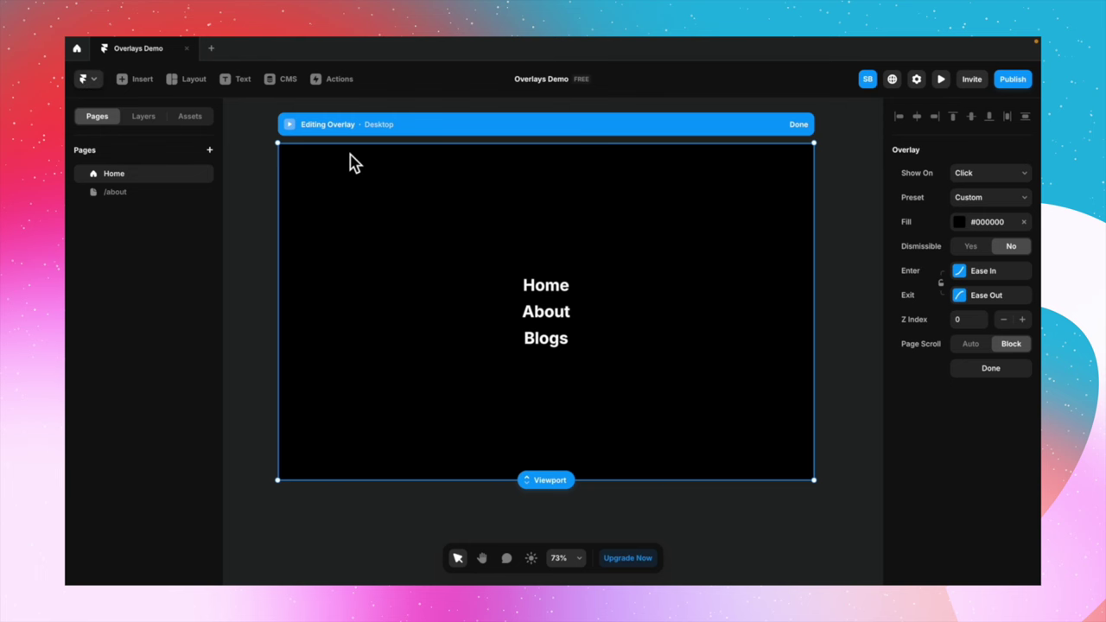
{"action": "left_click", "coordinate": [142, 84]}
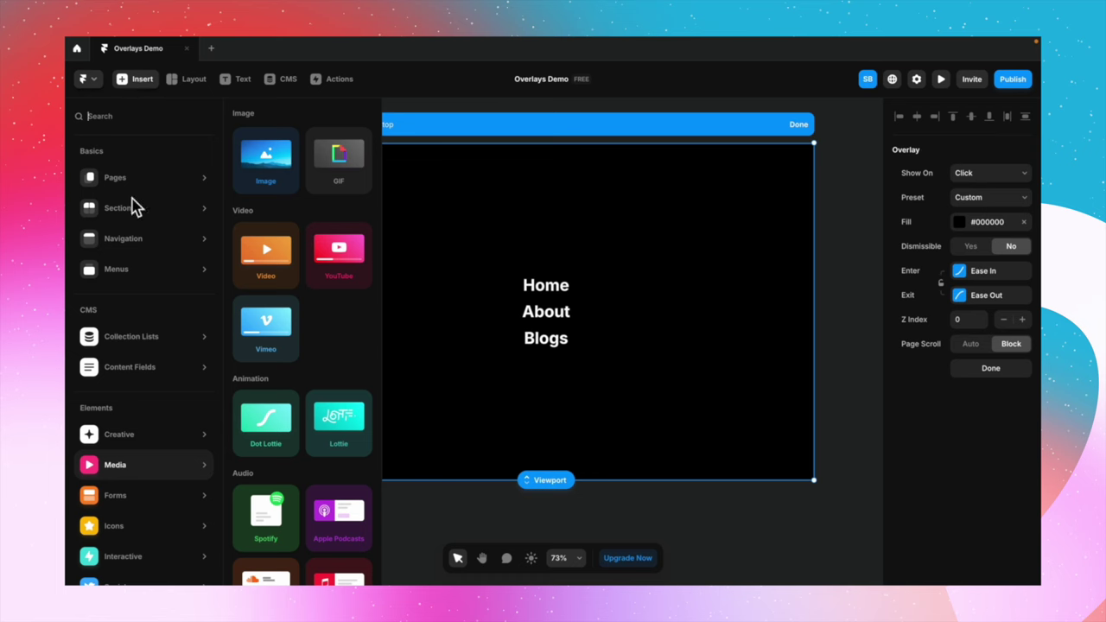
Insert a Feather icon on the overlay and make it a white X
{"action": "mouse_move", "coordinate": [123, 532]}
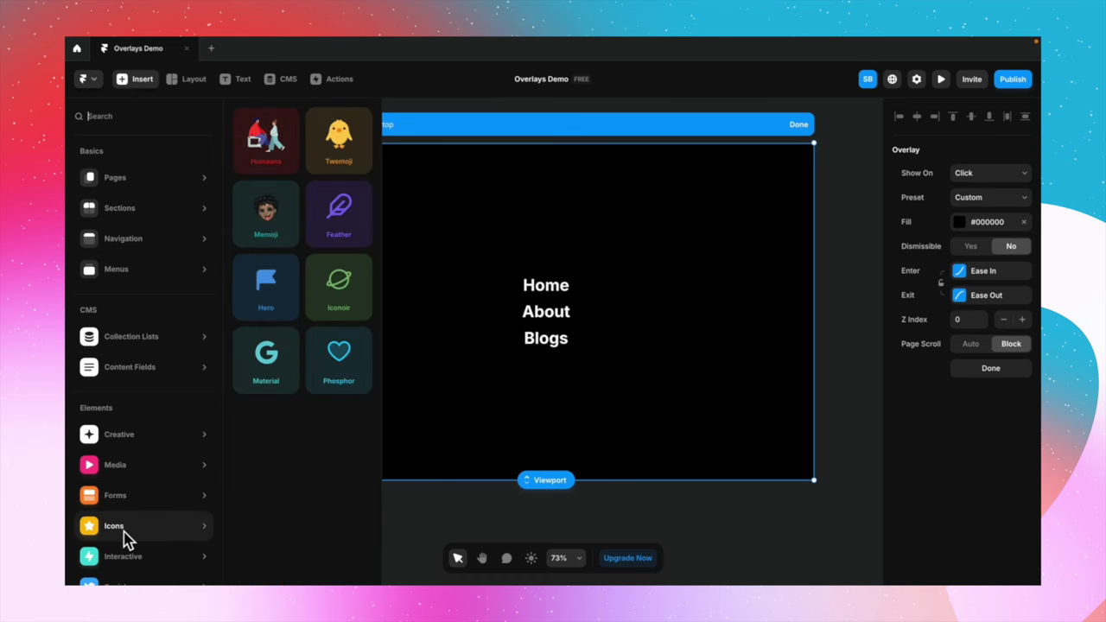
{"action": "left_click_drag", "start_coordinate": [362, 220], "coordinate": [781, 204]}
{"action": "scroll", "coordinate": [951, 381], "scroll_direction": "down", "scroll_amount": 5}
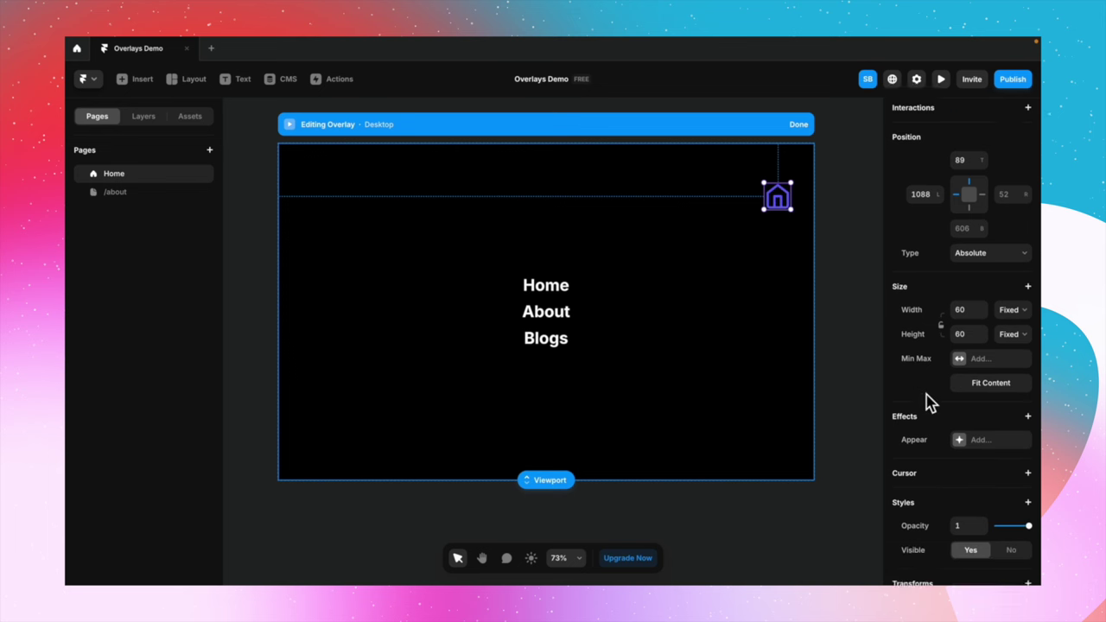
{"action": "scroll", "coordinate": [990, 367], "scroll_direction": "down", "scroll_amount": 1}
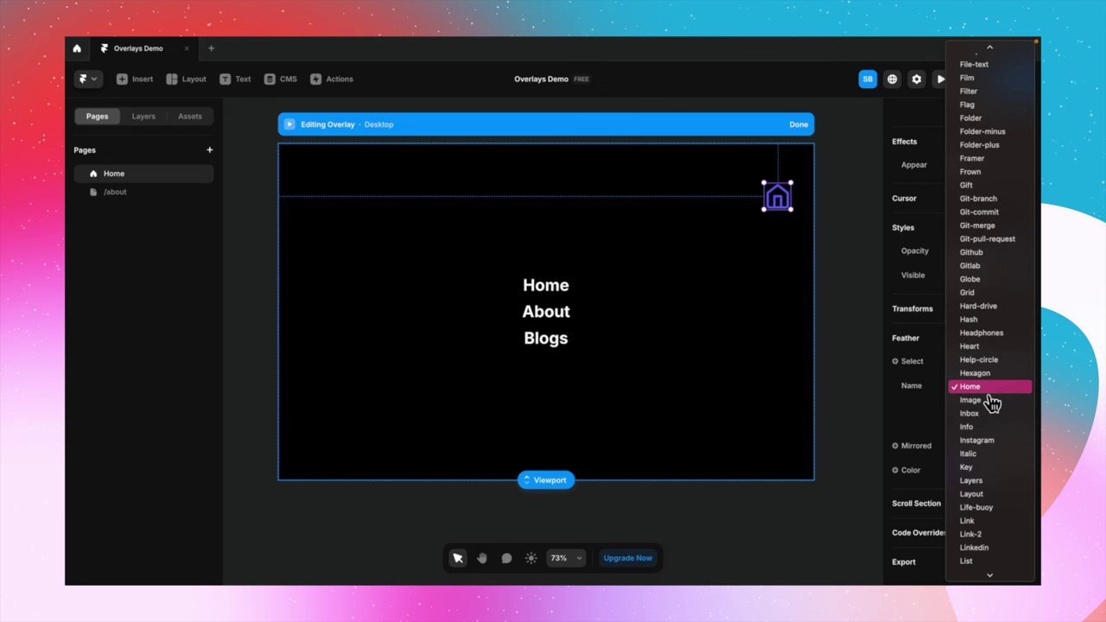
{"action": "scroll", "coordinate": [992, 405], "scroll_direction": "up", "scroll_amount": 10}
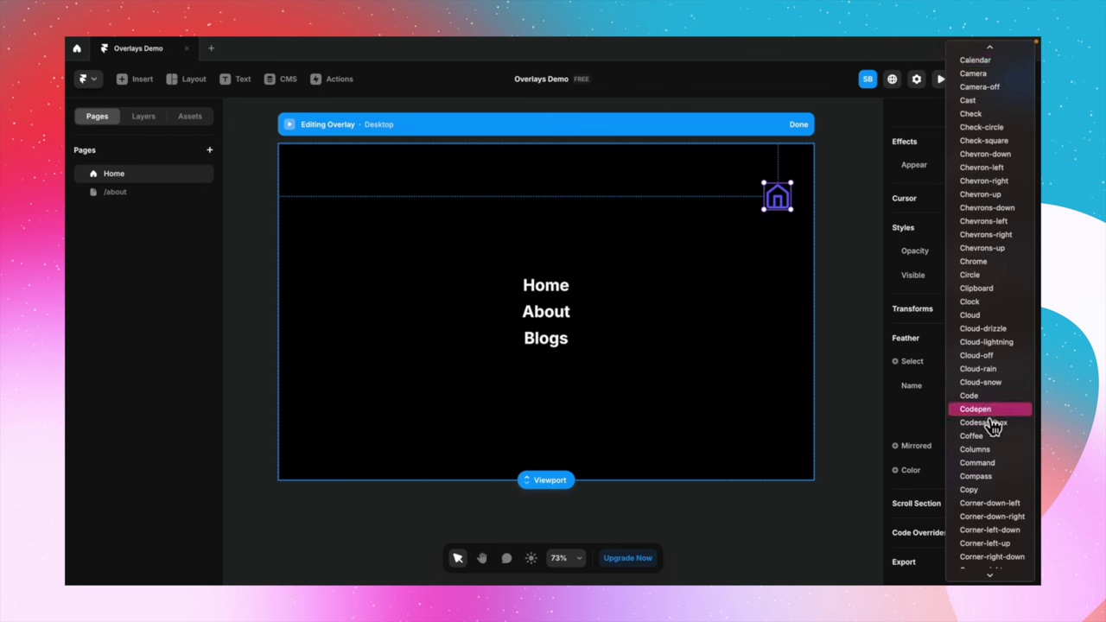
{"action": "scroll", "coordinate": [994, 541], "scroll_direction": "down", "scroll_amount": 20}
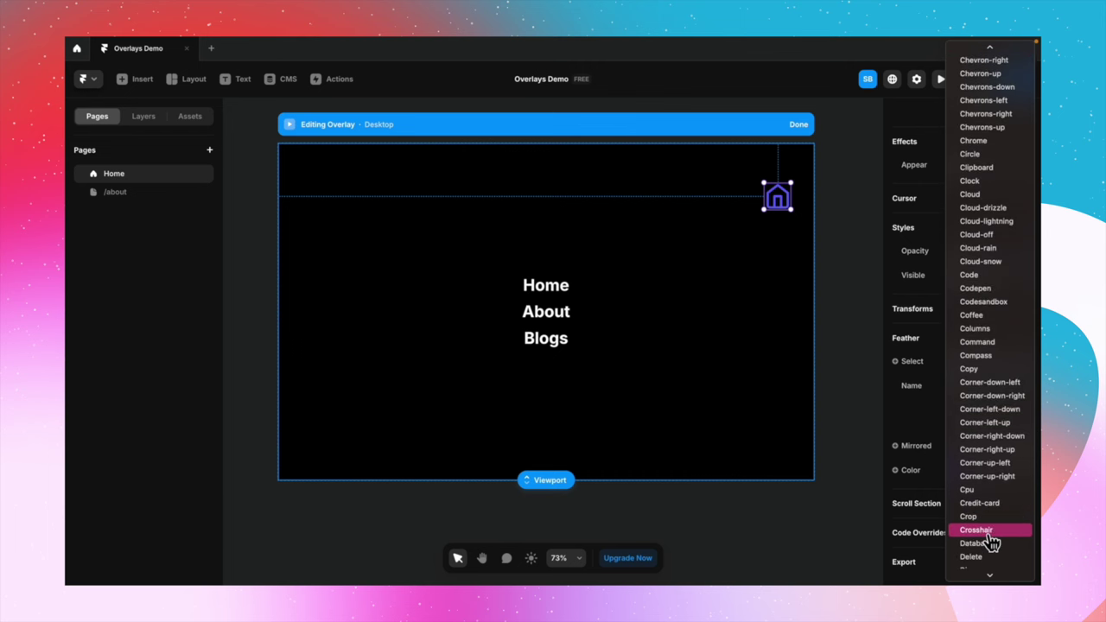
{"action": "left_click", "coordinate": [982, 561]}
{"action": "left_click", "coordinate": [960, 471]}
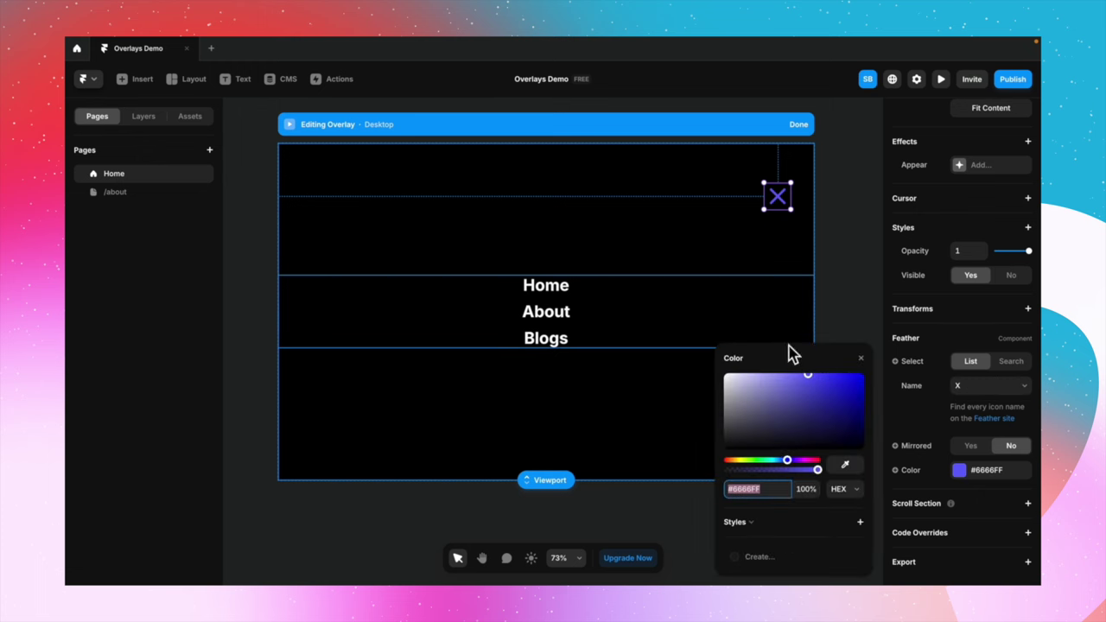
{"action": "left_click_drag", "start_coordinate": [808, 394], "coordinate": [716, 373]}
{"action": "left_click", "coordinate": [852, 245]}
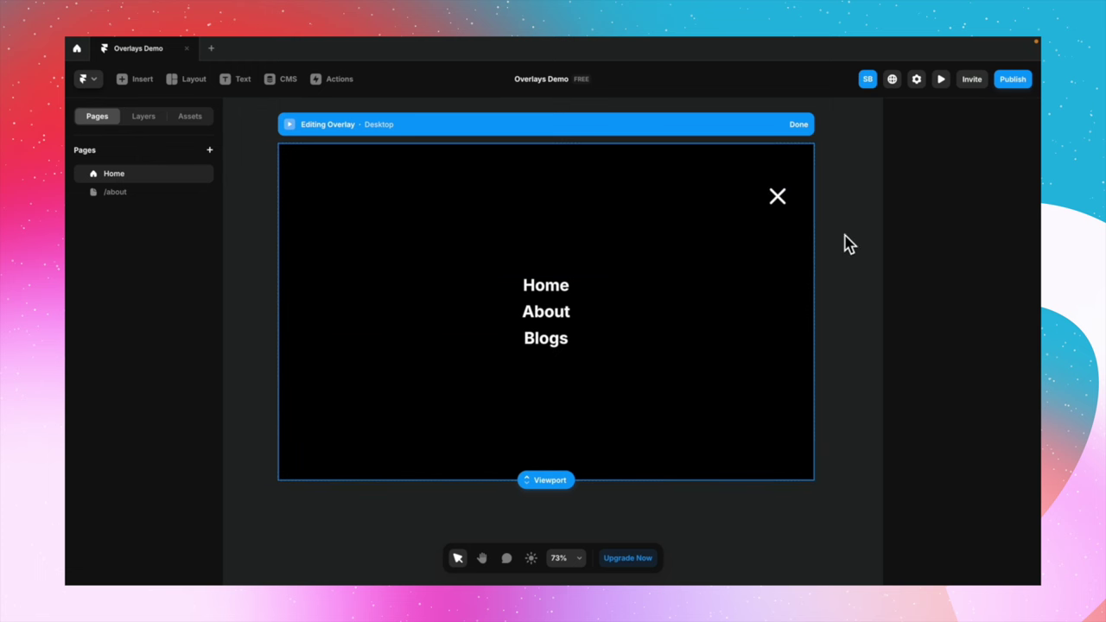
Pin the X icon to the overlay's top-right corner with a top offset of 28
{"action": "left_click_drag", "start_coordinate": [786, 206], "coordinate": [796, 178]}
{"action": "scroll", "coordinate": [953, 233], "scroll_direction": "up", "scroll_amount": 2}
{"action": "scroll", "coordinate": [975, 227], "scroll_direction": "up", "scroll_amount": 5}
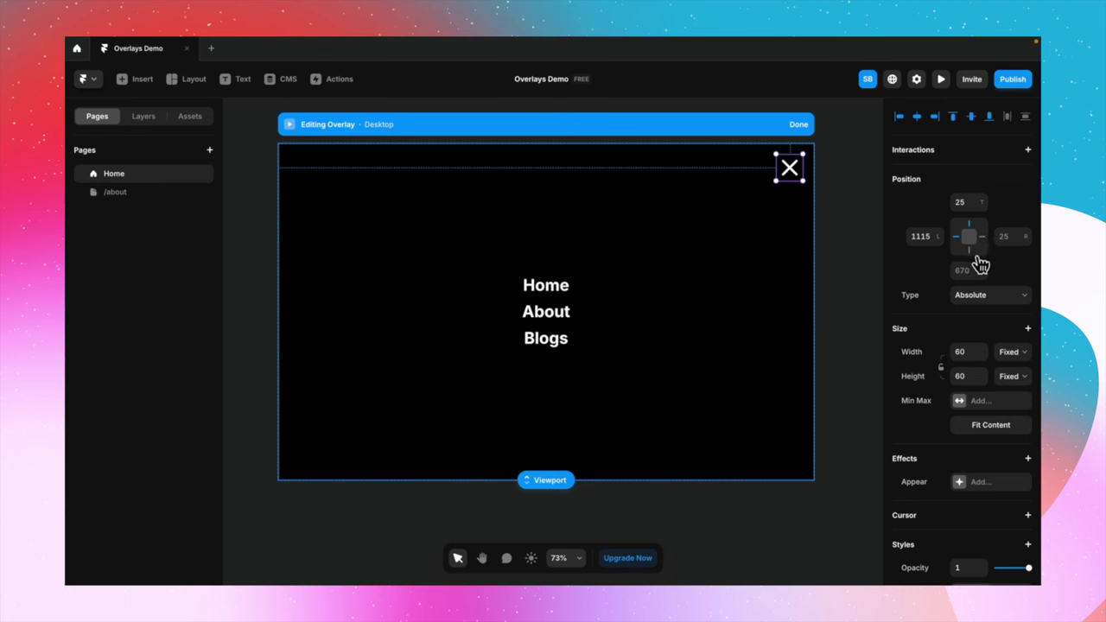
{"action": "left_click", "coordinate": [977, 242]}
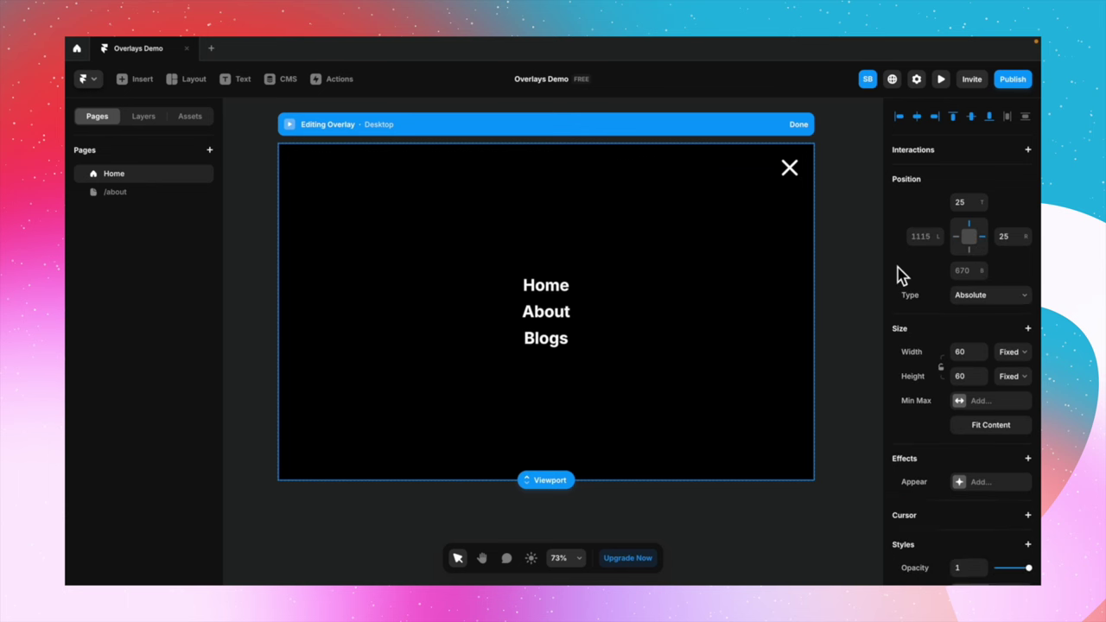
{"action": "left_click_drag", "start_coordinate": [793, 170], "coordinate": [791, 167]}
{"action": "left_click", "coordinate": [965, 204]}
{"action": "type", "text": "28"}
{"action": "key", "text": "Return"}
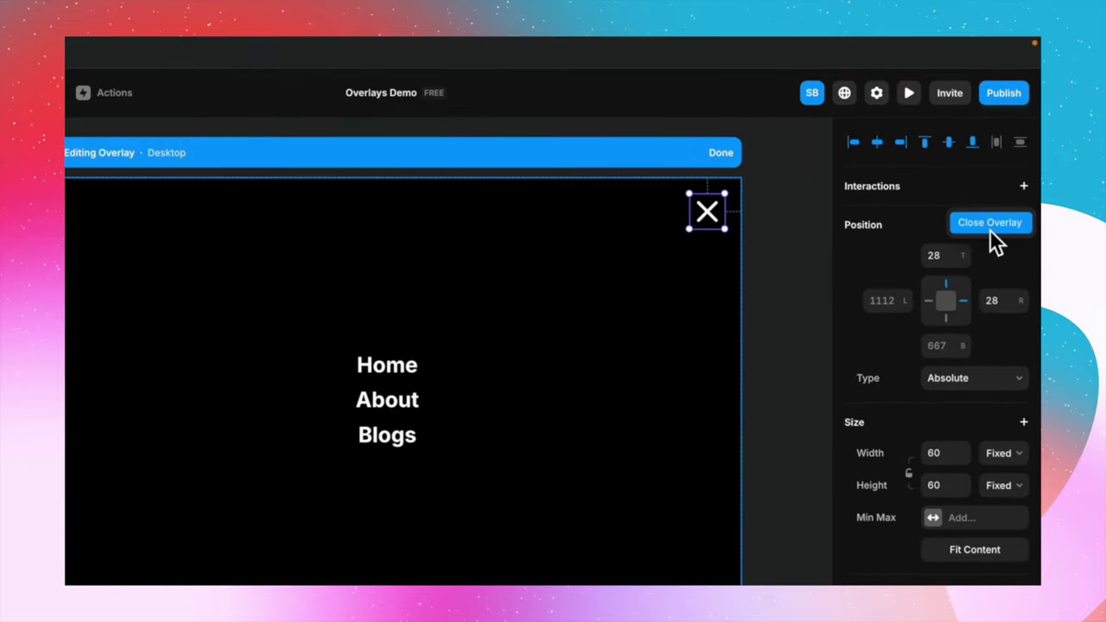
Give the X icon a Close Overlay interaction triggered on Click
{"action": "left_click", "coordinate": [990, 223]}
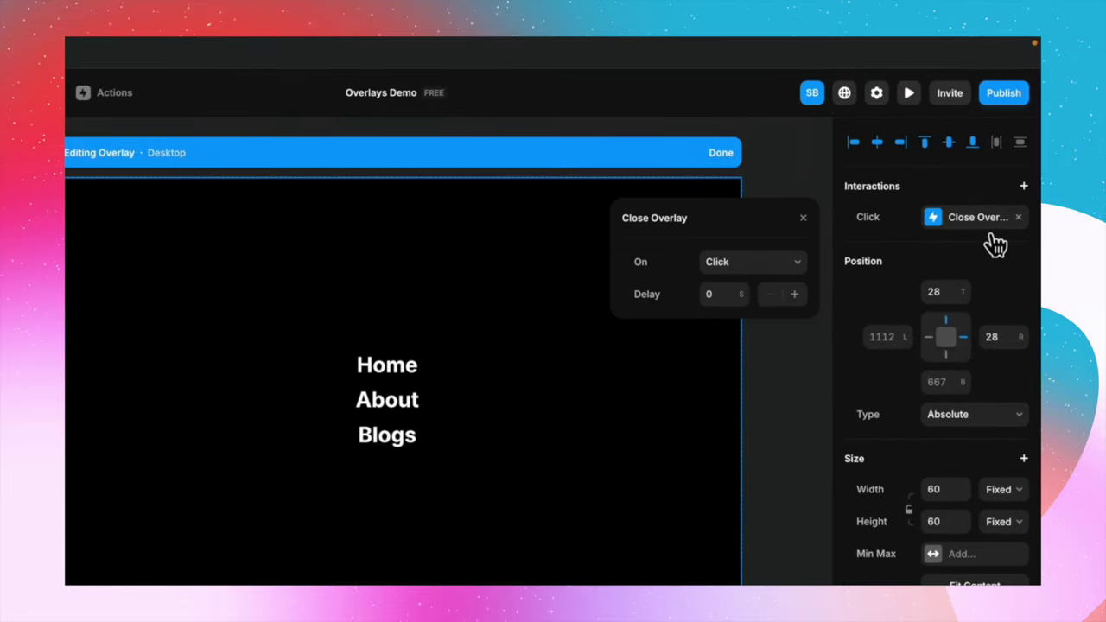
{"action": "left_click", "coordinate": [776, 273]}
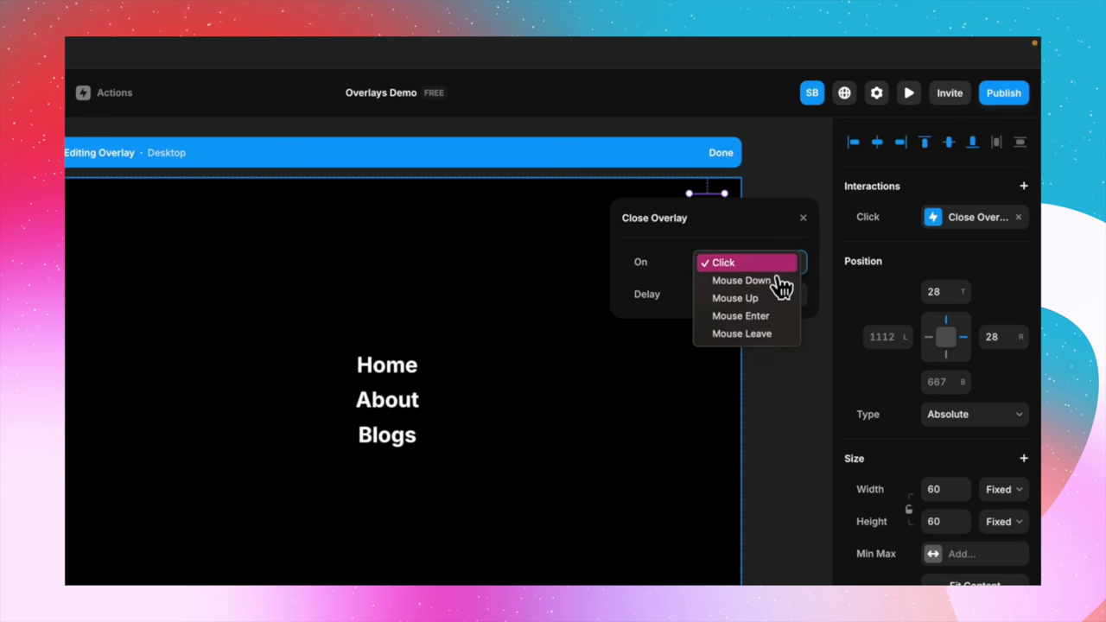
{"action": "left_click", "coordinate": [783, 273]}
{"action": "left_click", "coordinate": [804, 220]}
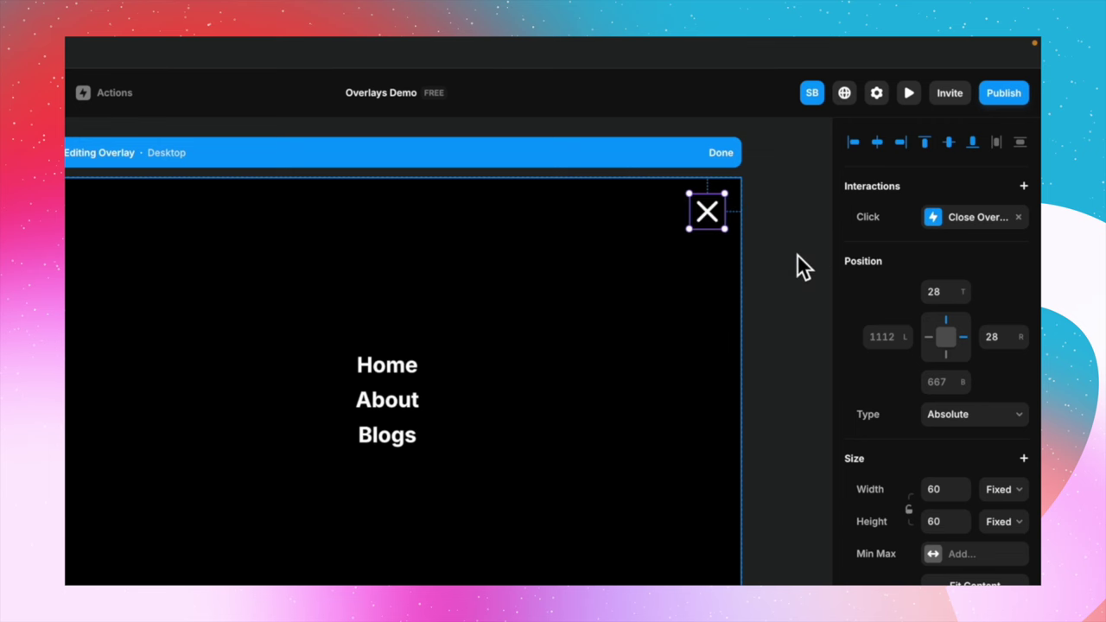
{"action": "left_click", "coordinate": [797, 254]}
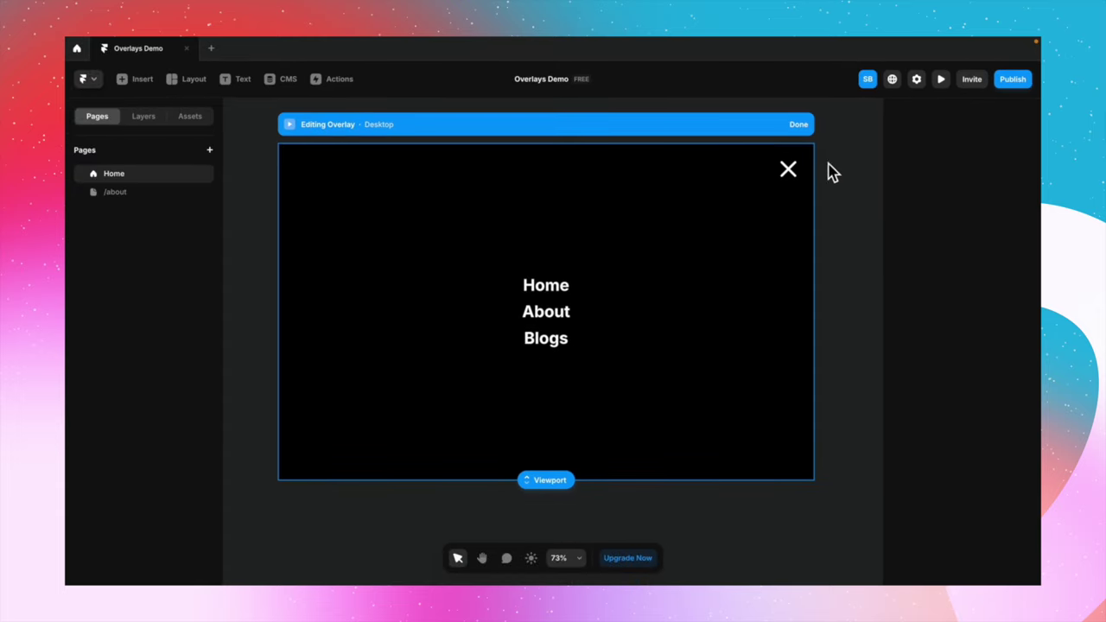
{"action": "left_click", "coordinate": [802, 127]}
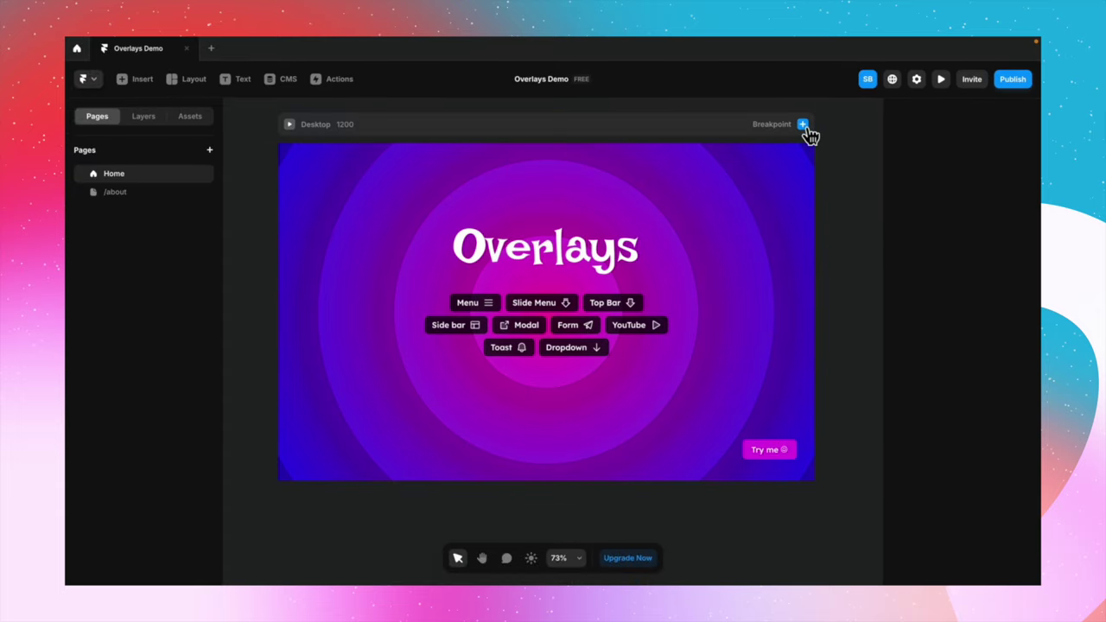
In preview, open Menu and confirm the X closes the overlay, then return to the editor
{"action": "left_click", "coordinate": [485, 307]}
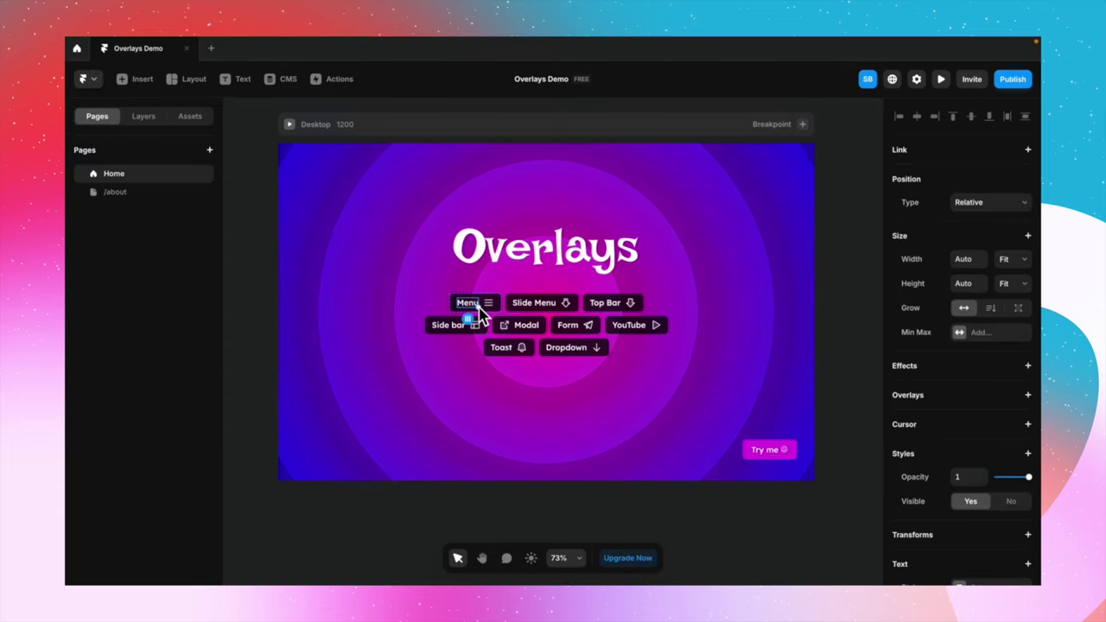
{"action": "left_click", "coordinate": [291, 127]}
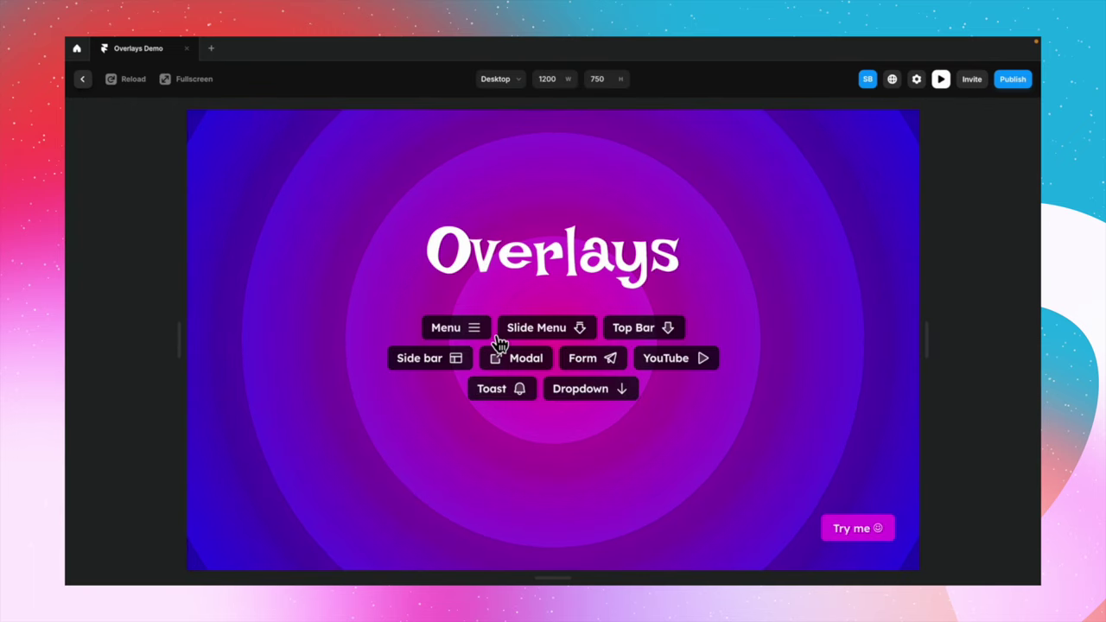
{"action": "left_click", "coordinate": [455, 334]}
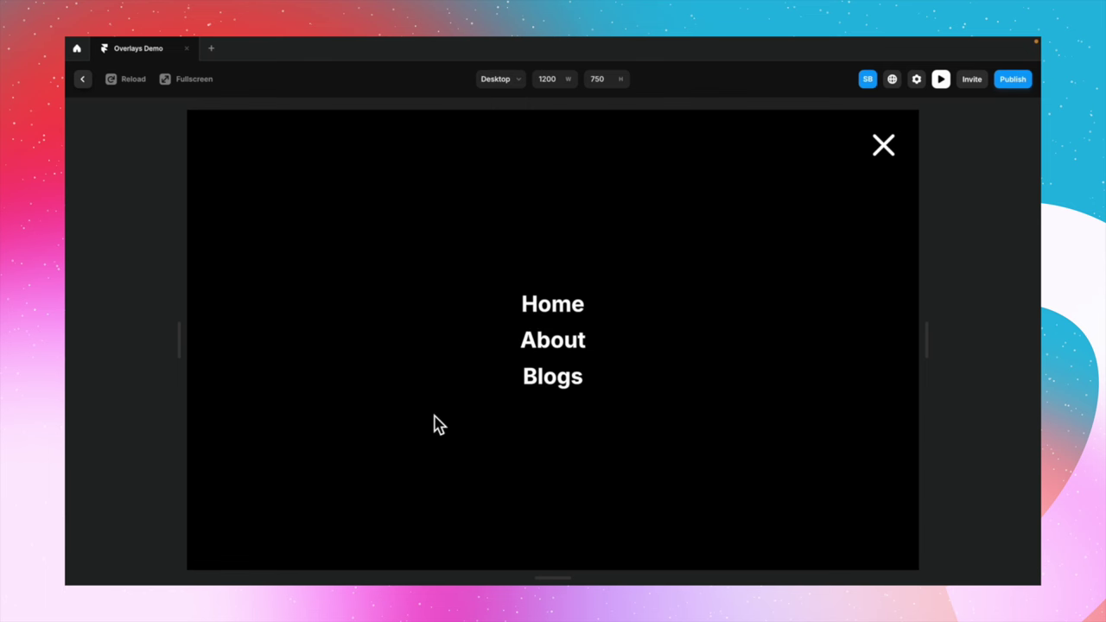
{"action": "left_click", "coordinate": [883, 147]}
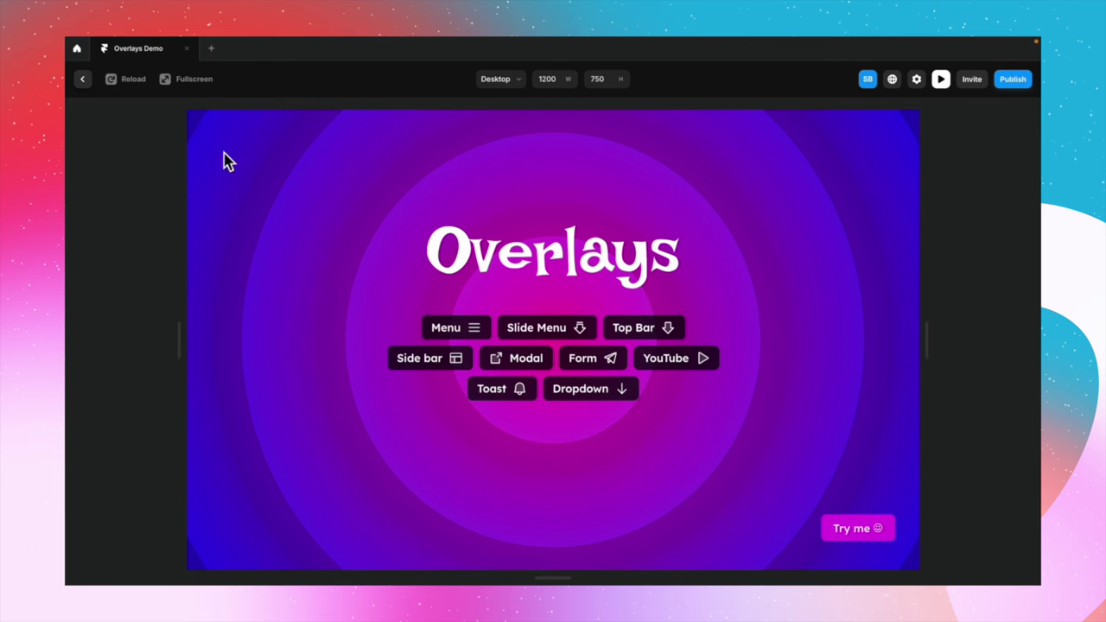
{"action": "left_click", "coordinate": [83, 79]}
{"action": "left_click", "coordinate": [482, 402]}
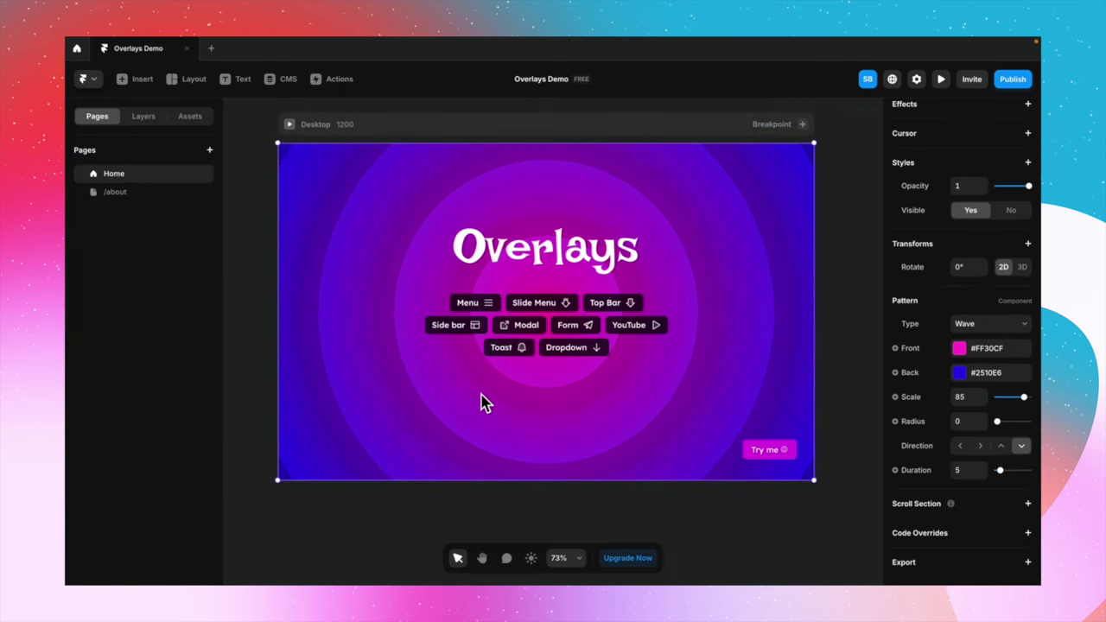
Link the Menu overlay's About text to the /about page, finish editing, and preview the site
{"action": "left_click", "coordinate": [491, 308]}
{"action": "left_click", "coordinate": [982, 294]}
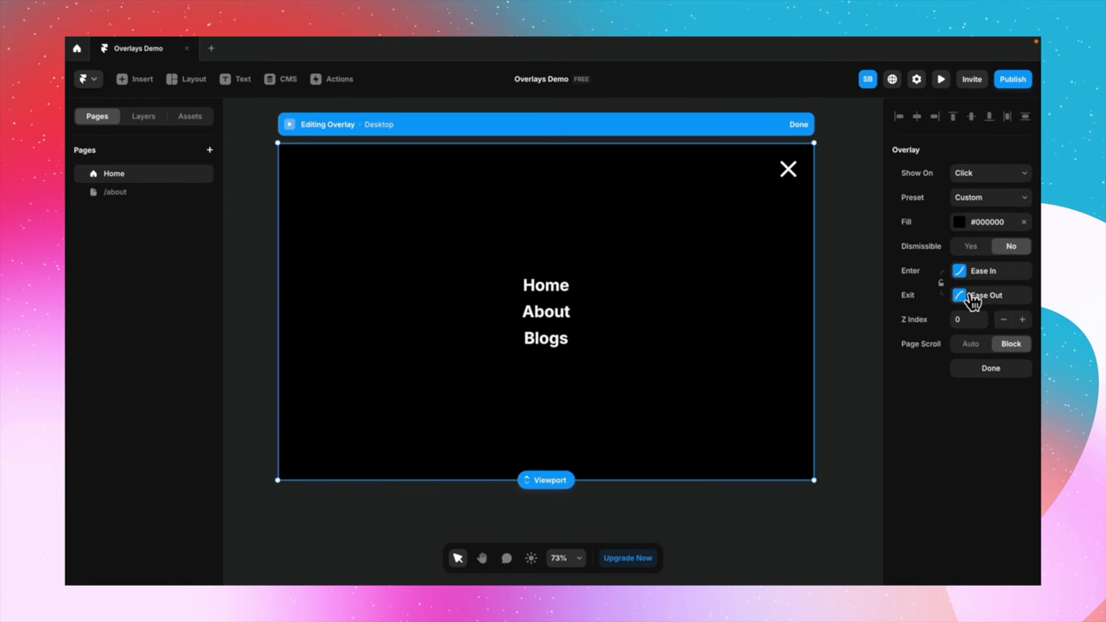
{"action": "left_click", "coordinate": [563, 322]}
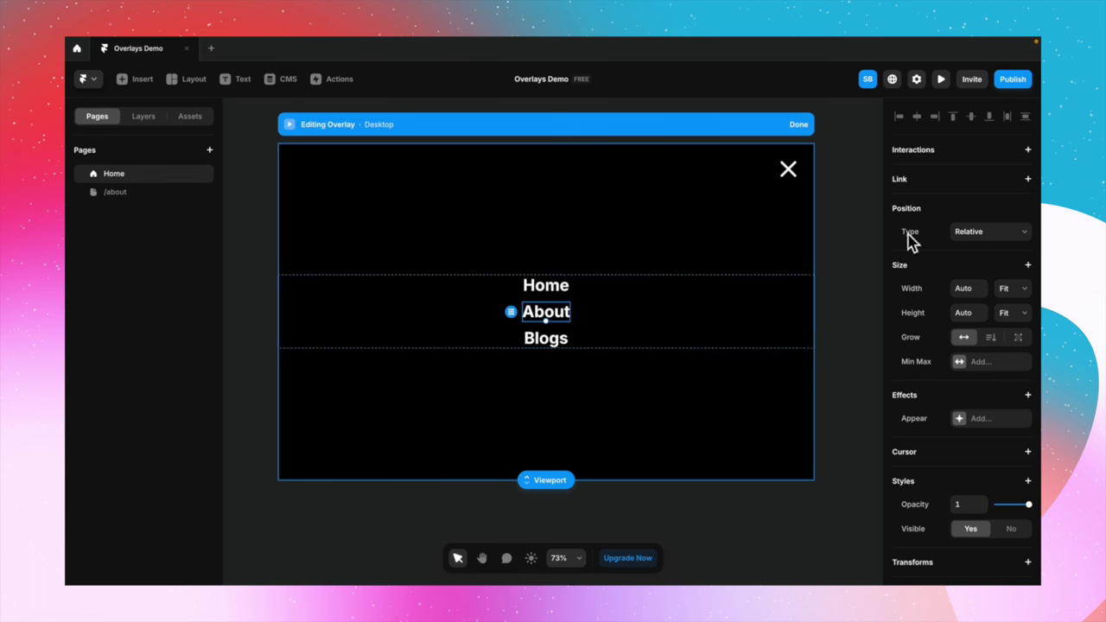
{"action": "left_click", "coordinate": [1028, 179]}
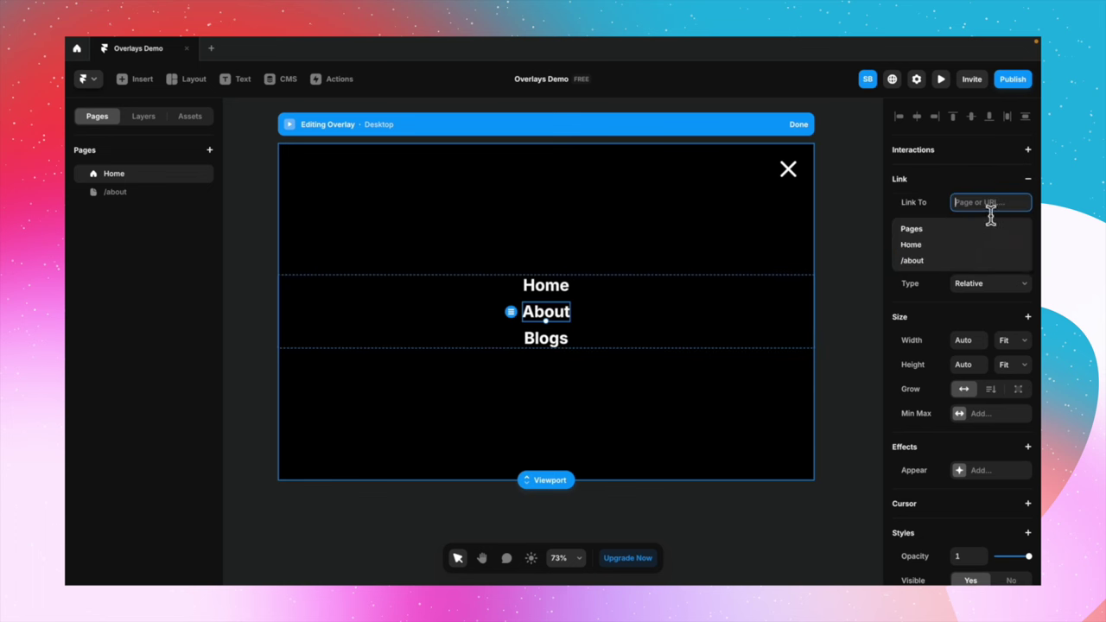
{"action": "left_click", "coordinate": [957, 264]}
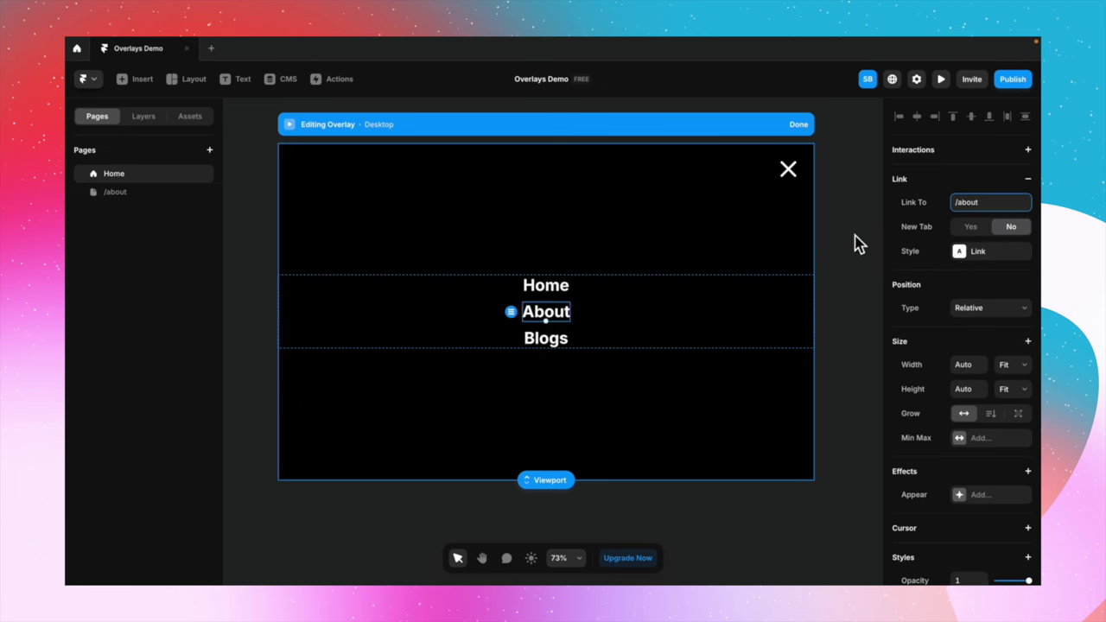
{"action": "left_click", "coordinate": [800, 127]}
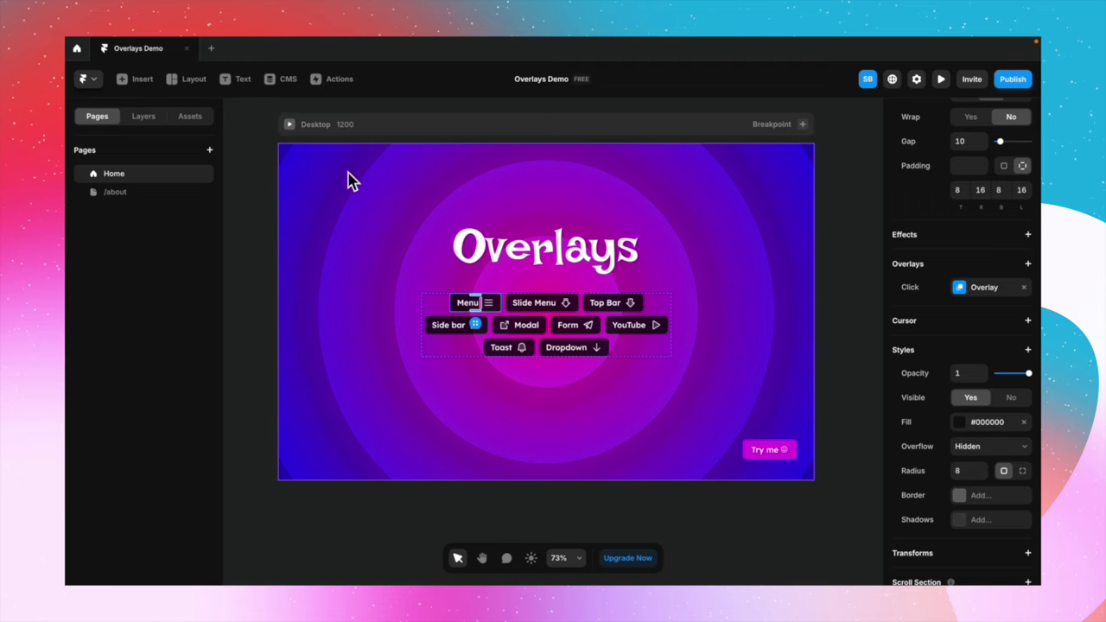
{"action": "left_click", "coordinate": [297, 129]}
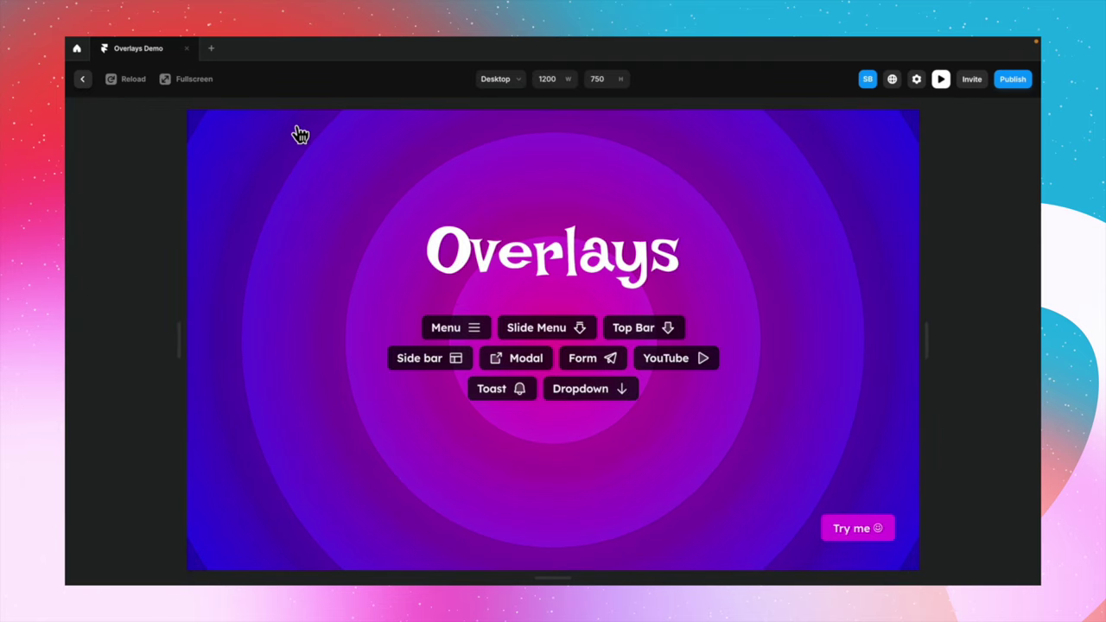
{"action": "left_click", "coordinate": [446, 327]}
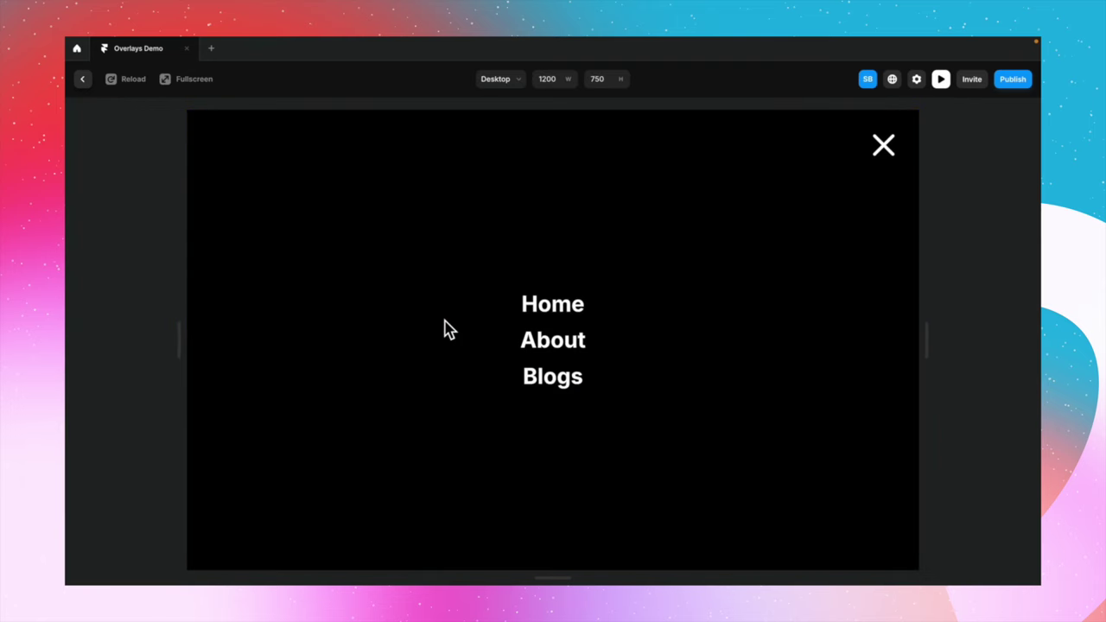
{"action": "left_click", "coordinate": [576, 355]}
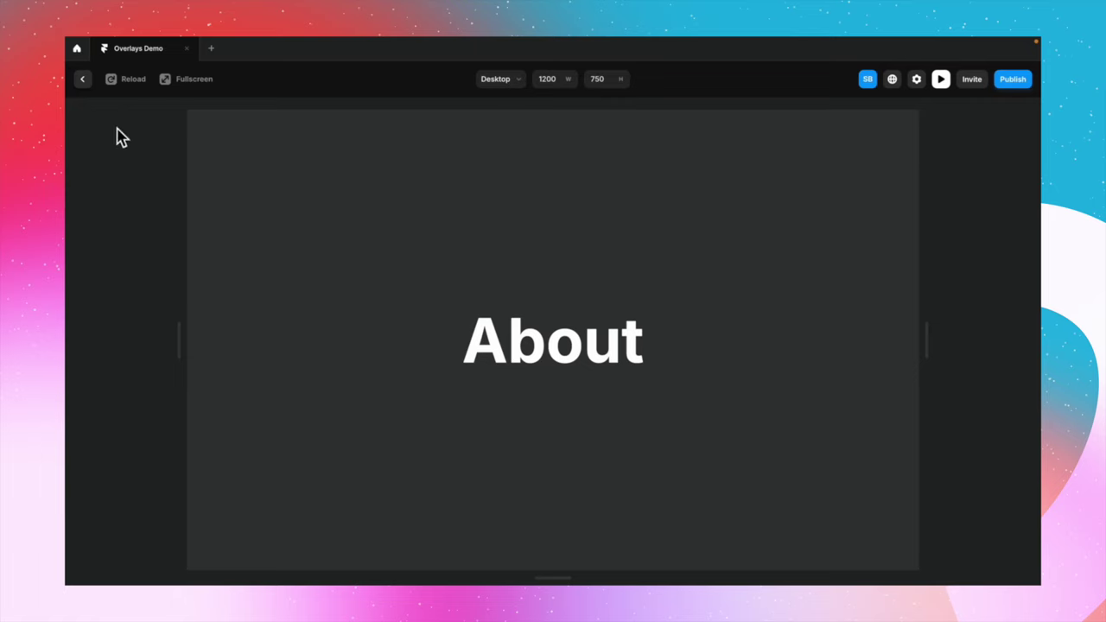
{"action": "left_click", "coordinate": [83, 81]}
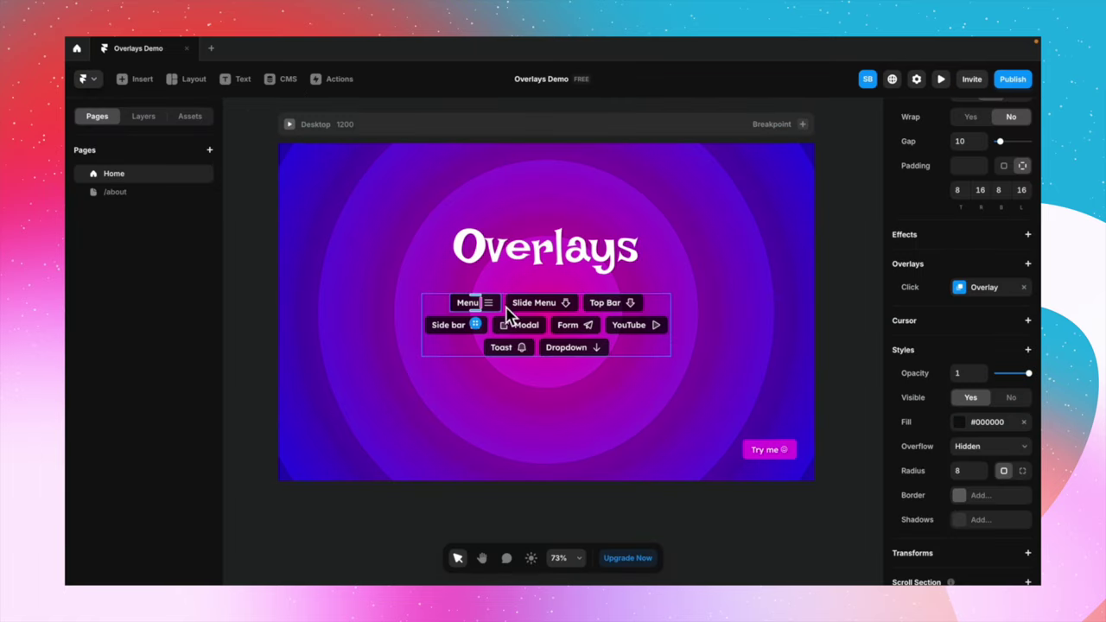
Select the Slide Menu button and attach a Fixed overlay to it
{"action": "left_click", "coordinate": [588, 118]}
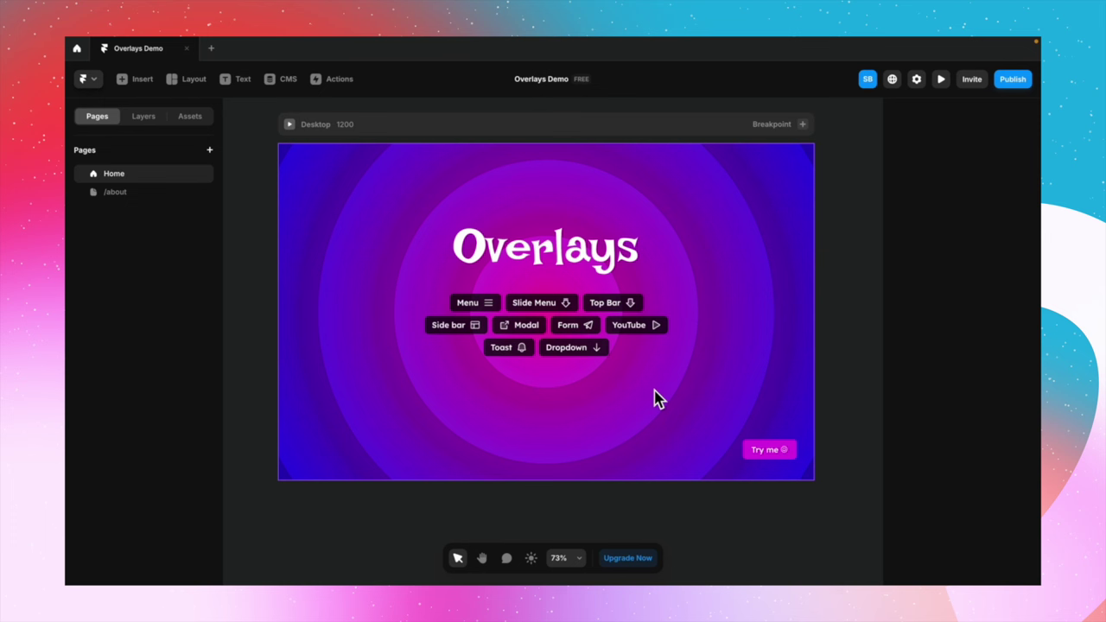
{"action": "left_click", "coordinate": [583, 316]}
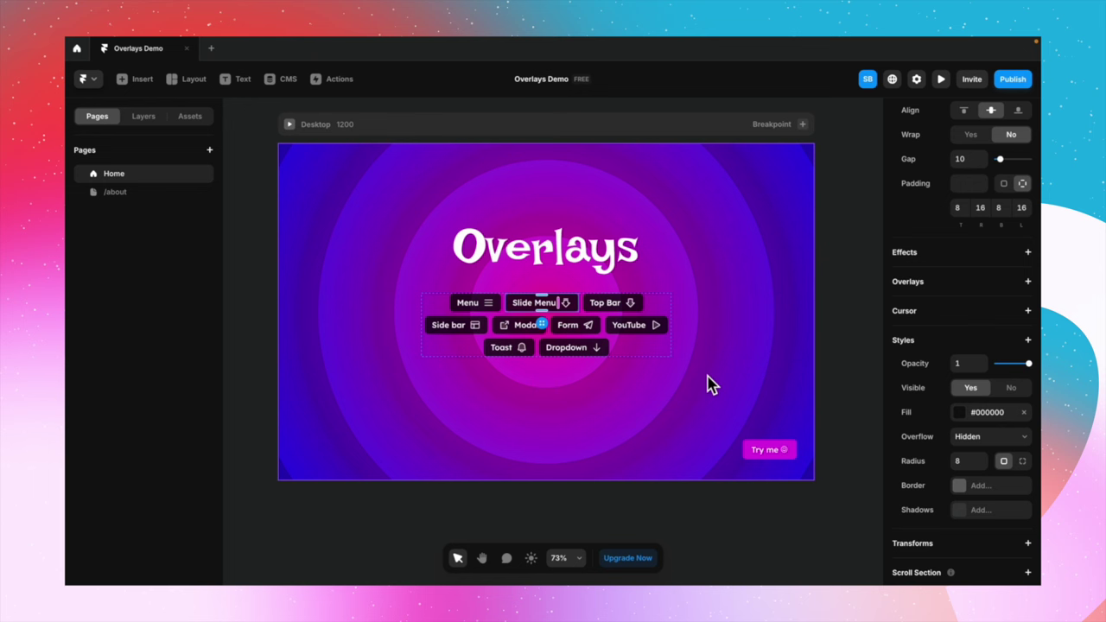
{"action": "scroll", "coordinate": [947, 389], "scroll_direction": "down", "scroll_amount": 1}
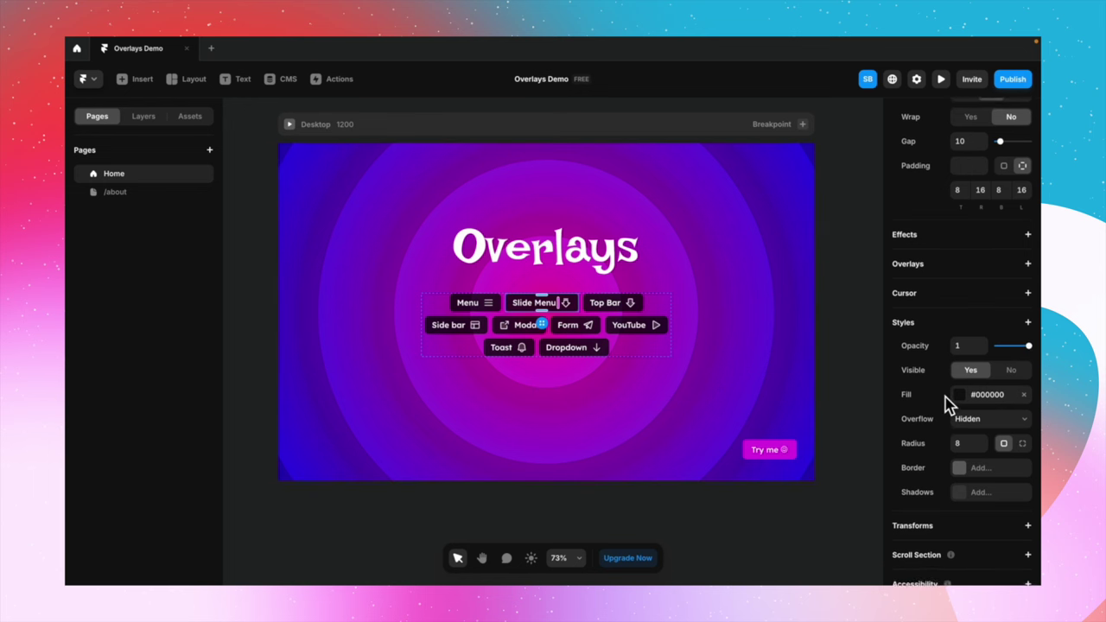
{"action": "left_click", "coordinate": [1020, 275]}
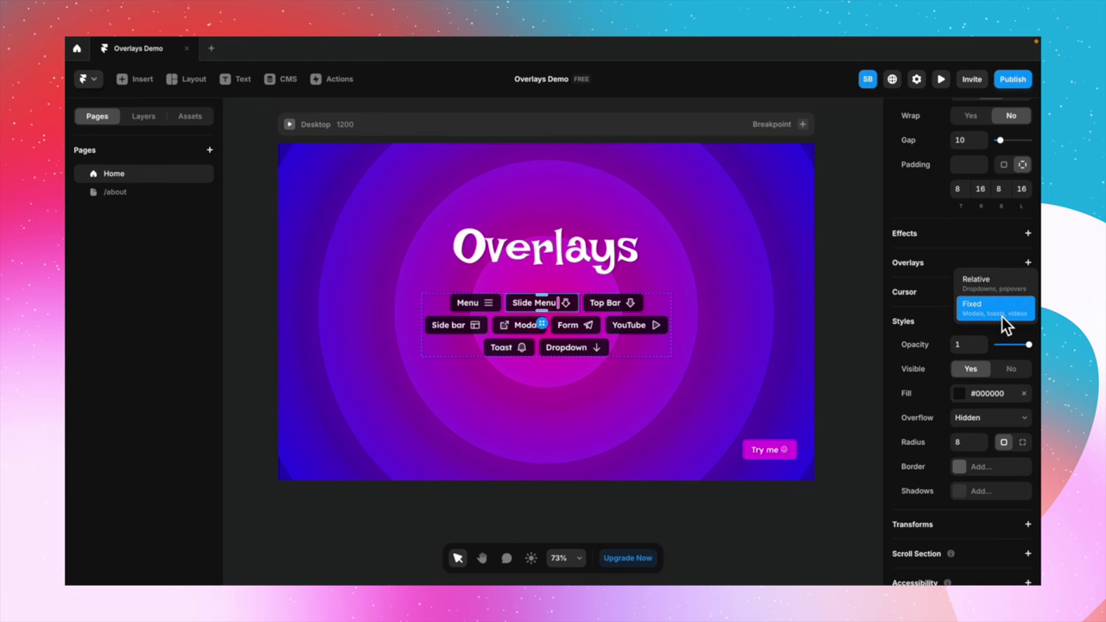
{"action": "left_click", "coordinate": [1003, 323]}
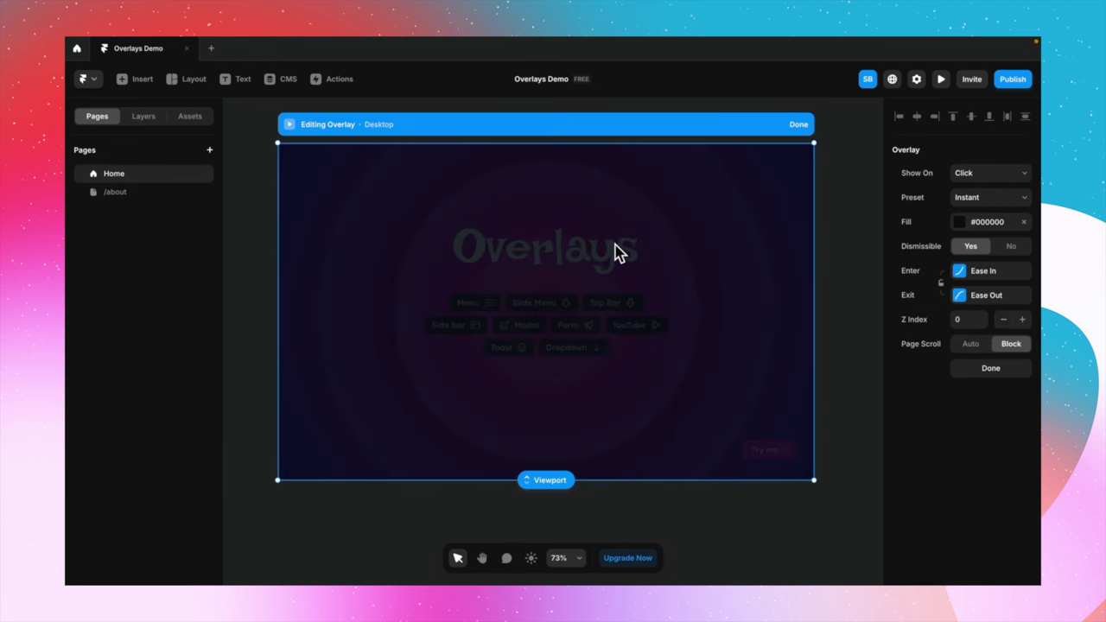
Draw a frame in the overlay, snapped to its top-left corner and stretched to 1200 wide
{"action": "key", "text": "f"}
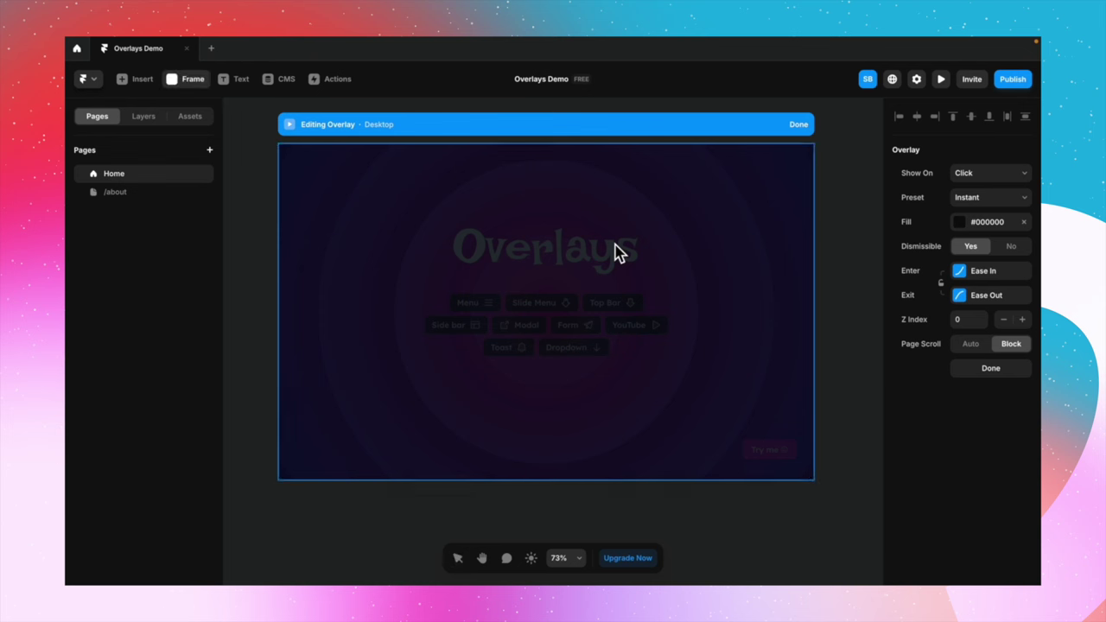
{"action": "left_click_drag", "start_coordinate": [292, 162], "coordinate": [497, 192]}
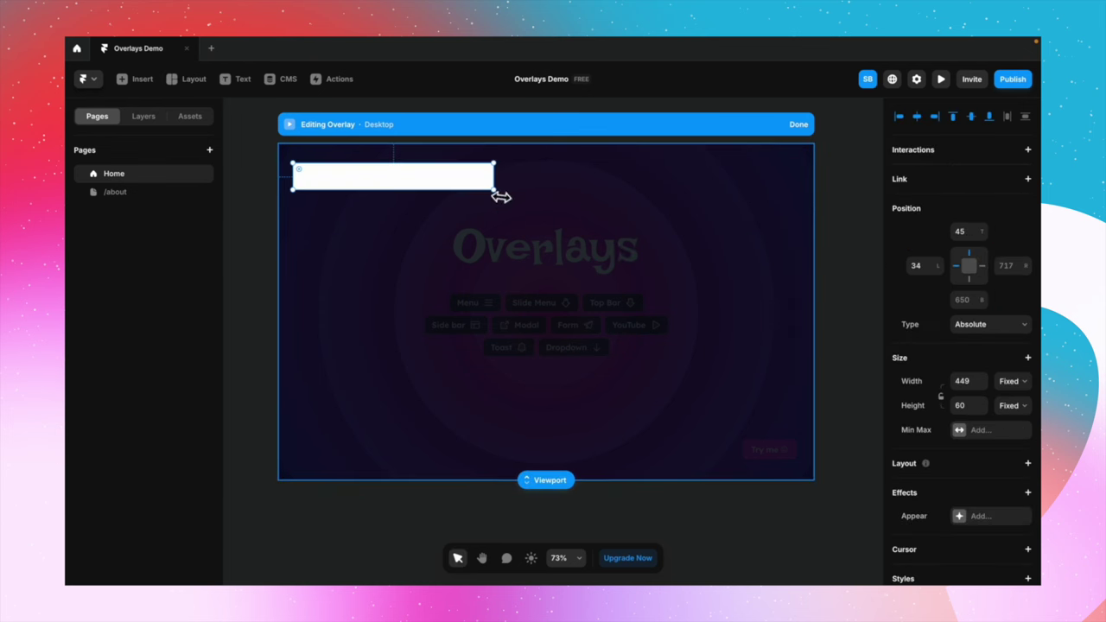
{"action": "left_click_drag", "start_coordinate": [368, 190], "coordinate": [354, 175]}
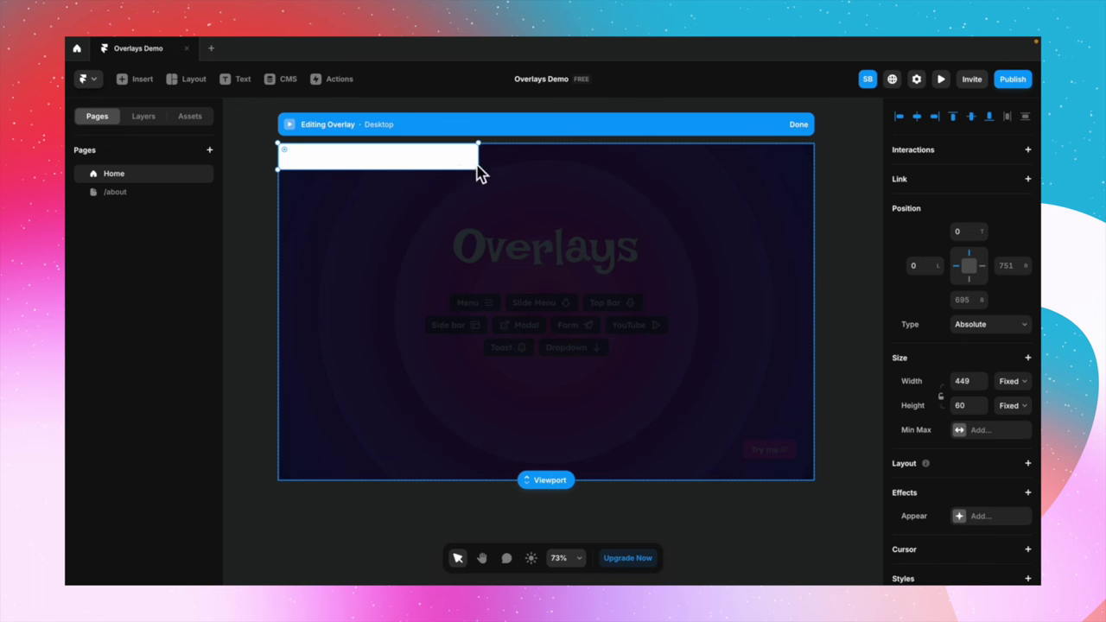
{"action": "left_click_drag", "start_coordinate": [484, 166], "coordinate": [818, 180]}
{"action": "left_click", "coordinate": [967, 406]}
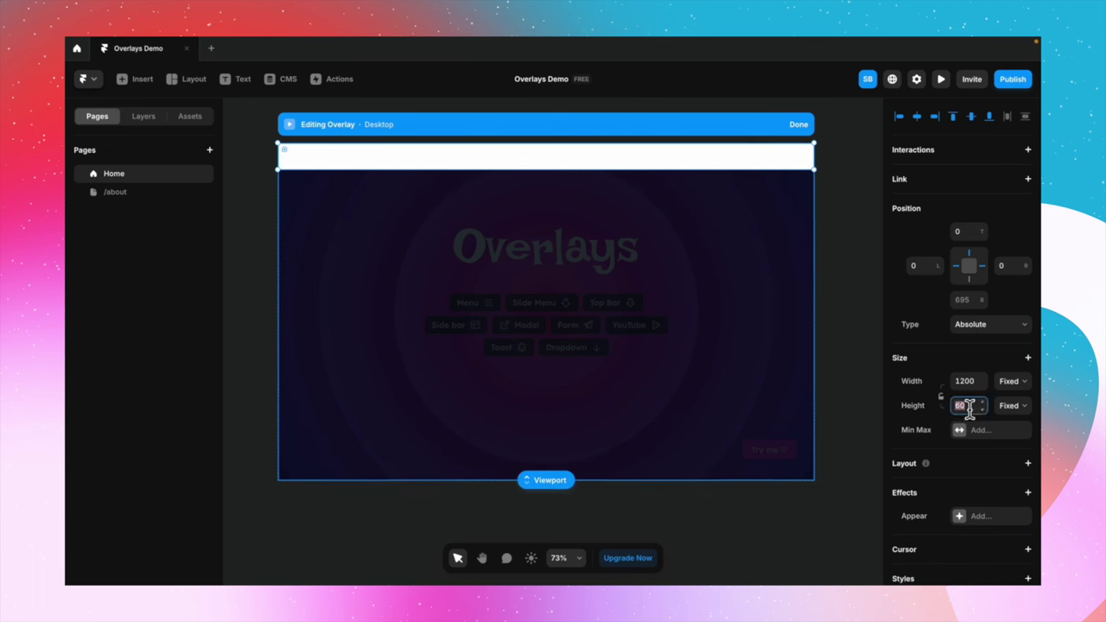
Fill the frame with near-black #0A0000 and stretch it down to 755 high
{"action": "scroll", "coordinate": [978, 475], "scroll_direction": "down", "scroll_amount": 3}
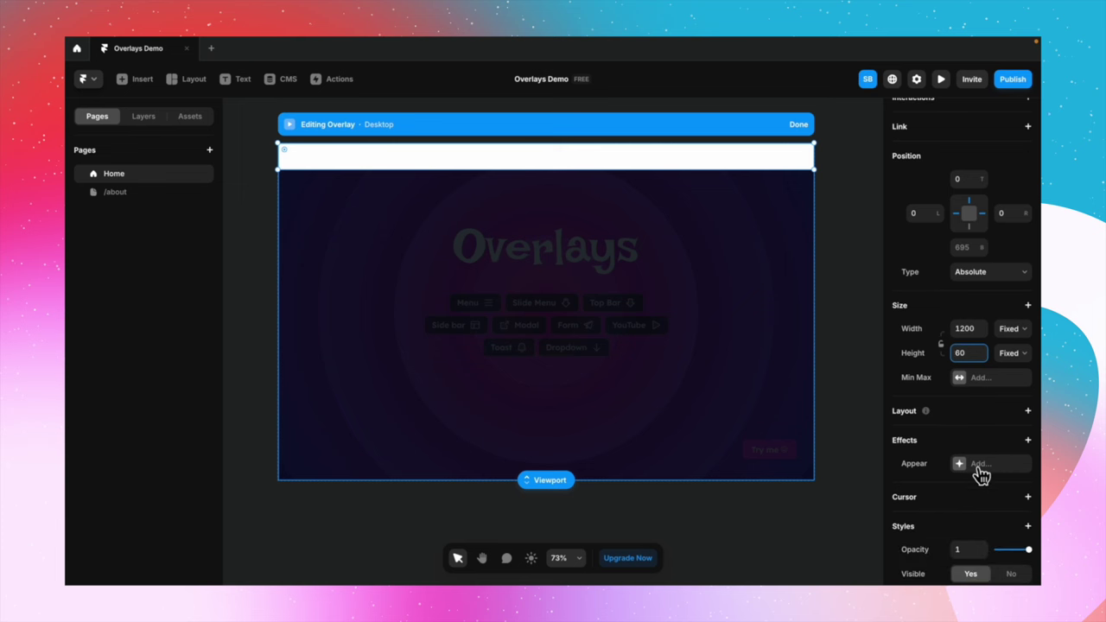
{"action": "scroll", "coordinate": [976, 526], "scroll_direction": "down", "scroll_amount": 1}
{"action": "left_click", "coordinate": [967, 522]}
{"action": "left_click_drag", "start_coordinate": [804, 422], "coordinate": [875, 458]}
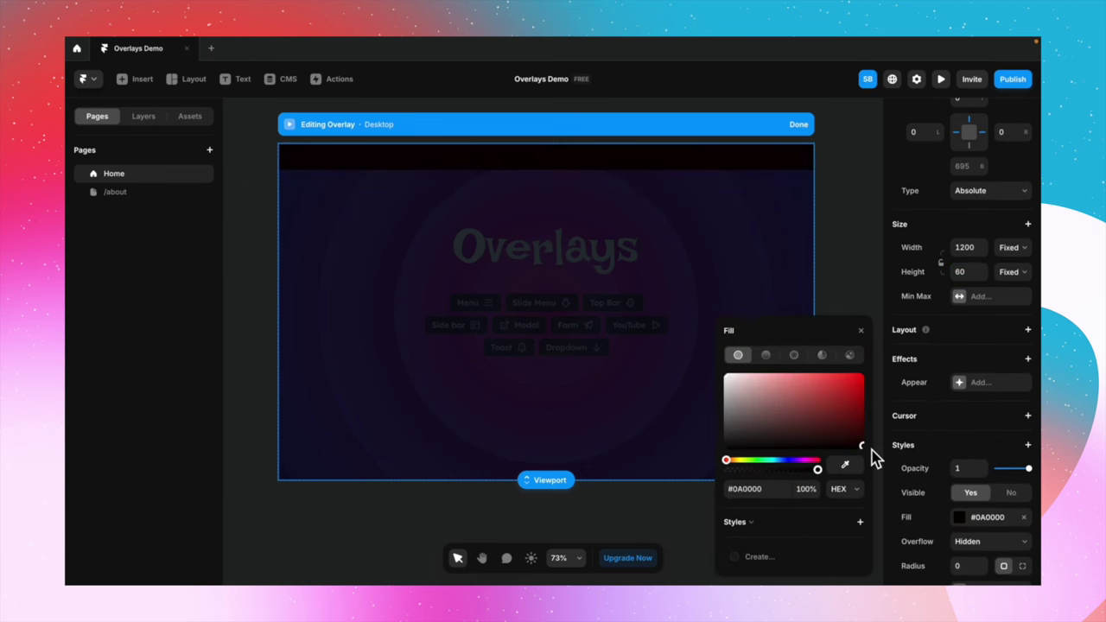
{"action": "left_click", "coordinate": [862, 334]}
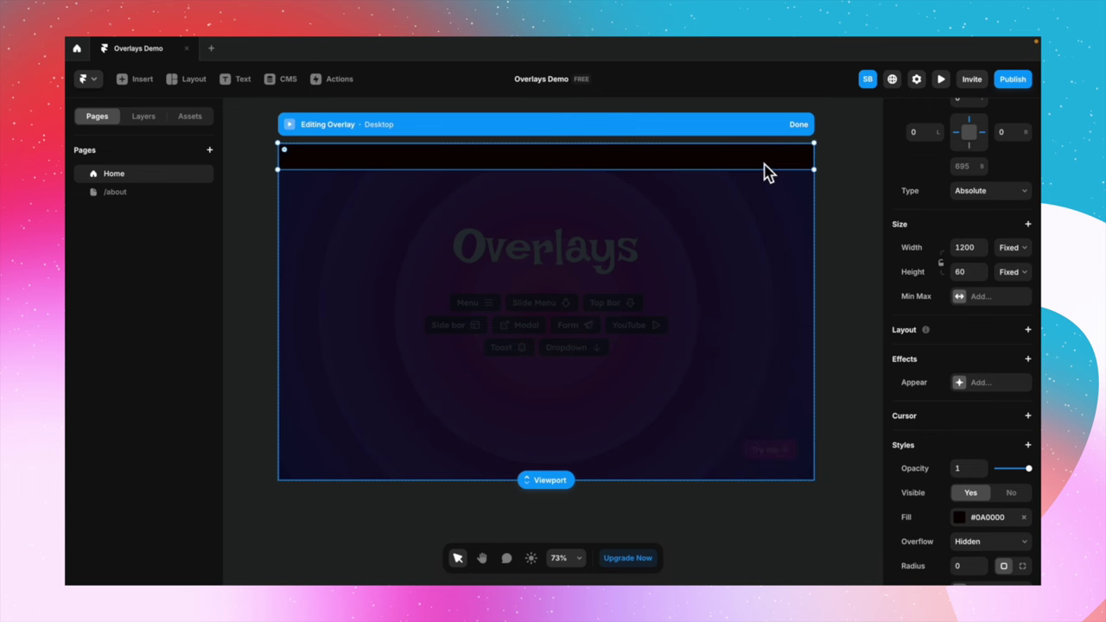
{"action": "left_click_drag", "start_coordinate": [774, 175], "coordinate": [742, 488]}
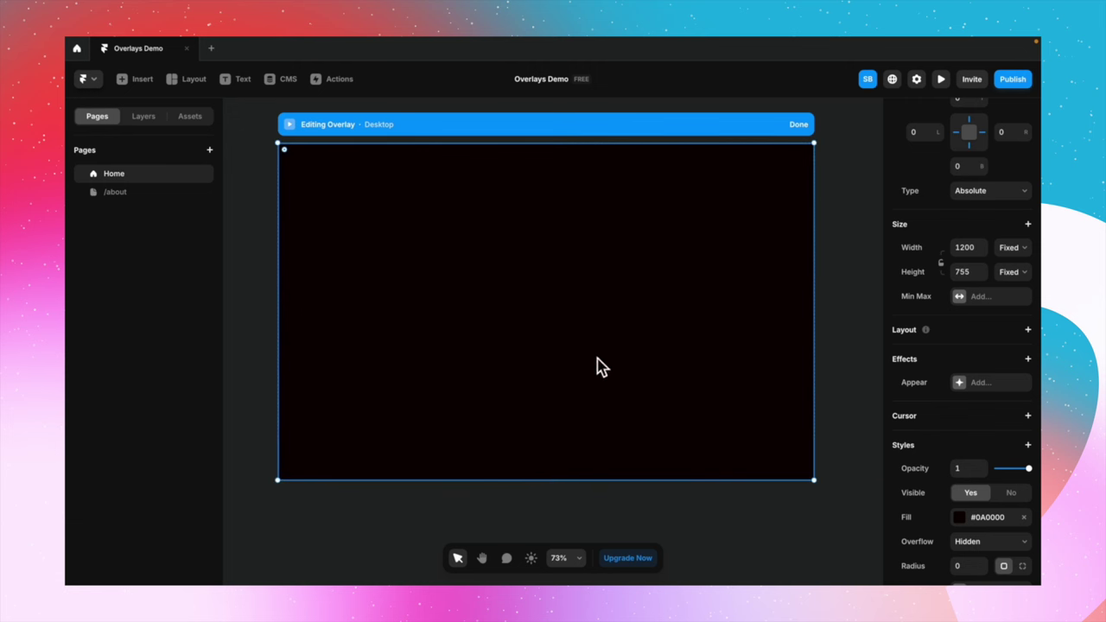
Add a Home text in the middle of the Slide Menu overlay
{"action": "key", "text": "t"}
{"action": "left_click", "coordinate": [512, 290]}
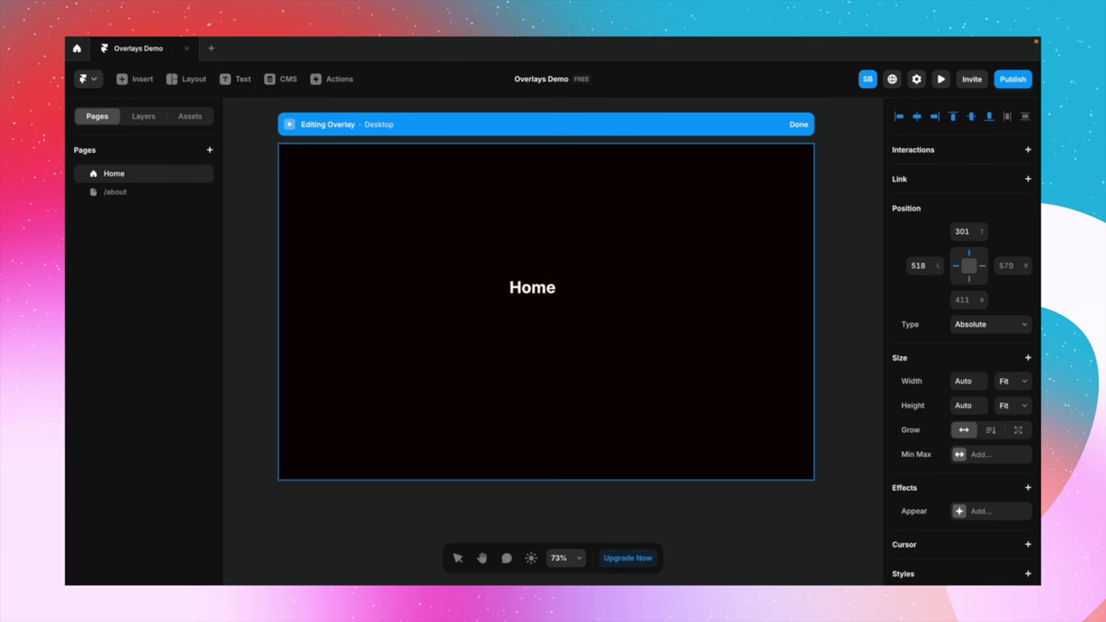
{"action": "key", "text": "Escape"}
{"action": "double_click", "coordinate": [560, 295]}
{"action": "left_click", "coordinate": [560, 296]}
{"action": "key", "text": "Escape"}
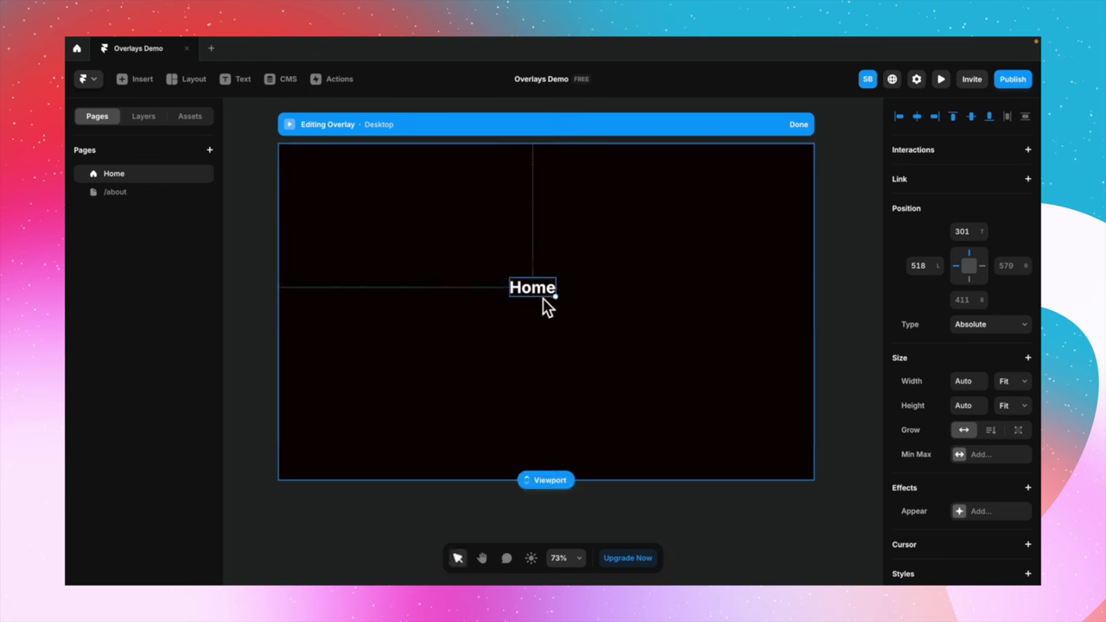
Duplicate Home below as About and Work, then wrap the three texts in a stack
{"action": "left_click_drag", "start_coordinate": [544, 302], "coordinate": [544, 322]}
{"action": "double_click", "coordinate": [543, 317]}
{"action": "type", "text": "About"}
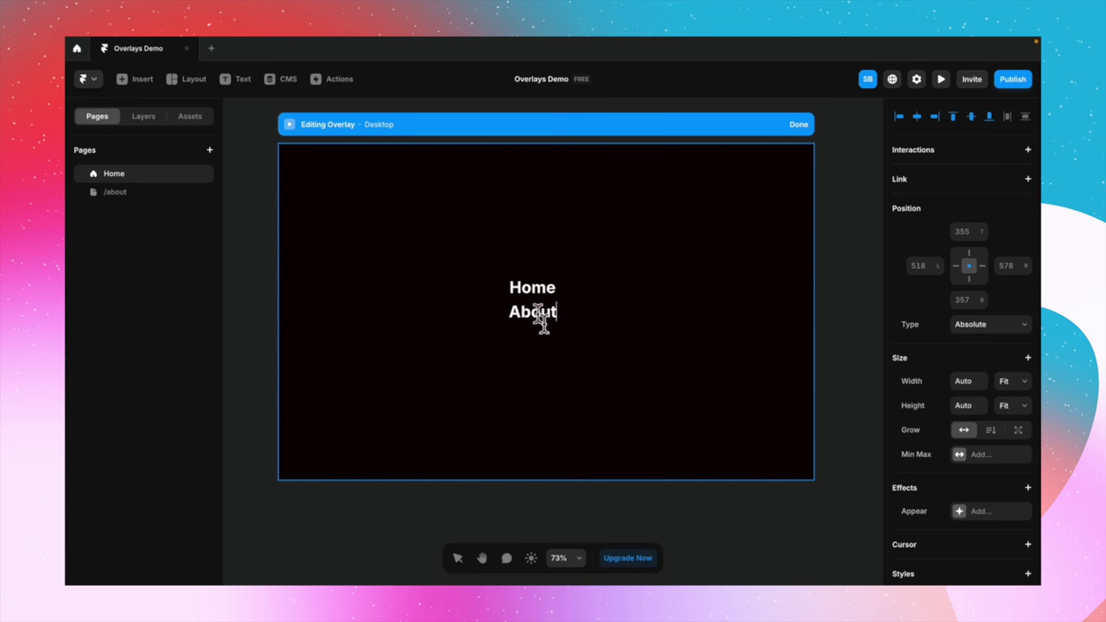
{"action": "key", "text": "Escape"}
{"action": "left_click_drag", "start_coordinate": [539, 325], "coordinate": [539, 346]}
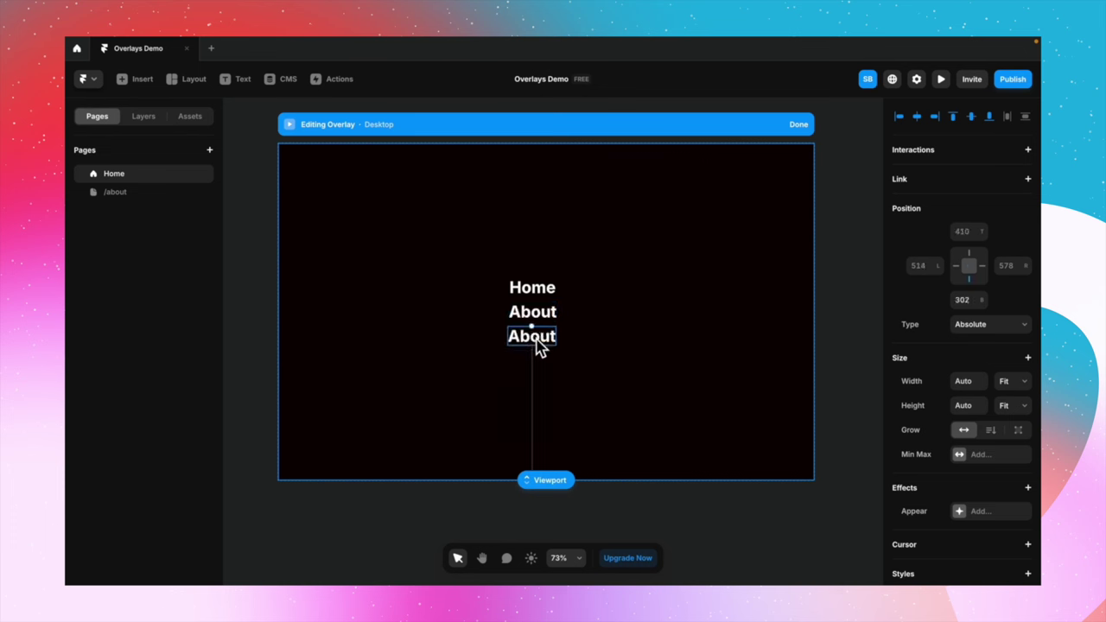
{"action": "double_click", "coordinate": [538, 340]}
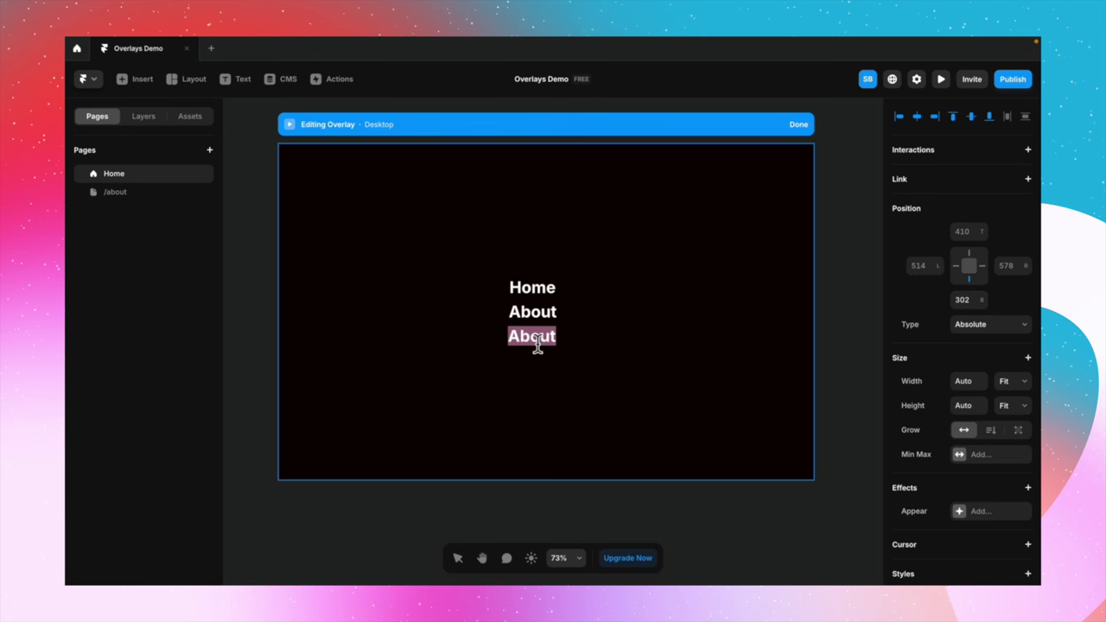
{"action": "type", "text": "Work"}
{"action": "key", "text": "Escape"}
{"action": "key", "text": "Escape"}
{"action": "right_click", "coordinate": [543, 298]}
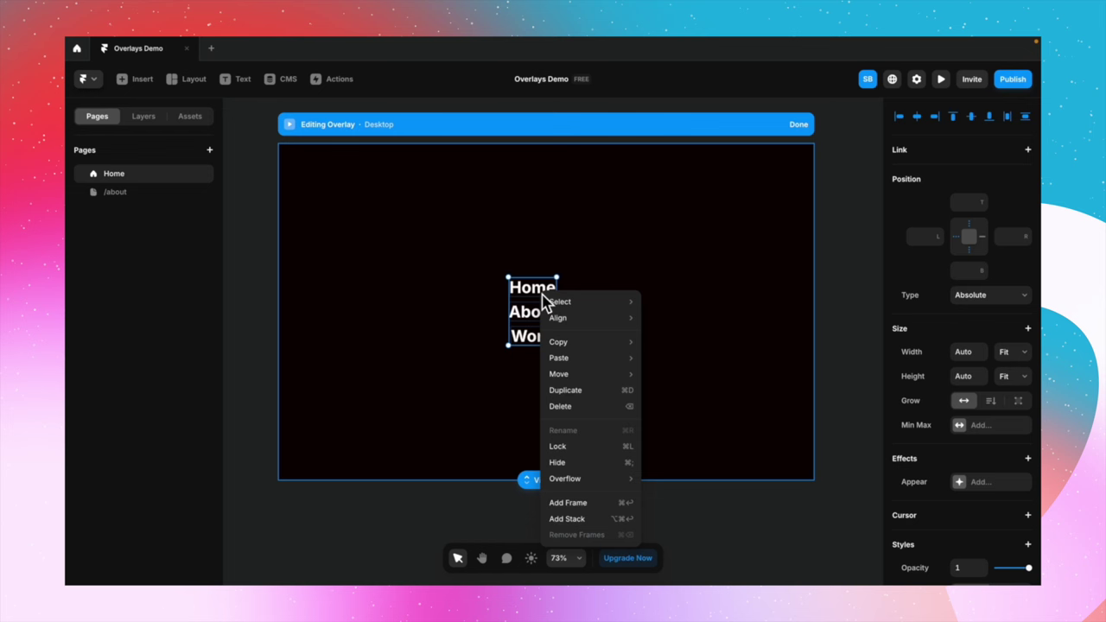
{"action": "left_click", "coordinate": [593, 519]}
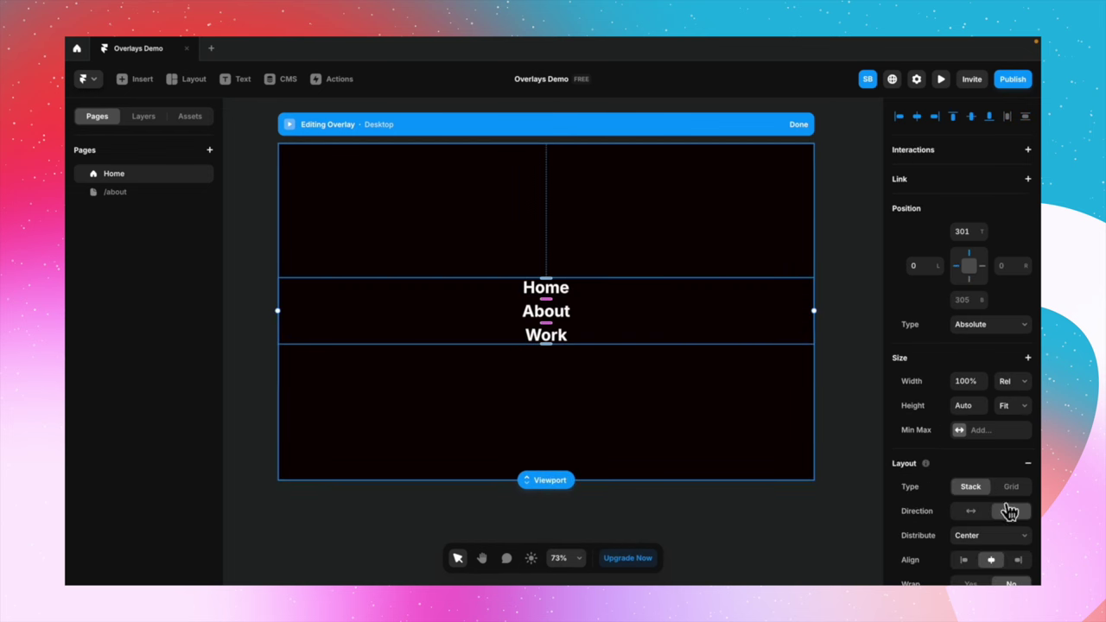
Set the menu stack's gap to 16
{"action": "scroll", "coordinate": [968, 523], "scroll_direction": "down", "scroll_amount": 2}
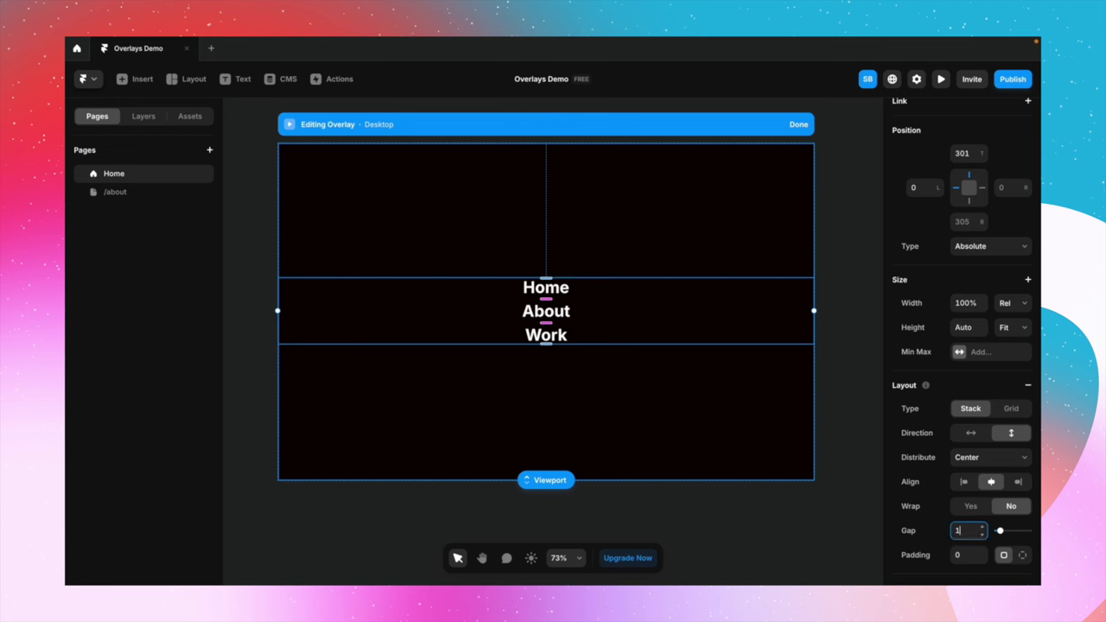
{"action": "key", "text": "Return"}
{"action": "left_click", "coordinate": [650, 415]}
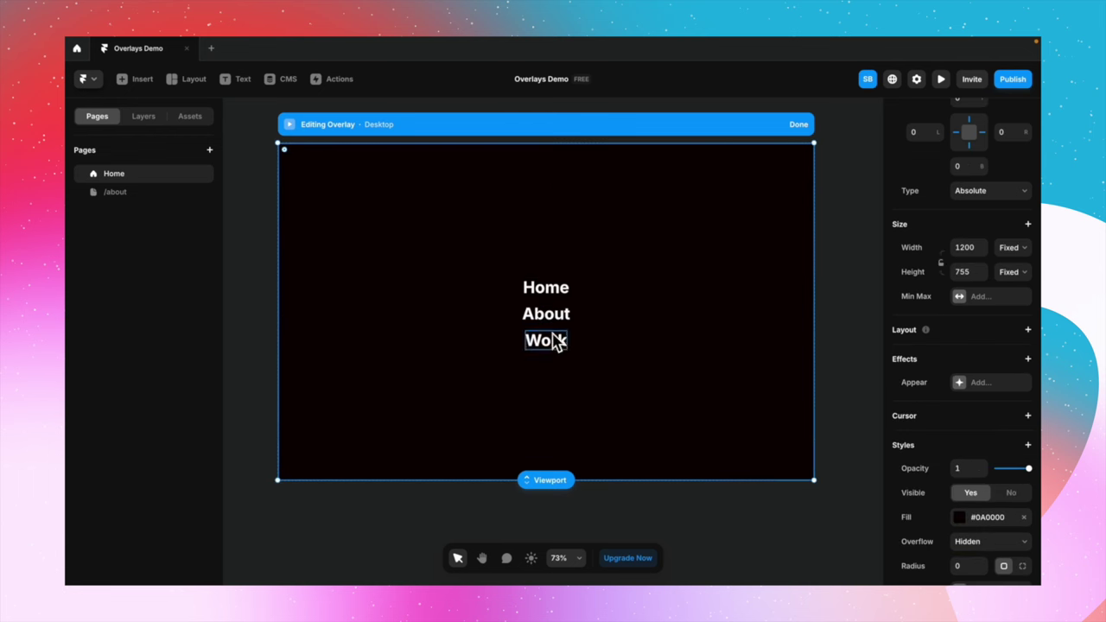
Link the About text to /about and review its white, underline-on-hover Link style
{"action": "left_click", "coordinate": [557, 317]}
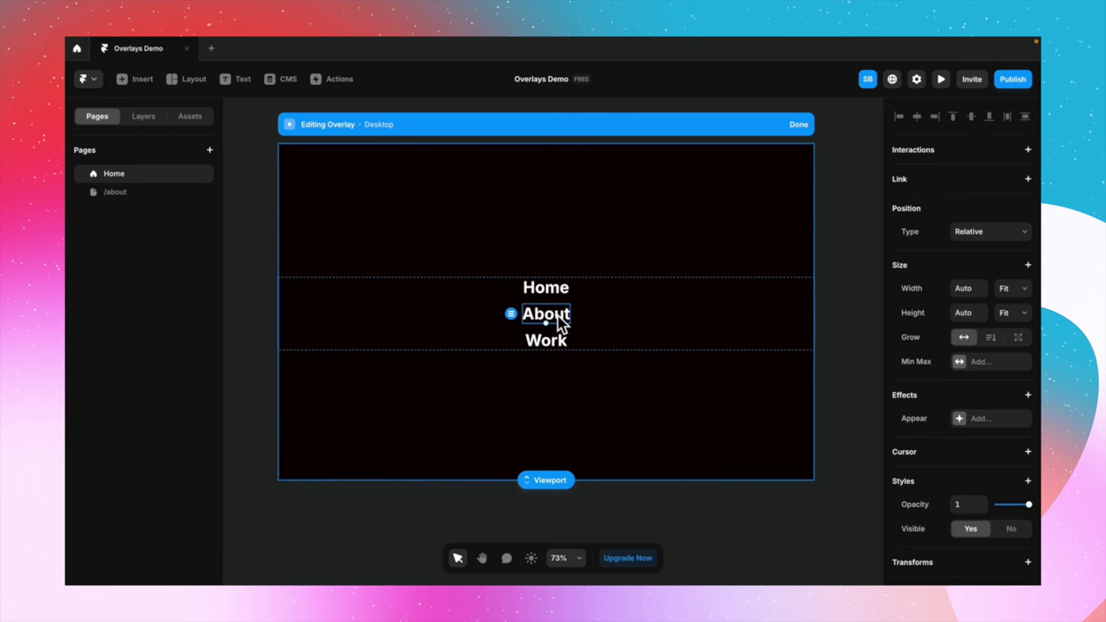
{"action": "left_click", "coordinate": [1029, 179]}
{"action": "left_click", "coordinate": [942, 261]}
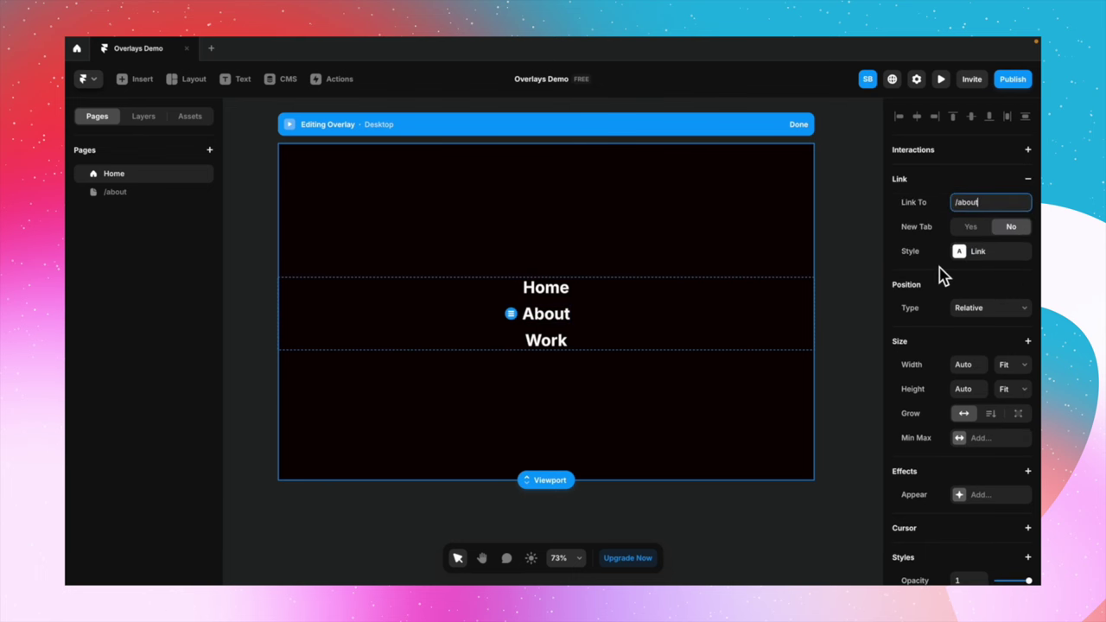
{"action": "left_click", "coordinate": [970, 258]}
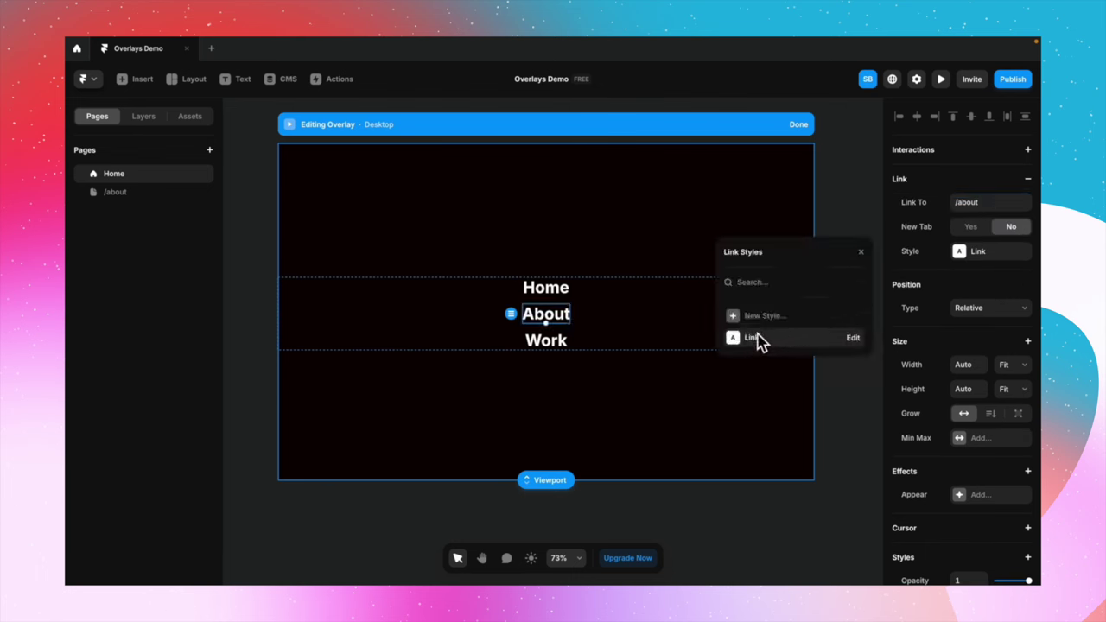
{"action": "left_click", "coordinate": [856, 340]}
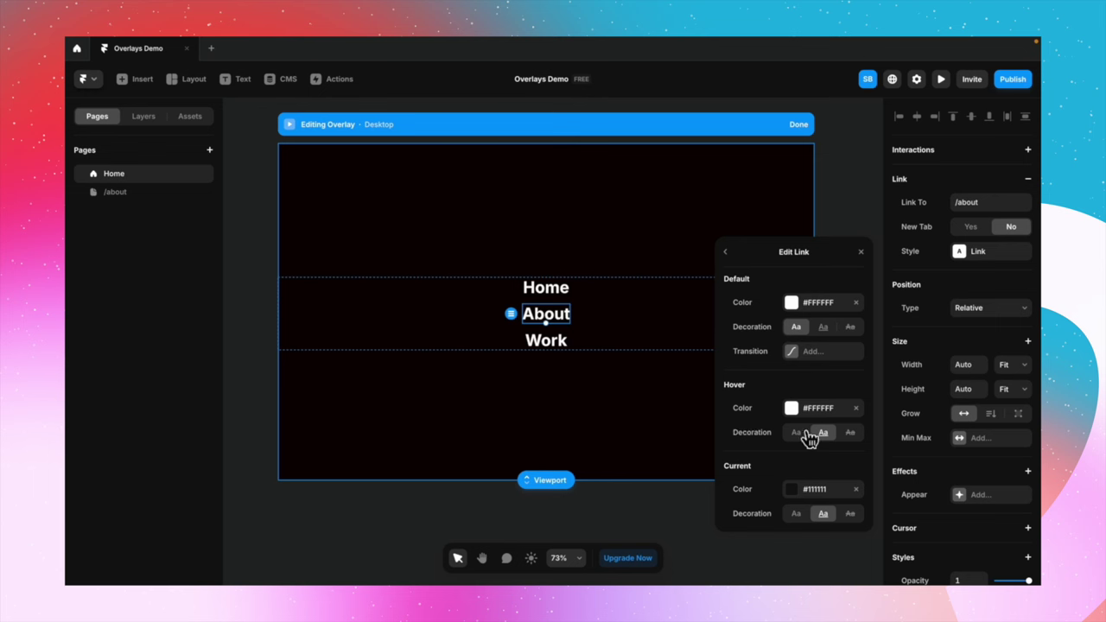
{"action": "left_click", "coordinate": [861, 253]}
{"action": "left_click", "coordinate": [667, 381]}
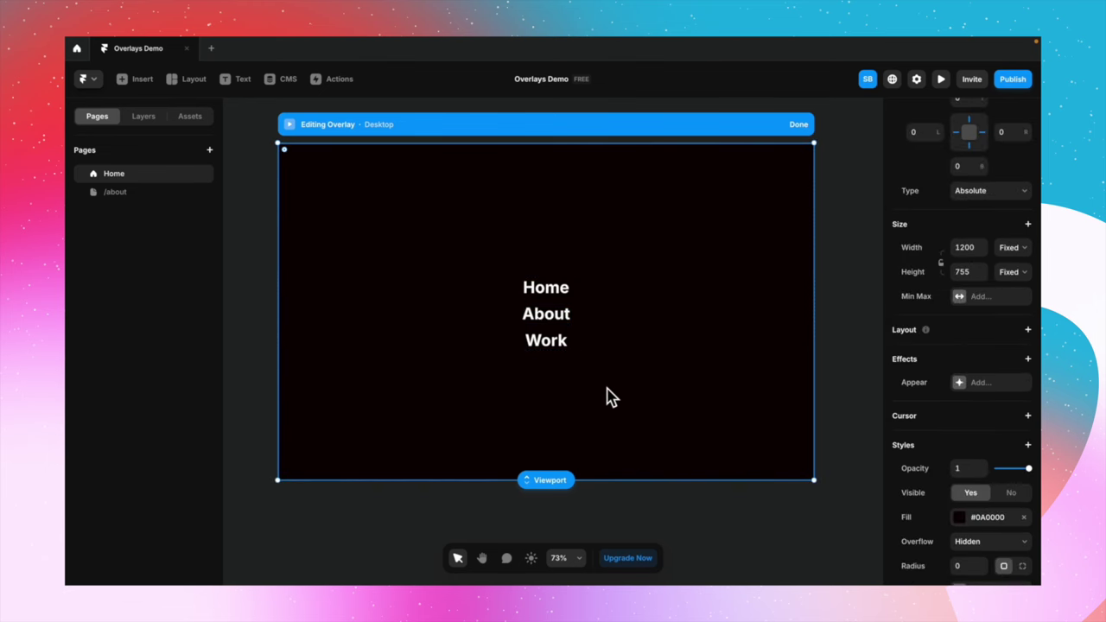
Add a child frame inside the overlay Frame and move the menu Stack into it
{"action": "left_click", "coordinate": [153, 122]}
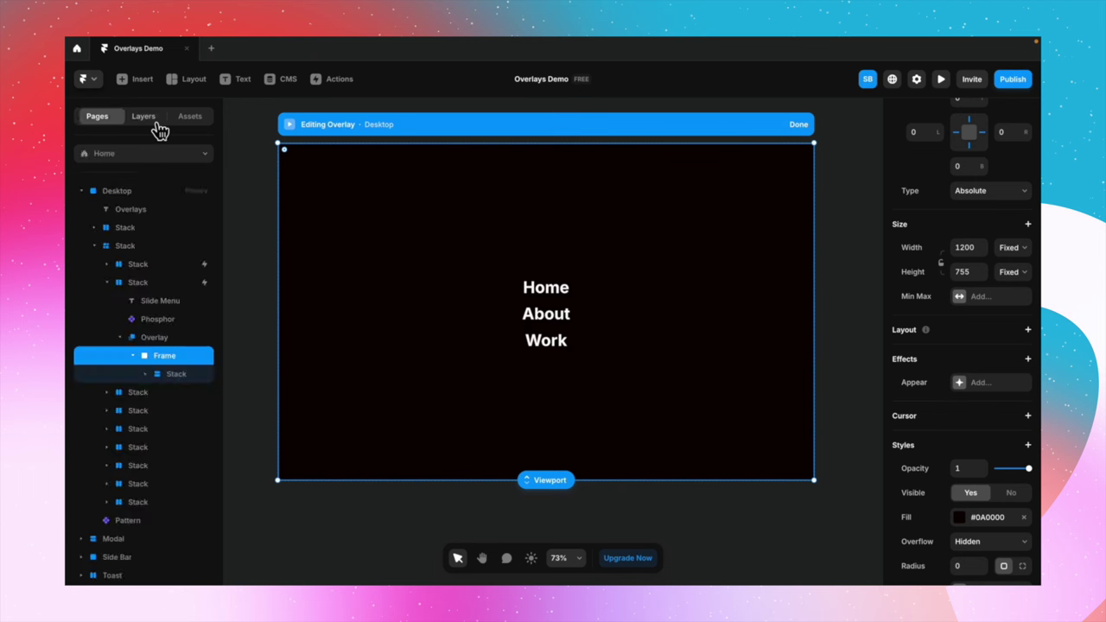
{"action": "right_click", "coordinate": [179, 360]}
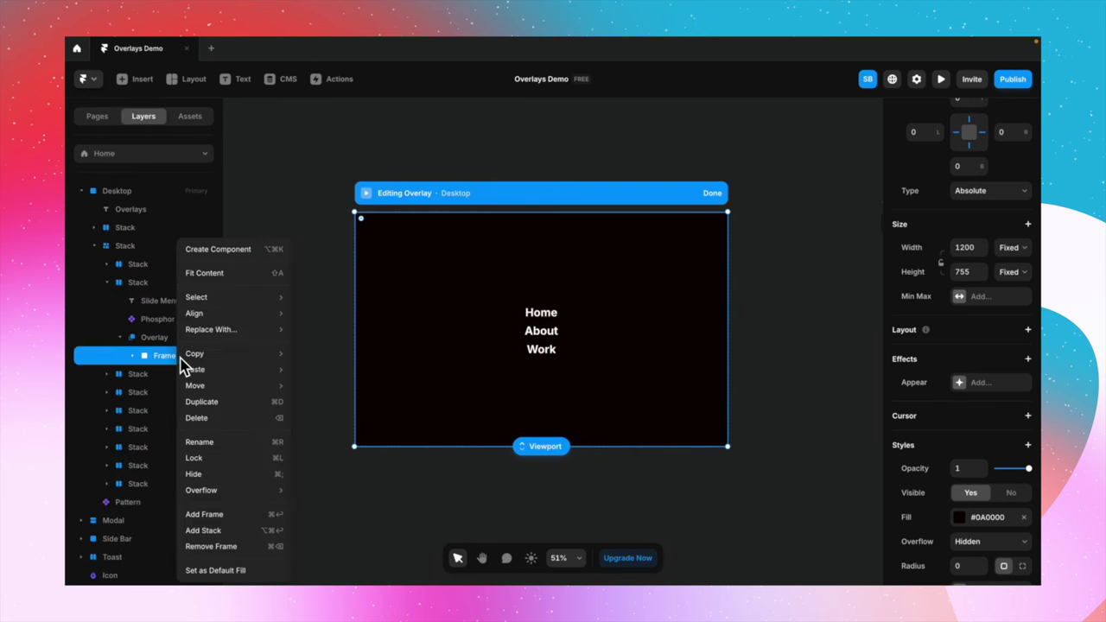
{"action": "left_click", "coordinate": [205, 515]}
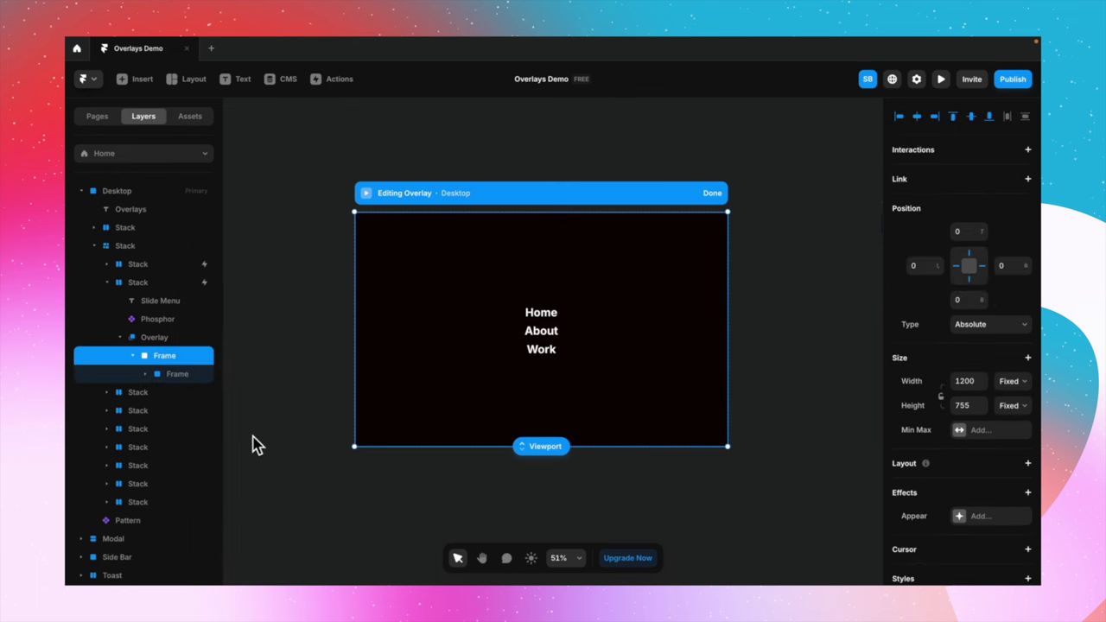
{"action": "left_click_drag", "start_coordinate": [141, 389], "coordinate": [177, 385]}
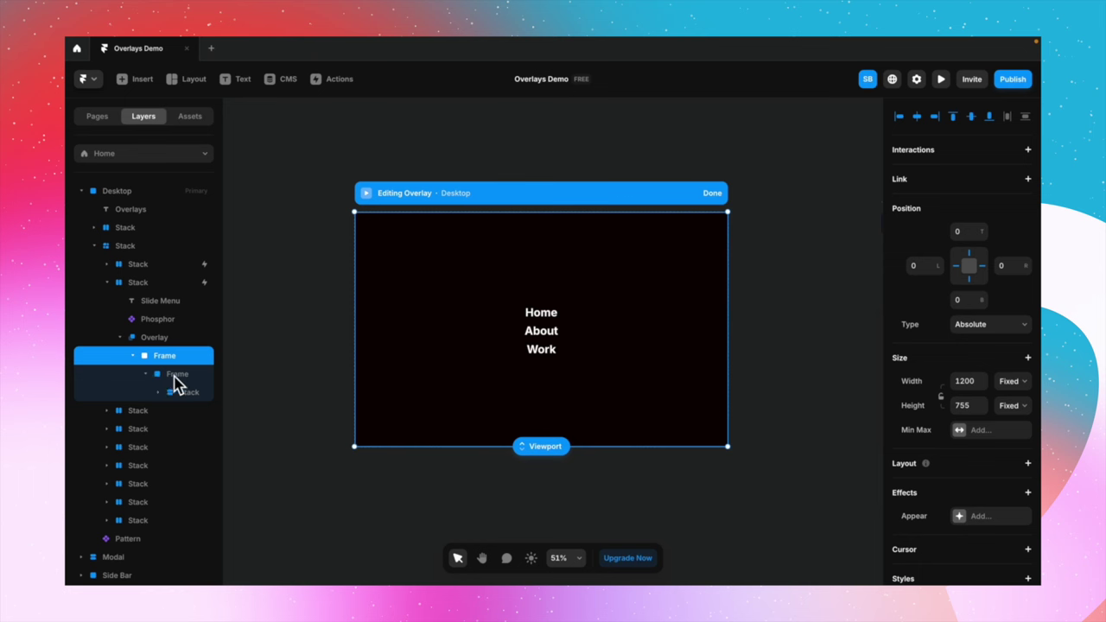
{"action": "left_click", "coordinate": [181, 376]}
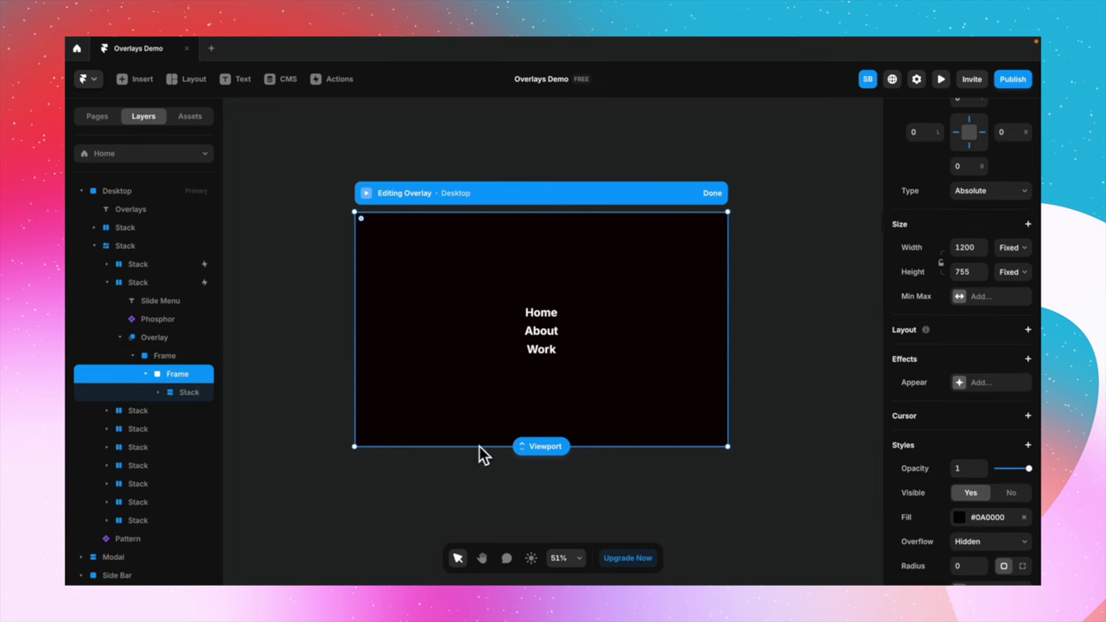
{"action": "left_click_drag", "start_coordinate": [482, 447], "coordinate": [488, 374]}
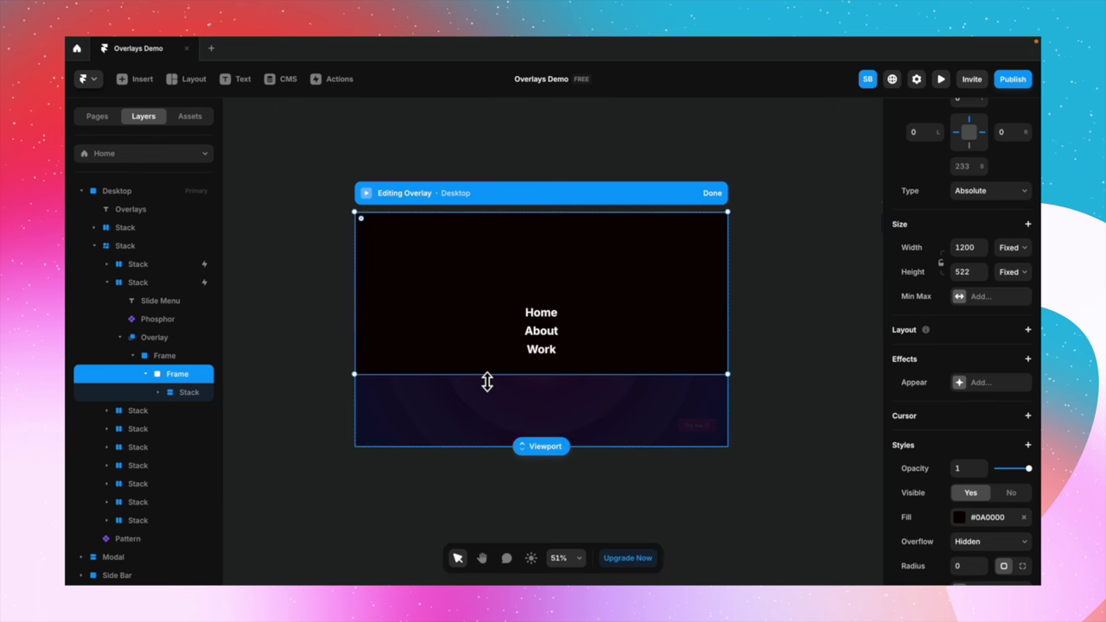
{"action": "key", "text": "ctrl+z"}
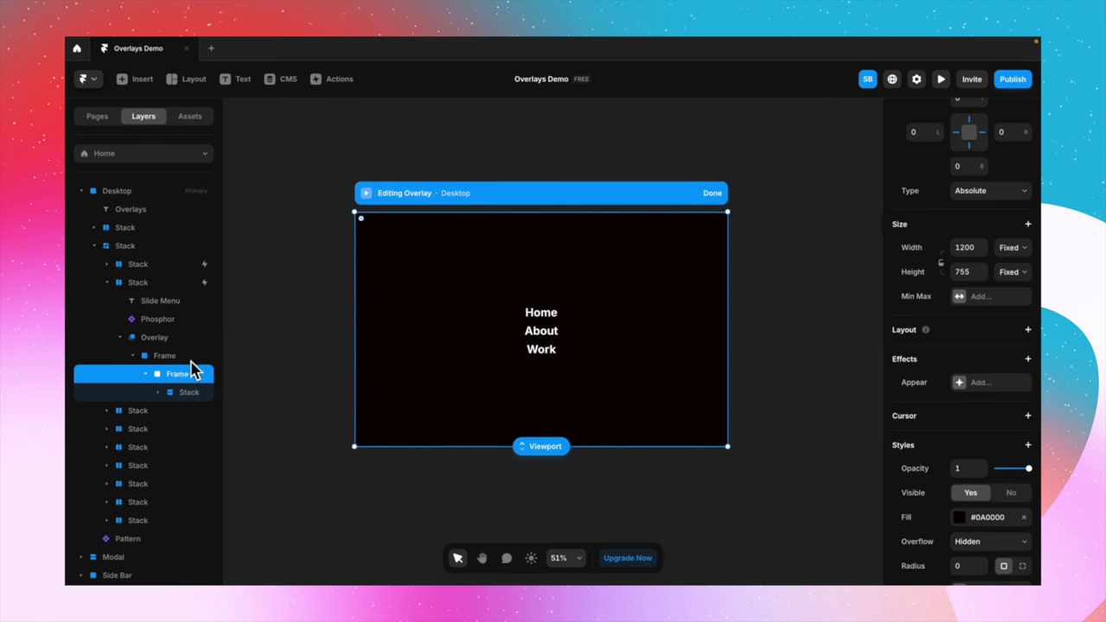
Turn the parent Frame into a new component titled 'Slide'
{"action": "left_click", "coordinate": [188, 363]}
{"action": "right_click", "coordinate": [191, 370]}
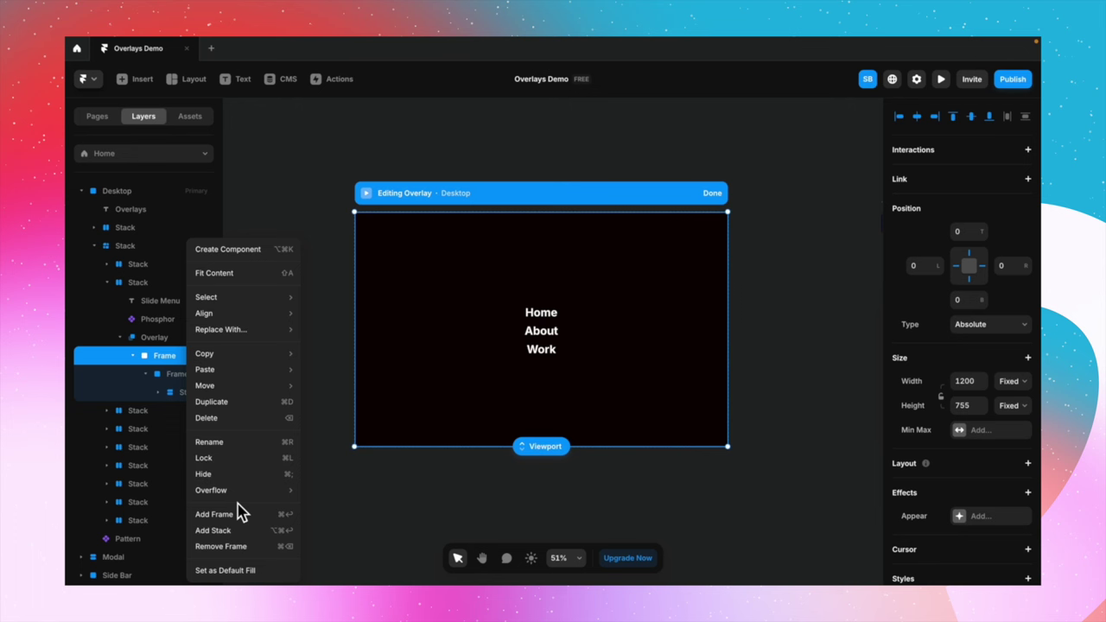
{"action": "mouse_move", "coordinate": [237, 490]}
{"action": "mouse_move", "coordinate": [230, 389]}
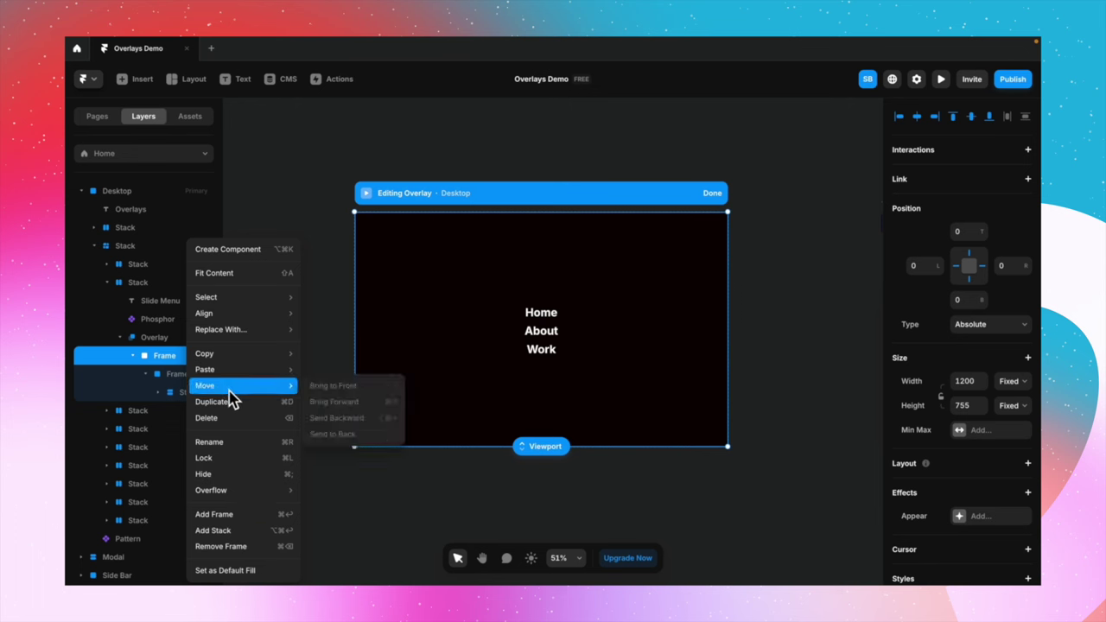
{"action": "left_click", "coordinate": [235, 251]}
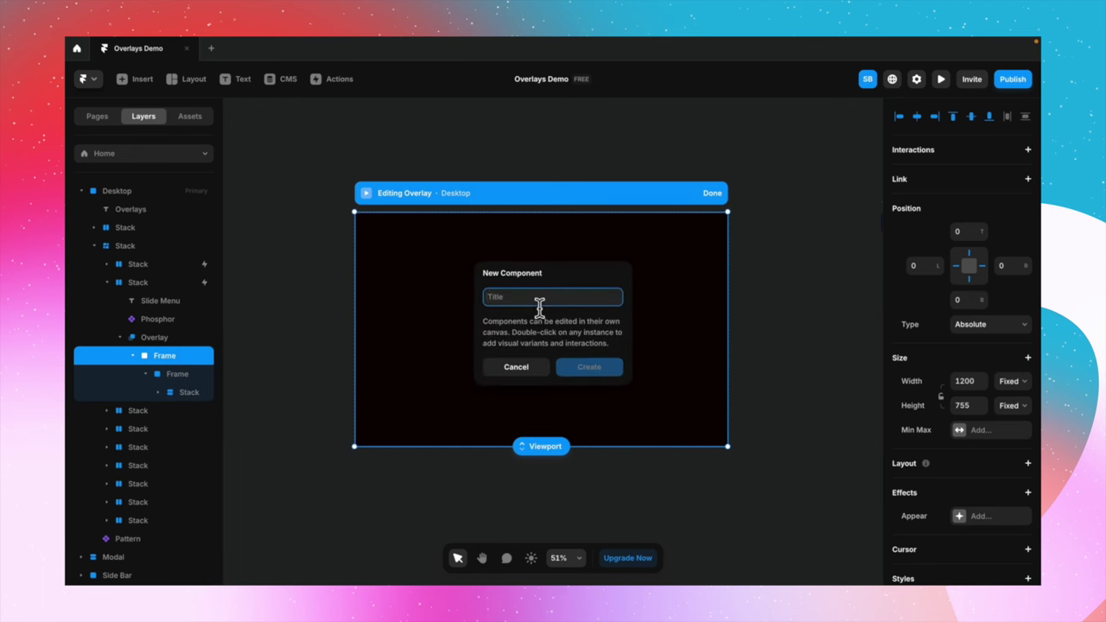
{"action": "type", "text": "Slide Menu"}
{"action": "key", "text": "Return"}
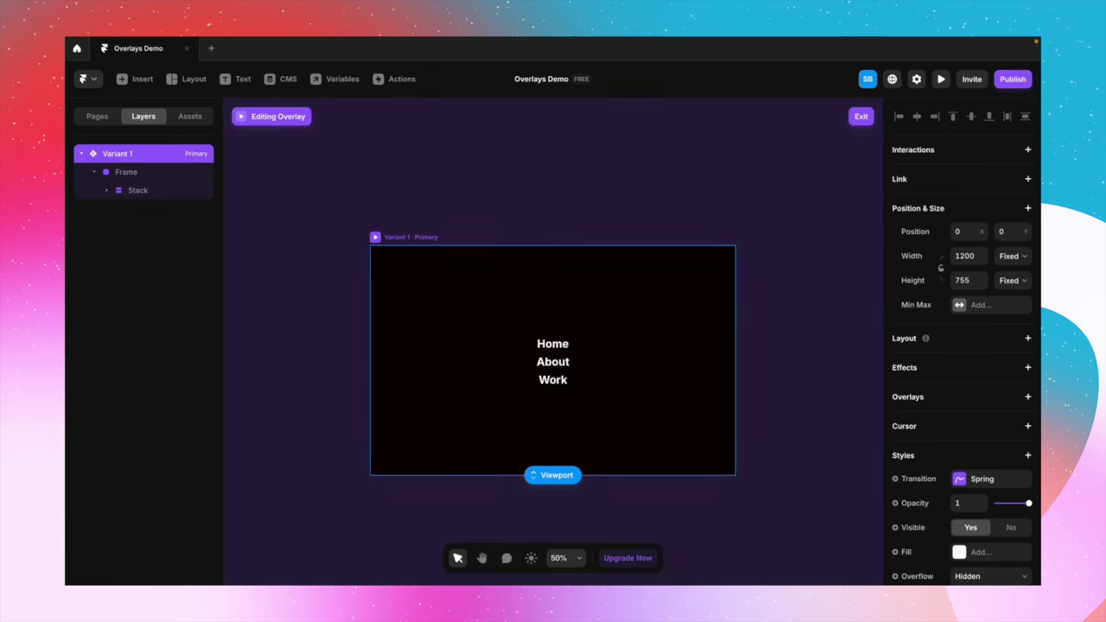
Add Variant 2 to the component and collapse its Frame to 98 high
{"action": "left_click", "coordinate": [863, 119]}
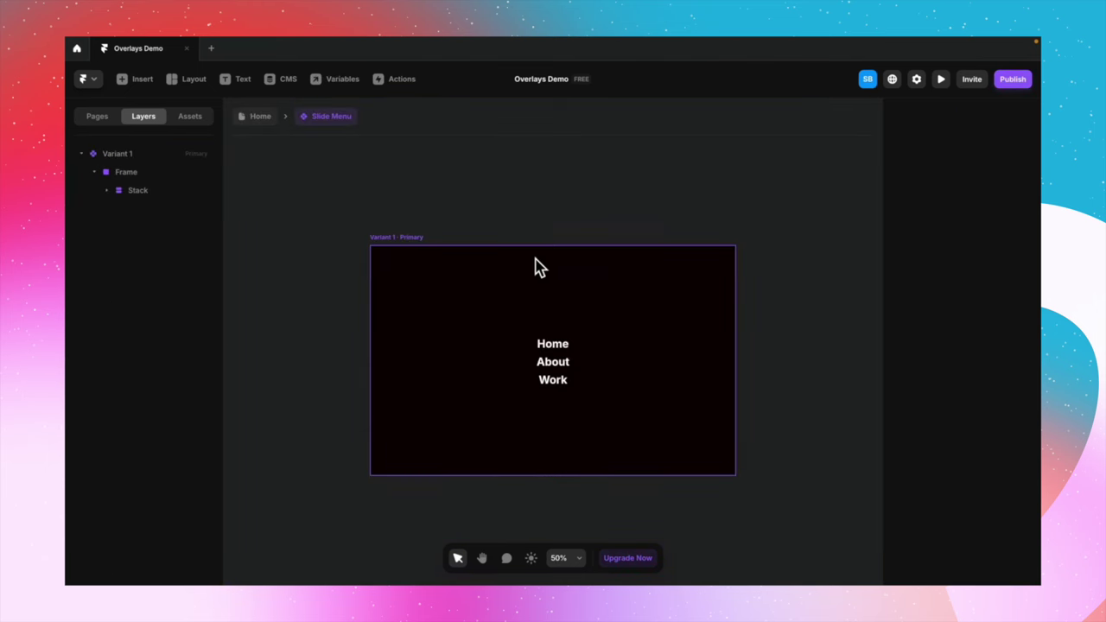
{"action": "left_click", "coordinate": [361, 240]}
{"action": "left_click", "coordinate": [781, 359]}
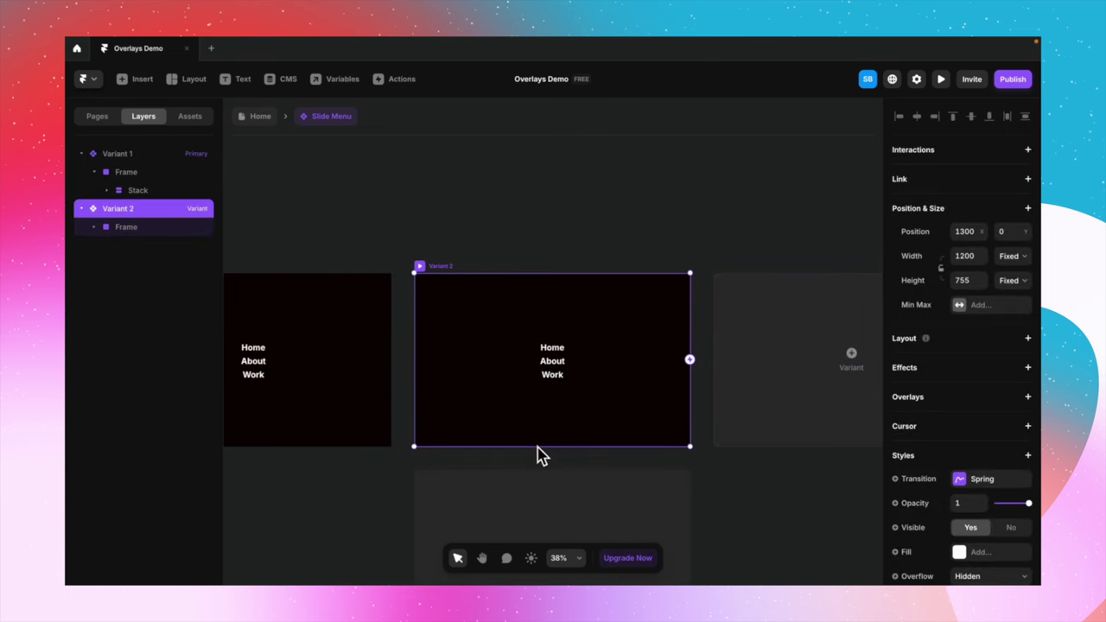
{"action": "left_click", "coordinate": [155, 229]}
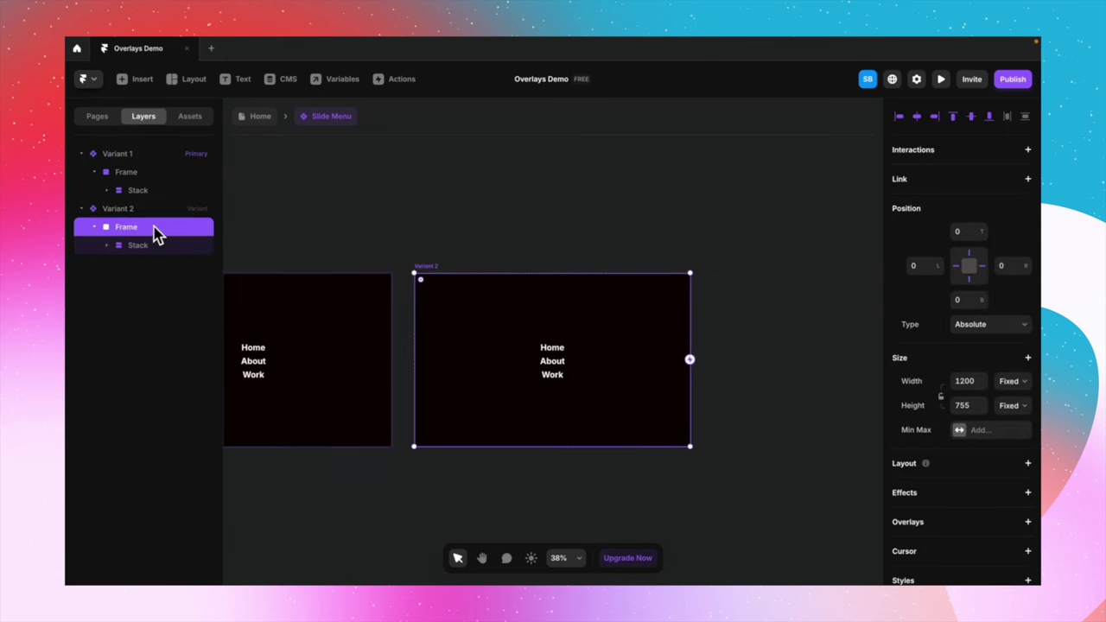
{"action": "left_click_drag", "start_coordinate": [584, 453], "coordinate": [619, 301]}
Set Variant 2's menu Stack opacity to 0 to hide the links
{"action": "left_click", "coordinate": [197, 249]}
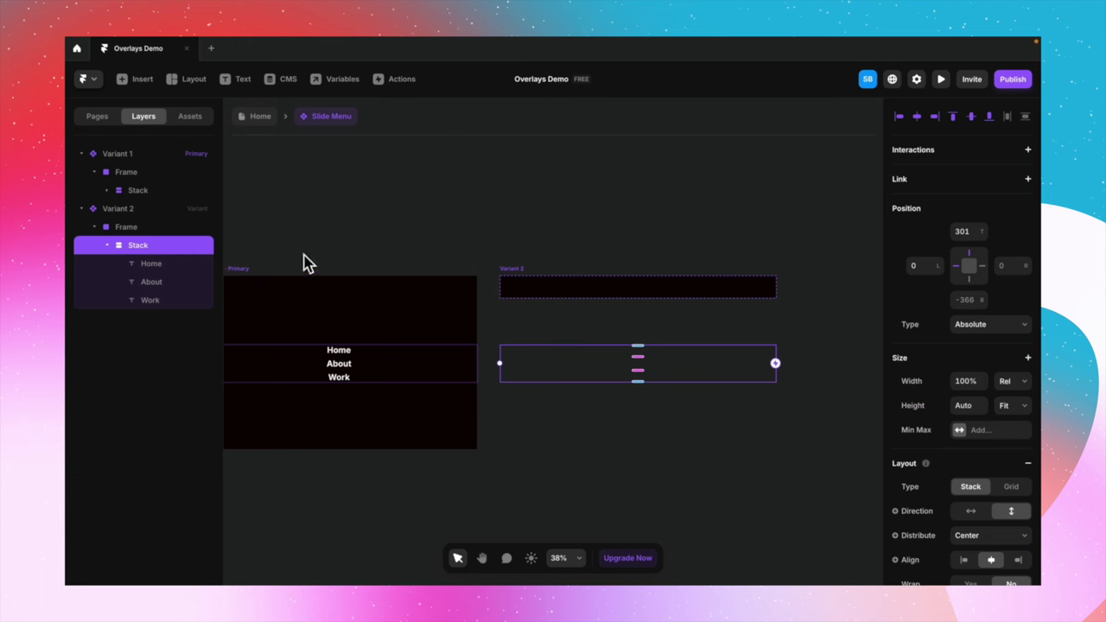
{"action": "scroll", "coordinate": [971, 480], "scroll_direction": "down", "scroll_amount": 1}
{"action": "scroll", "coordinate": [971, 480], "scroll_direction": "down", "scroll_amount": 5}
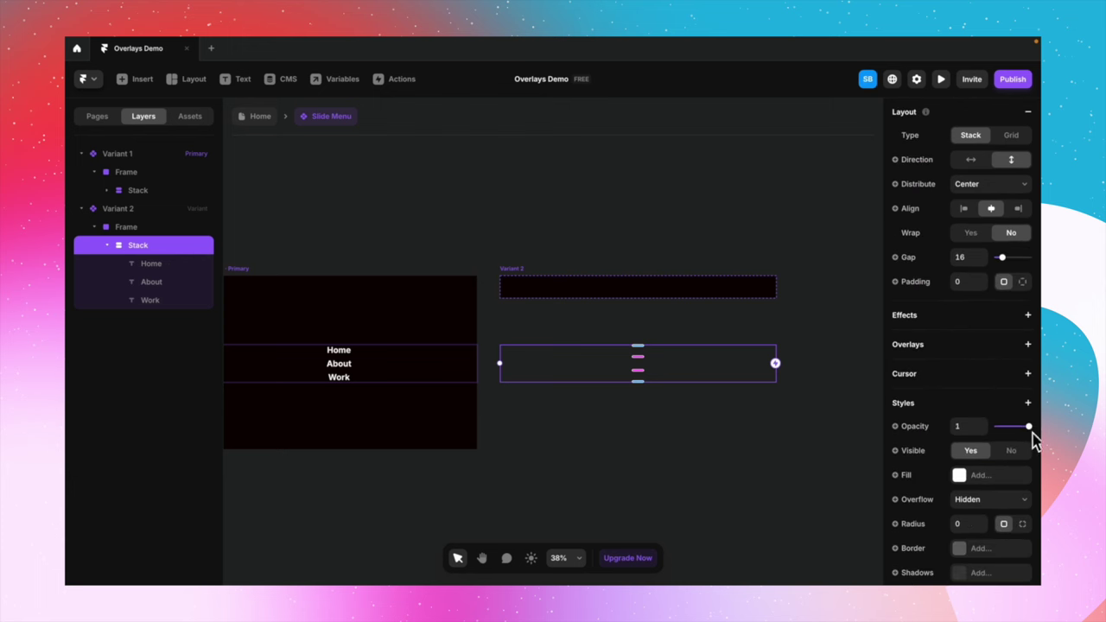
{"action": "left_click_drag", "start_coordinate": [1028, 426], "coordinate": [980, 445]}
{"action": "left_click", "coordinate": [716, 437]}
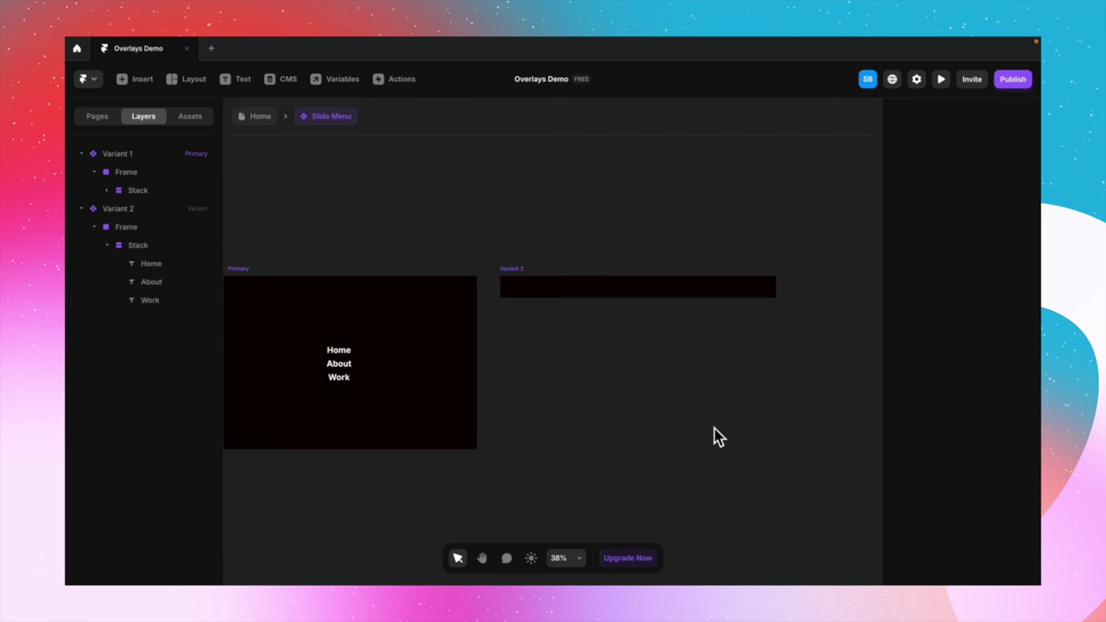
{"action": "left_click", "coordinate": [628, 279]}
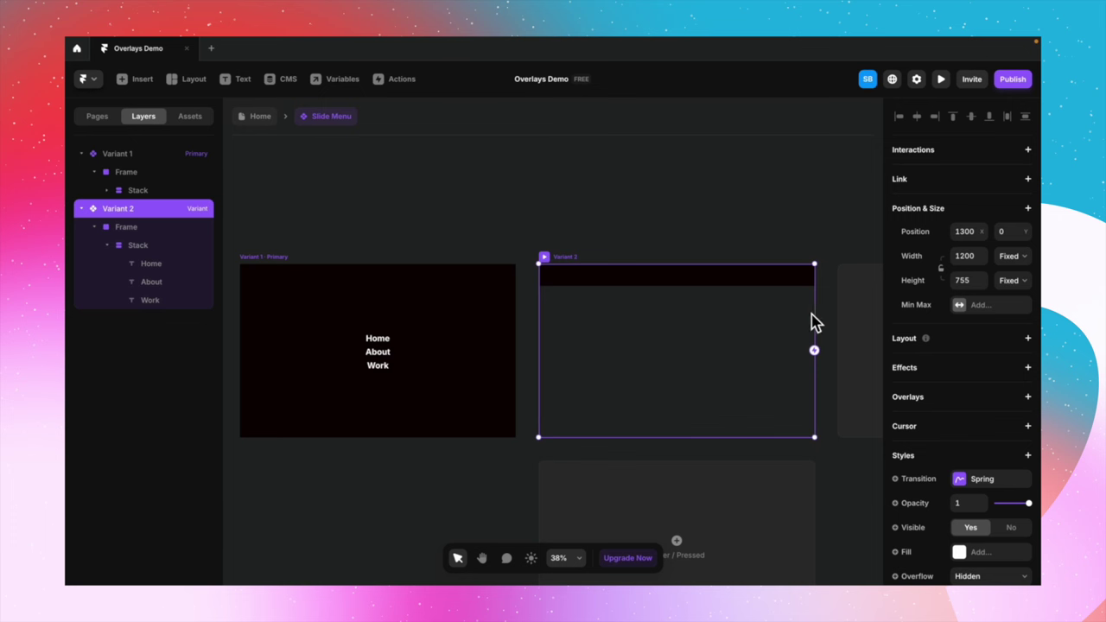
Connect Variant 2 to Variant 1 with an Appear interaction
{"action": "left_click_drag", "start_coordinate": [815, 352], "coordinate": [512, 403]}
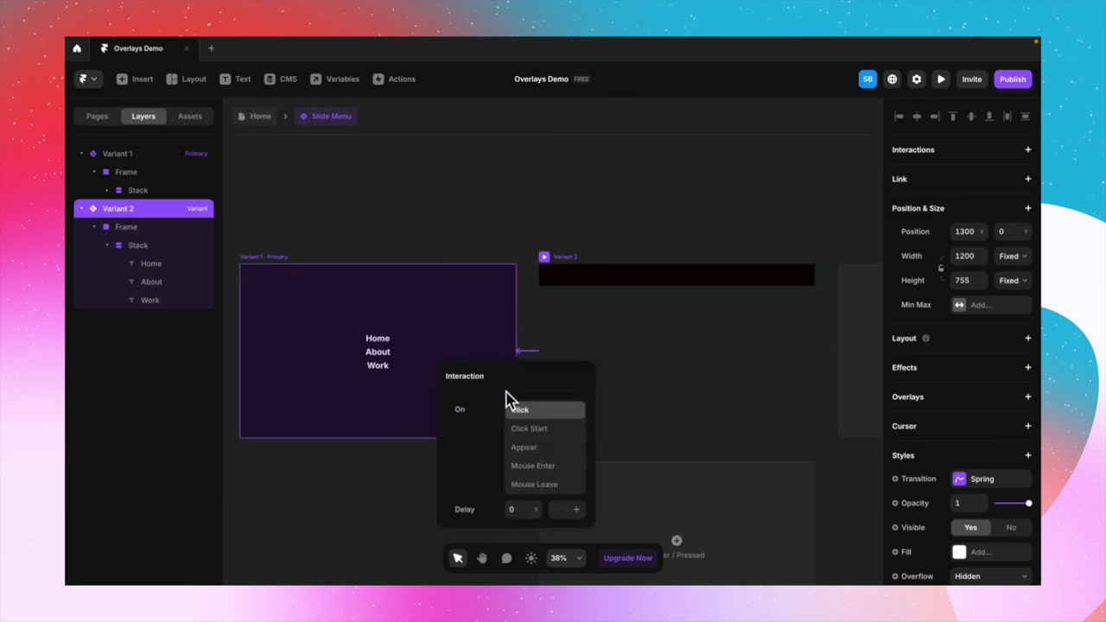
{"action": "left_click", "coordinate": [538, 450]}
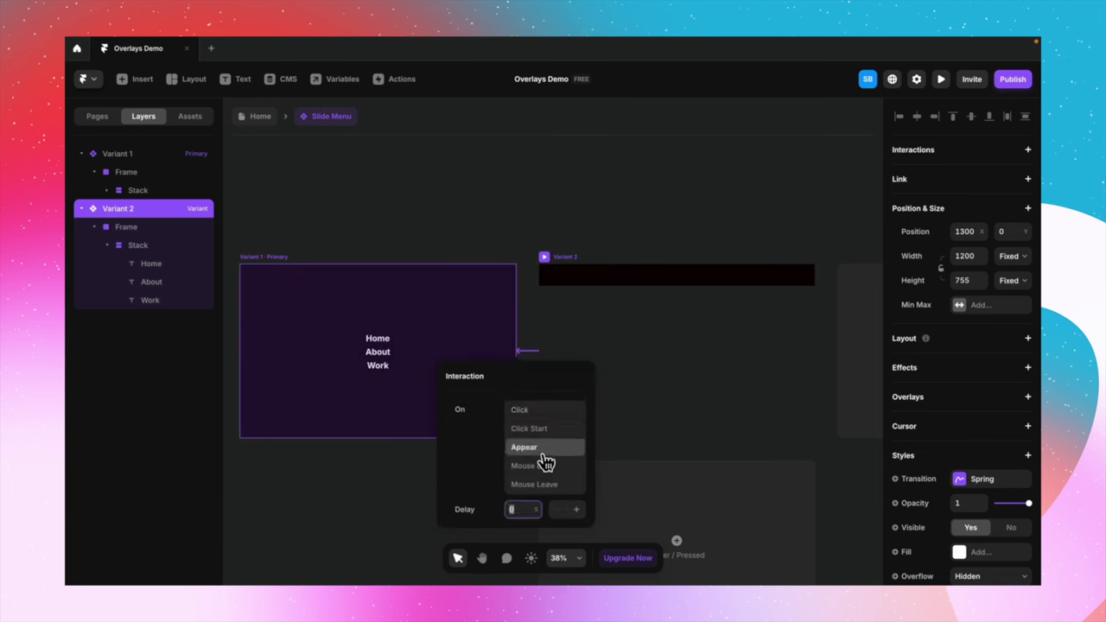
{"action": "left_click", "coordinate": [390, 495]}
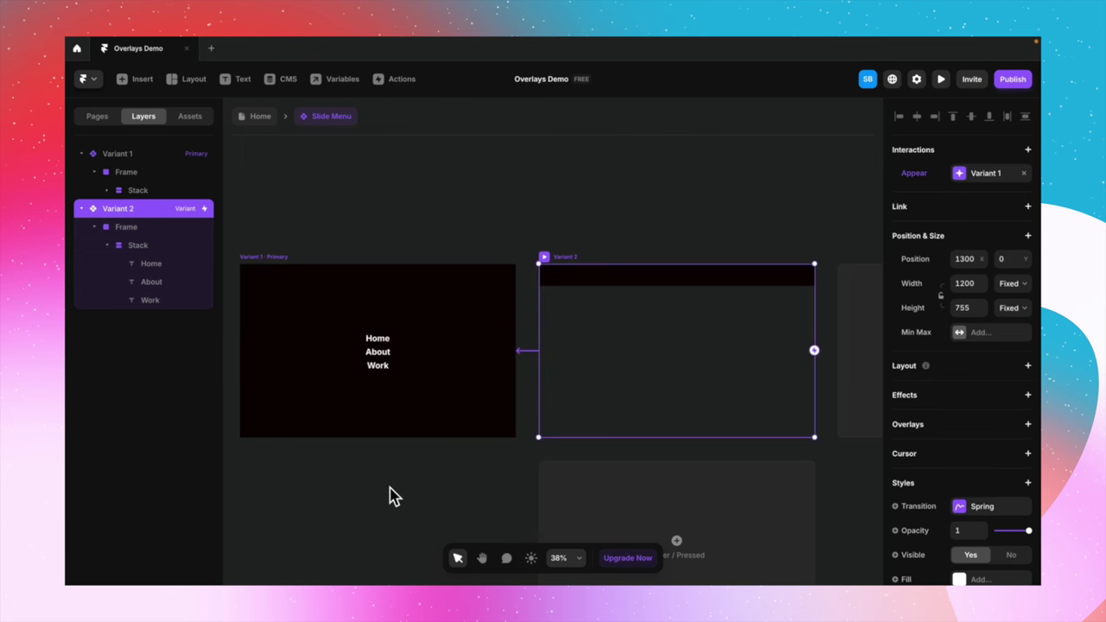
Add an Appear effect with the Fade In preset to Variant 1
{"action": "left_click", "coordinate": [270, 273]}
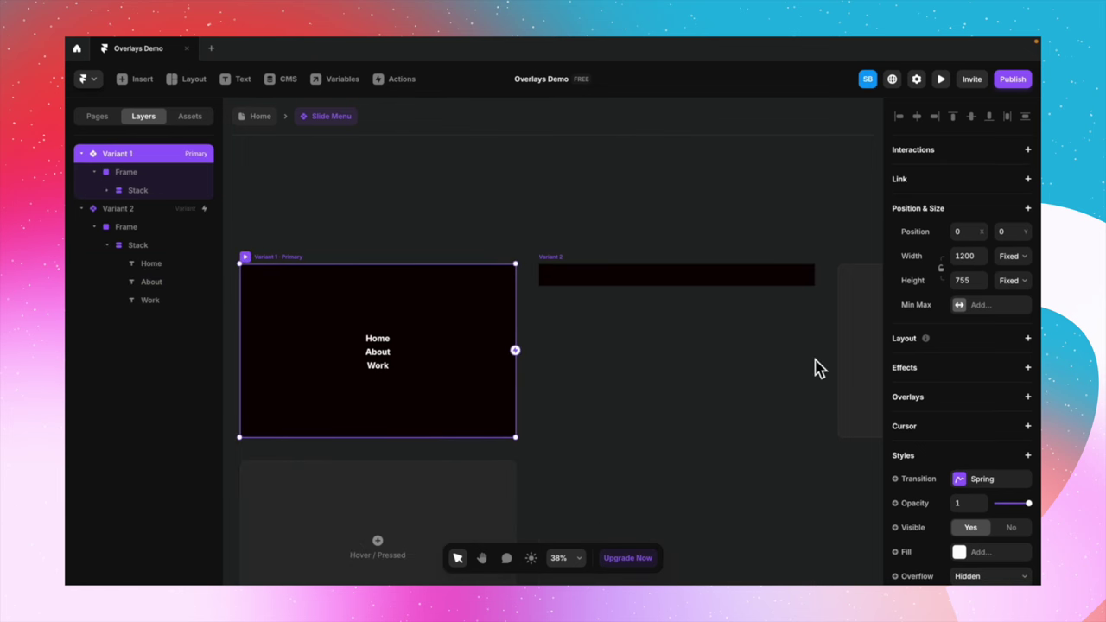
{"action": "scroll", "coordinate": [951, 437], "scroll_direction": "down", "scroll_amount": 2}
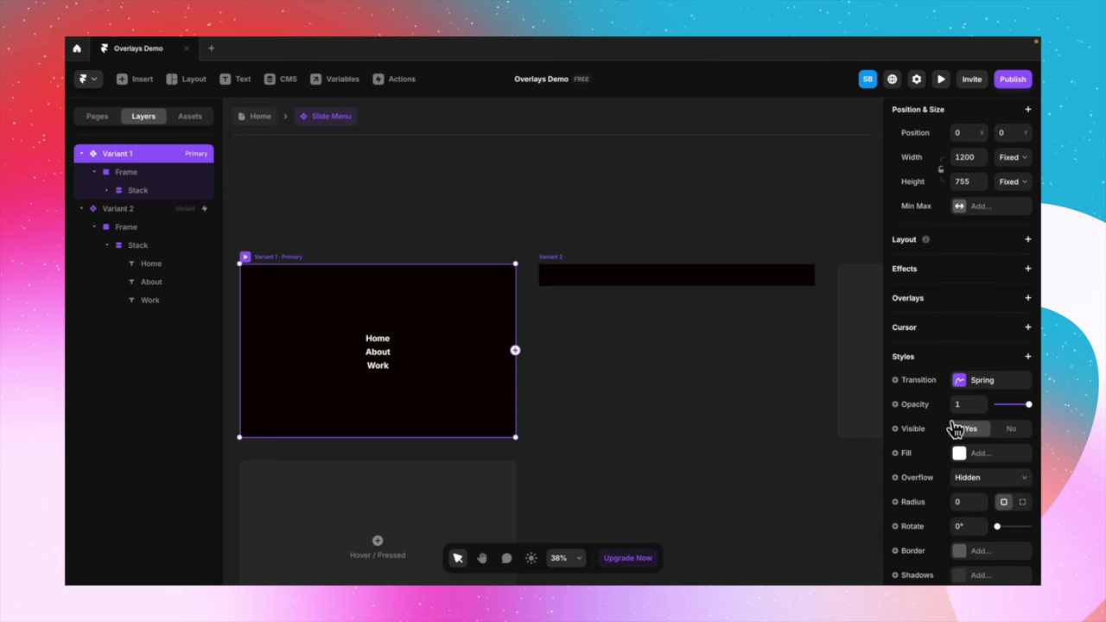
{"action": "left_click", "coordinate": [956, 278]}
{"action": "left_click", "coordinate": [975, 285]}
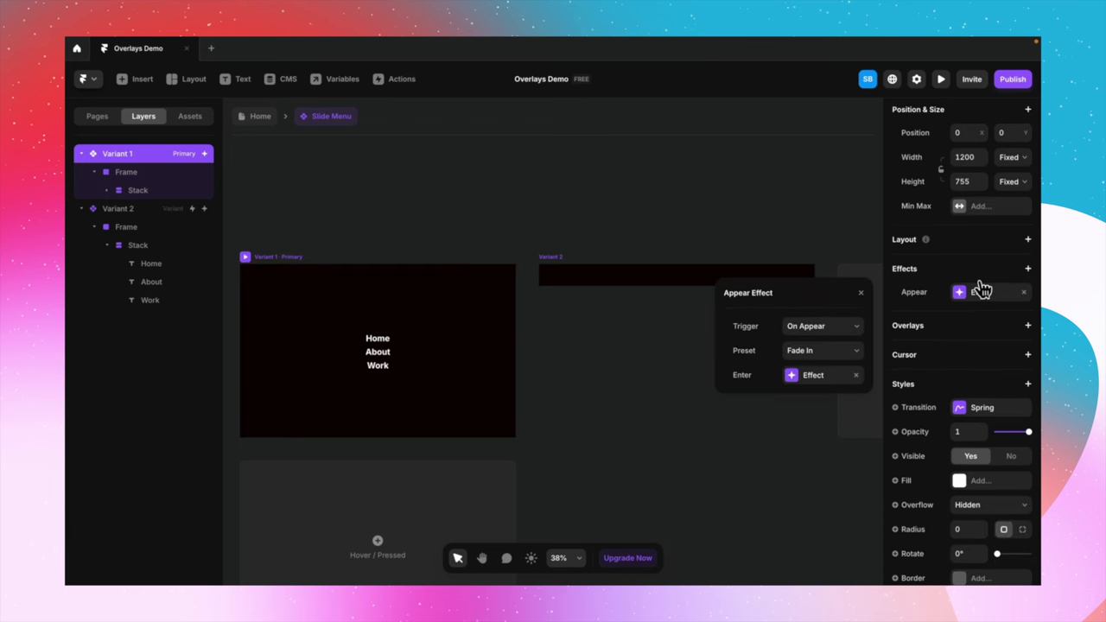
{"action": "left_click", "coordinate": [836, 354]}
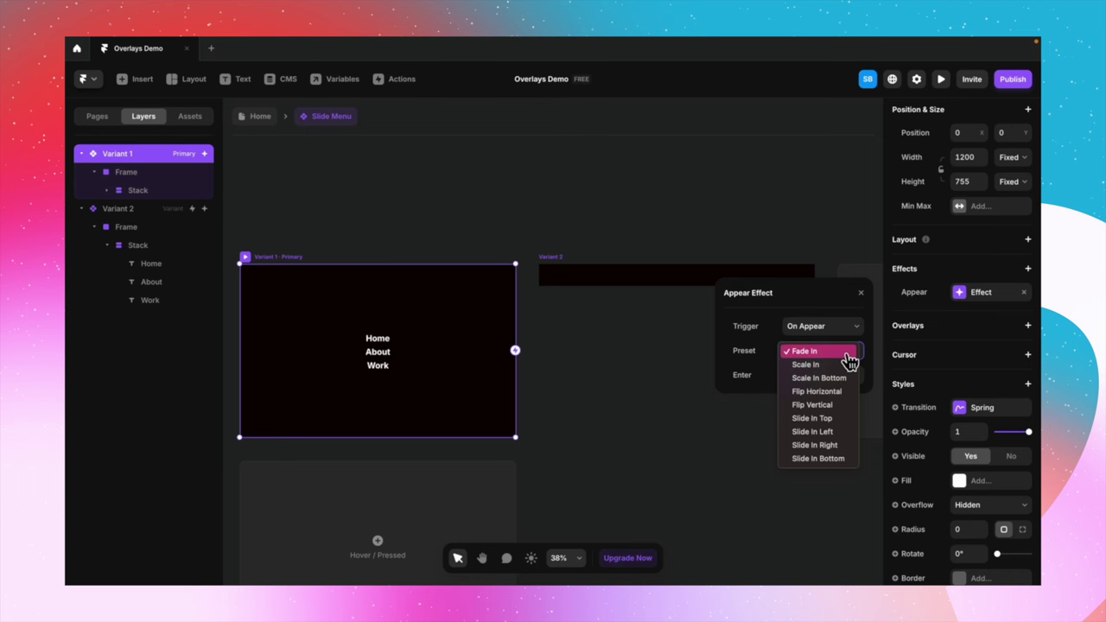
{"action": "left_click", "coordinate": [850, 356]}
{"action": "left_click", "coordinate": [862, 294]}
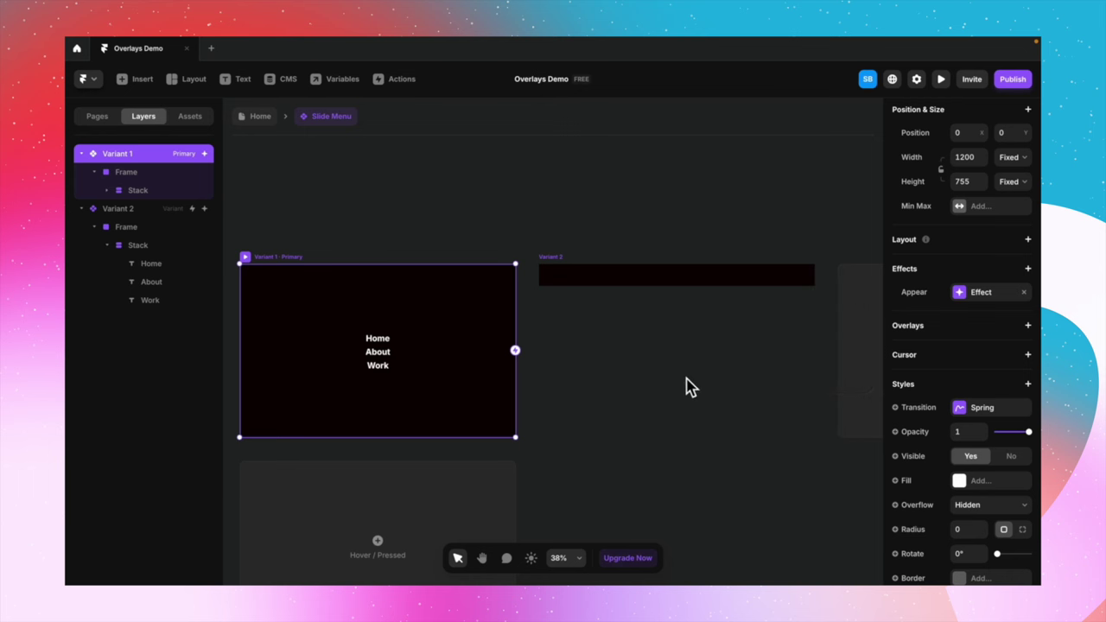
{"action": "left_click", "coordinate": [673, 398]}
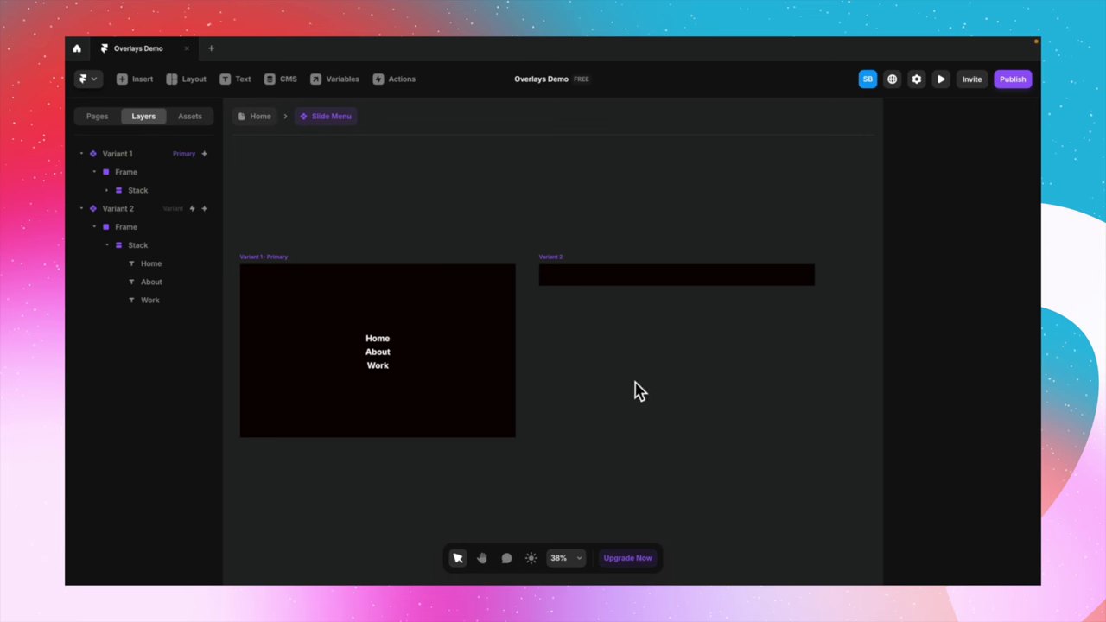
On the Home page, set the Slide Menu inside the buttons' overlay to Variant 2
{"action": "left_click", "coordinate": [275, 128]}
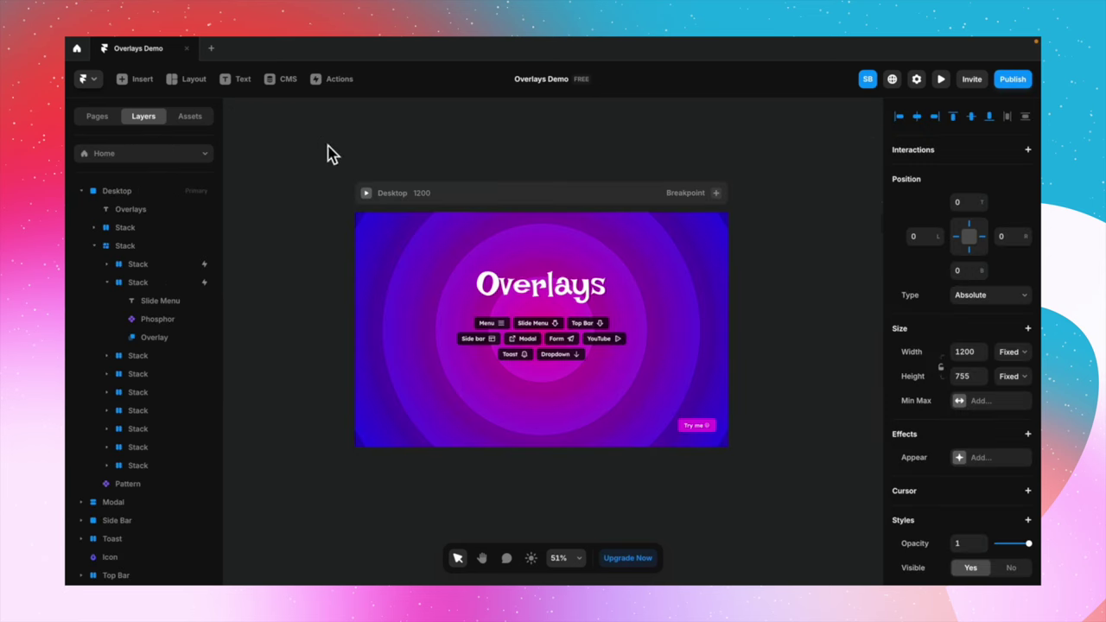
{"action": "left_click", "coordinate": [566, 339]}
{"action": "left_click", "coordinate": [970, 291]}
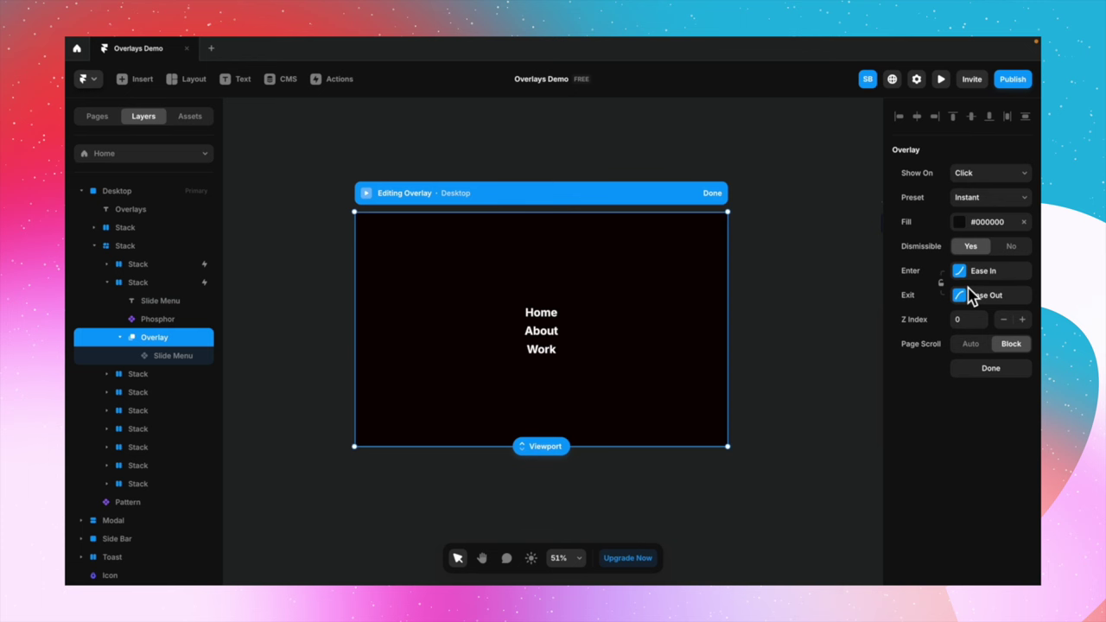
{"action": "left_click", "coordinate": [639, 306]}
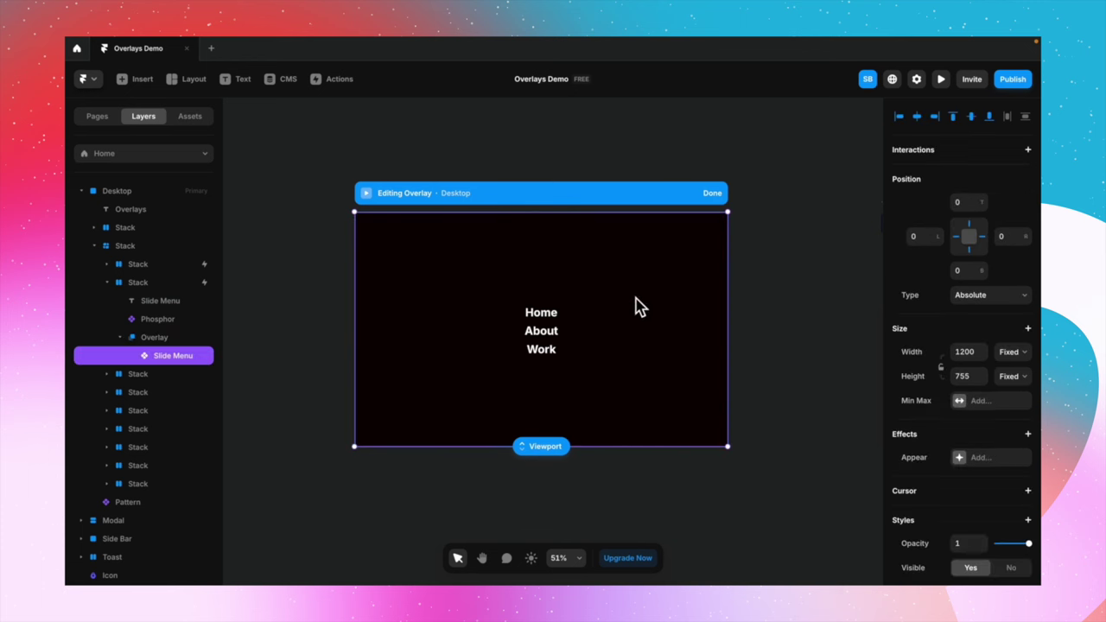
{"action": "scroll", "coordinate": [941, 415], "scroll_direction": "down", "scroll_amount": 5}
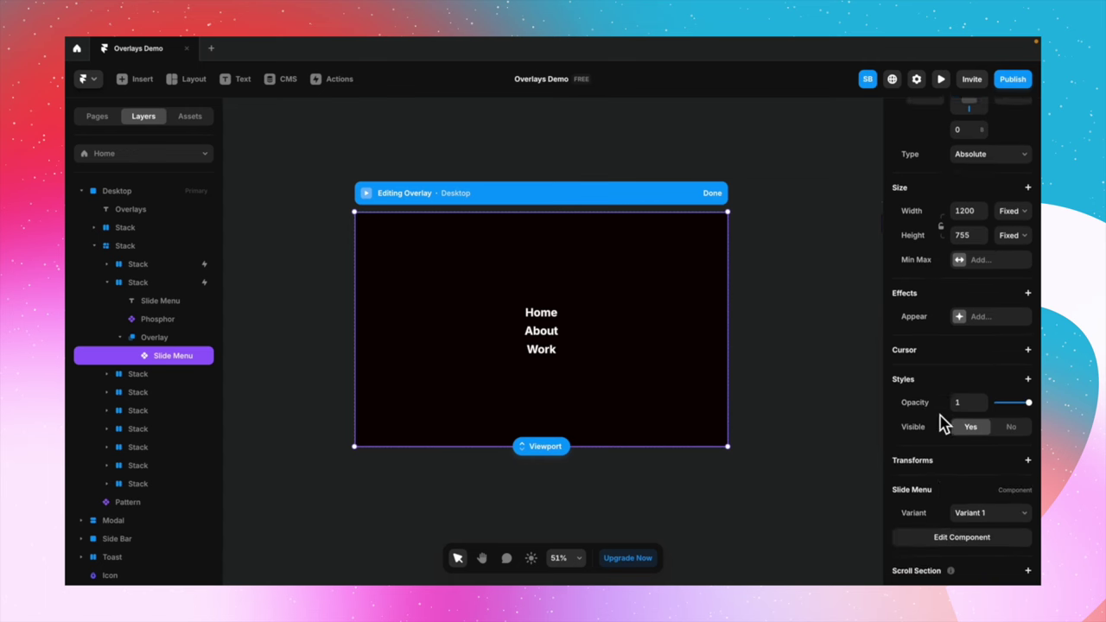
{"action": "left_click", "coordinate": [986, 448]}
{"action": "left_click", "coordinate": [987, 460]}
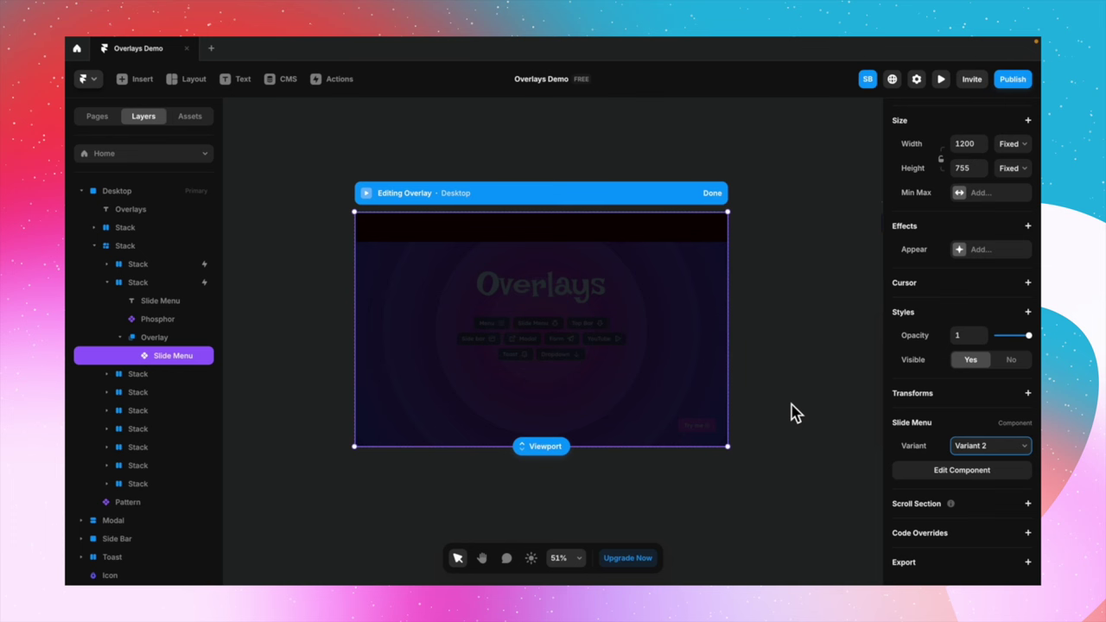
{"action": "left_click", "coordinate": [707, 411]}
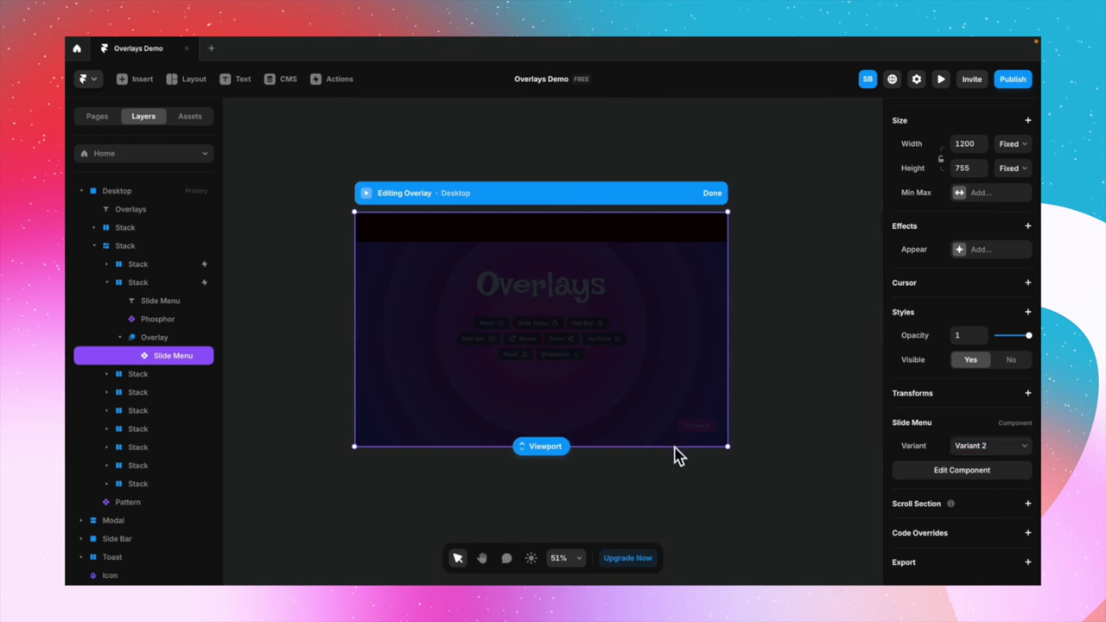
{"action": "left_click", "coordinate": [177, 340]}
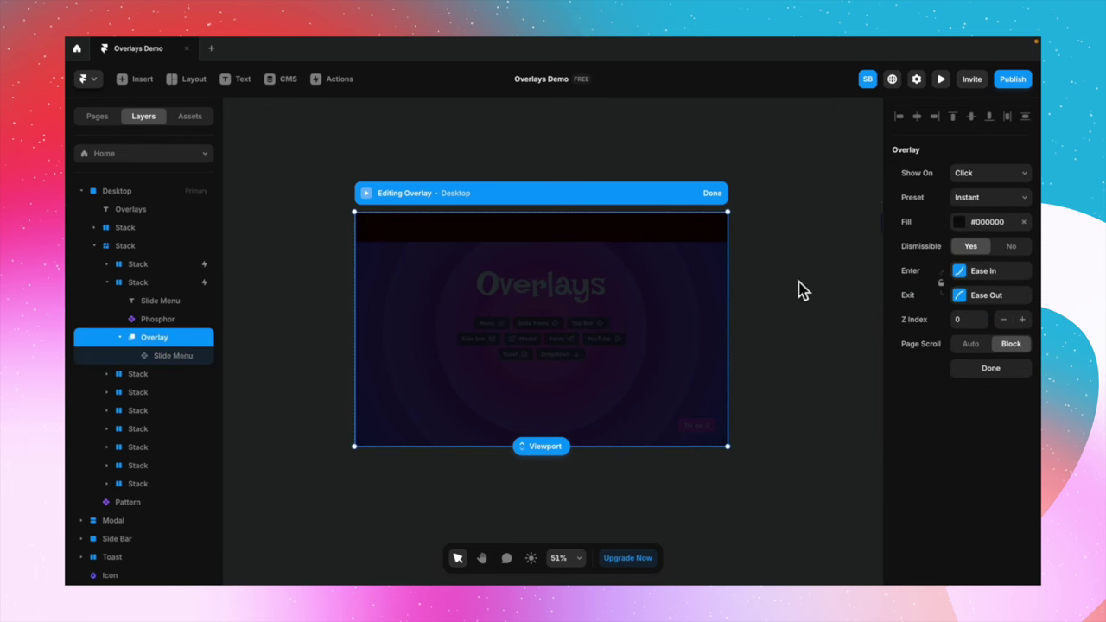
{"action": "left_click", "coordinate": [1012, 208]}
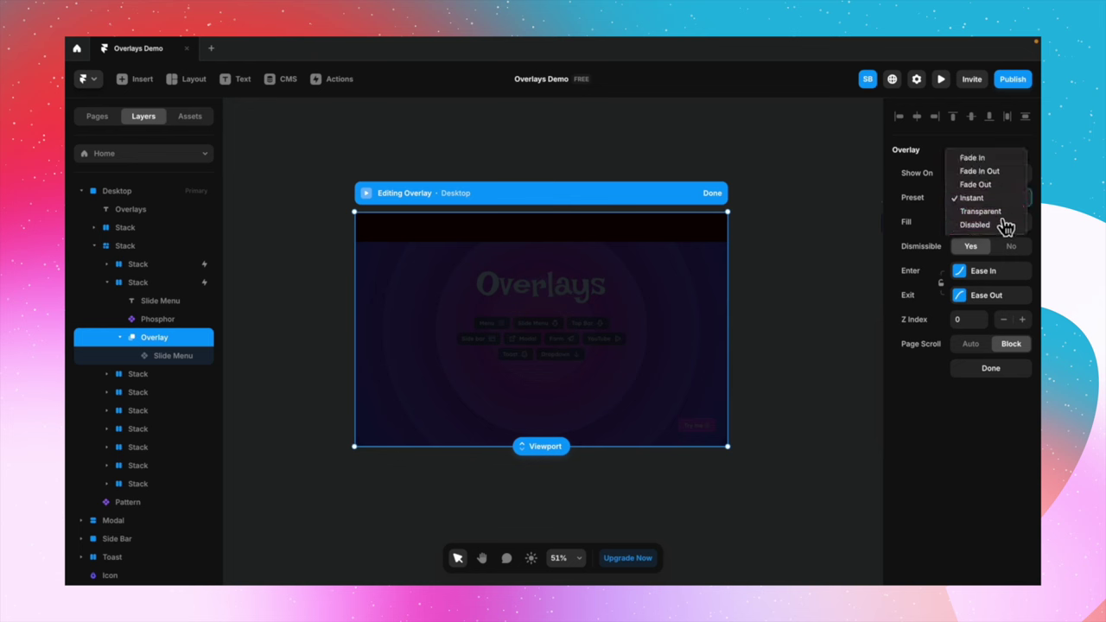
Set the overlay backdrop to Transparent and preview the Slide Menu opening its Home, About, Work menu
{"action": "left_click", "coordinate": [1003, 213]}
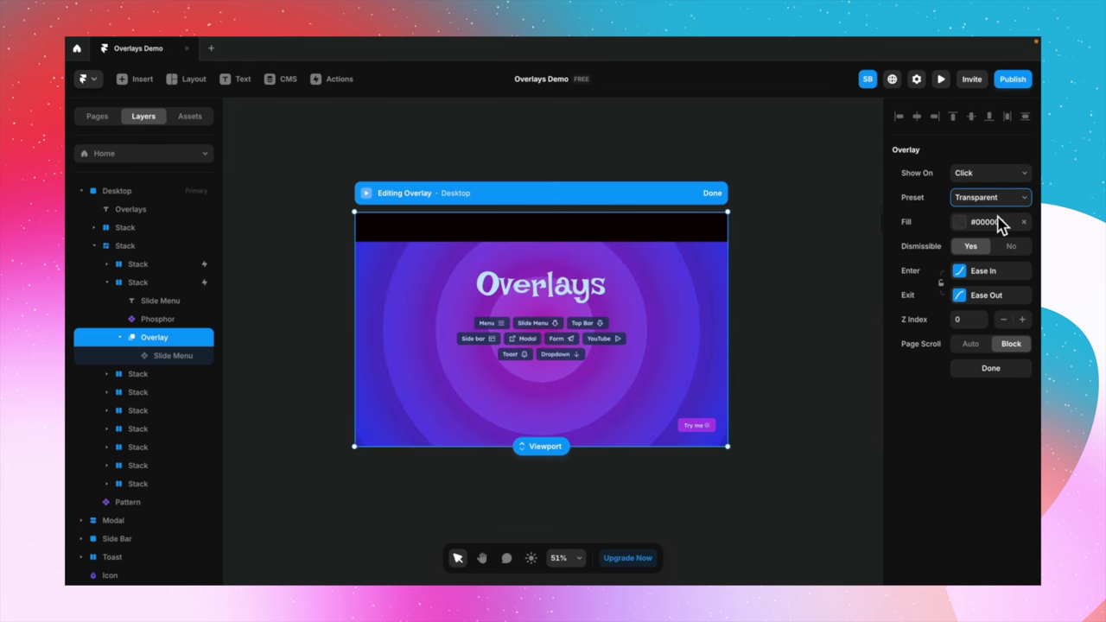
{"action": "left_click", "coordinate": [798, 244]}
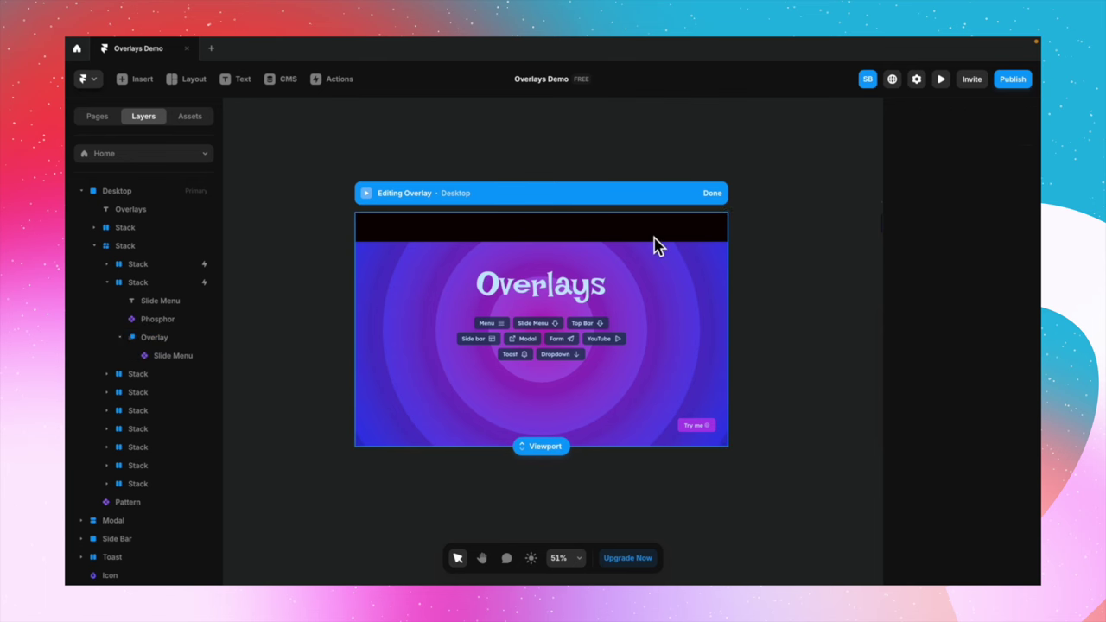
{"action": "left_click", "coordinate": [378, 201]}
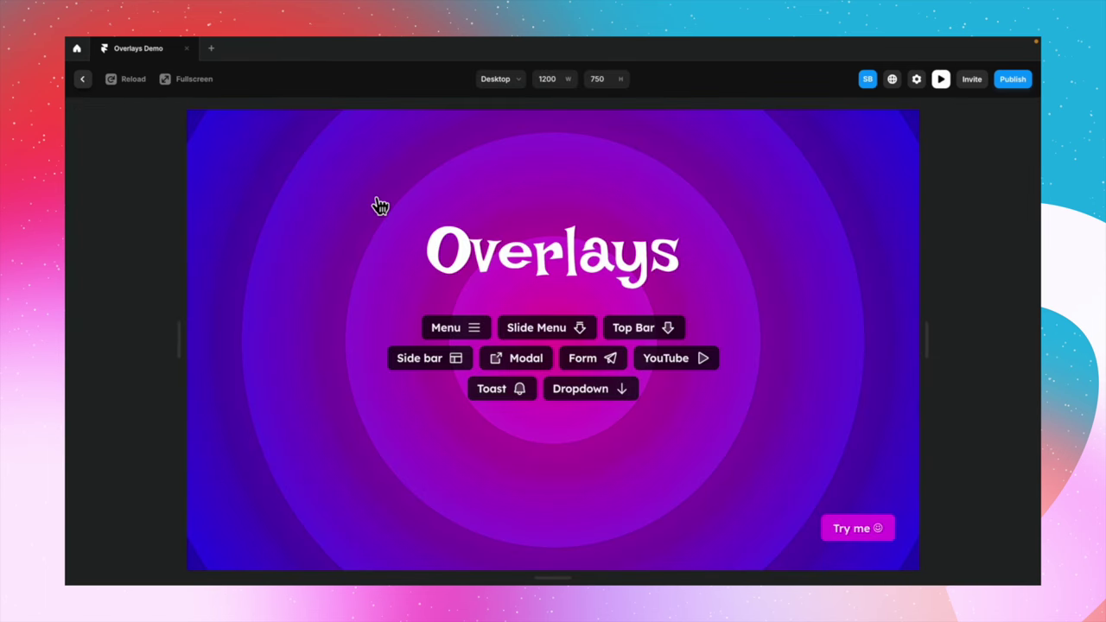
{"action": "left_click", "coordinate": [562, 337]}
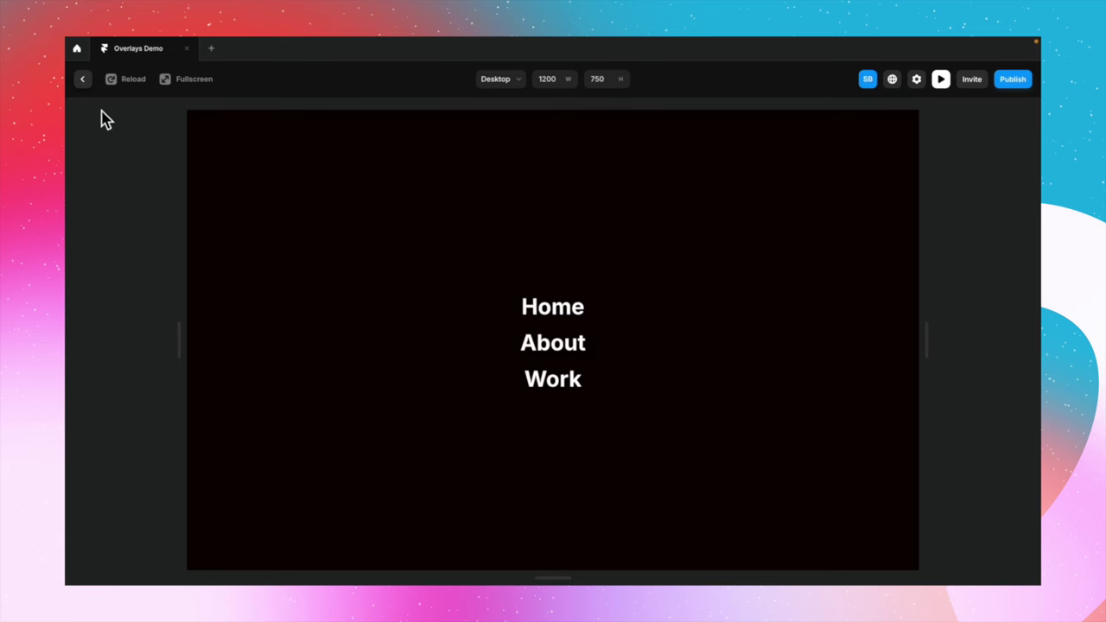
{"action": "left_click", "coordinate": [83, 79]}
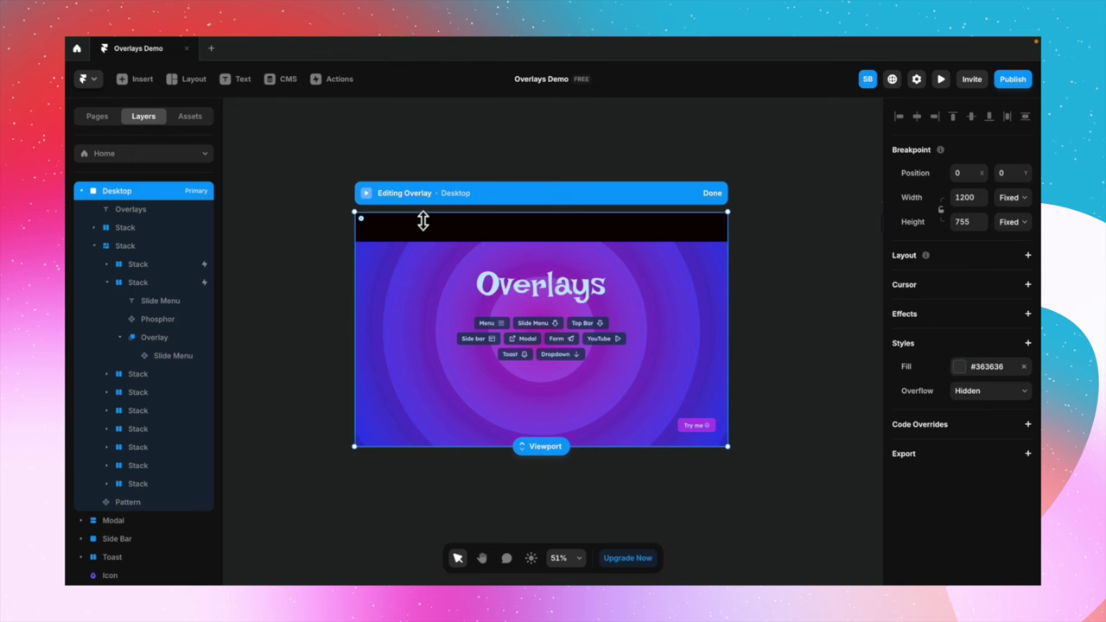
Give the Slide Menu an Appear effect using the Slide In Top preset
{"action": "left_click", "coordinate": [513, 247]}
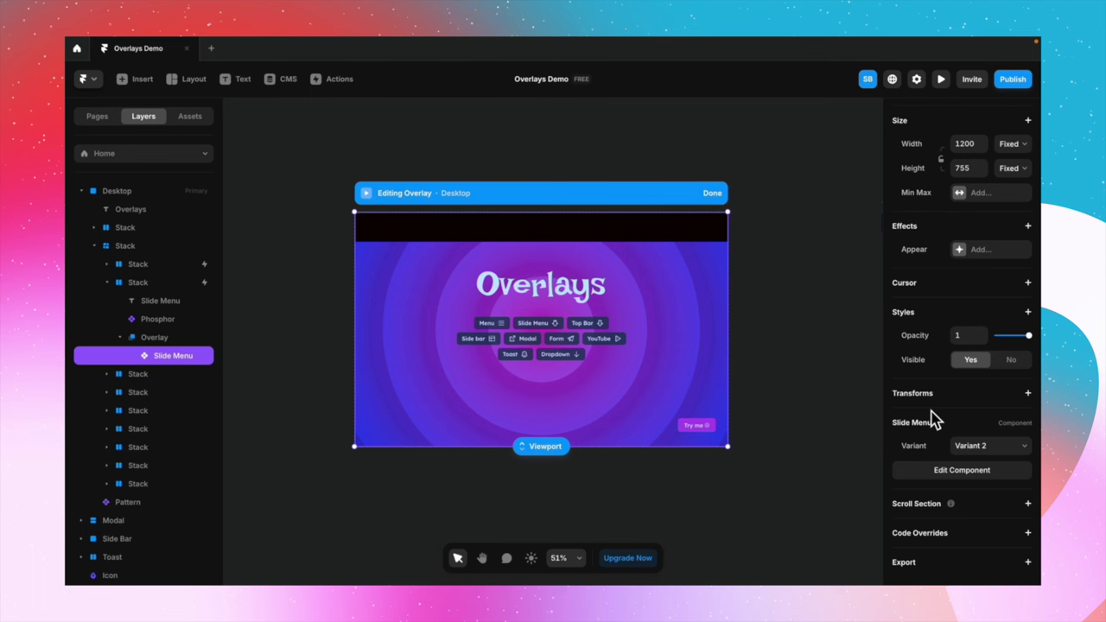
{"action": "left_click", "coordinate": [967, 257]}
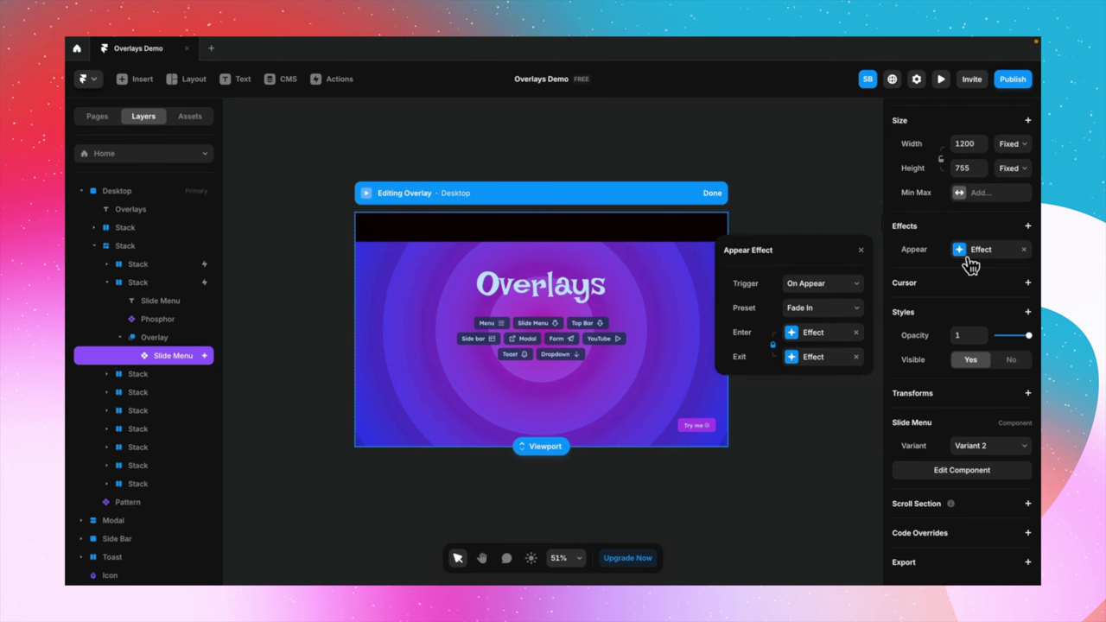
{"action": "left_click", "coordinate": [837, 316]}
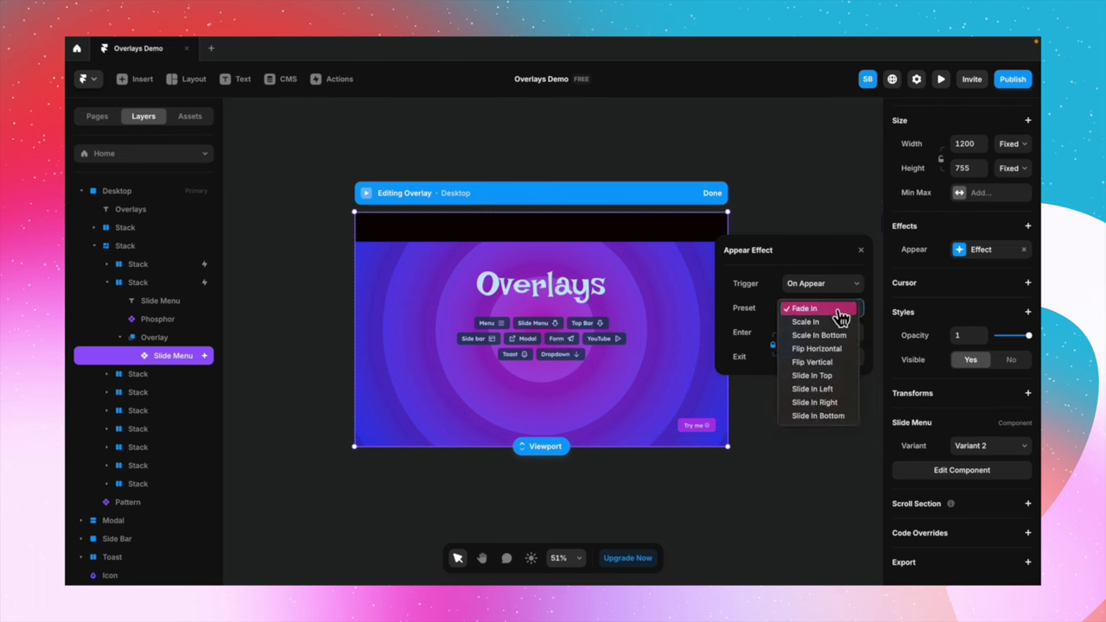
{"action": "left_click", "coordinate": [831, 389]}
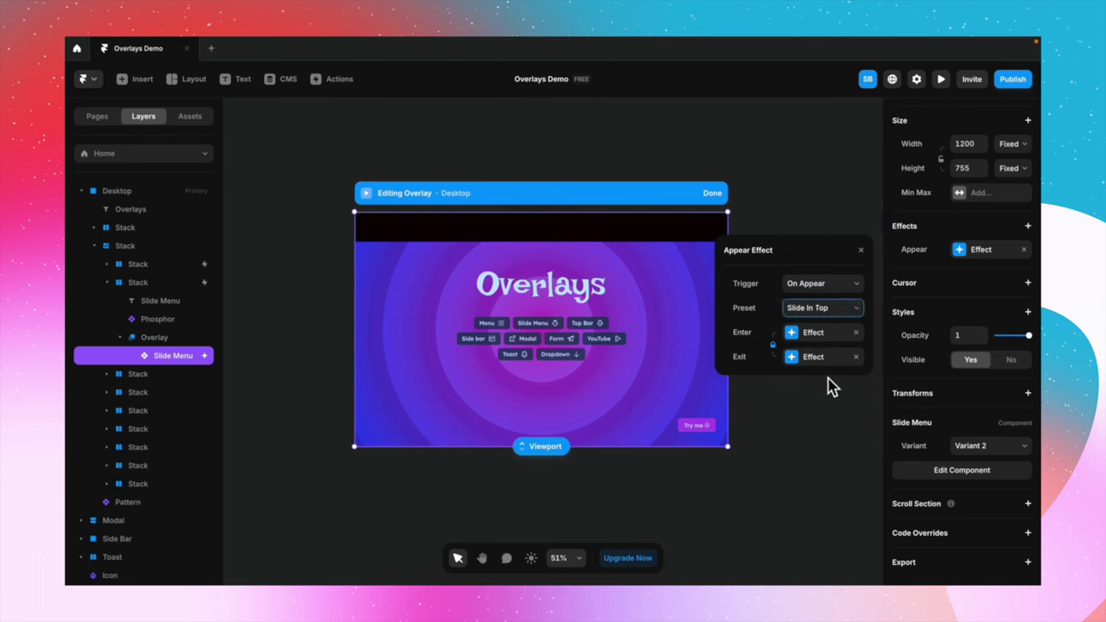
Adjust the appear effect's Enter, Exit and transition settings, then finish editing the overlay
{"action": "left_click", "coordinate": [808, 337]}
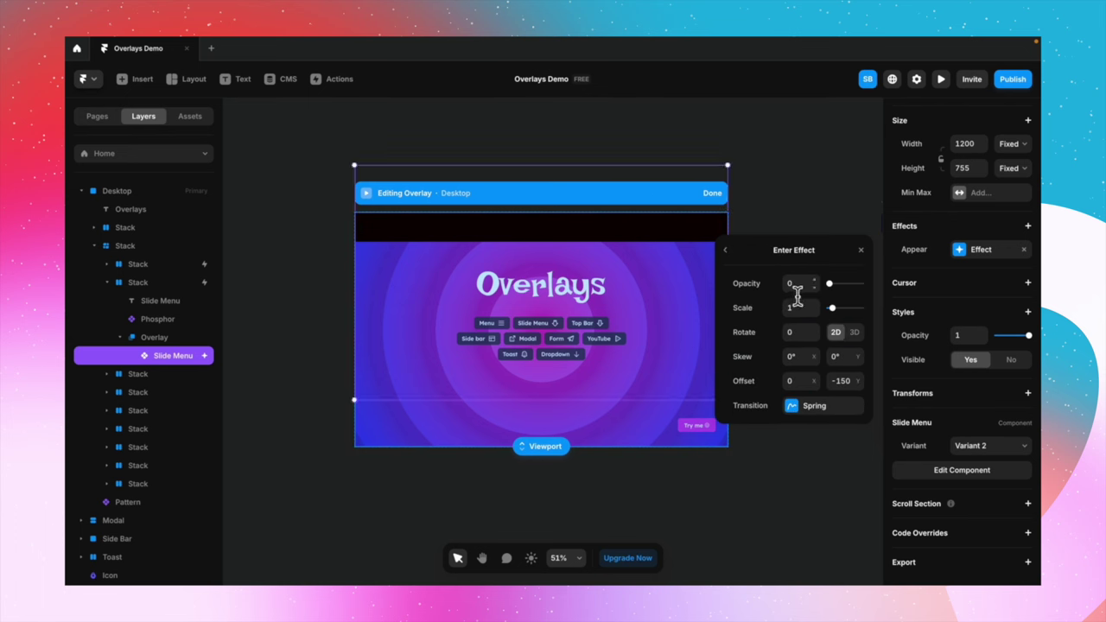
{"action": "left_click", "coordinate": [726, 251]}
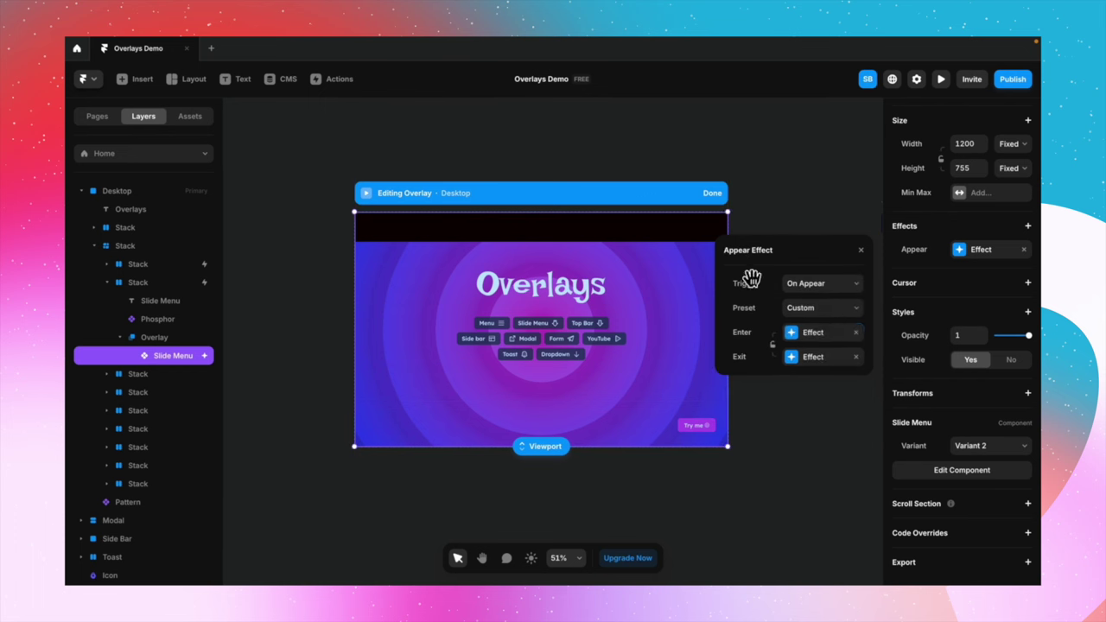
{"action": "left_click", "coordinate": [821, 358]}
{"action": "left_click", "coordinate": [817, 406]}
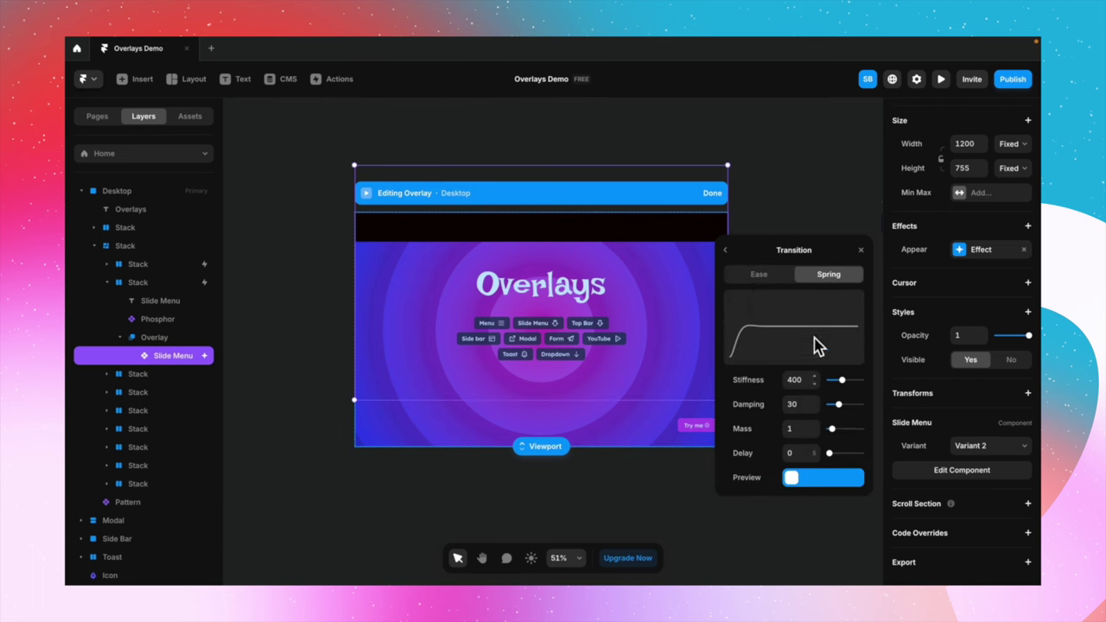
{"action": "left_click", "coordinate": [787, 279]}
{"action": "left_click", "coordinate": [861, 250]}
{"action": "left_click", "coordinate": [714, 193]}
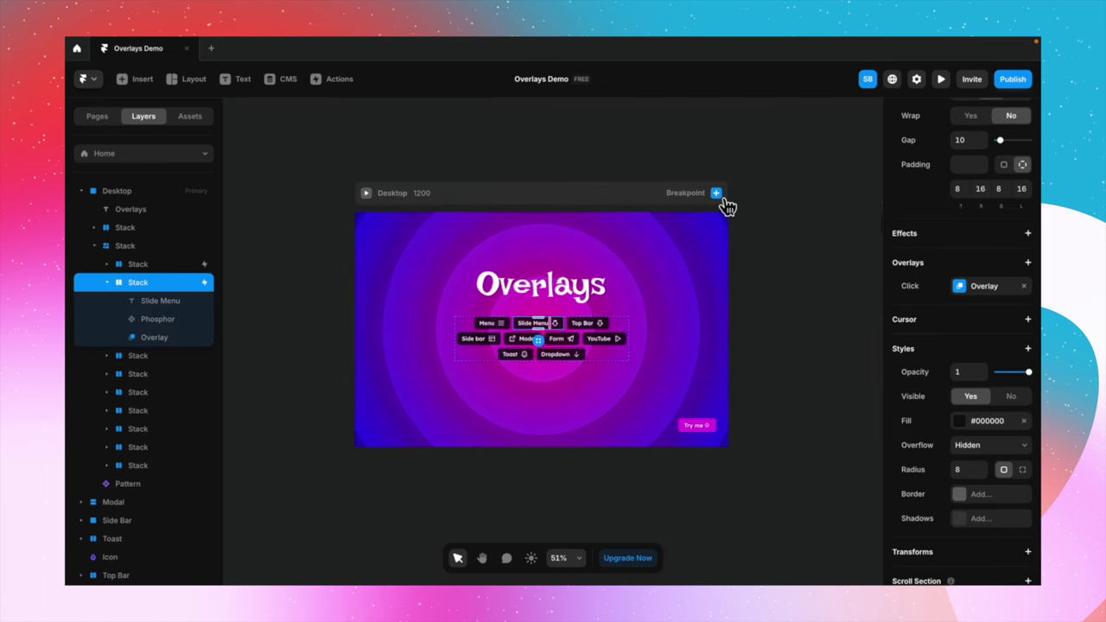
Preview the page and open the Slide Menu to watch it slide in from the top
{"action": "left_click", "coordinate": [368, 195]}
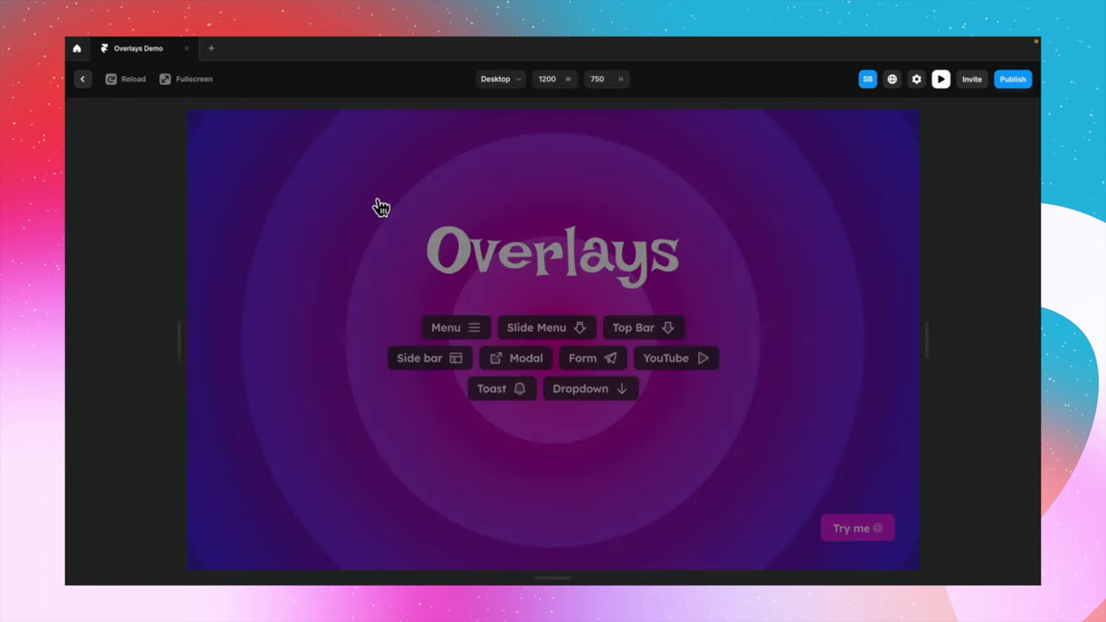
{"action": "left_click", "coordinate": [570, 337]}
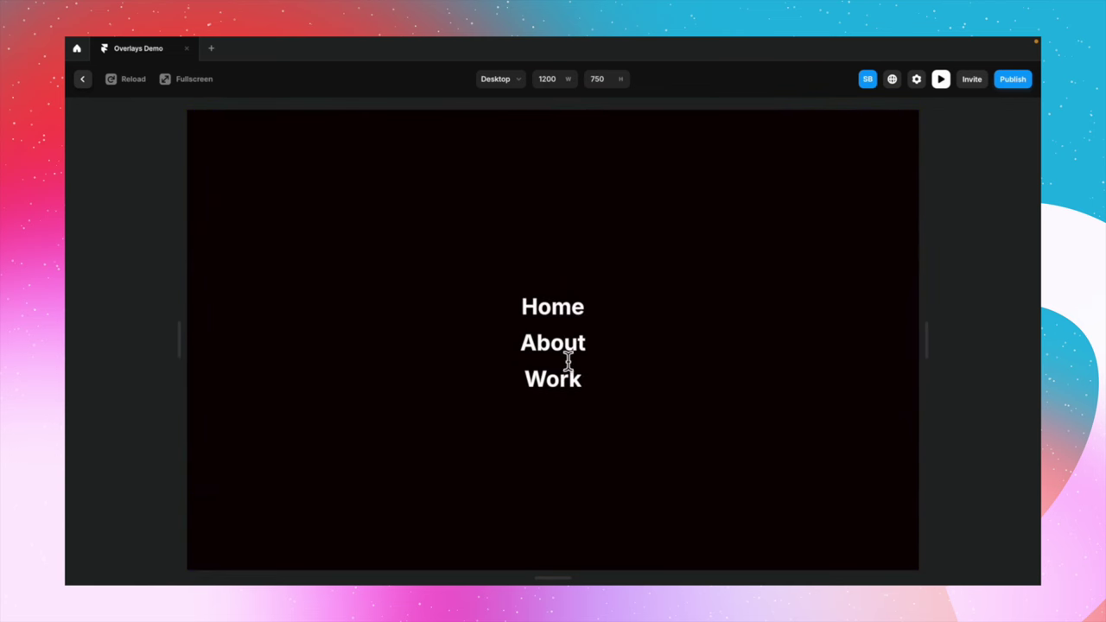
{"action": "left_click", "coordinate": [90, 83]}
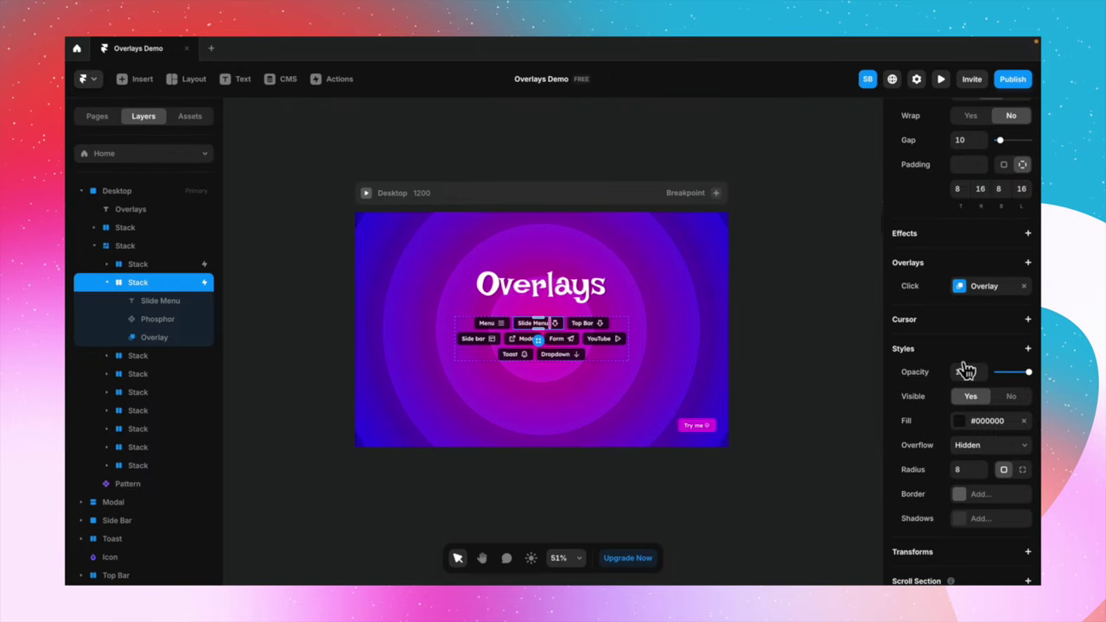
Reopen the Slide Menu overlay and select its Slide Menu component instance
{"action": "left_click", "coordinate": [673, 299]}
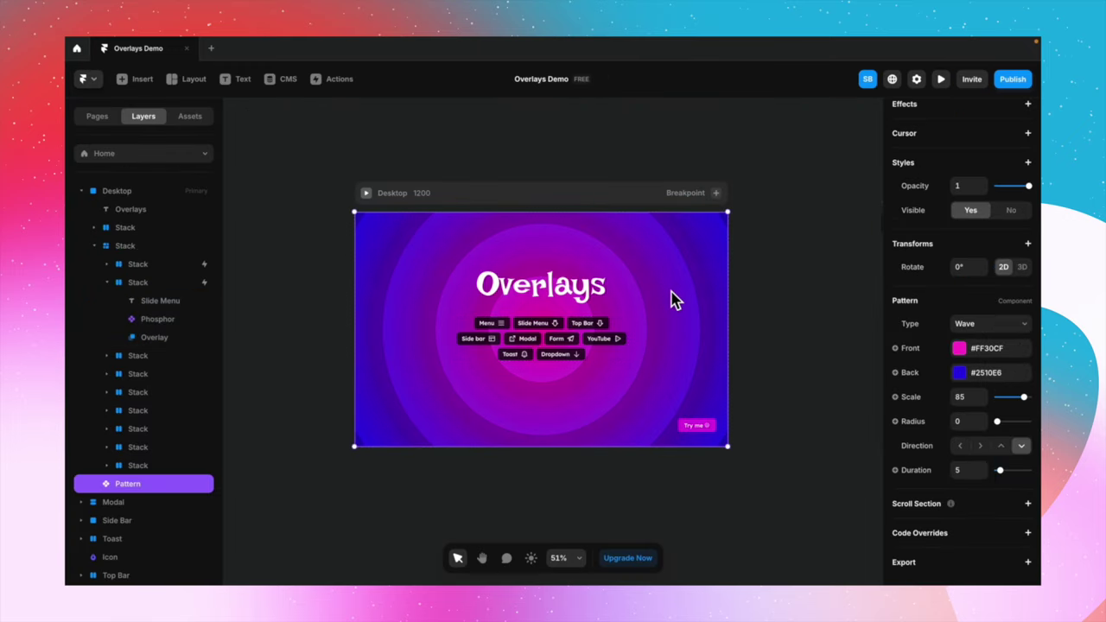
{"action": "left_click", "coordinate": [563, 329]}
{"action": "left_click", "coordinate": [962, 287]}
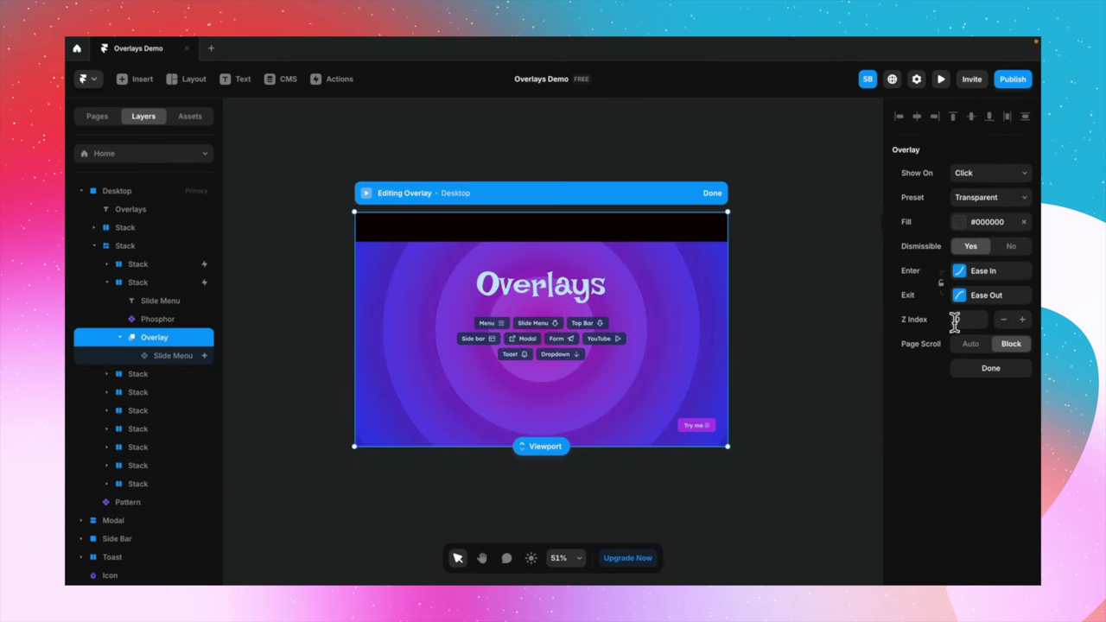
{"action": "left_click", "coordinate": [709, 239]}
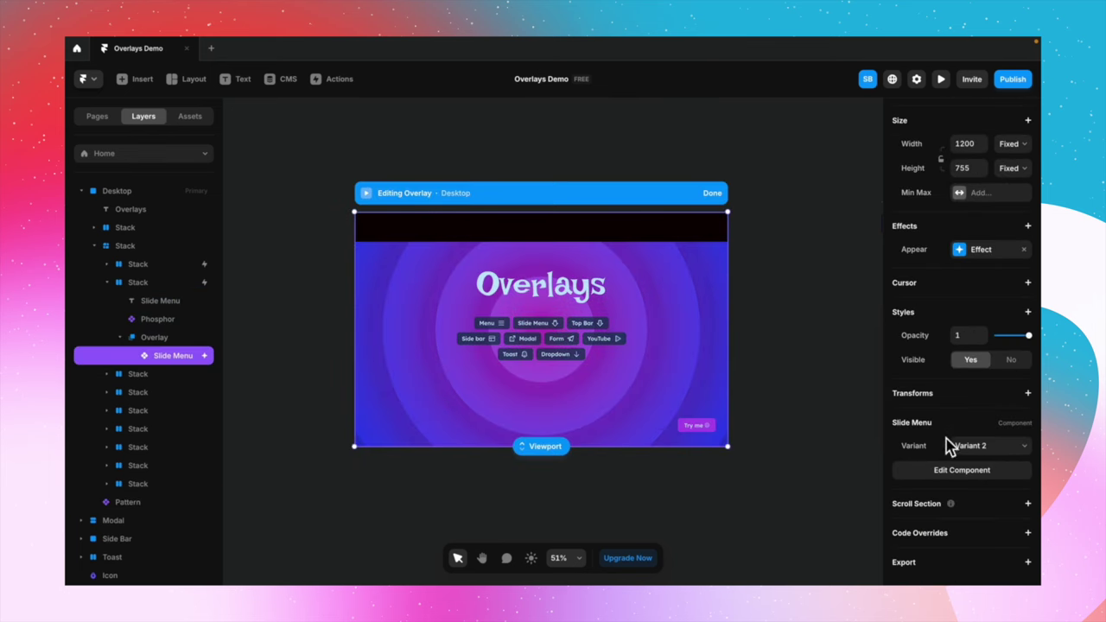
Change the Slide Menu's enter transition from a spring to an Ease In curve
{"action": "left_click", "coordinate": [969, 255]}
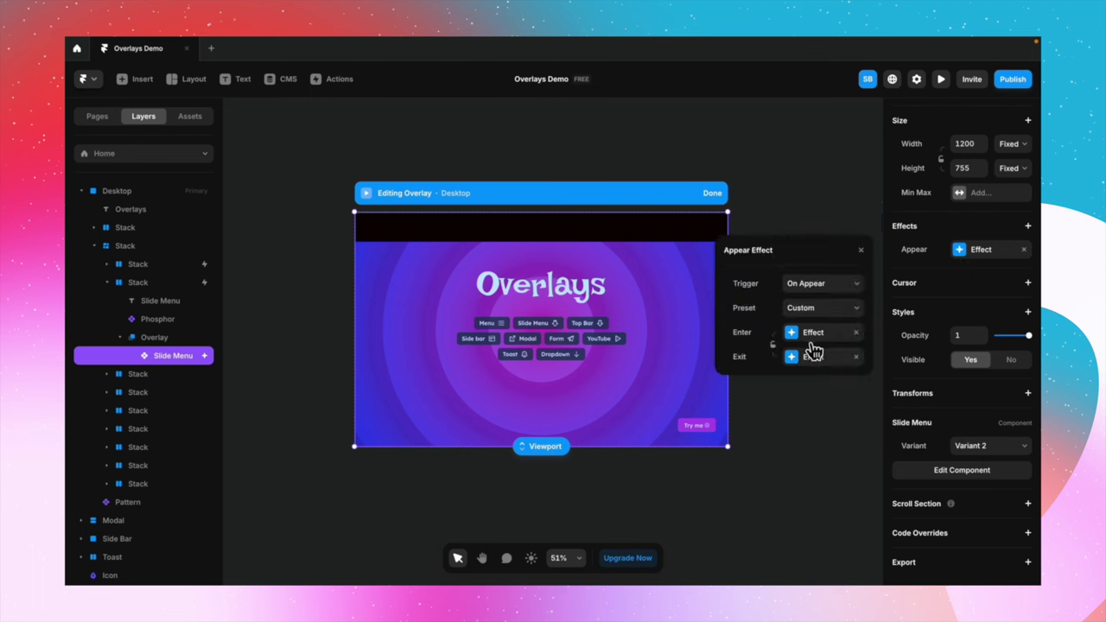
{"action": "left_click", "coordinate": [807, 334]}
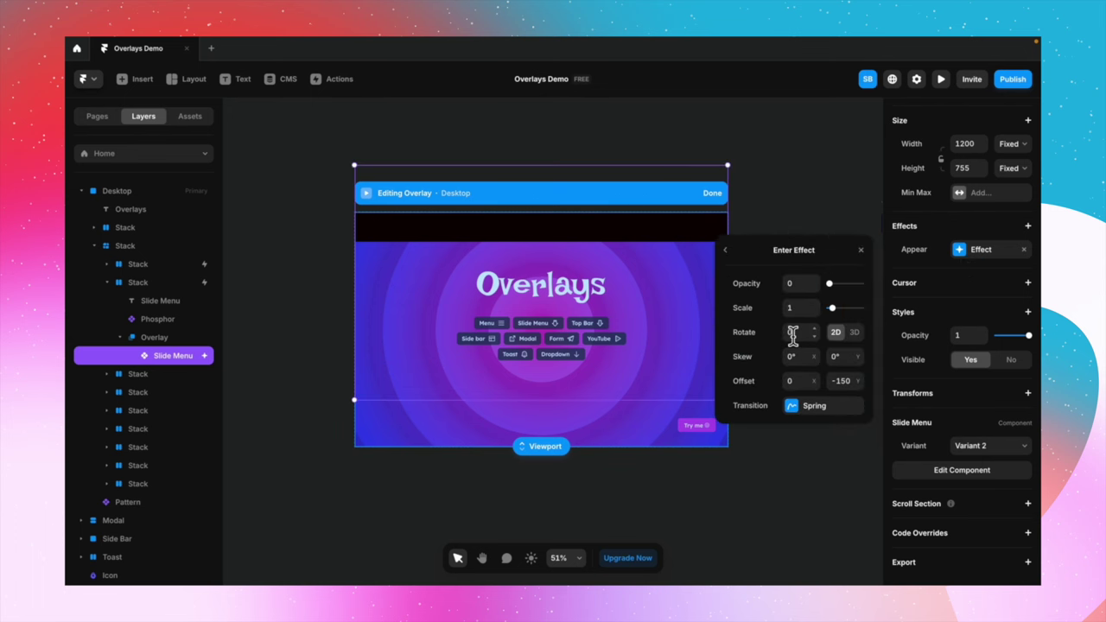
{"action": "left_click", "coordinate": [813, 408]}
{"action": "left_click", "coordinate": [787, 277]}
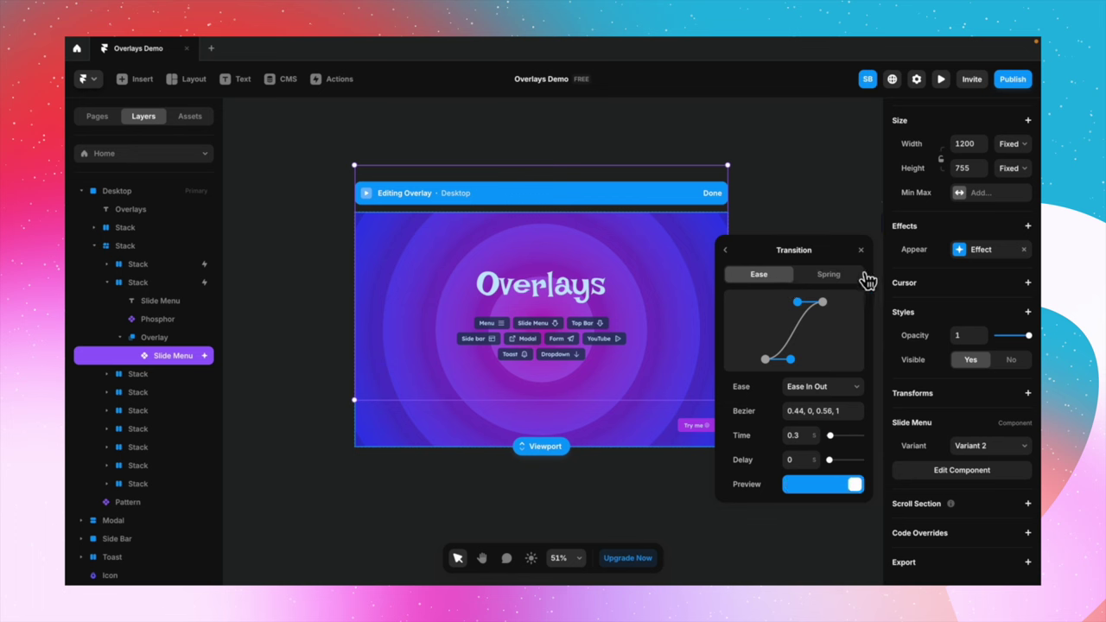
{"action": "left_click", "coordinate": [832, 391]}
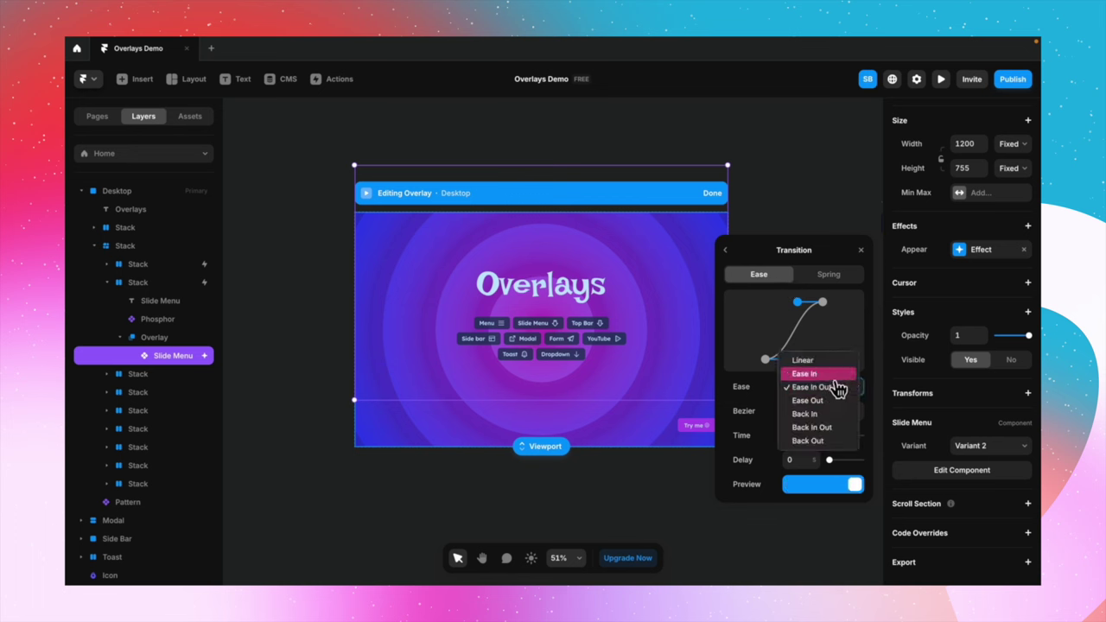
{"action": "left_click", "coordinate": [831, 377]}
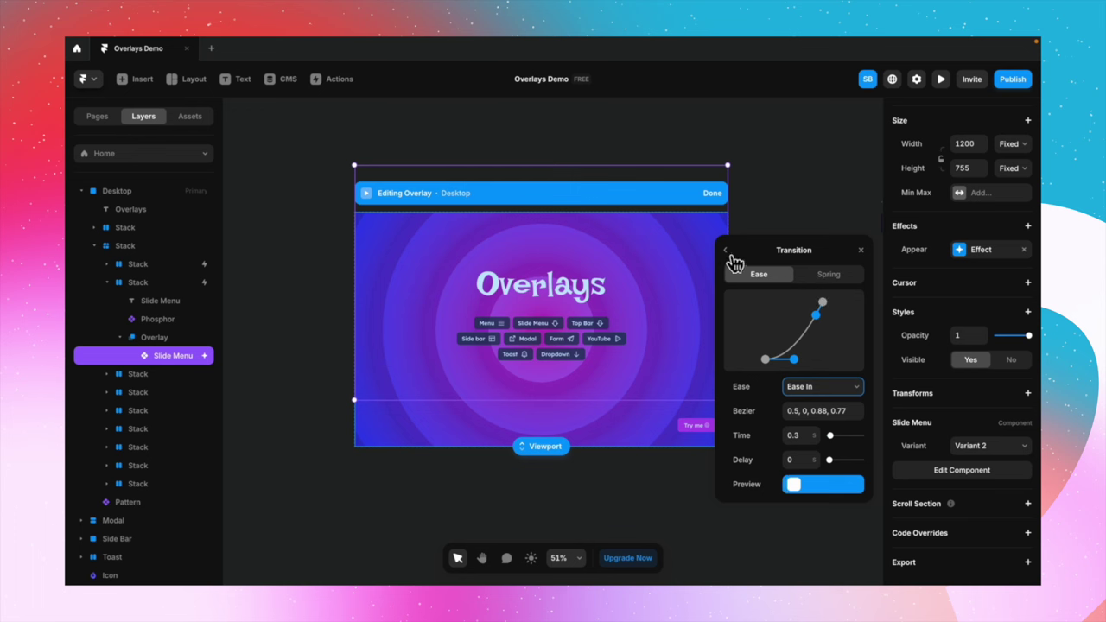
{"action": "left_click", "coordinate": [727, 251]}
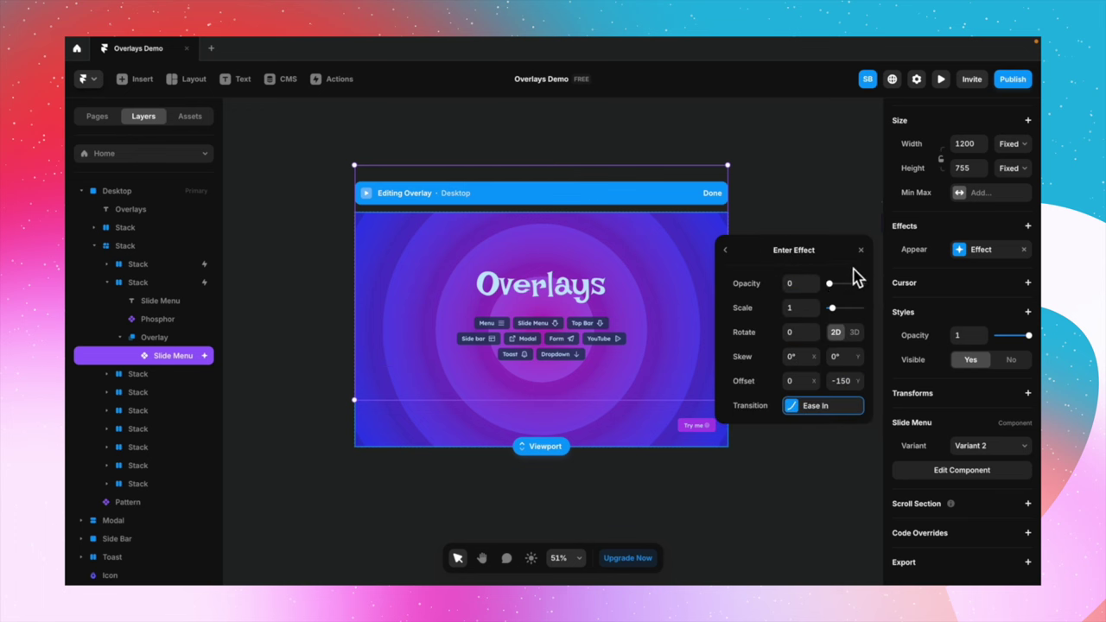
{"action": "left_click", "coordinate": [729, 251]}
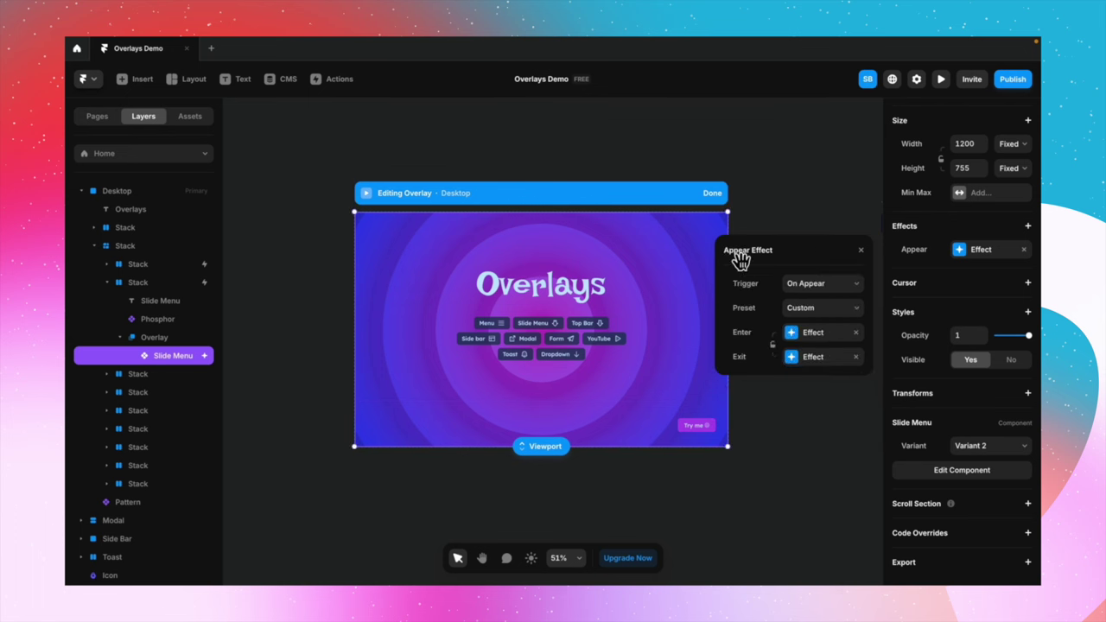
{"action": "left_click", "coordinate": [870, 264]}
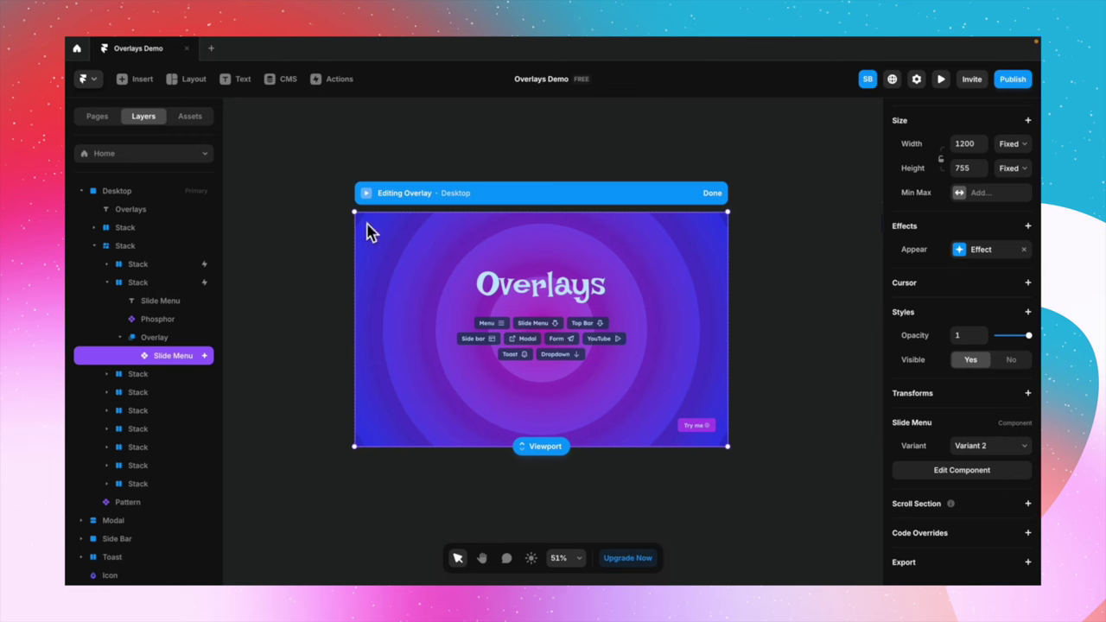
Preview the page and open the Slide Menu to test its new enter animation
{"action": "left_click", "coordinate": [366, 195]}
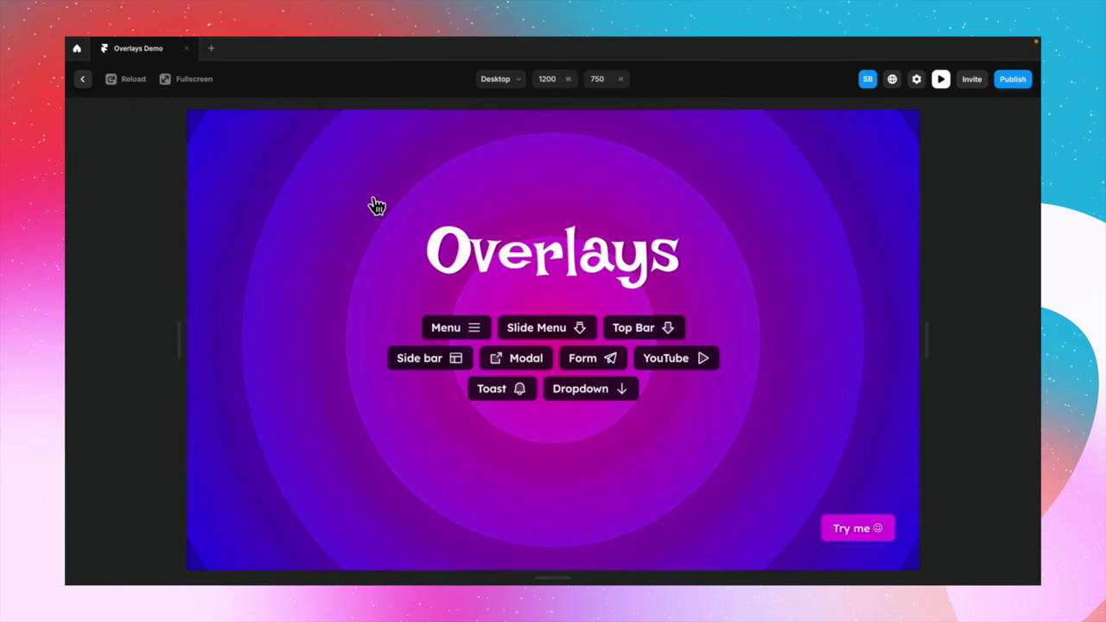
{"action": "left_click", "coordinate": [574, 332]}
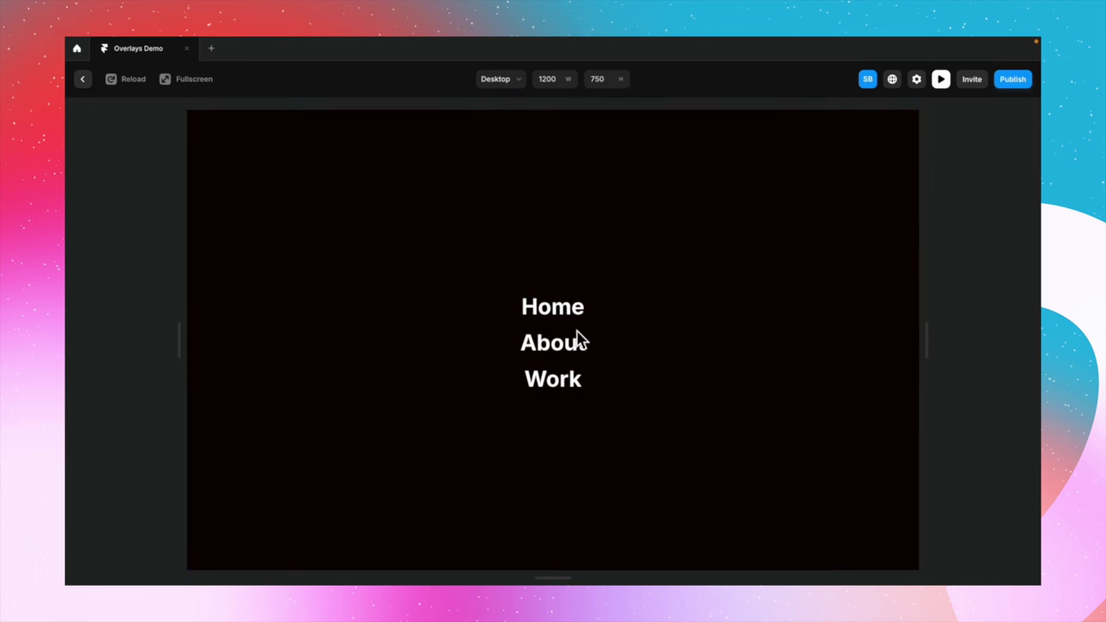
{"action": "left_click", "coordinate": [82, 79]}
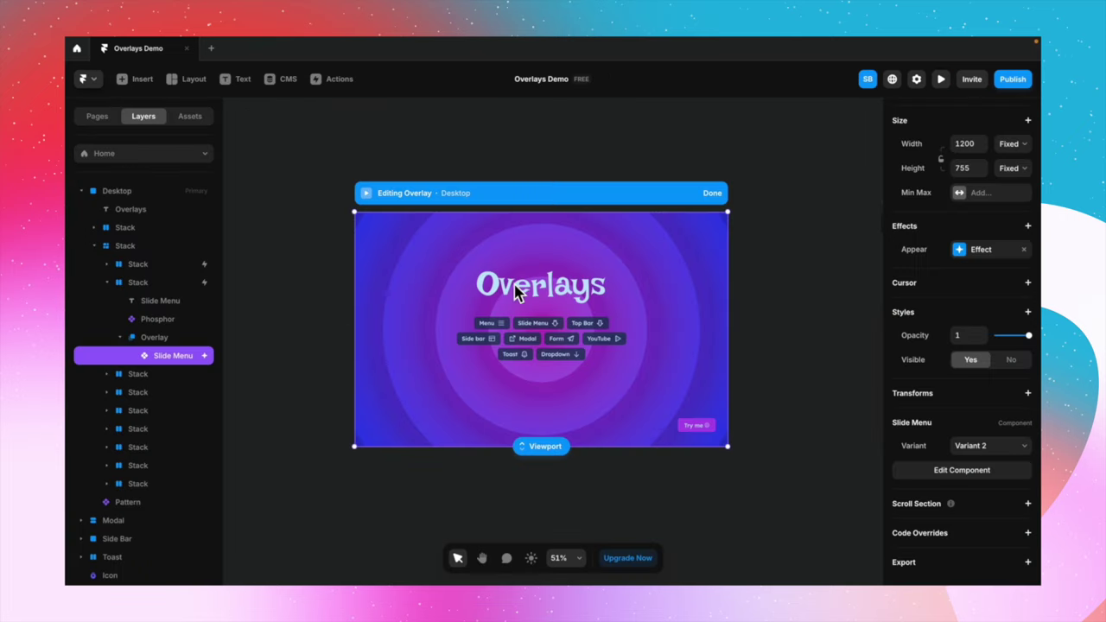
Inside the Slide Menu component, link the About text to the /about page
{"action": "double_click", "coordinate": [659, 279]}
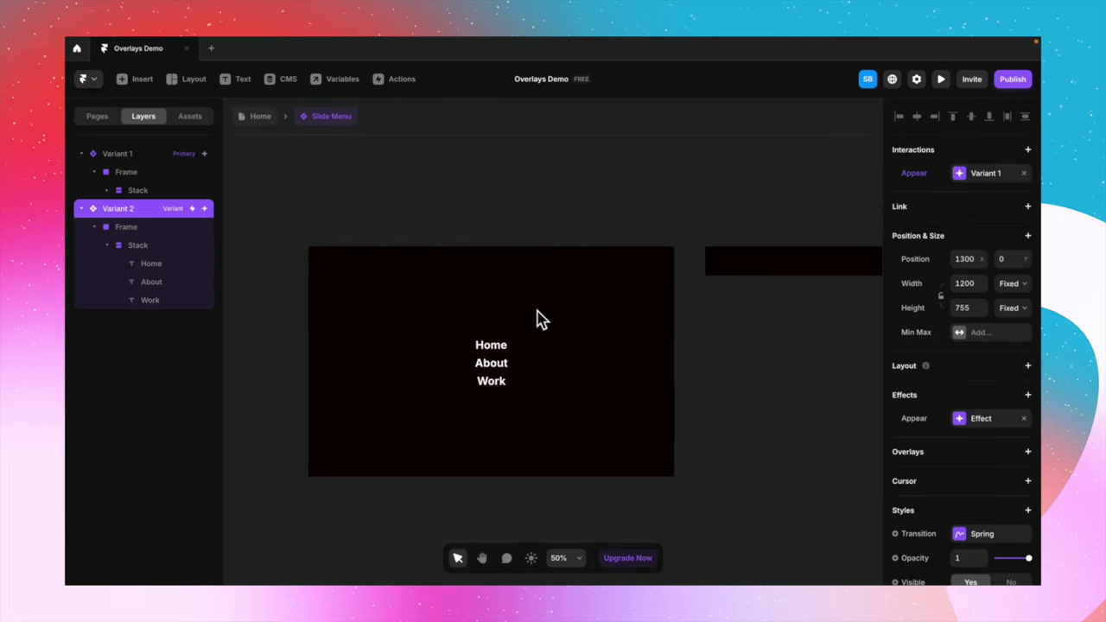
{"action": "left_click", "coordinate": [500, 370]}
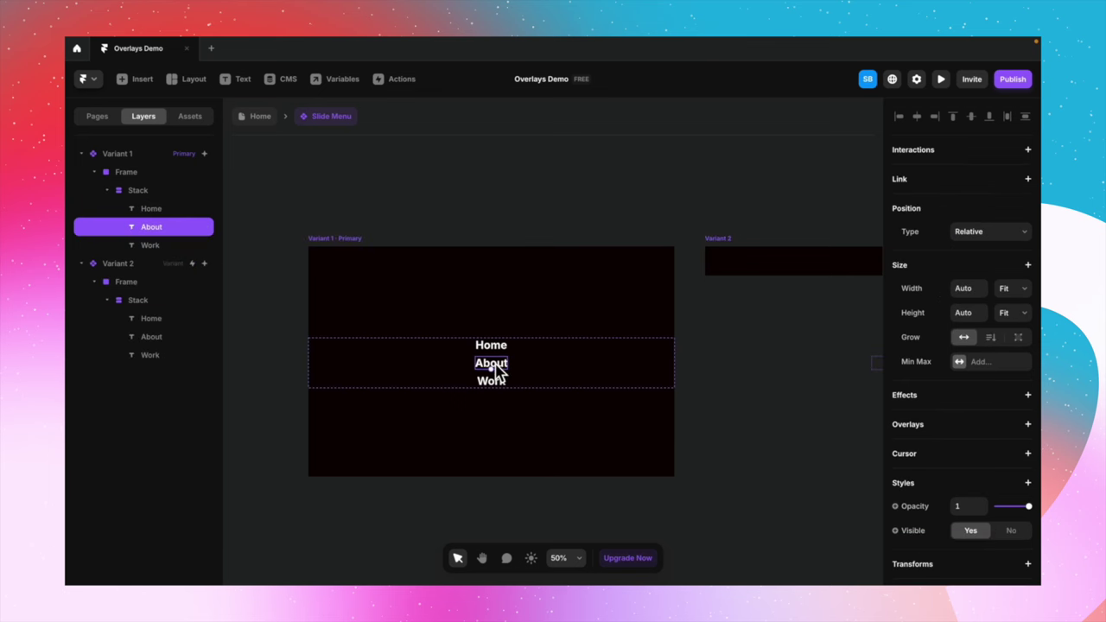
{"action": "left_click", "coordinate": [1029, 179]}
{"action": "left_click", "coordinate": [994, 204]}
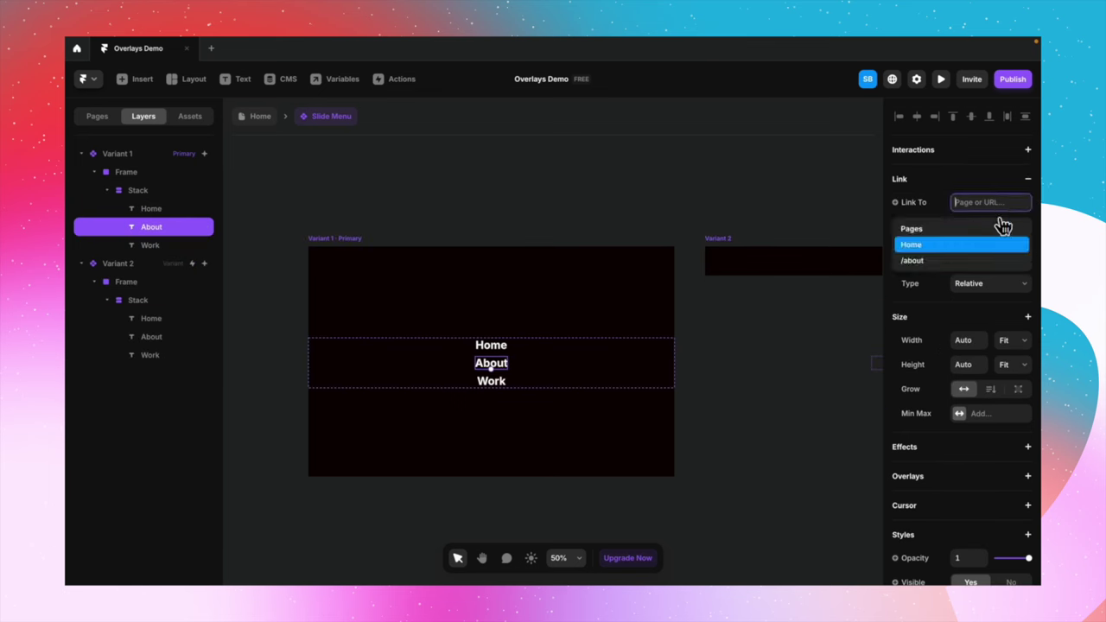
{"action": "left_click", "coordinate": [938, 265]}
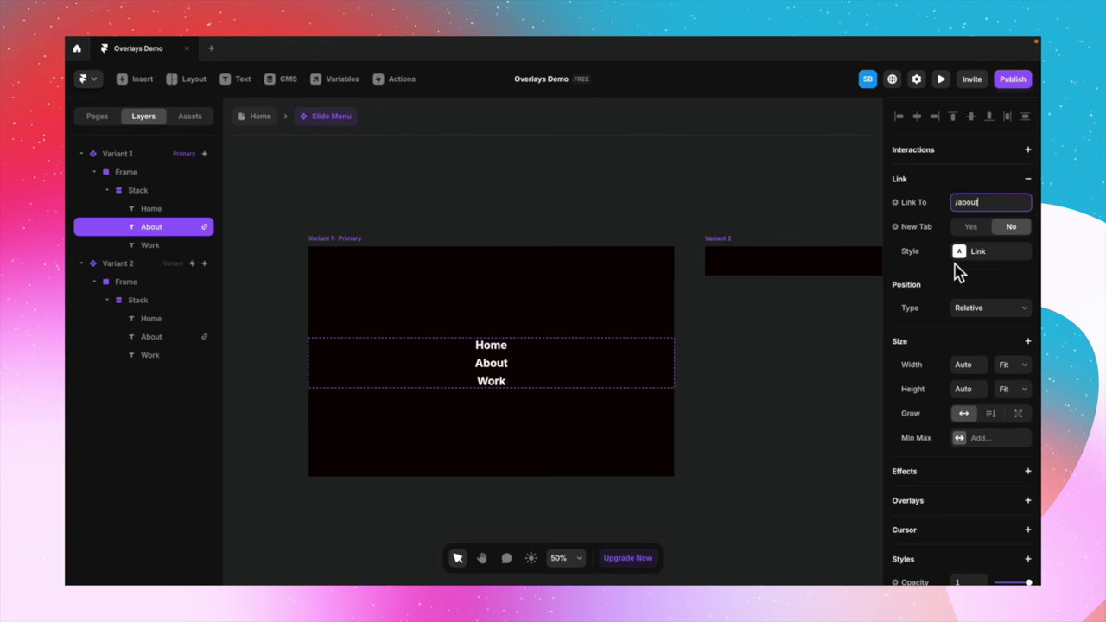
{"action": "left_click", "coordinate": [717, 371]}
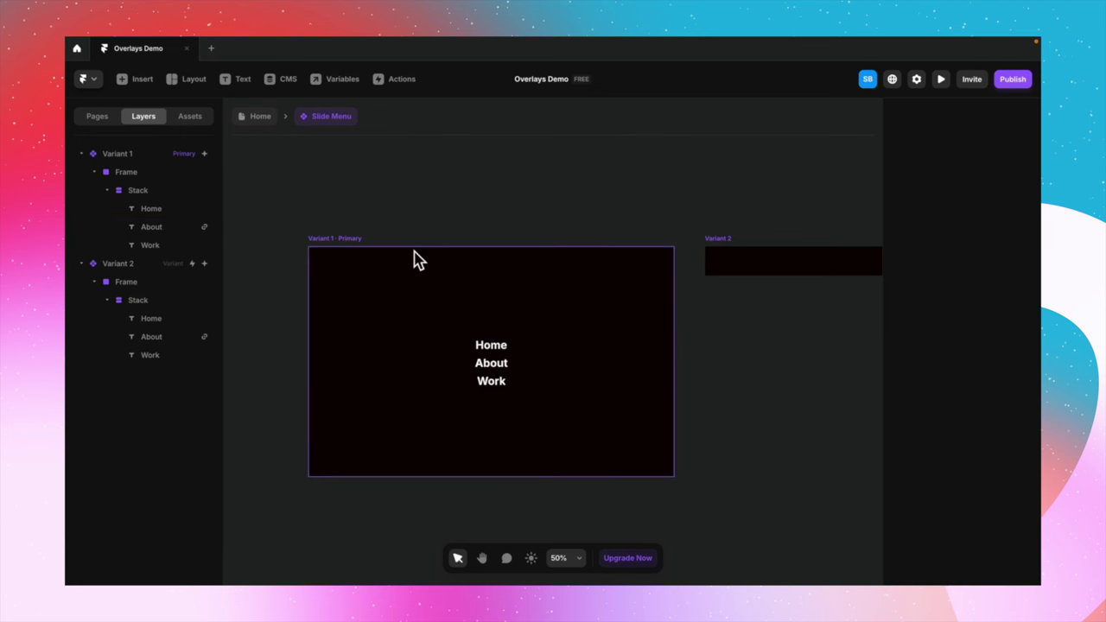
Back on Home, preview the page and test the Slide Menu's About link
{"action": "left_click", "coordinate": [275, 127]}
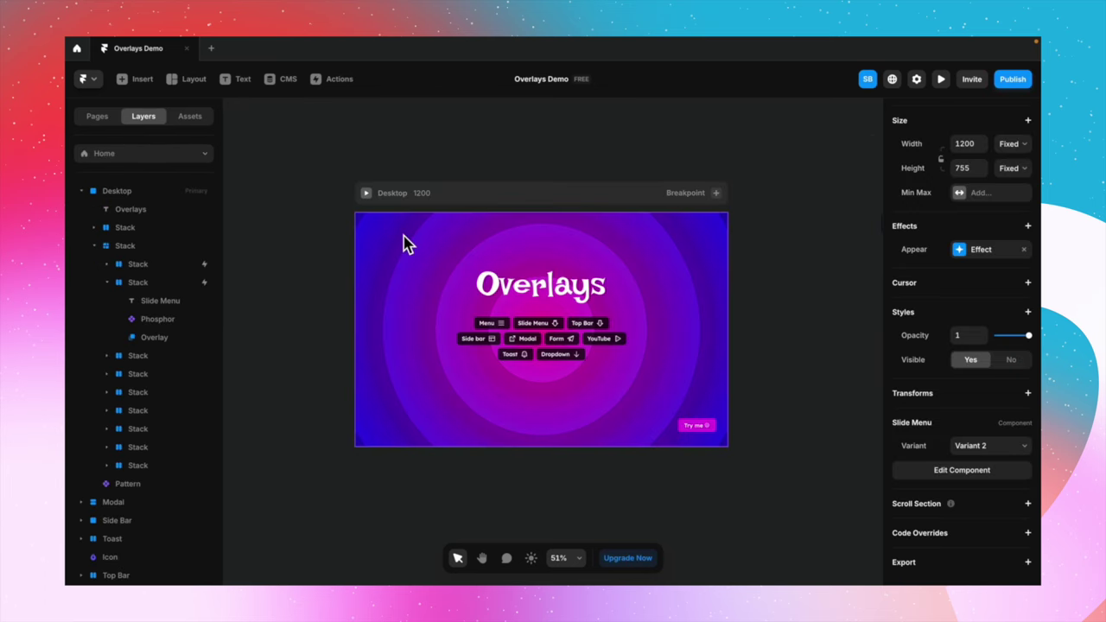
{"action": "left_click", "coordinate": [377, 201]}
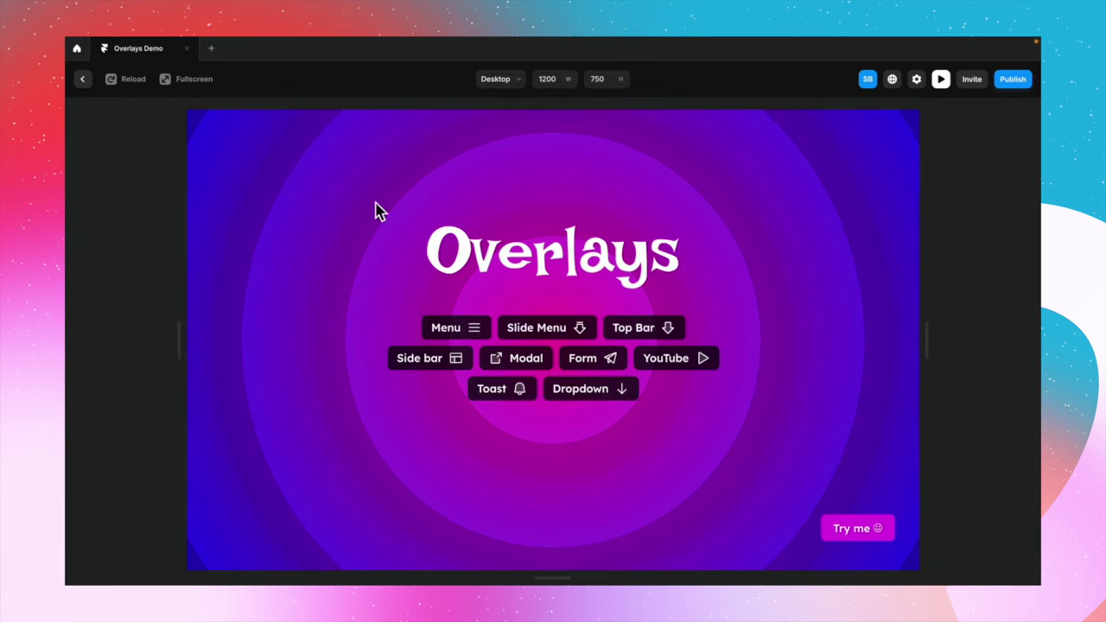
{"action": "left_click", "coordinate": [563, 335]}
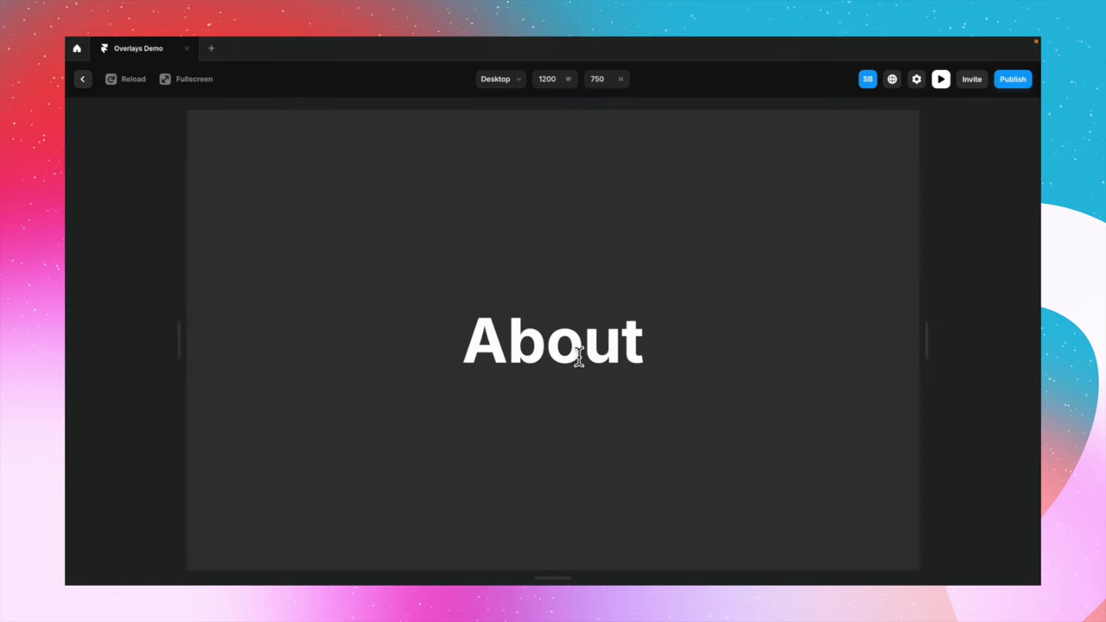
{"action": "left_click", "coordinate": [83, 79]}
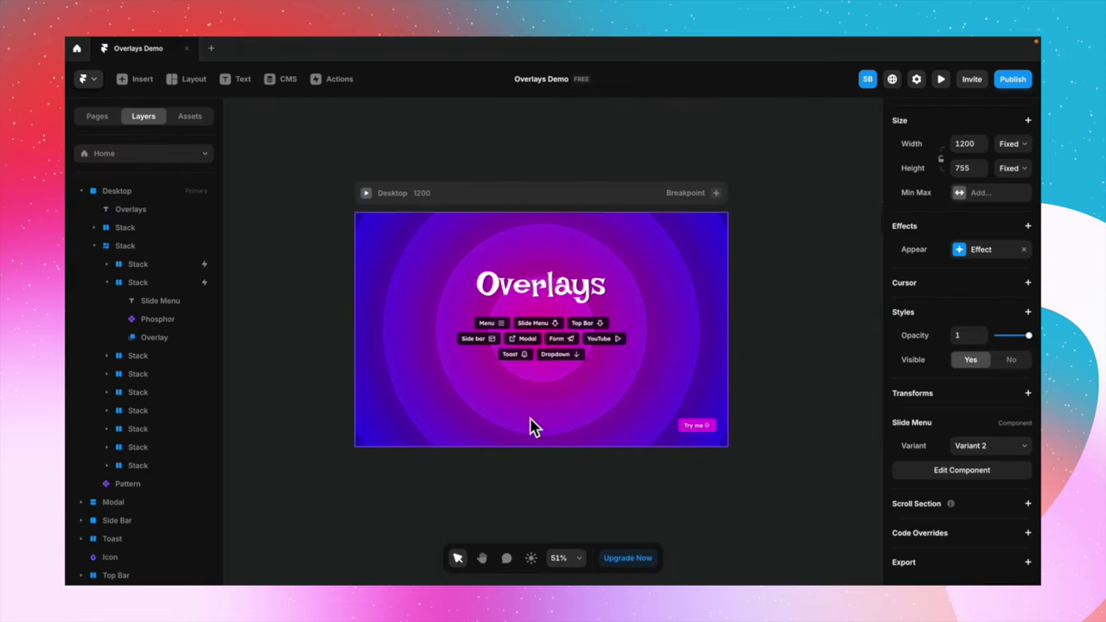
Select the Top Bar button's stack and show the Relative or Fixed overlay options
{"action": "left_click", "coordinate": [534, 471]}
{"action": "scroll", "coordinate": [536, 480], "scroll_direction": "up", "scroll_amount": 3}
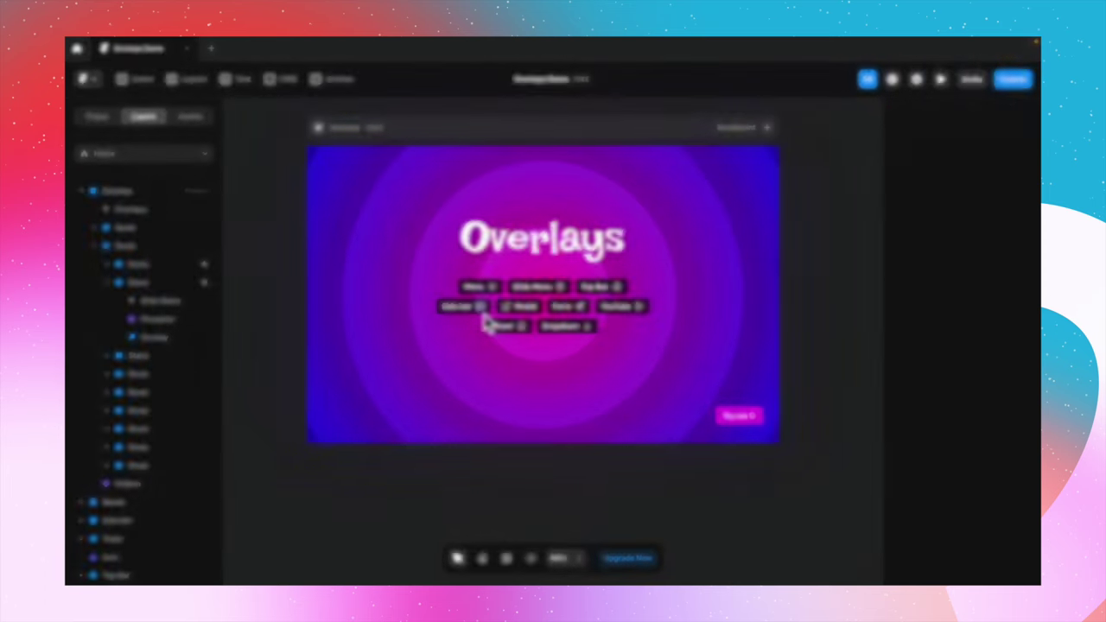
{"action": "left_click", "coordinate": [630, 295]}
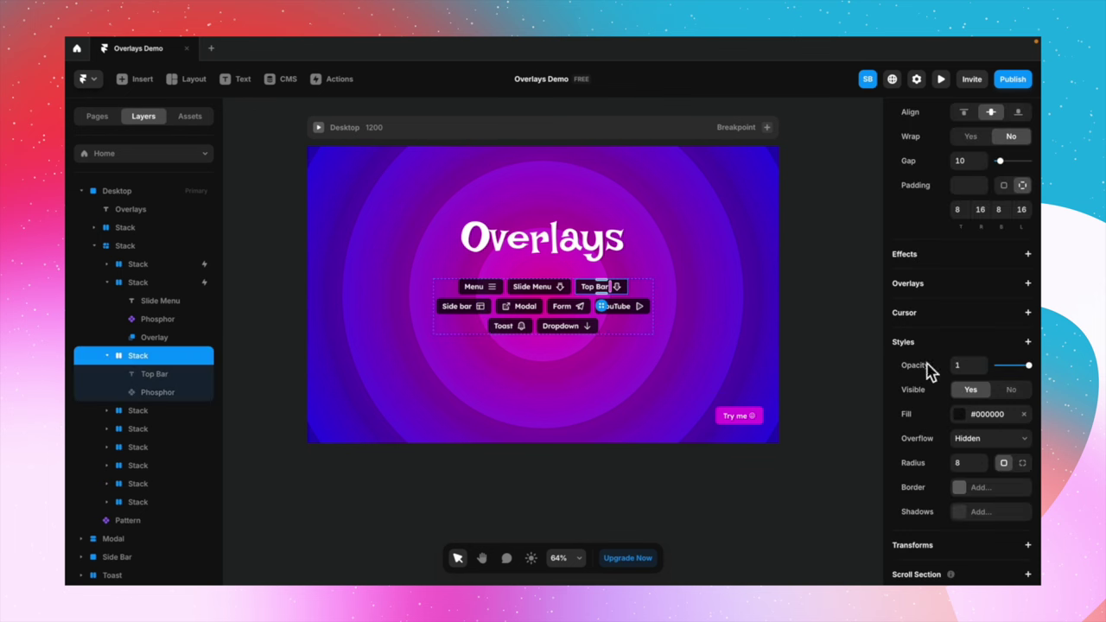
{"action": "left_click", "coordinate": [965, 286]}
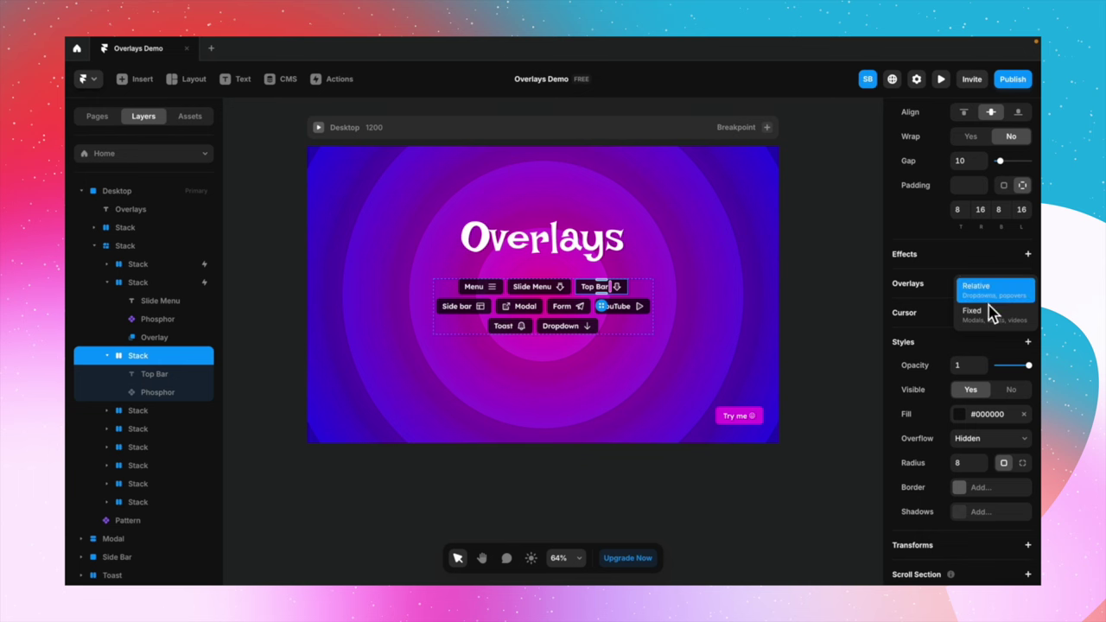
Add a Fixed overlay to the Top Bar button using the Transparent preset
{"action": "left_click", "coordinate": [994, 321]}
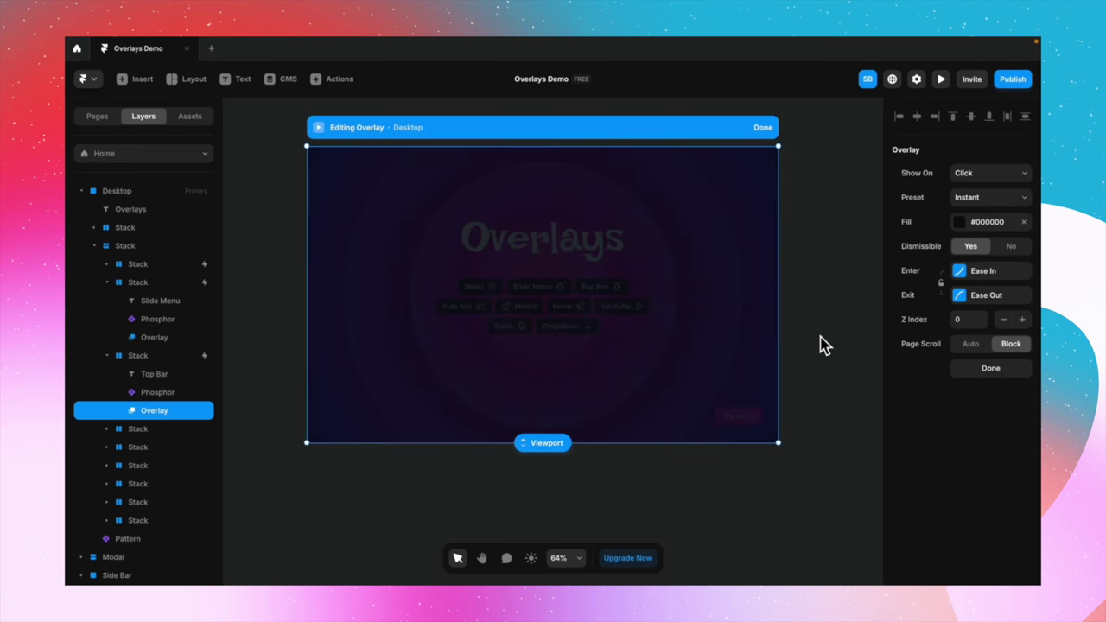
{"action": "left_click", "coordinate": [993, 198]}
{"action": "left_click", "coordinate": [994, 212]}
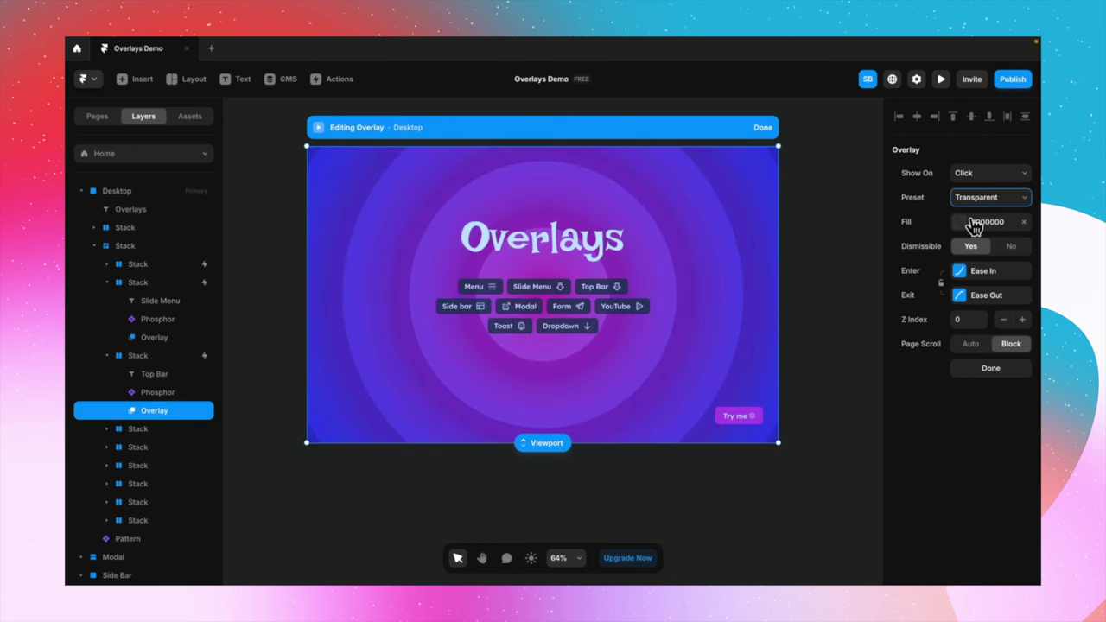
{"action": "left_click", "coordinate": [834, 275]}
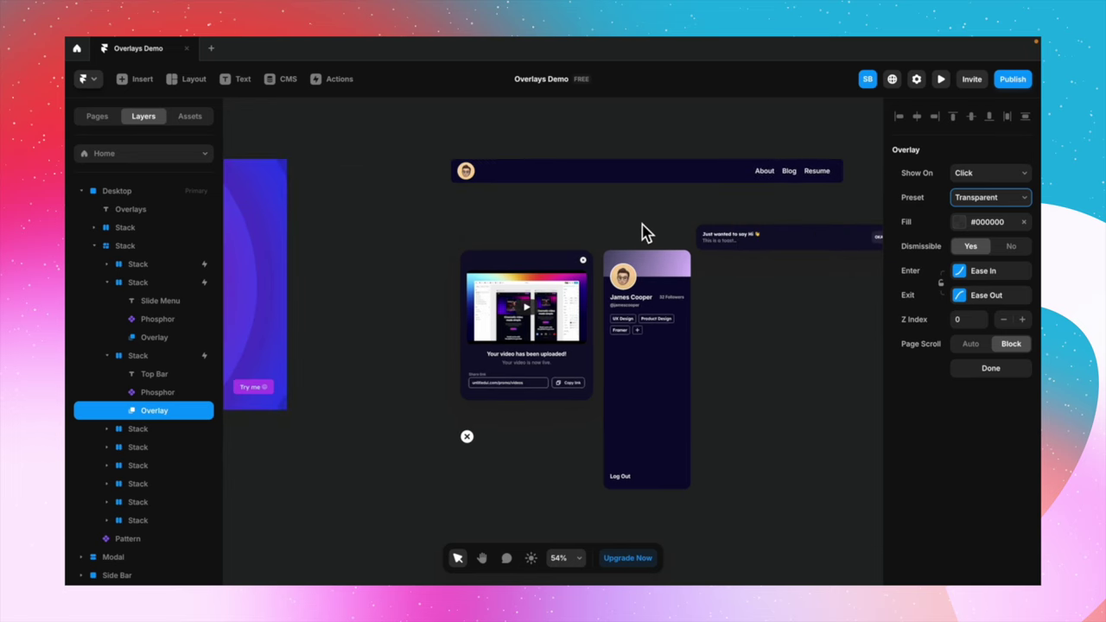
Select the Top Bar inside the overlay and set its top and left offsets to 10
{"action": "left_click", "coordinate": [464, 160]}
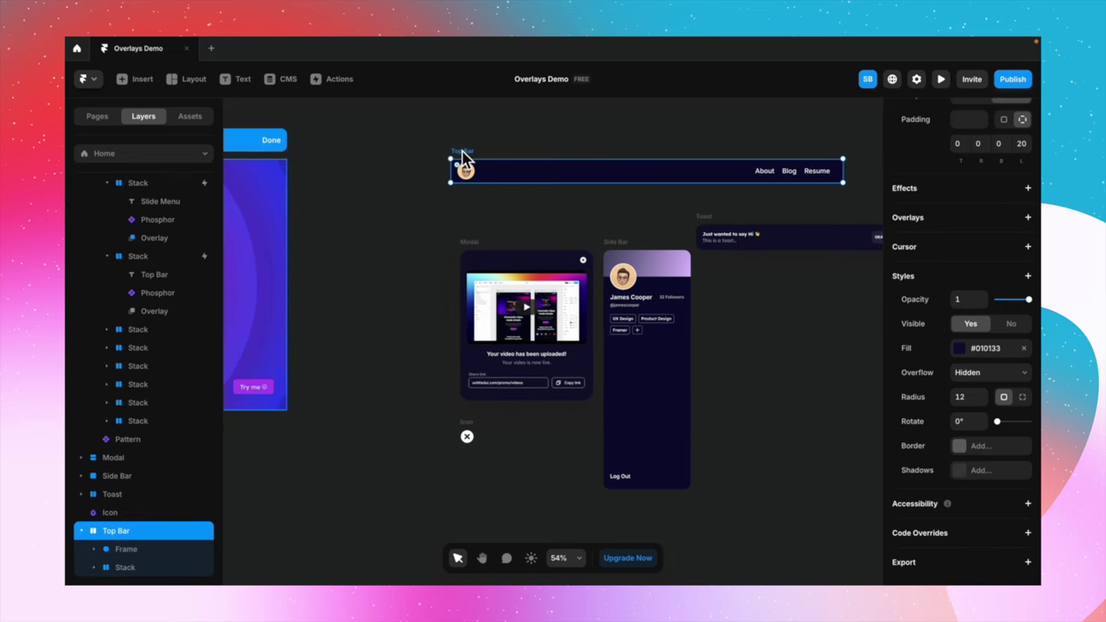
{"action": "left_click", "coordinate": [435, 261]}
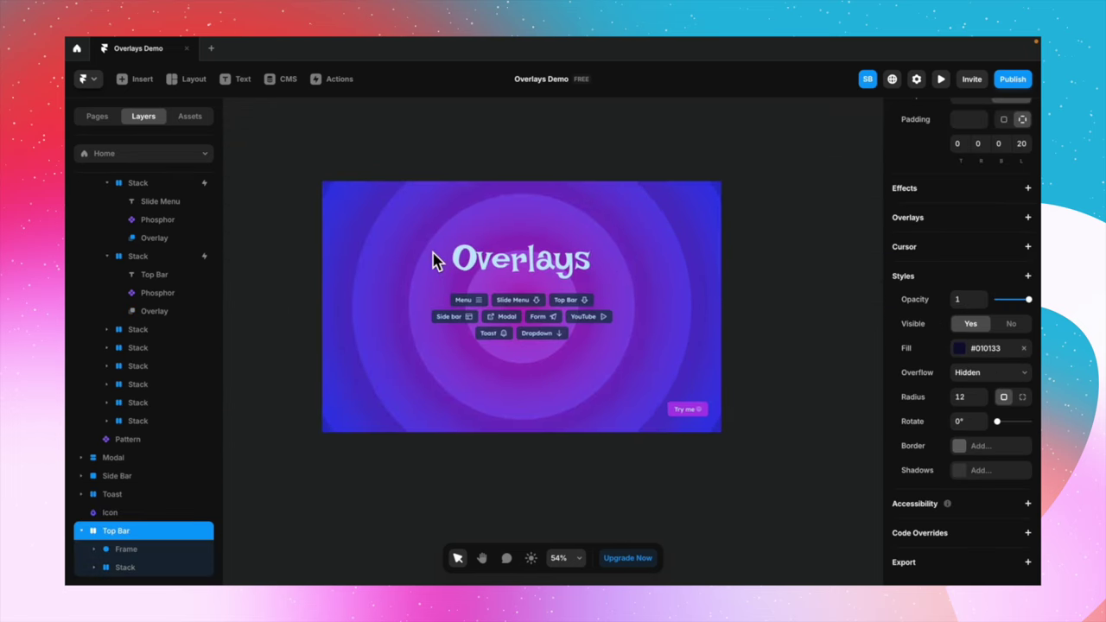
{"action": "left_click", "coordinate": [399, 179]}
{"action": "key", "text": "Return"}
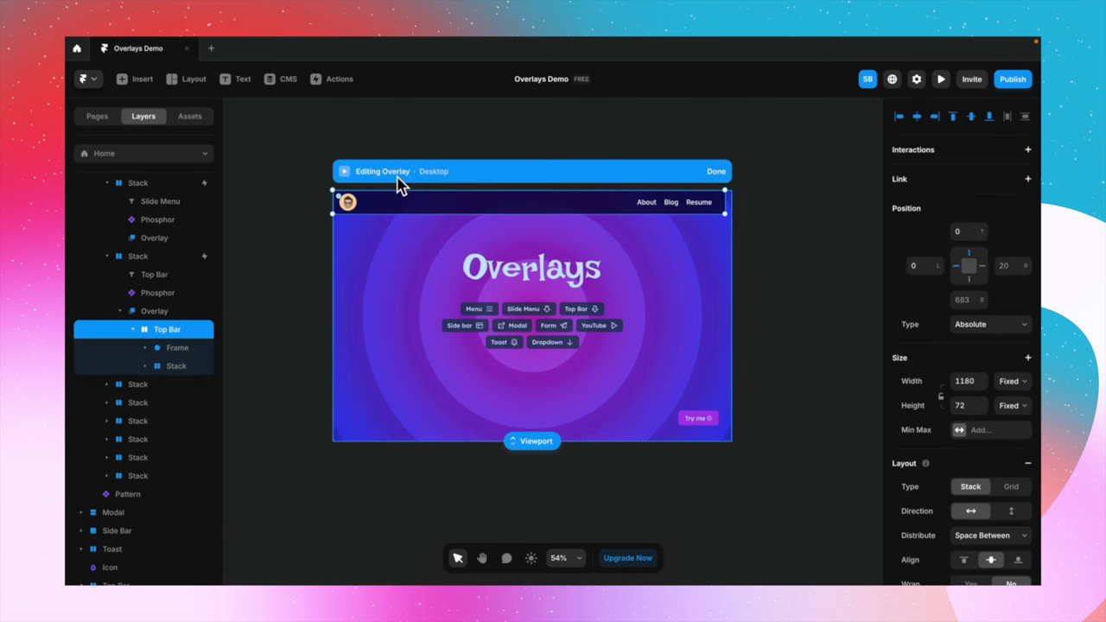
{"action": "left_click", "coordinate": [970, 235]}
{"action": "type", "text": "10"}
{"action": "key", "text": "Return"}
{"action": "left_click", "coordinate": [919, 268]}
{"action": "type", "text": "10"}
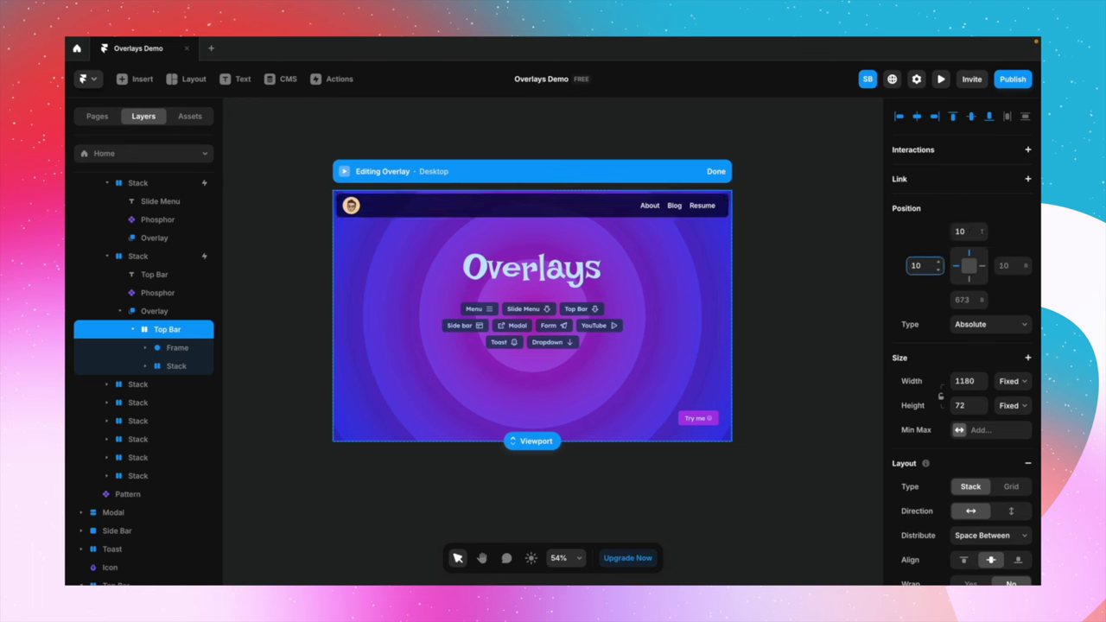
{"action": "key", "text": "Return"}
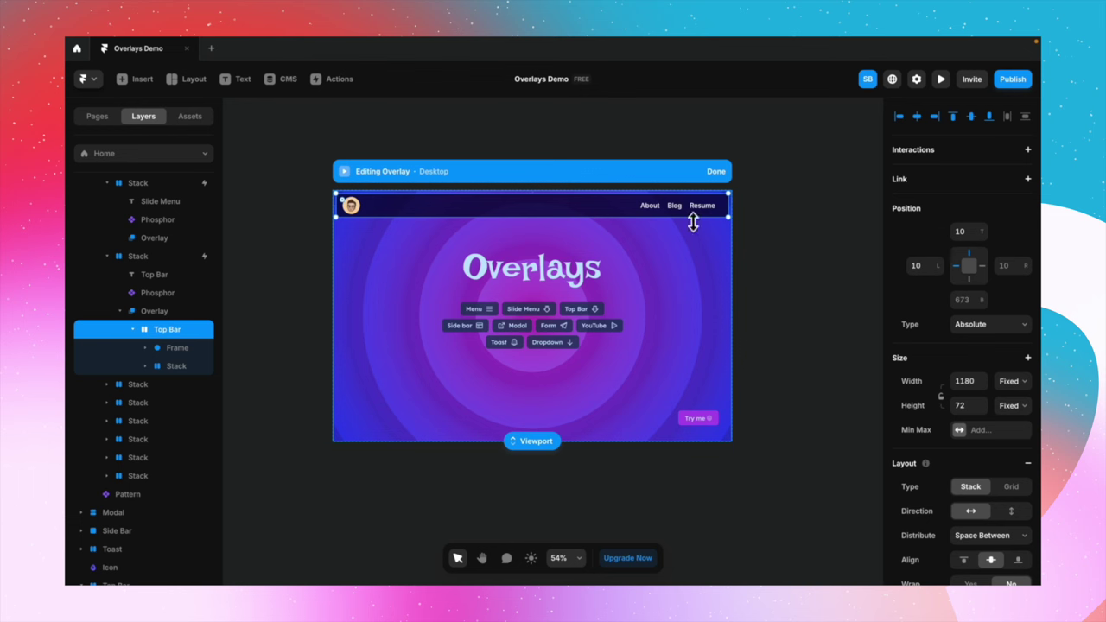
{"action": "scroll", "coordinate": [940, 367], "scroll_direction": "down", "scroll_amount": 3}
{"action": "scroll", "coordinate": [941, 367], "scroll_direction": "down", "scroll_amount": 5}
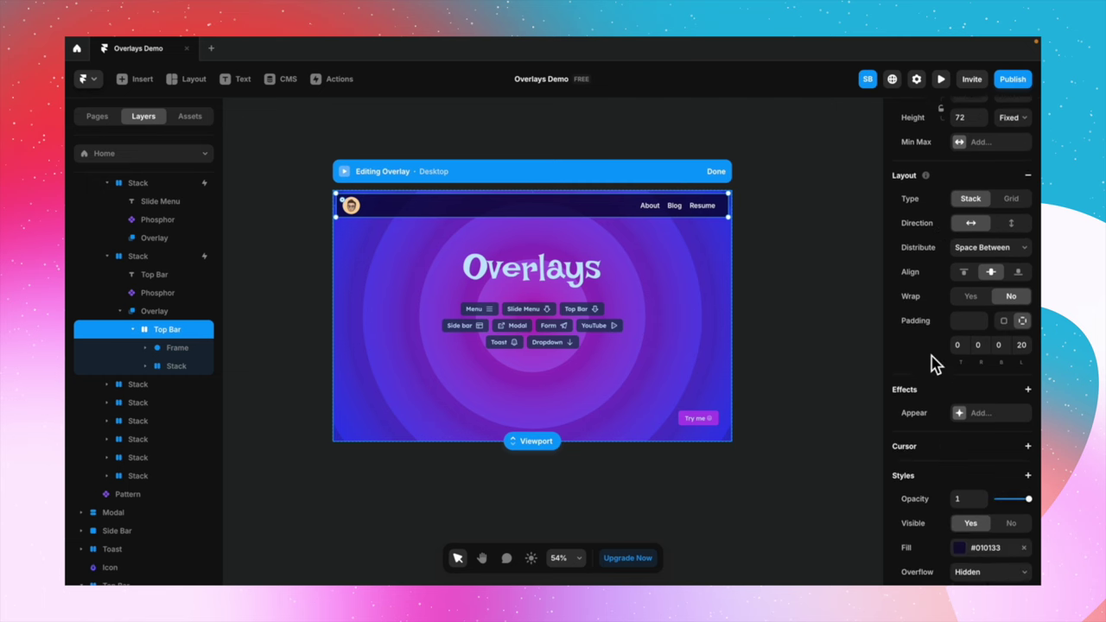
Add a Slide In Top appear effect to the Top Bar with enter Y offset -110
{"action": "left_click", "coordinate": [961, 400]}
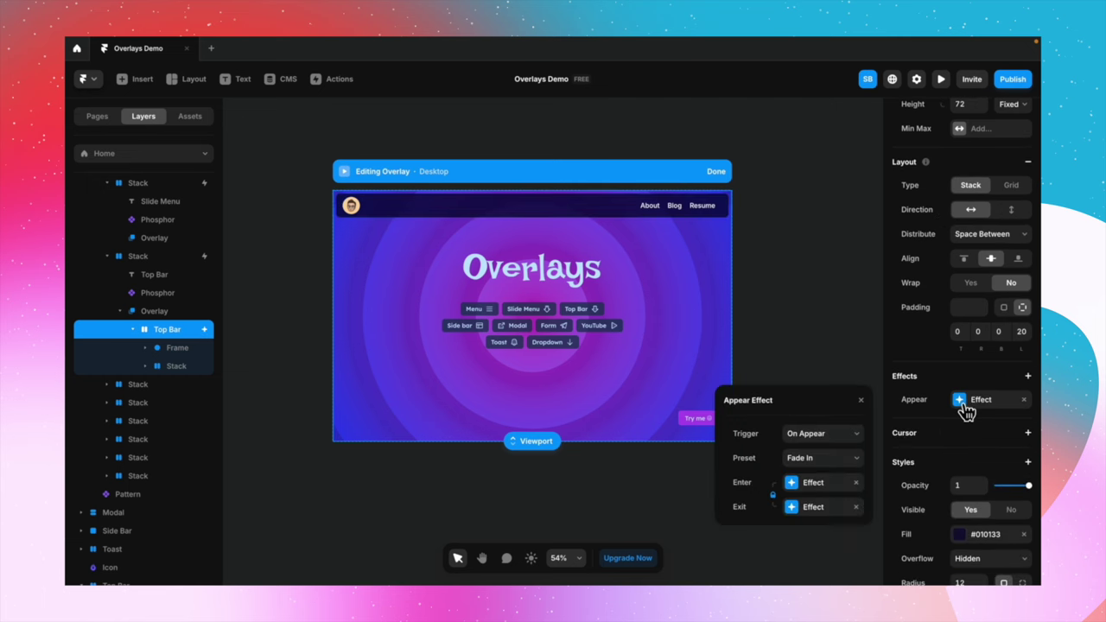
{"action": "left_click", "coordinate": [828, 459]}
{"action": "left_click", "coordinate": [835, 528]}
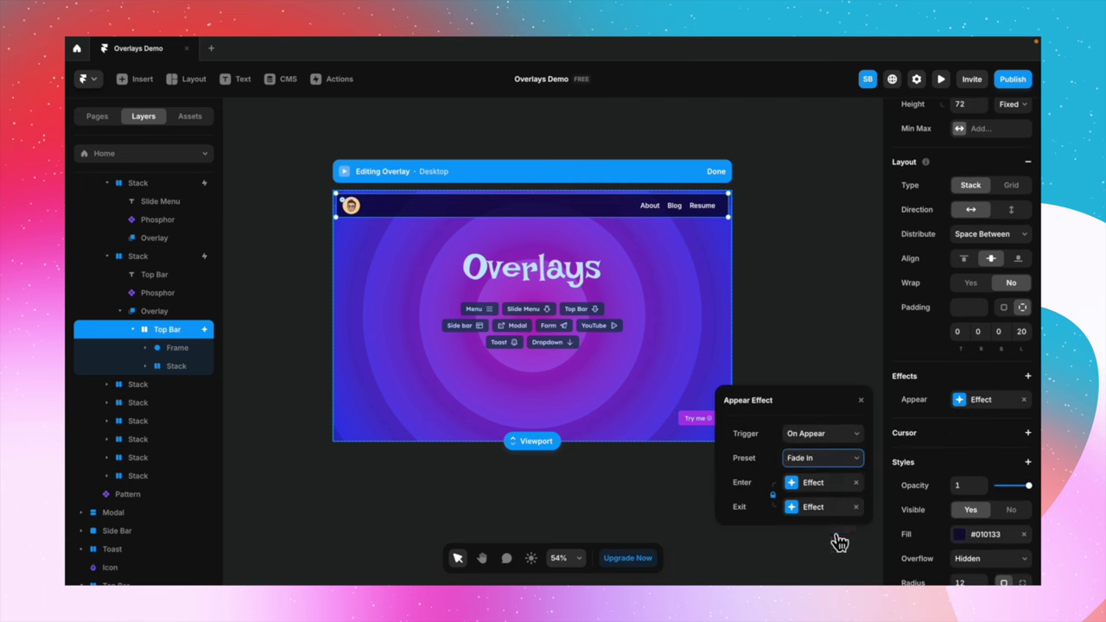
{"action": "left_click", "coordinate": [800, 491]}
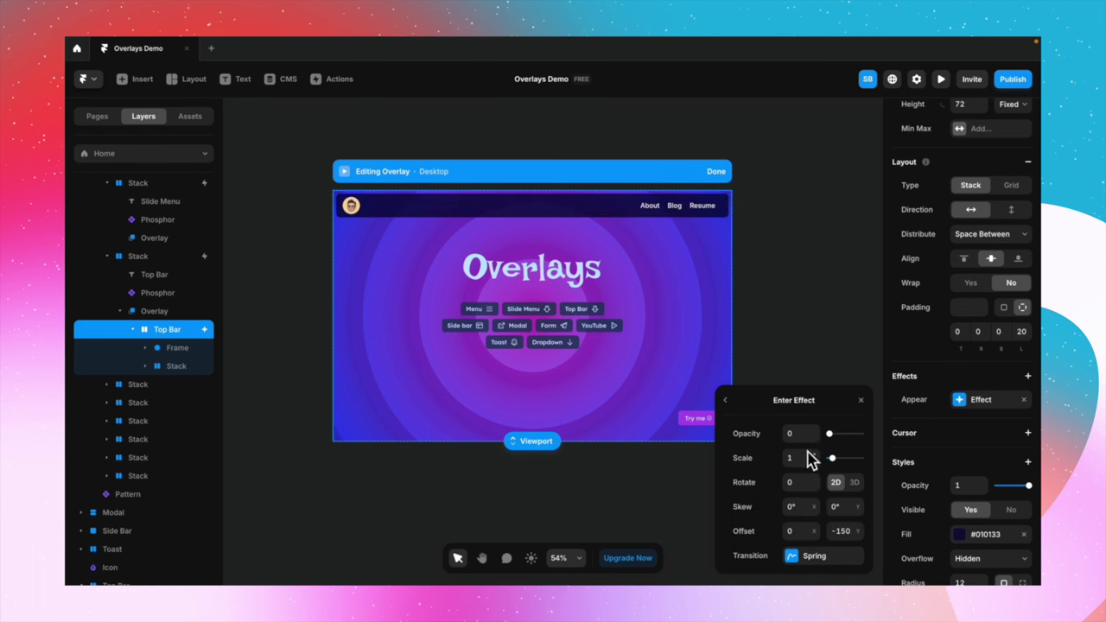
{"action": "left_click", "coordinate": [853, 534]}
{"action": "type", "text": "-140"}
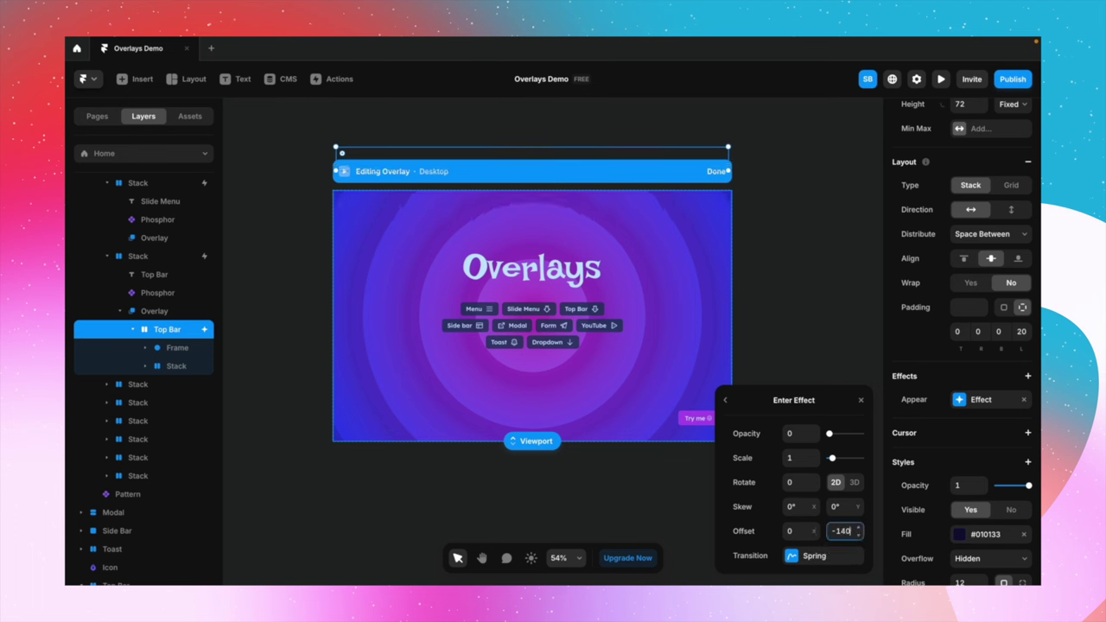
{"action": "key", "text": "shift+Down"}
{"action": "key", "text": "shift+Down"}
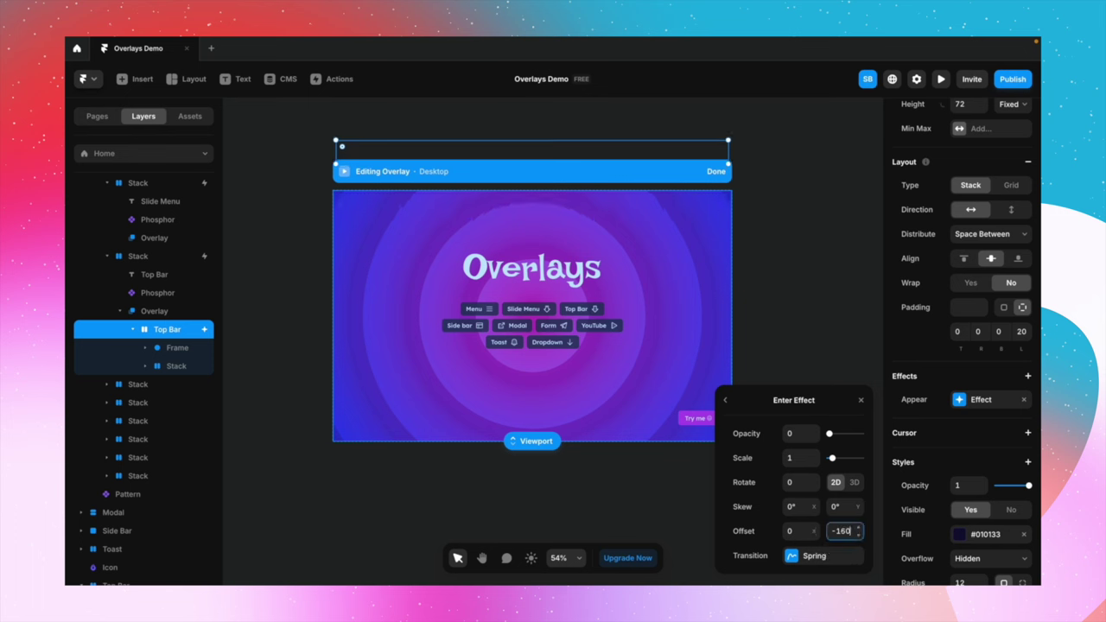
{"action": "key", "text": "shift+Up"}
{"action": "key", "text": "shift+Up"}
{"action": "key", "text": "shift+Up"}
{"action": "key", "text": "shift+Up"}
{"action": "key", "text": "shift+Up"}
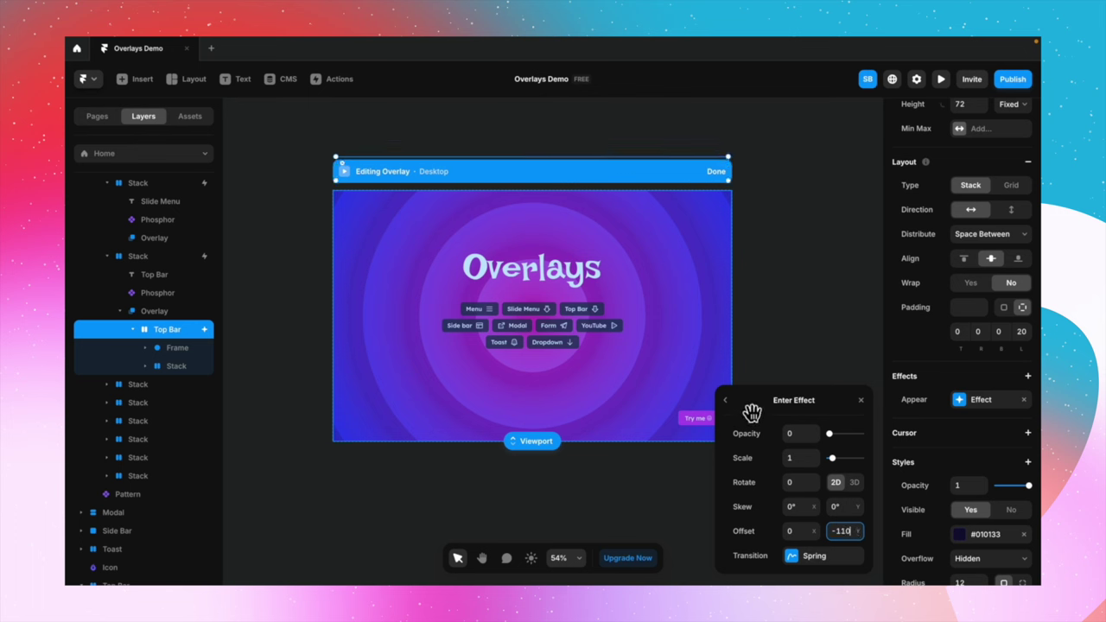
Check the Spring transition, close the effect settings and select the parent Overlay layer
{"action": "left_click", "coordinate": [803, 564]}
{"action": "left_click", "coordinate": [731, 337]}
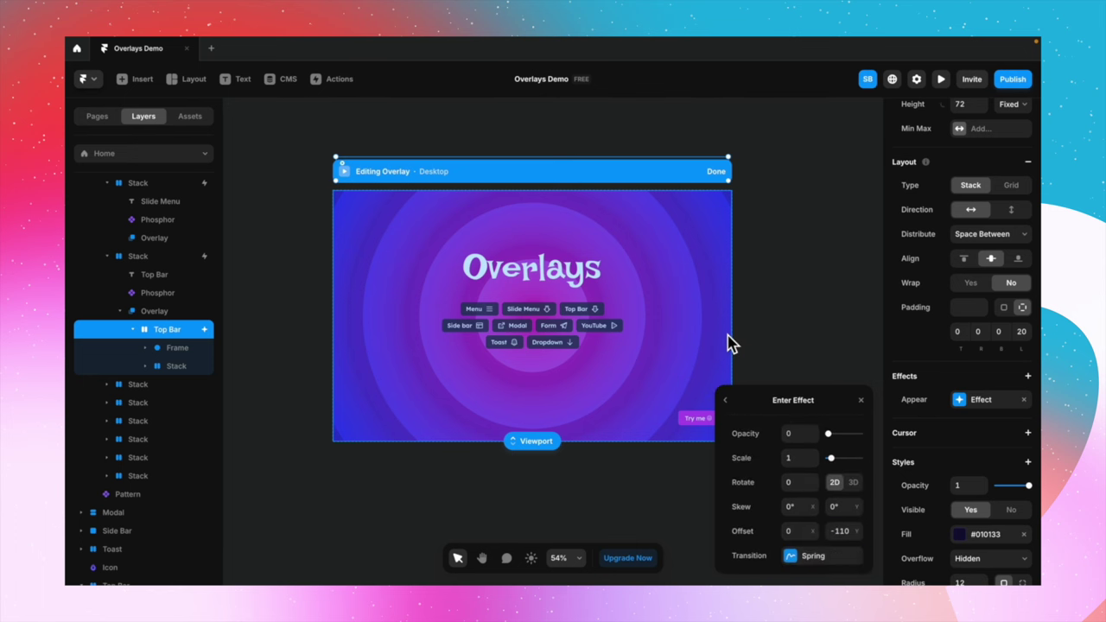
{"action": "left_click", "coordinate": [739, 416]}
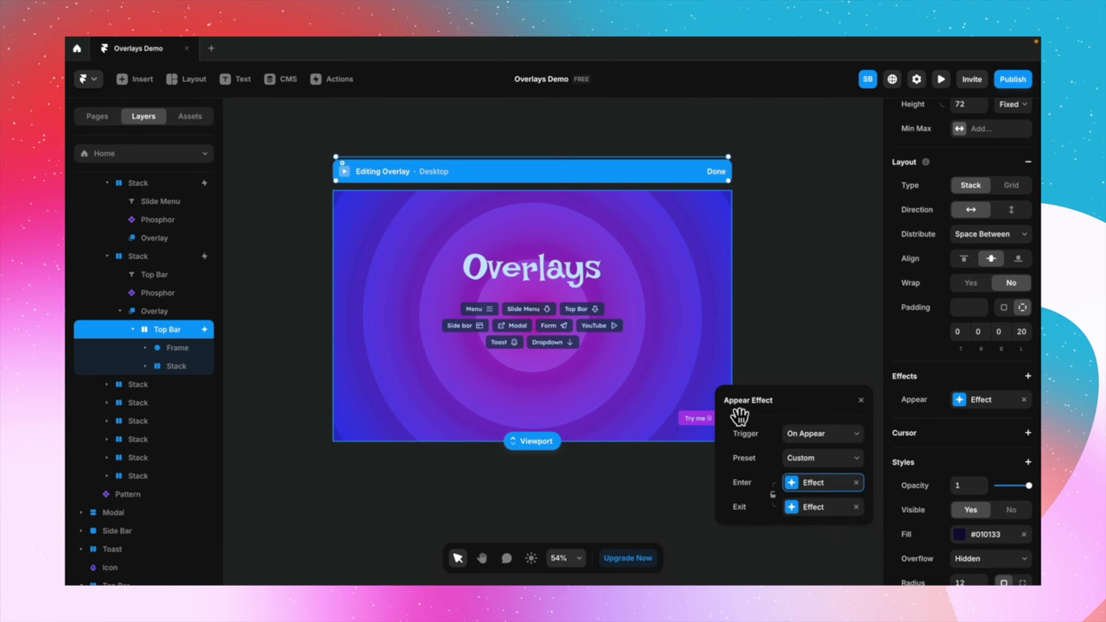
{"action": "left_click", "coordinate": [867, 419]}
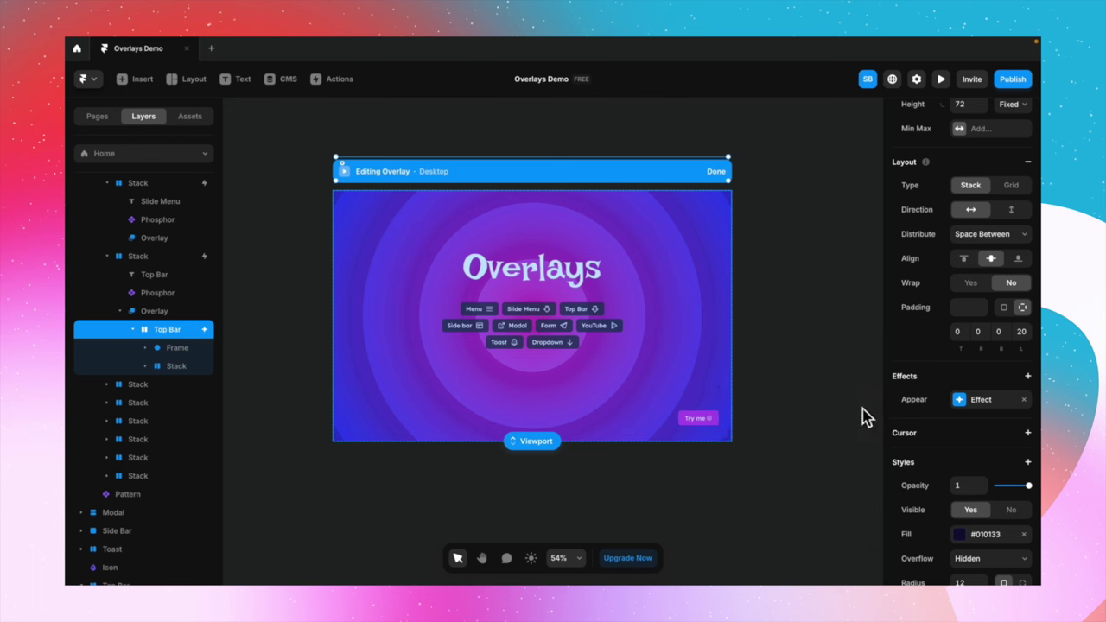
{"action": "left_click", "coordinate": [704, 289]}
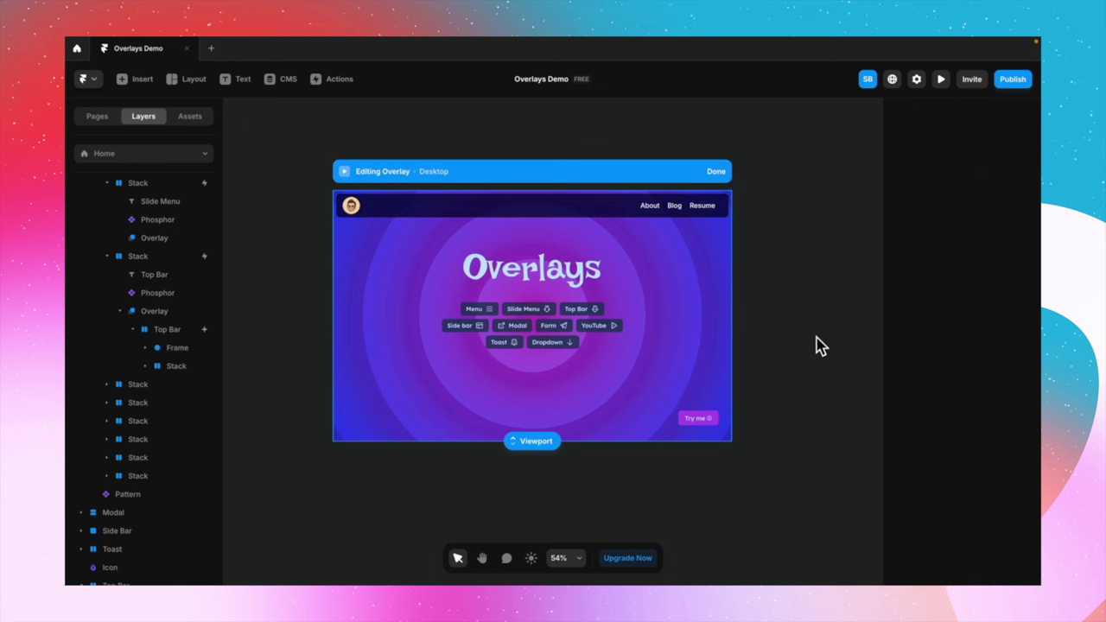
{"action": "left_click", "coordinate": [345, 172]}
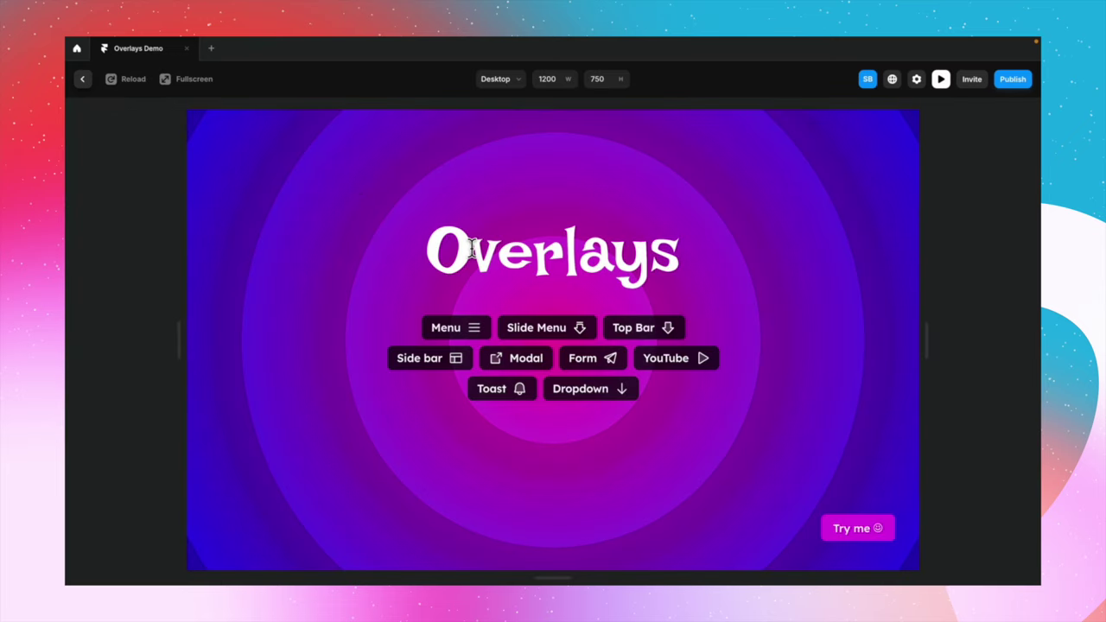
{"action": "left_click", "coordinate": [668, 341]}
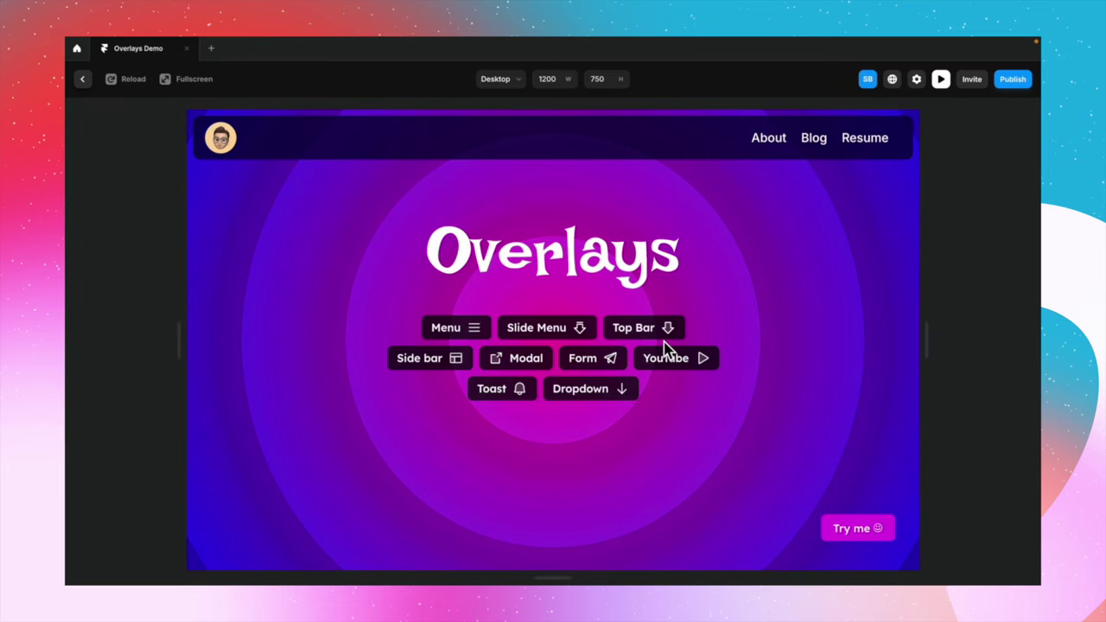
{"action": "left_click", "coordinate": [670, 342]}
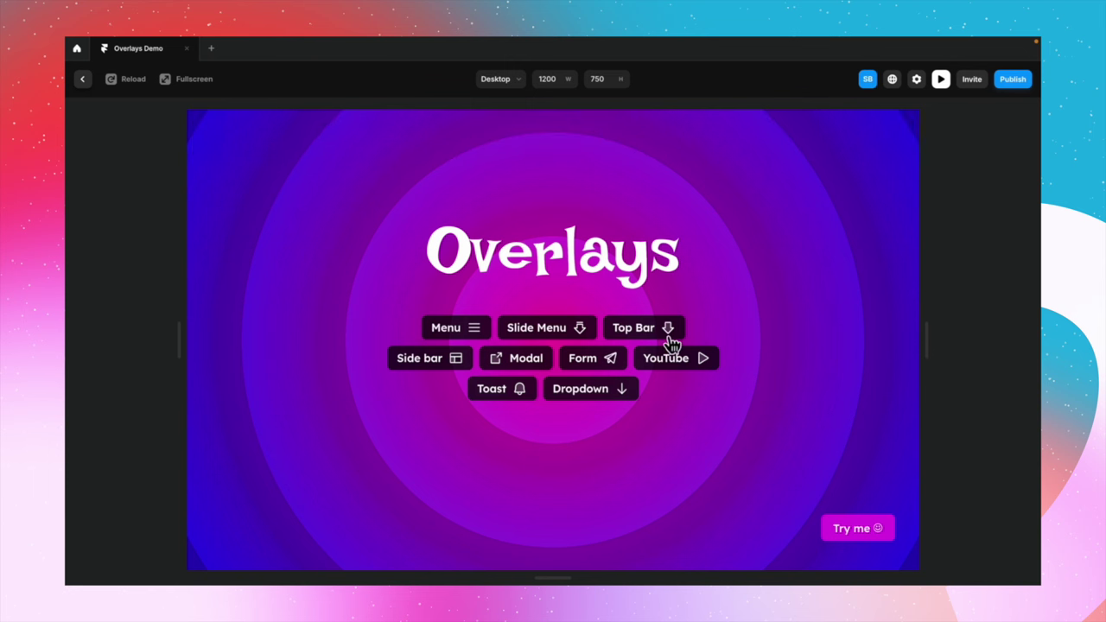
{"action": "left_click", "coordinate": [670, 340]}
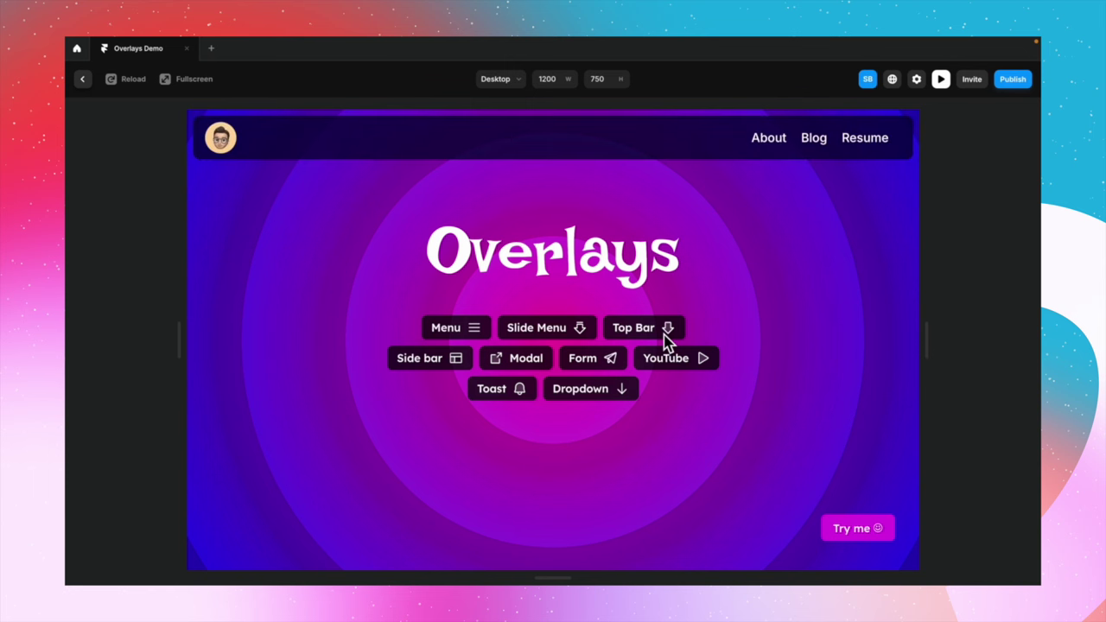
{"action": "left_click", "coordinate": [668, 340]}
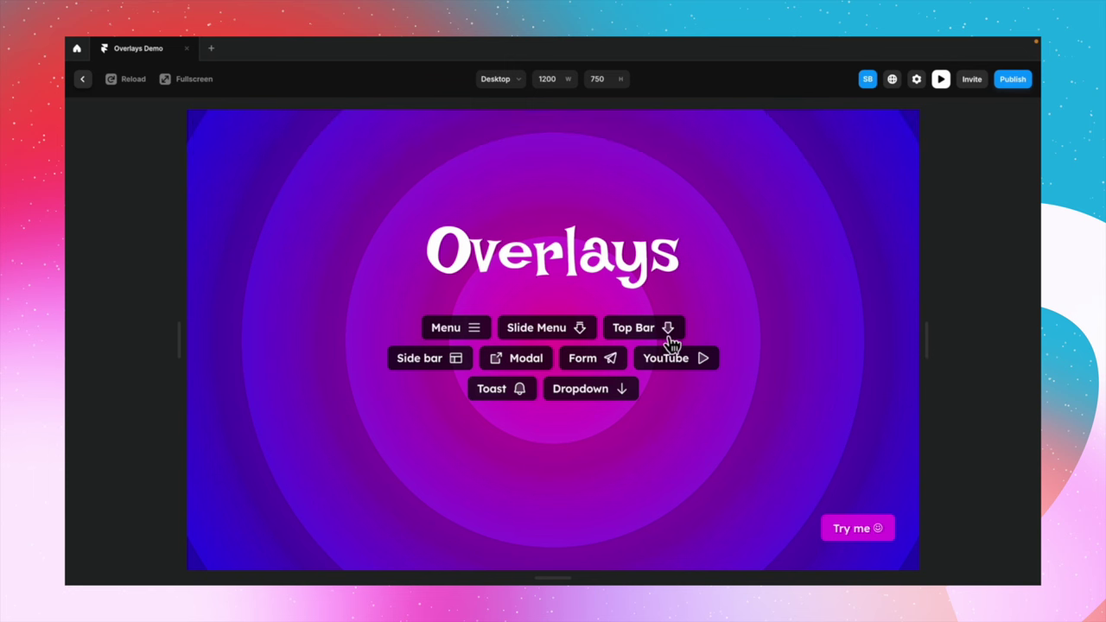
{"action": "left_click", "coordinate": [670, 341]}
{"action": "left_click", "coordinate": [82, 79]}
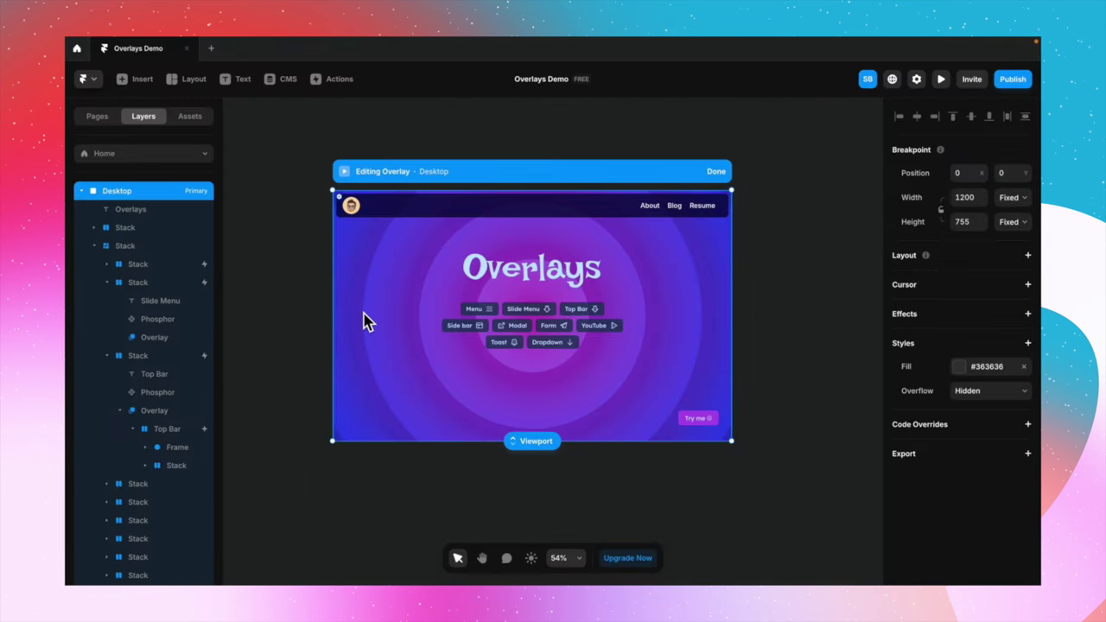
Add a Fixed overlay to the Side bar button
{"action": "left_click", "coordinate": [363, 322]}
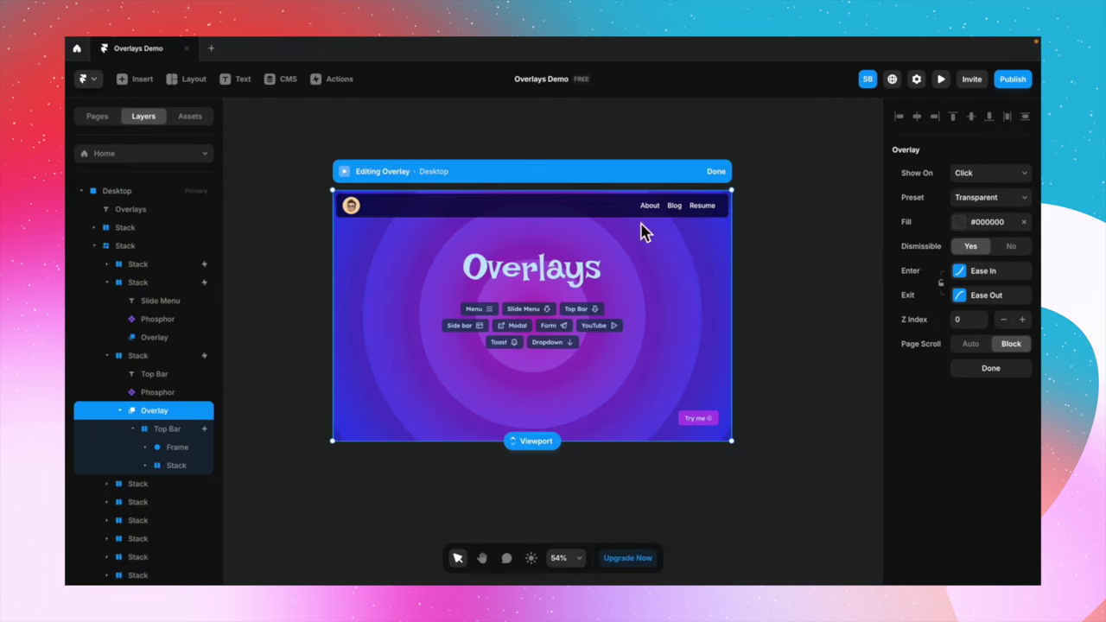
{"action": "left_click", "coordinate": [719, 173]}
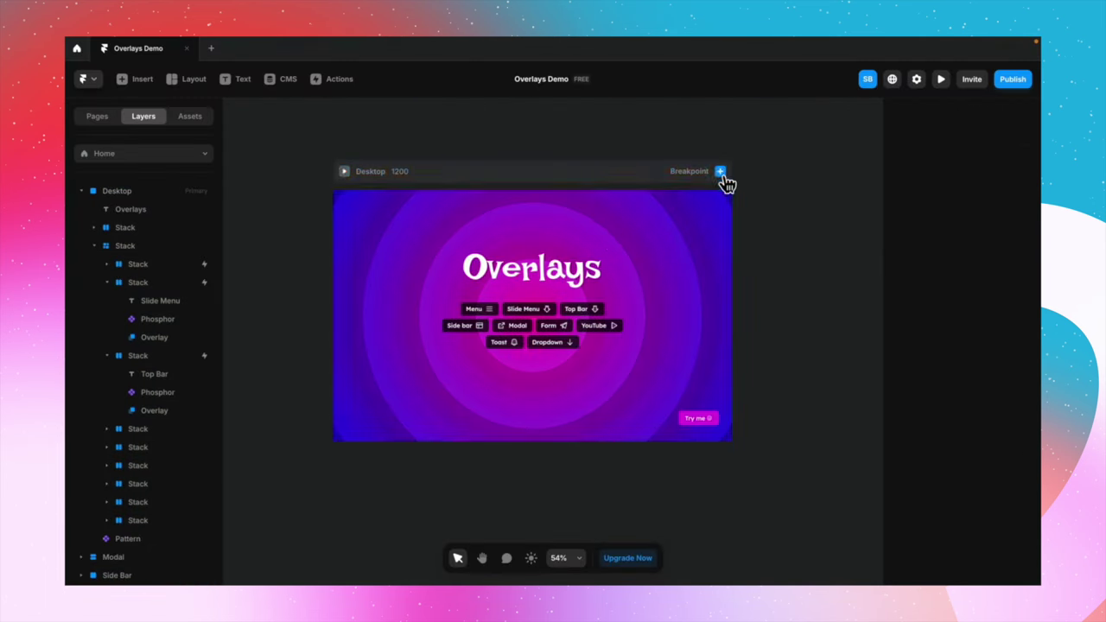
{"action": "left_click", "coordinate": [494, 330]}
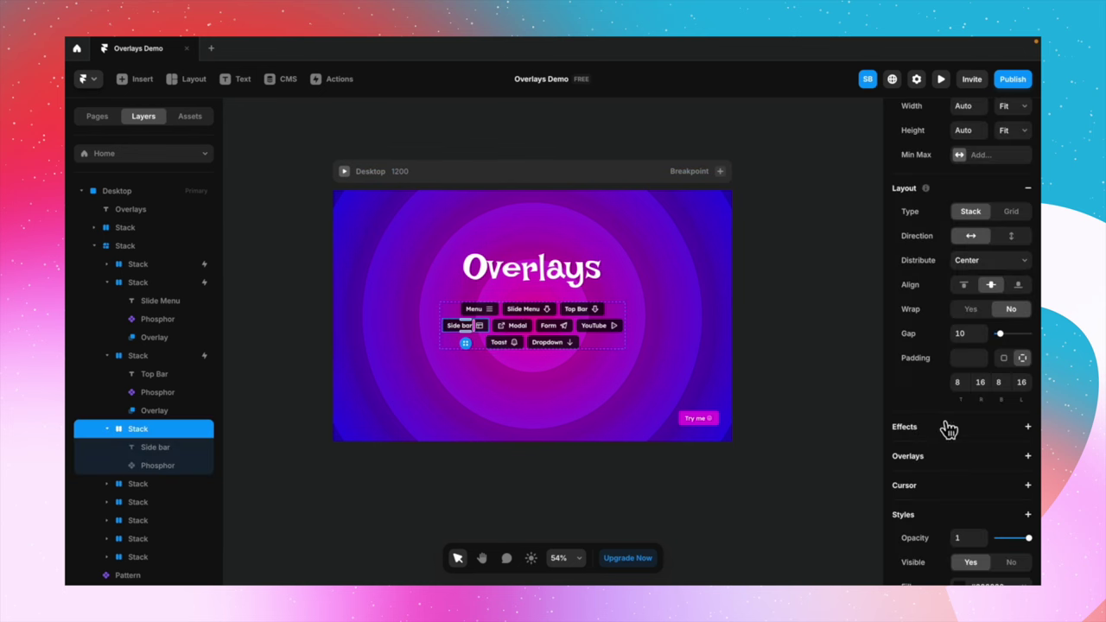
{"action": "scroll", "coordinate": [956, 436], "scroll_direction": "down", "scroll_amount": 3}
{"action": "left_click", "coordinate": [956, 339]}
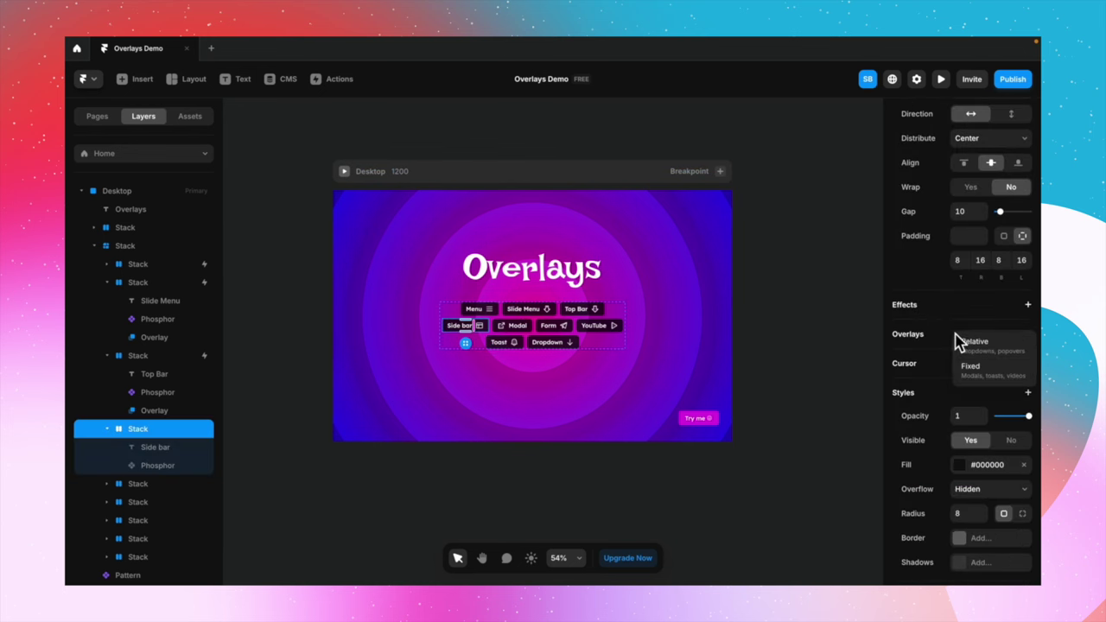
{"action": "left_click", "coordinate": [993, 370]}
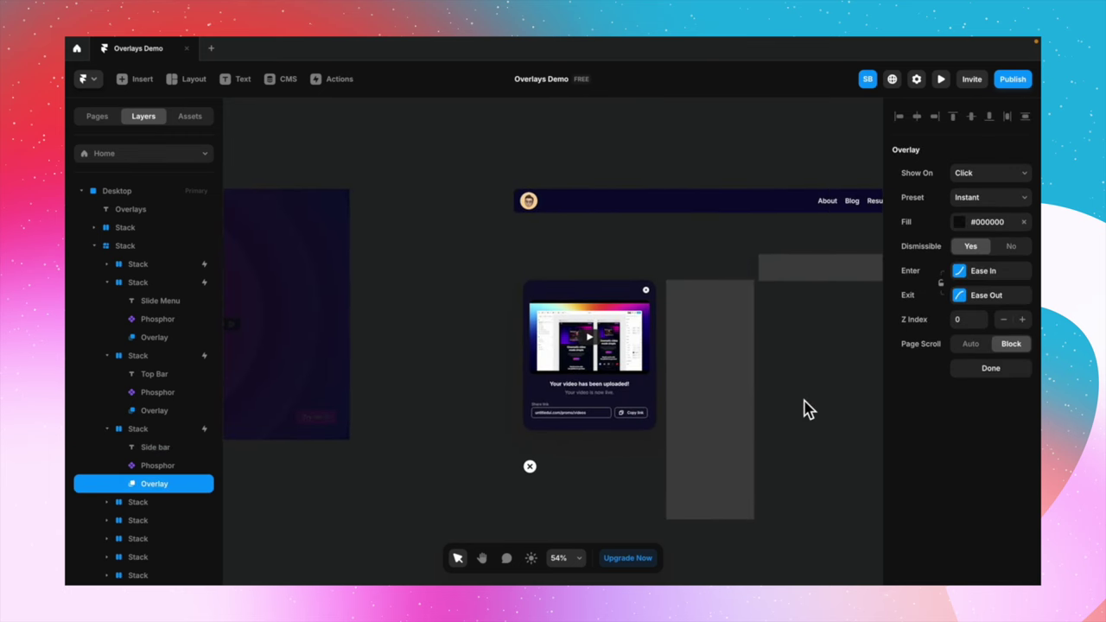
Paste a copy of the Side Bar frame into the new overlay and nudge it inward
{"action": "left_click", "coordinate": [619, 267]}
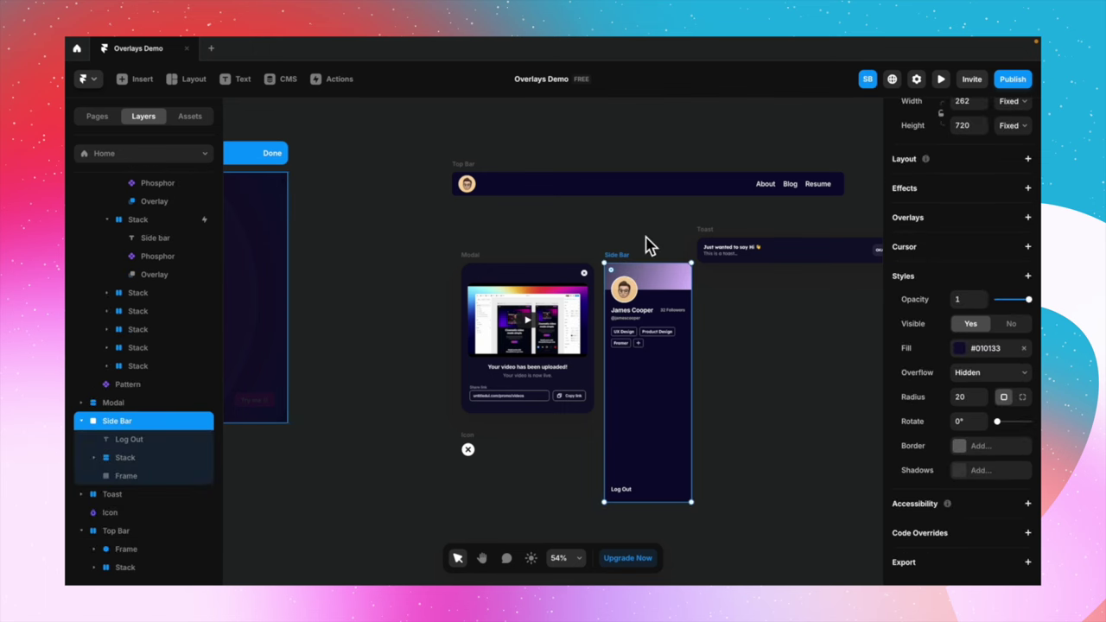
{"action": "left_click", "coordinate": [440, 243]}
{"action": "key", "text": "ctrl+v"}
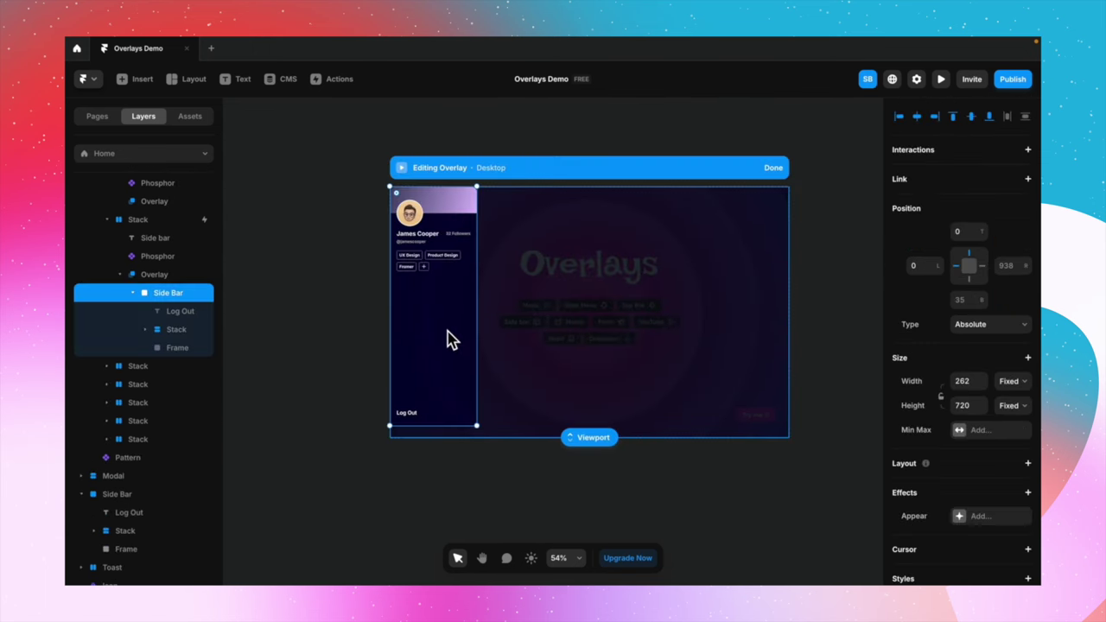
{"action": "left_click_drag", "start_coordinate": [448, 338], "coordinate": [459, 342]}
Set the Side Bar's top offset to 20 and its height to 715
{"action": "left_click", "coordinate": [962, 231]}
{"action": "type", "text": "20"}
{"action": "key", "text": "Return"}
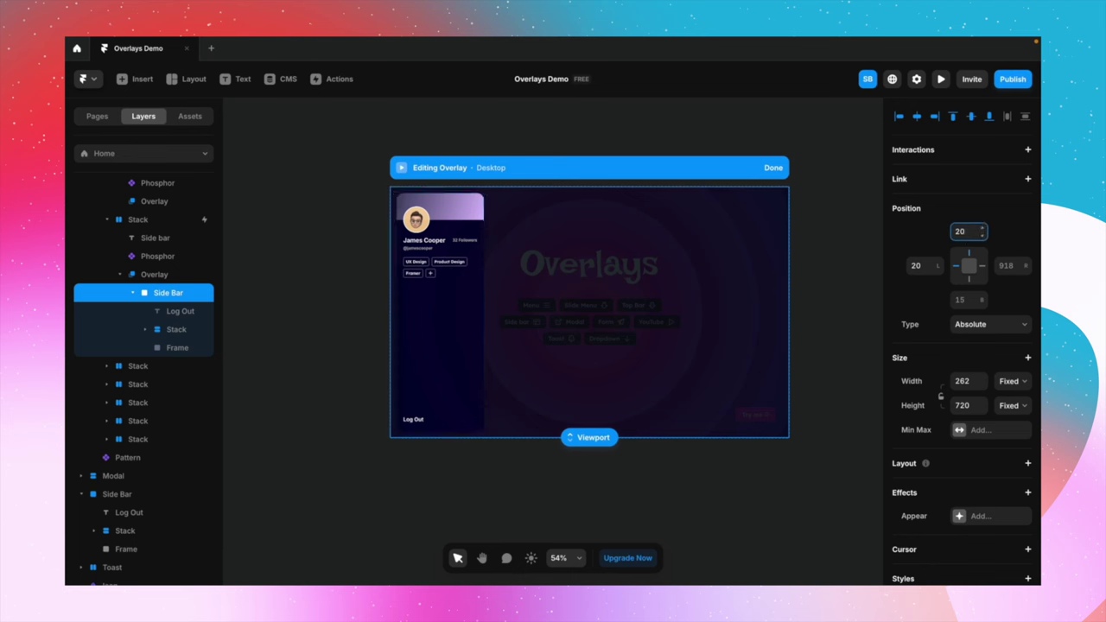
{"action": "left_click", "coordinate": [975, 407]}
{"action": "type", "text": "715"}
{"action": "key", "text": "Return"}
{"action": "left_click", "coordinate": [481, 467]}
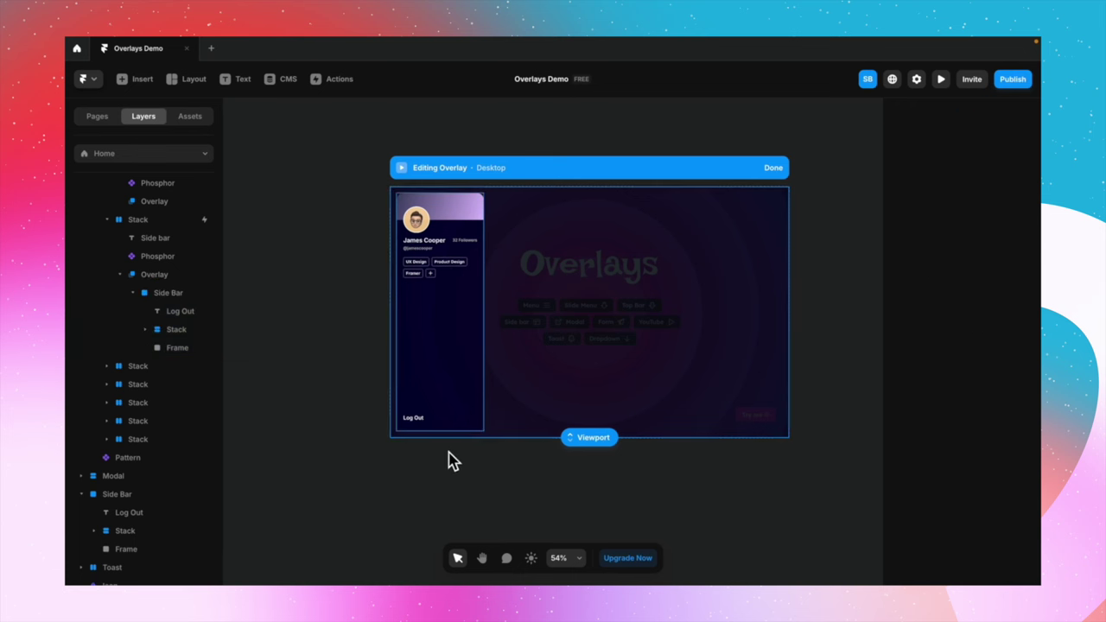
{"action": "scroll", "coordinate": [446, 459], "scroll_direction": "right", "scroll_amount": 2}
{"action": "left_click", "coordinate": [410, 407]}
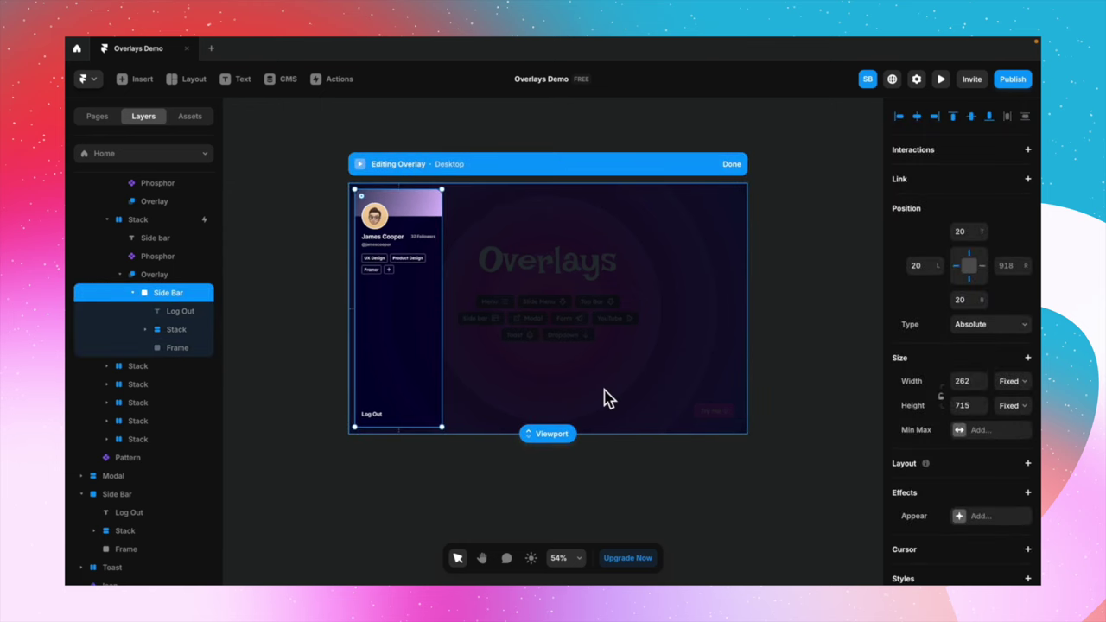
{"action": "scroll", "coordinate": [959, 441], "scroll_direction": "down", "scroll_amount": 3}
Add a Slide In Left appear effect: enter offset -310 at opacity 1, exit offset -330
{"action": "left_click", "coordinate": [966, 399]}
{"action": "left_click", "coordinate": [835, 459]}
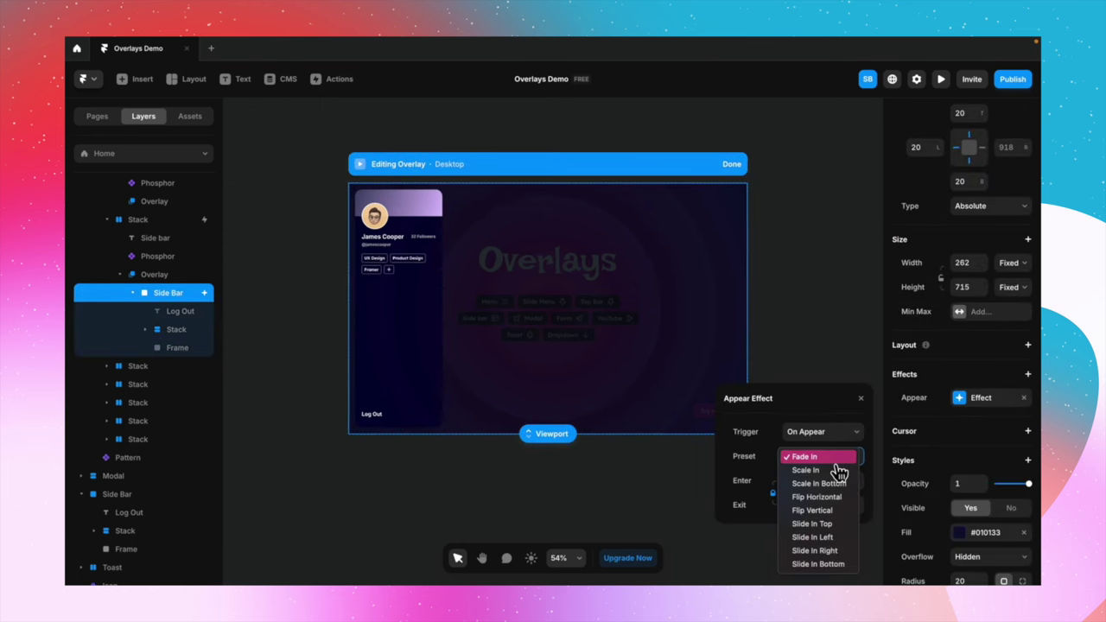
{"action": "left_click", "coordinate": [837, 538]}
{"action": "left_click", "coordinate": [802, 491]}
{"action": "left_click", "coordinate": [810, 531]}
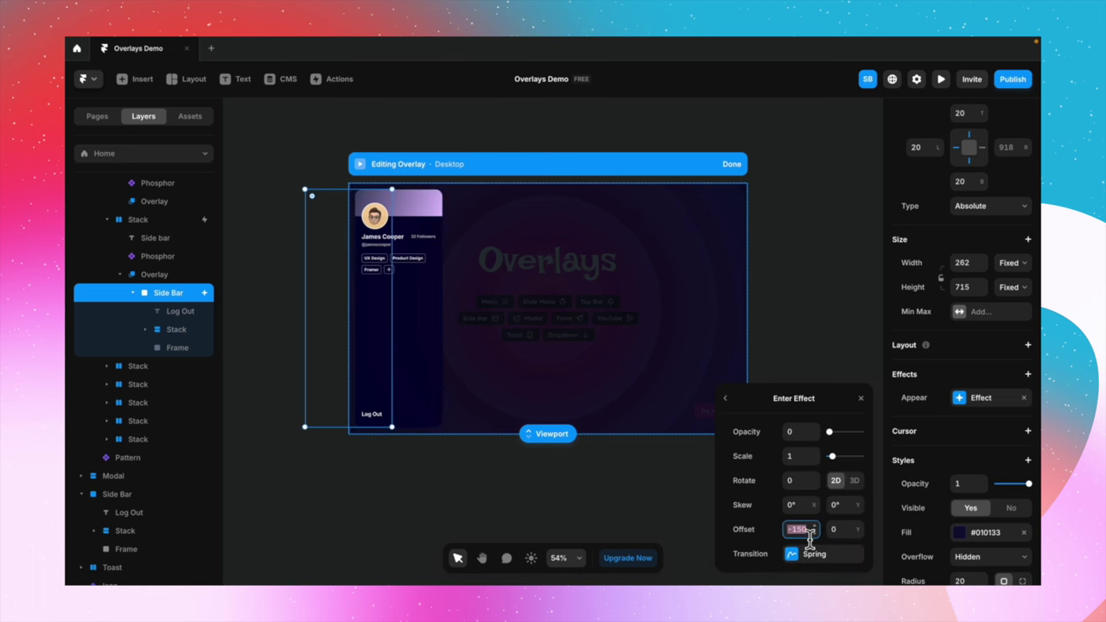
{"action": "type", "text": "-310"}
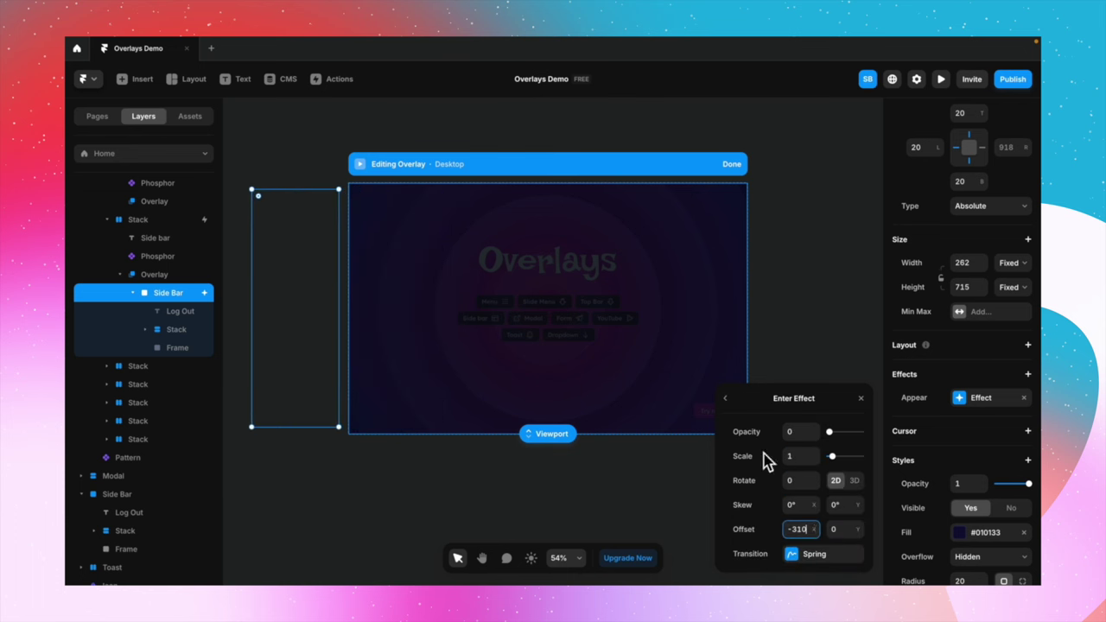
{"action": "left_click", "coordinate": [794, 432]}
{"action": "type", "text": "1"}
{"action": "left_click", "coordinate": [730, 404]}
{"action": "left_click", "coordinate": [817, 508]}
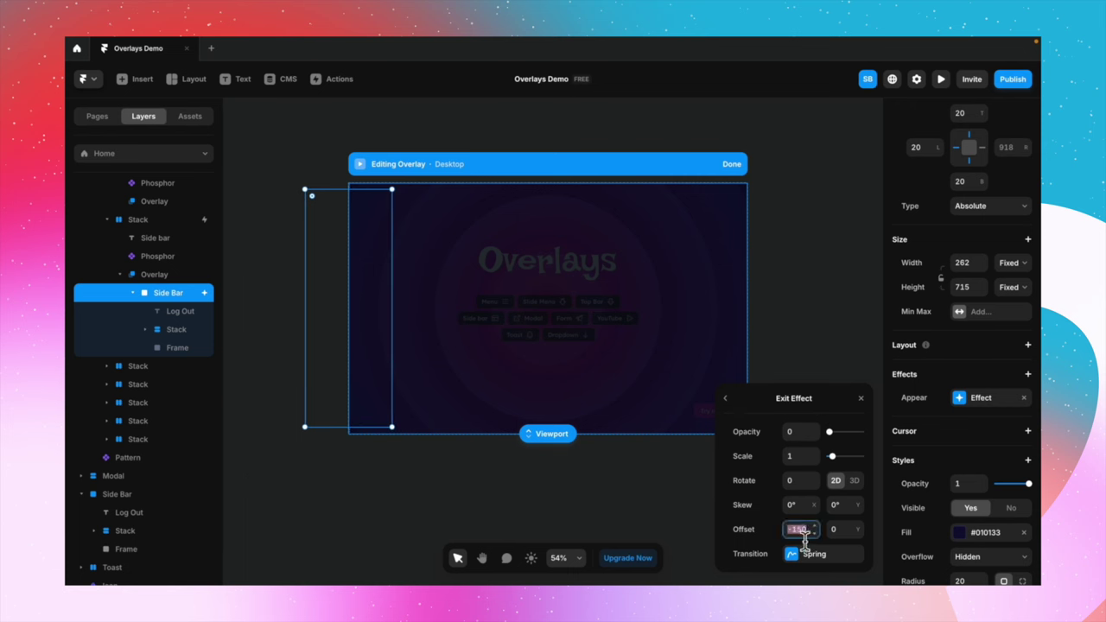
{"action": "type", "text": "-330"}
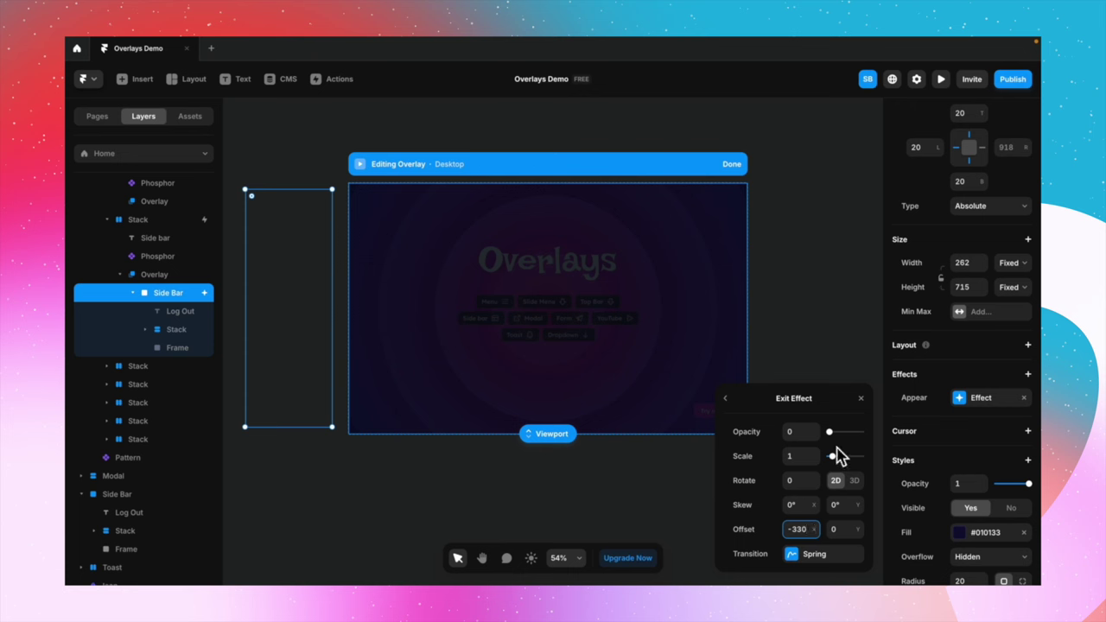
{"action": "left_click", "coordinate": [862, 400]}
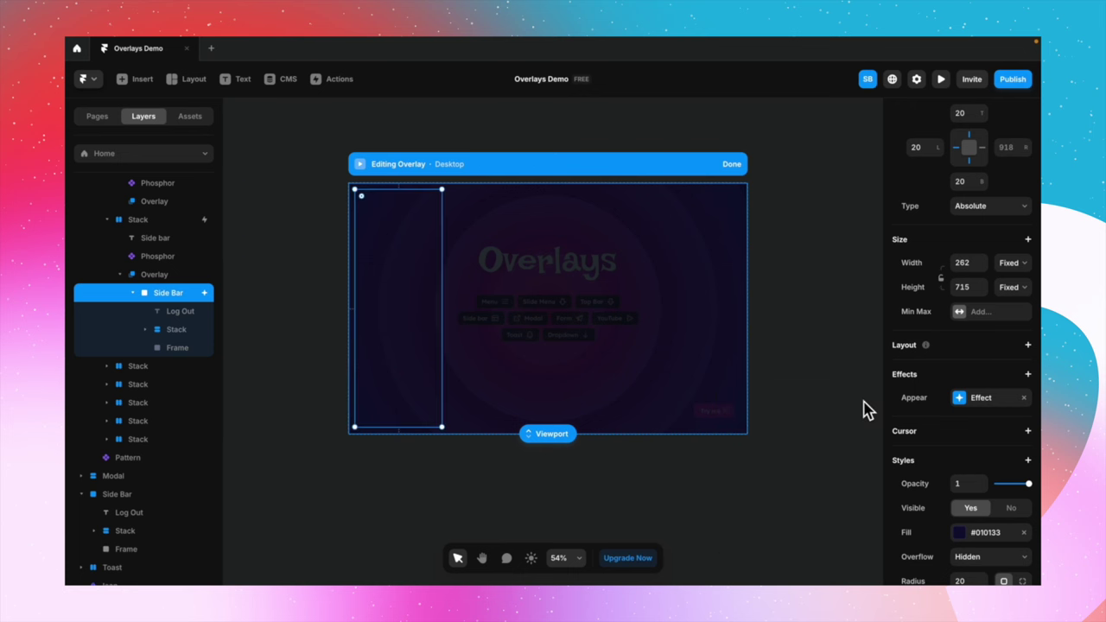
Set the side bar's overlay transition preset to Fade In Out
{"action": "left_click", "coordinate": [627, 258]}
{"action": "left_click", "coordinate": [988, 197]}
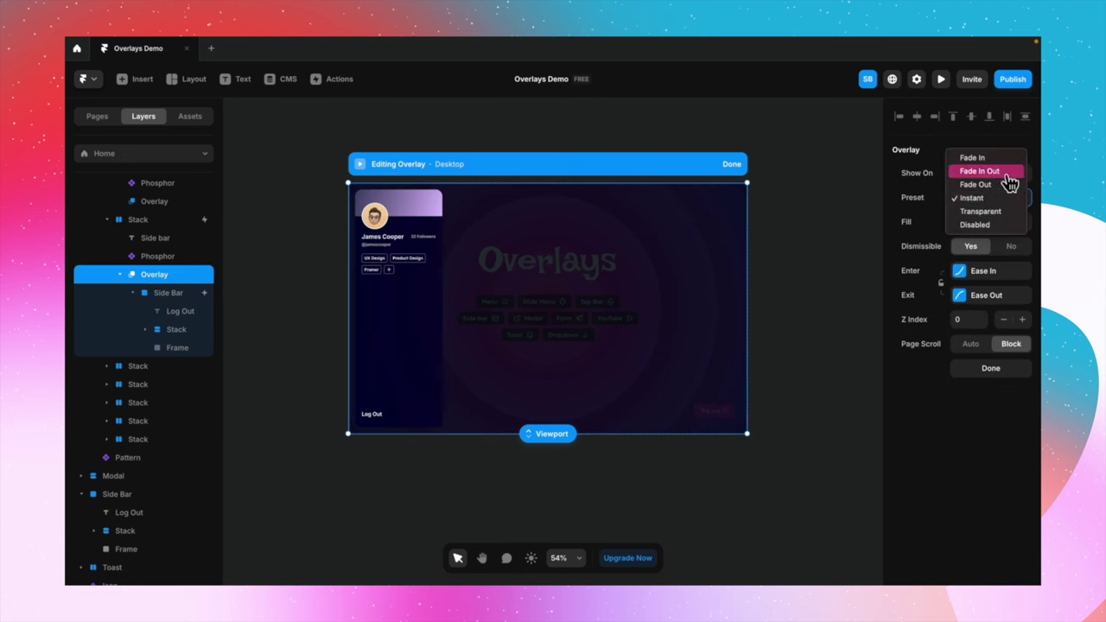
{"action": "left_click", "coordinate": [986, 171]}
{"action": "left_click", "coordinate": [959, 271]}
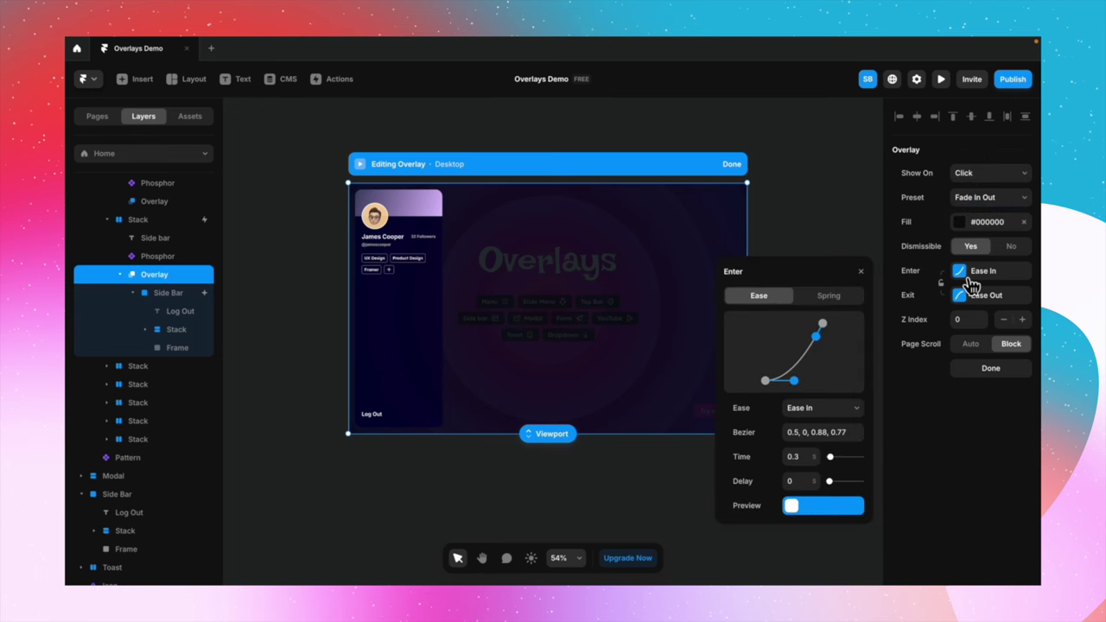
{"action": "left_click", "coordinate": [860, 271]}
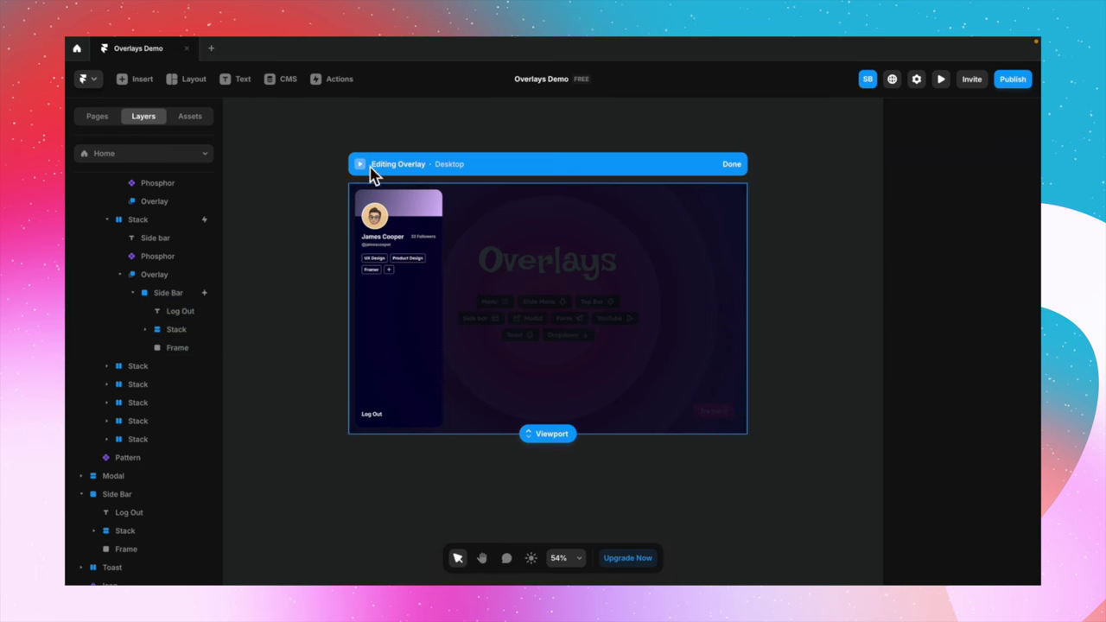
{"action": "left_click", "coordinate": [361, 165]}
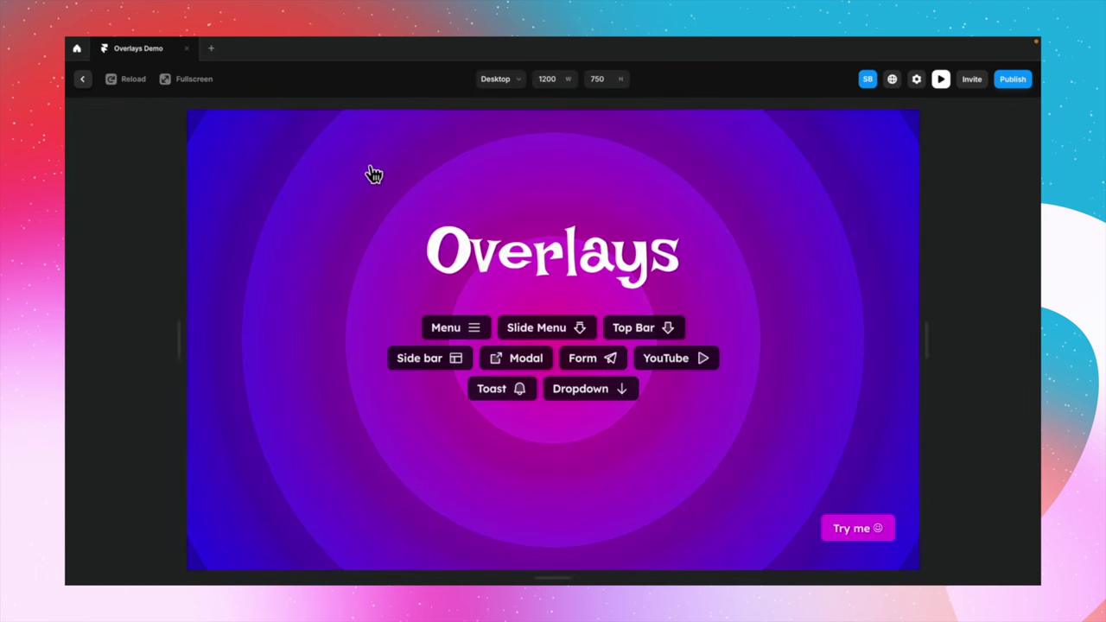
{"action": "left_click", "coordinate": [431, 372]}
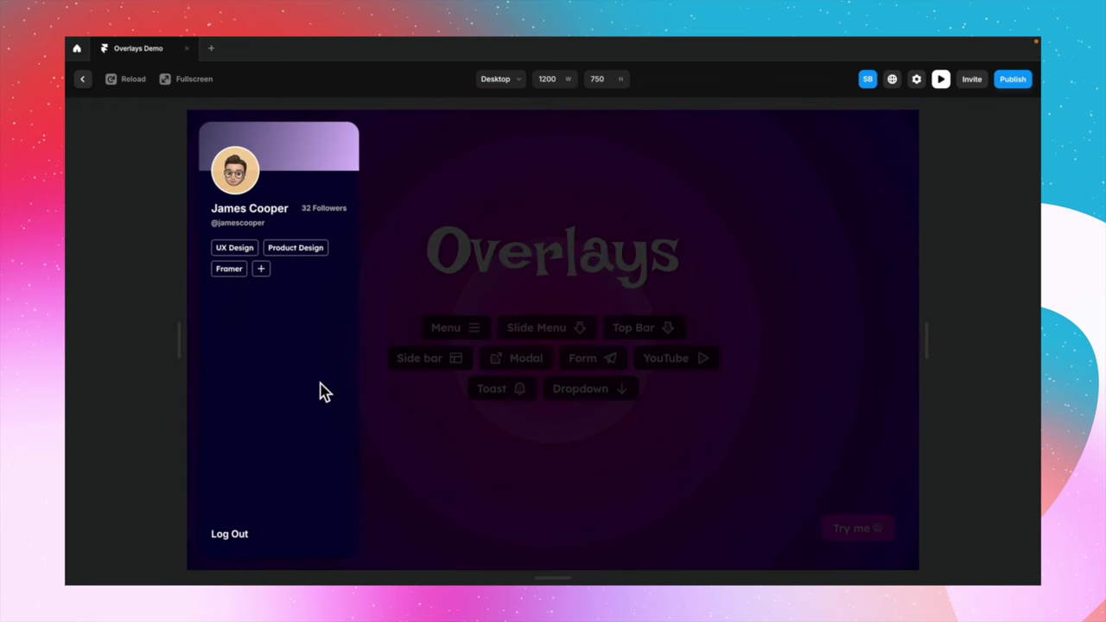
{"action": "left_click", "coordinate": [419, 434]}
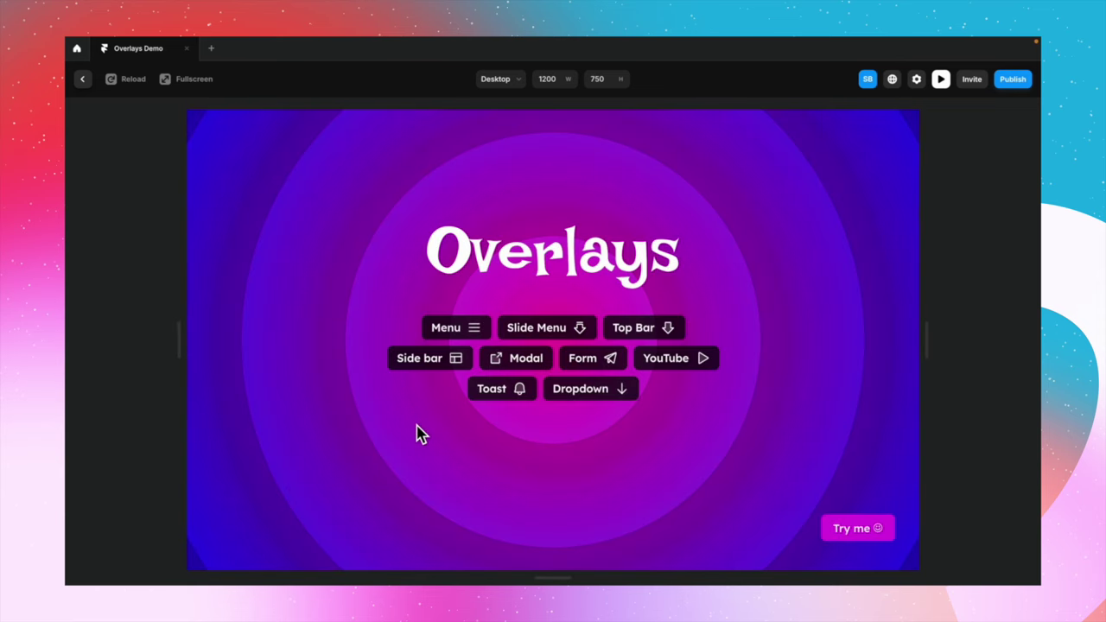
{"action": "left_click", "coordinate": [427, 371]}
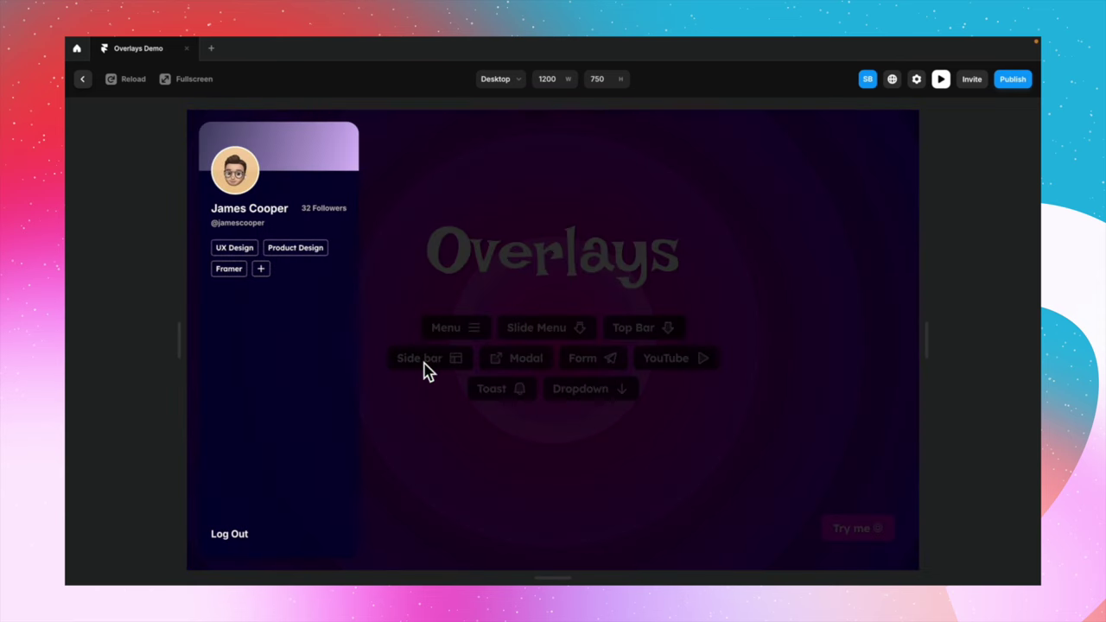
{"action": "left_click", "coordinate": [436, 423]}
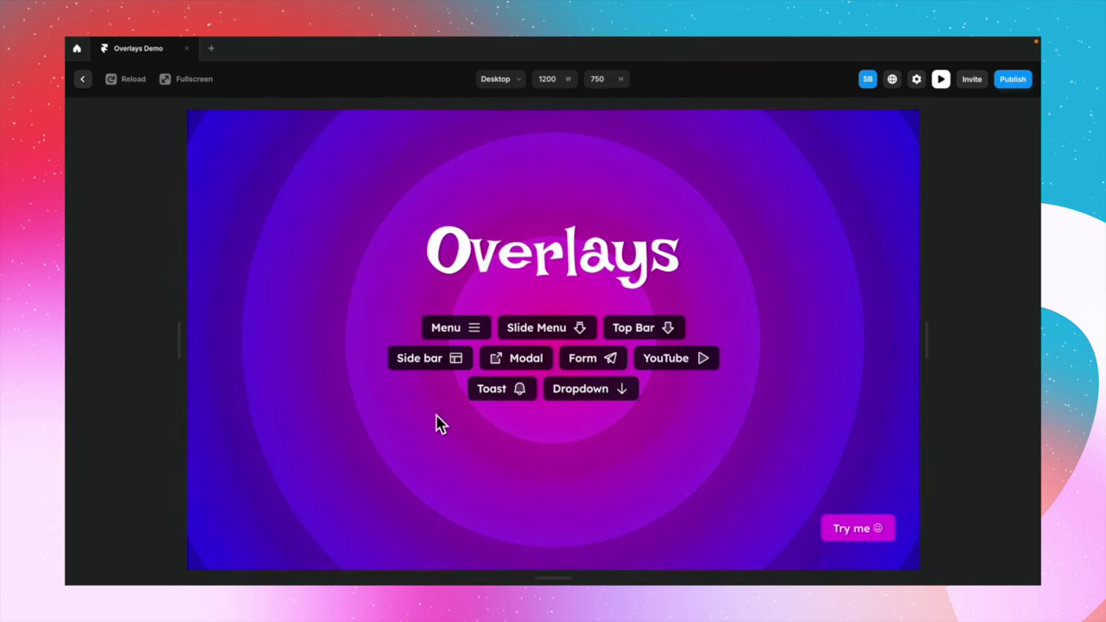
Leave the preview and finish editing the side bar overlay
{"action": "left_click", "coordinate": [84, 82]}
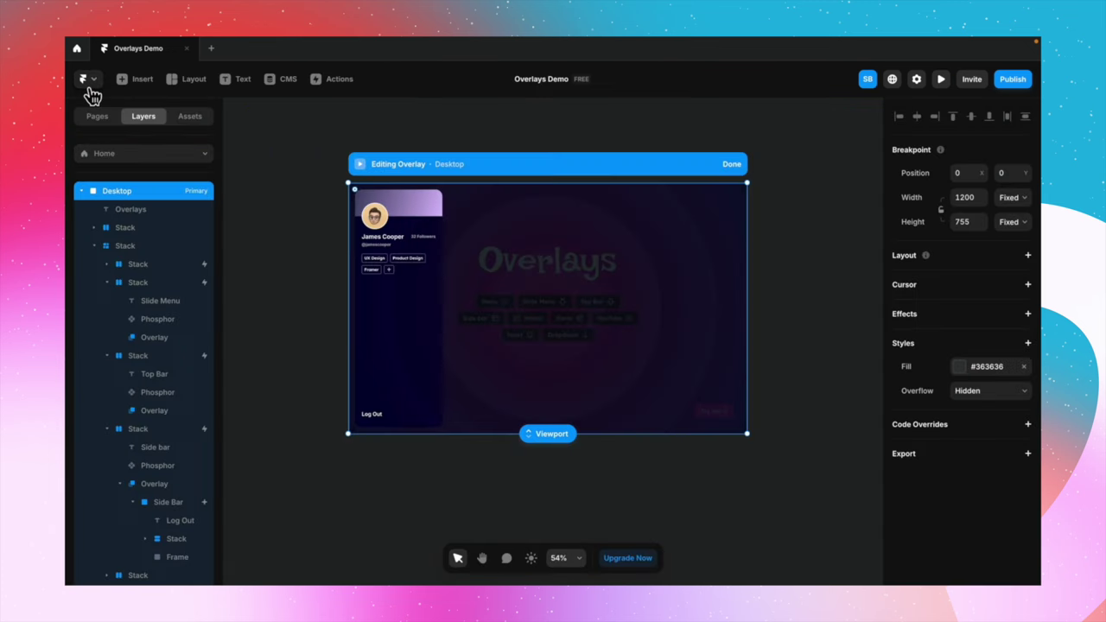
{"action": "left_click", "coordinate": [746, 168]}
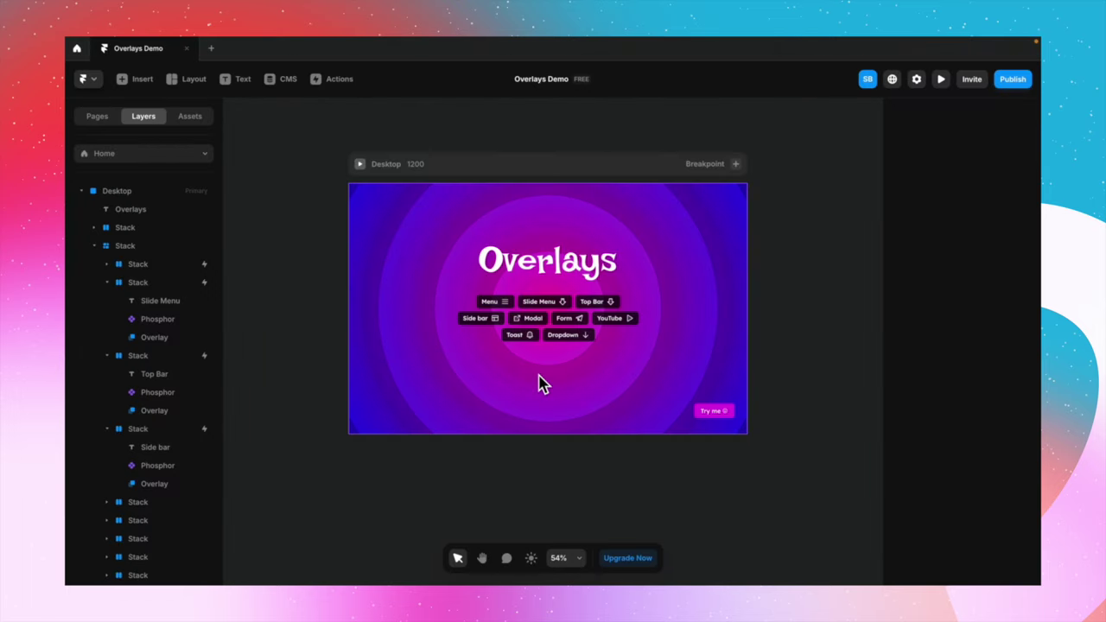
{"action": "scroll", "coordinate": [537, 384], "scroll_direction": "up", "scroll_amount": 5}
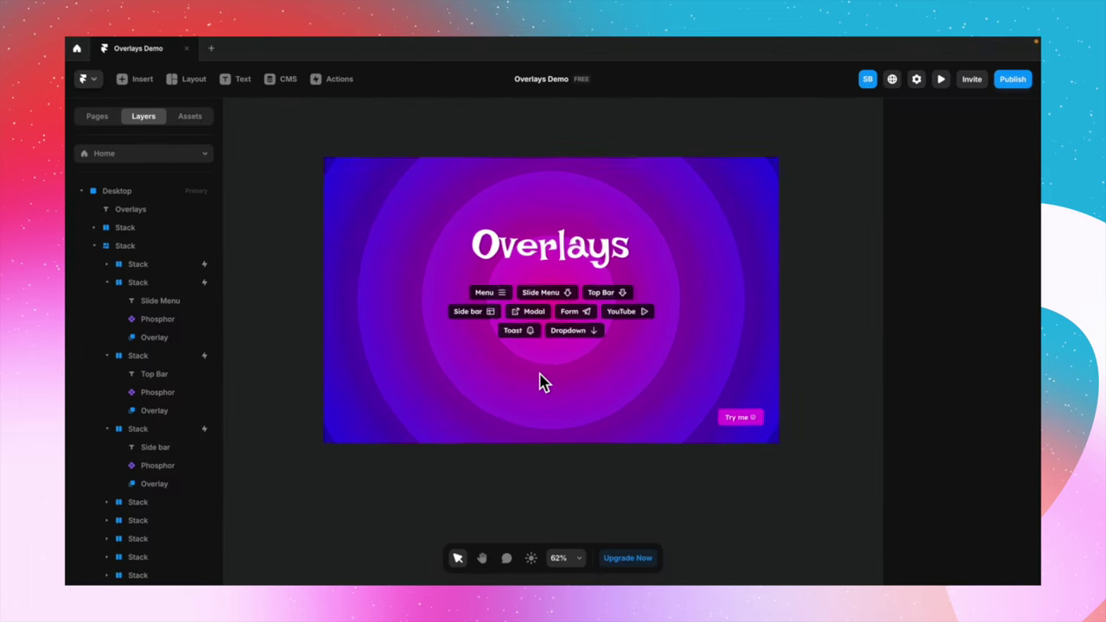
Select the Modal button and give it a new Fixed overlay
{"action": "left_click", "coordinate": [557, 302]}
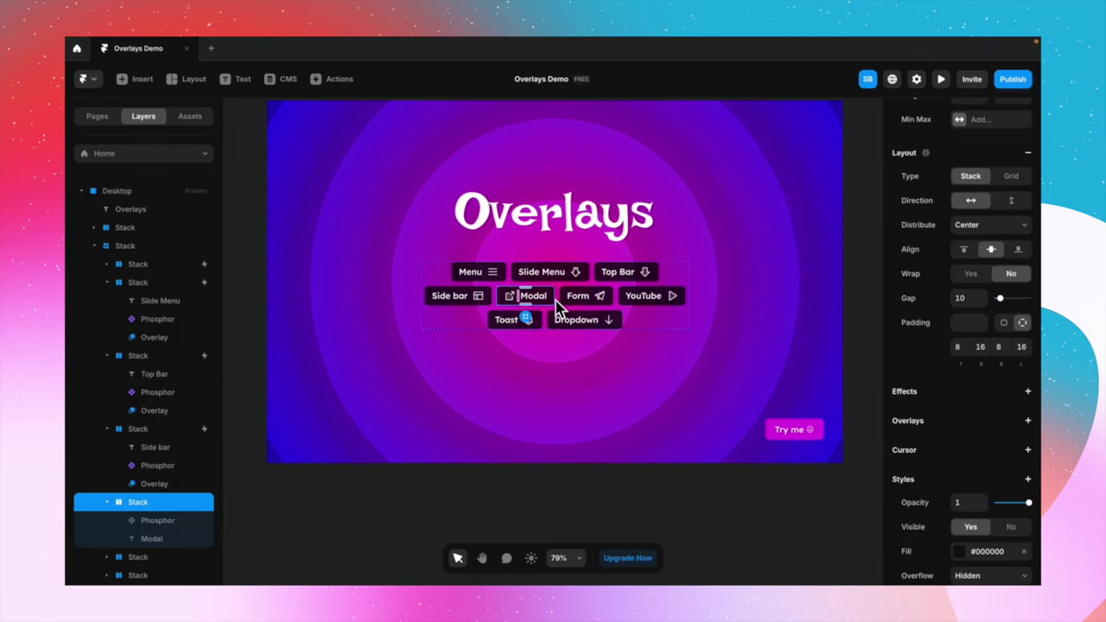
{"action": "scroll", "coordinate": [556, 404], "scroll_direction": "down", "scroll_amount": 5}
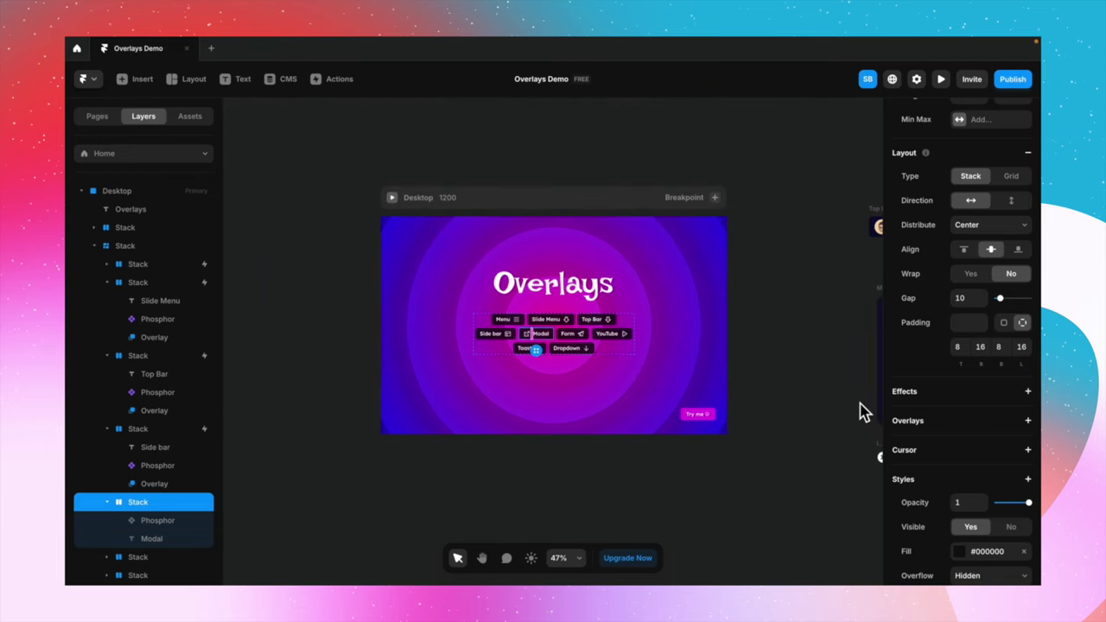
{"action": "left_click", "coordinate": [1028, 421]}
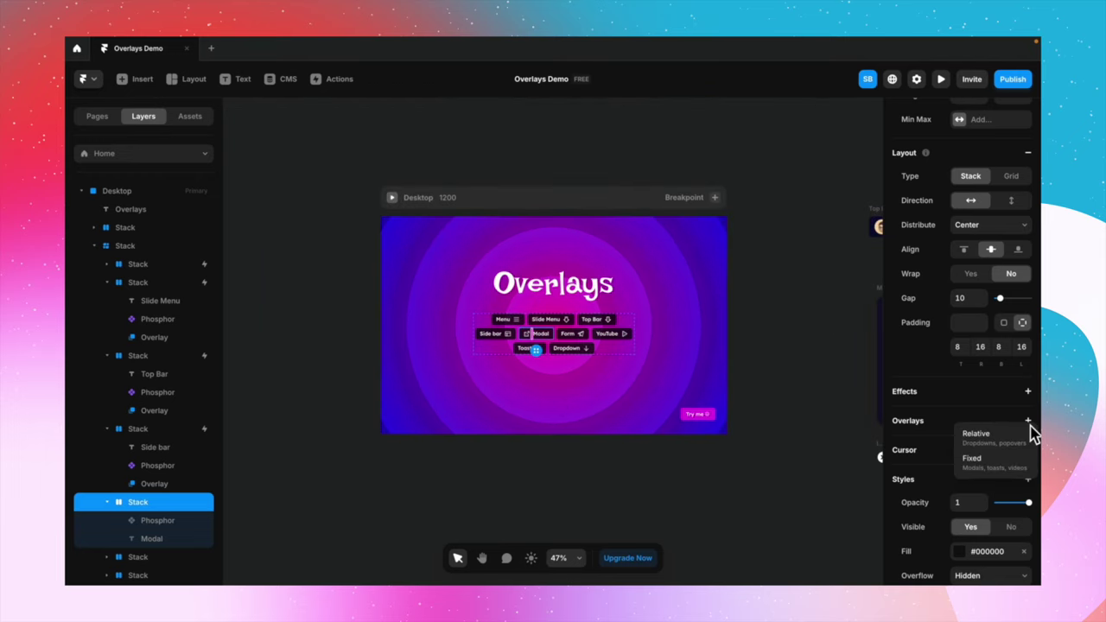
{"action": "left_click", "coordinate": [1003, 467]}
{"action": "left_click", "coordinate": [731, 479]}
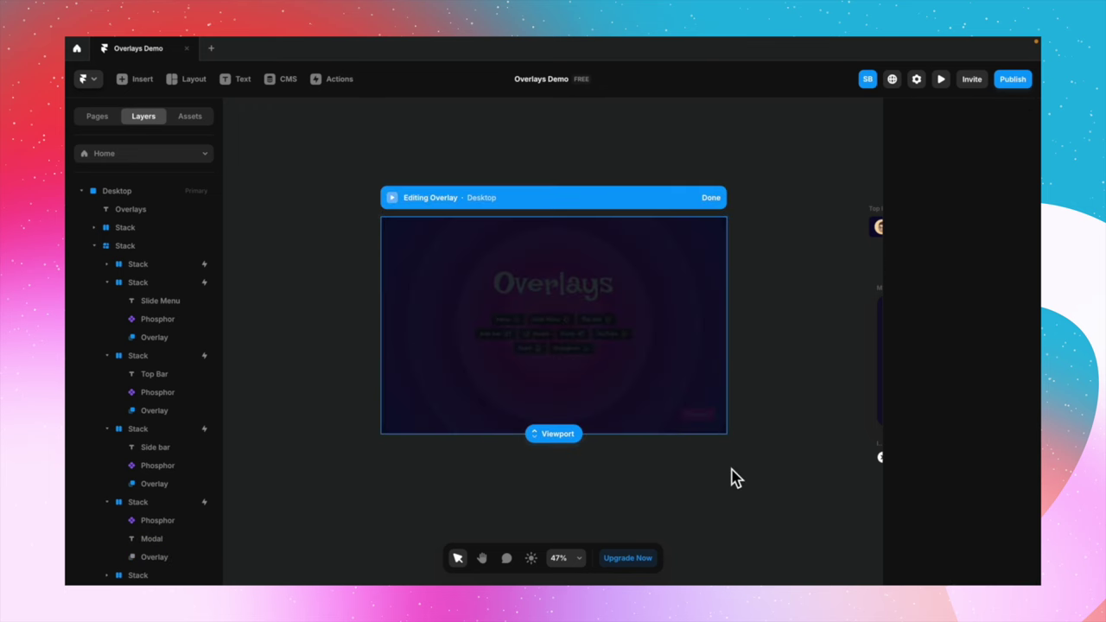
Paste the 400×452 Modal card into the new overlay and drag it to the centre
{"action": "scroll", "coordinate": [731, 479], "scroll_direction": "right", "scroll_amount": 5}
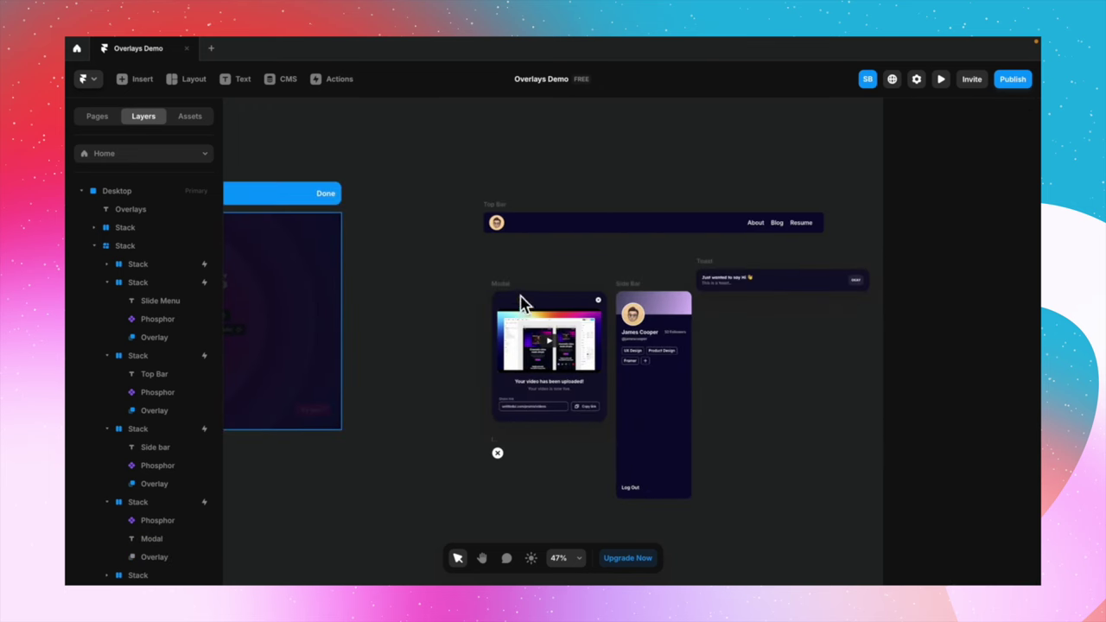
{"action": "left_click", "coordinate": [510, 297]}
{"action": "scroll", "coordinate": [506, 296], "scroll_direction": "left", "scroll_amount": 4}
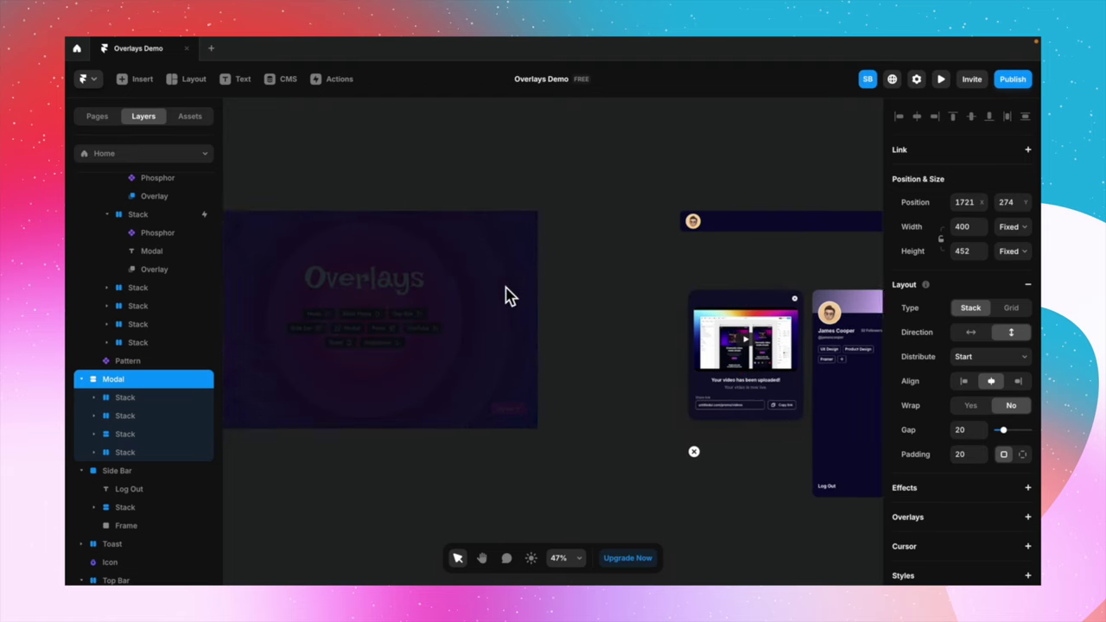
{"action": "left_click", "coordinate": [424, 254]}
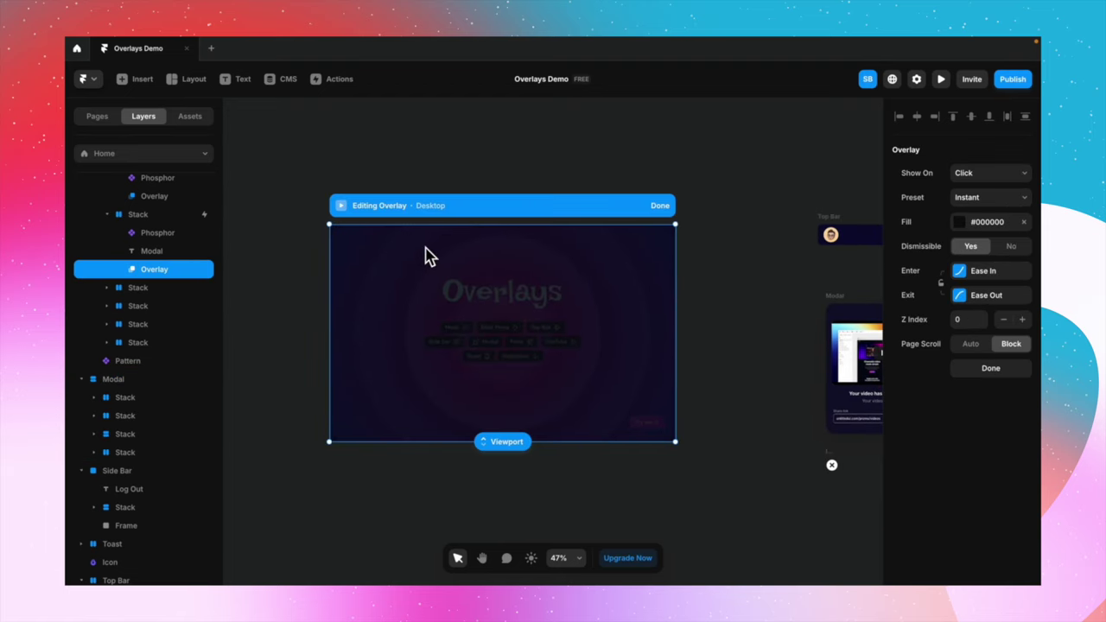
{"action": "key", "text": "ctrl+v"}
{"action": "left_click_drag", "start_coordinate": [435, 328], "coordinate": [522, 364]}
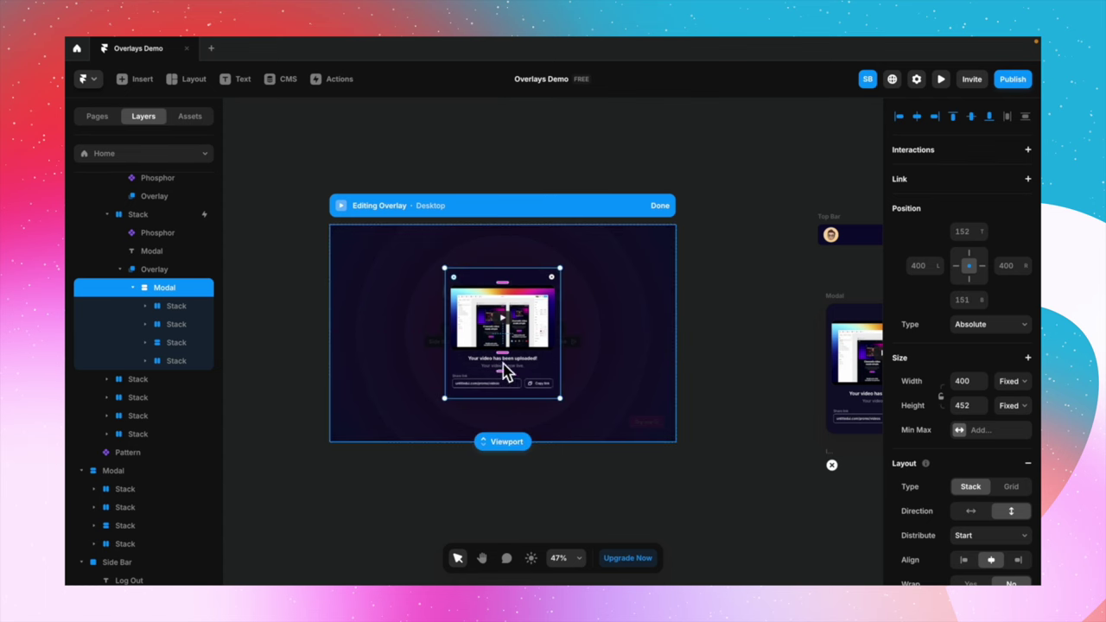
{"action": "scroll", "coordinate": [515, 359], "scroll_direction": "up", "scroll_amount": 5}
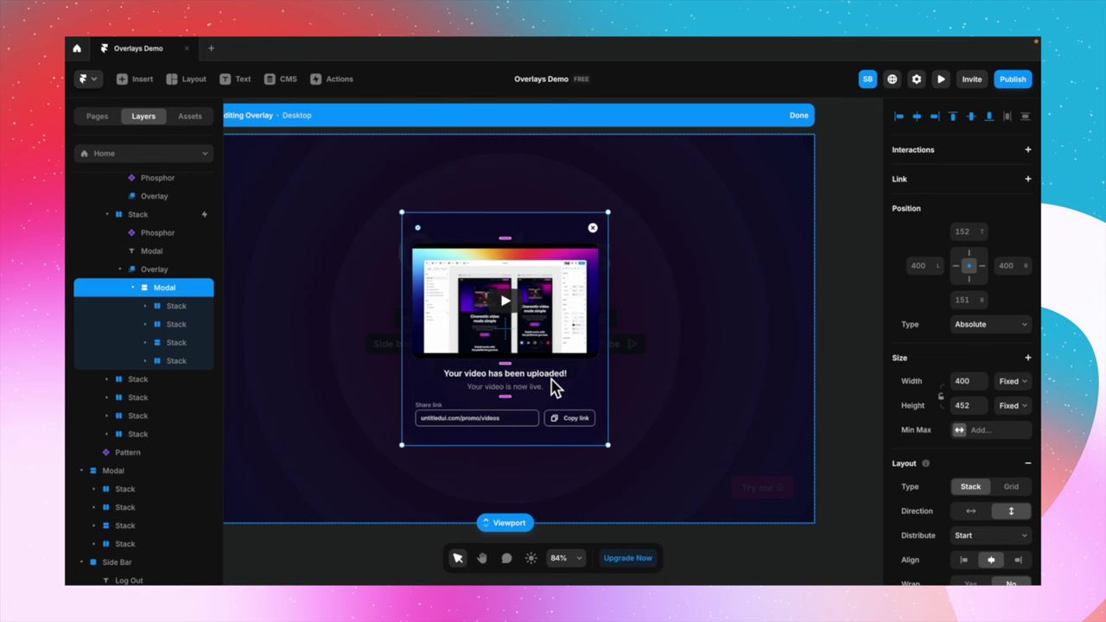
{"action": "scroll", "coordinate": [553, 389], "scroll_direction": "left", "scroll_amount": 2}
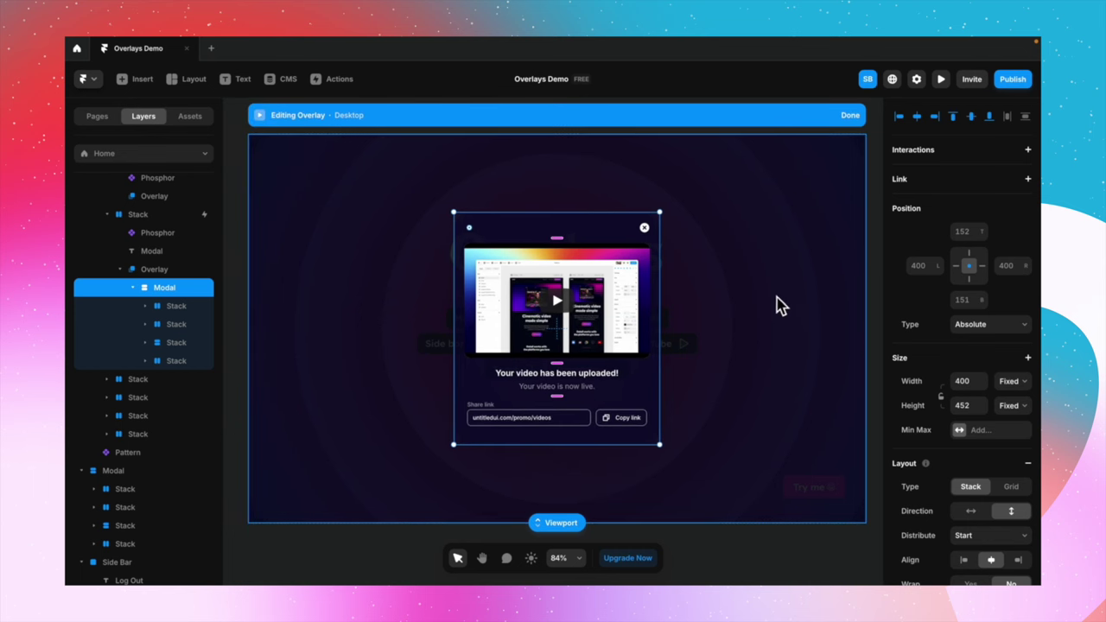
{"action": "left_click", "coordinate": [745, 387]}
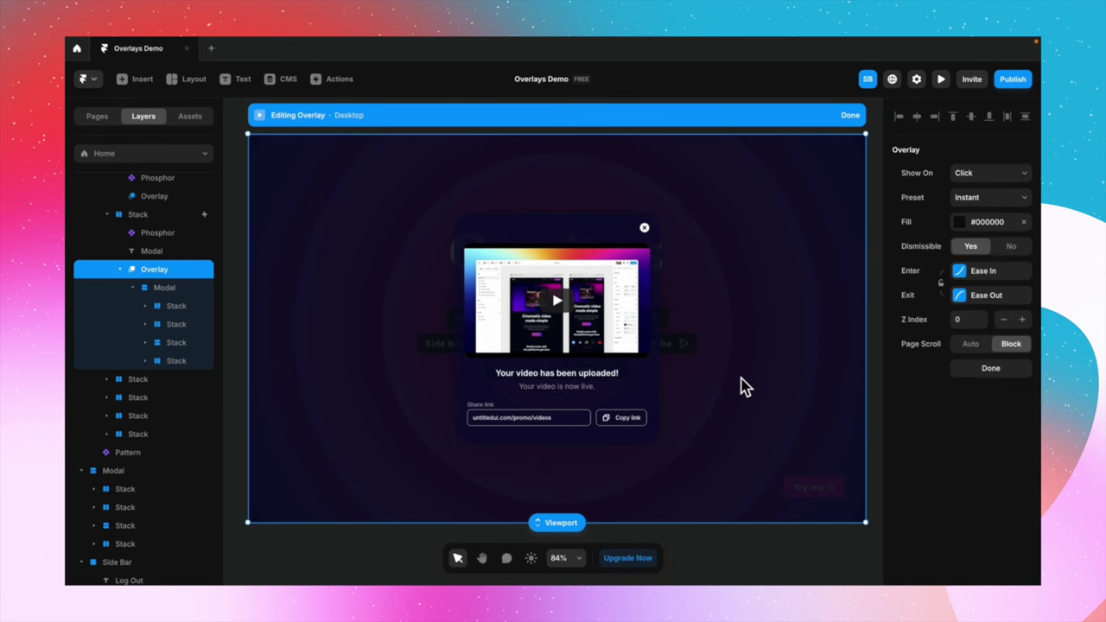
Remove the overlay's backdrop fill and set the Modal's #090930 fill to 100% opacity
{"action": "left_click", "coordinate": [1024, 222]}
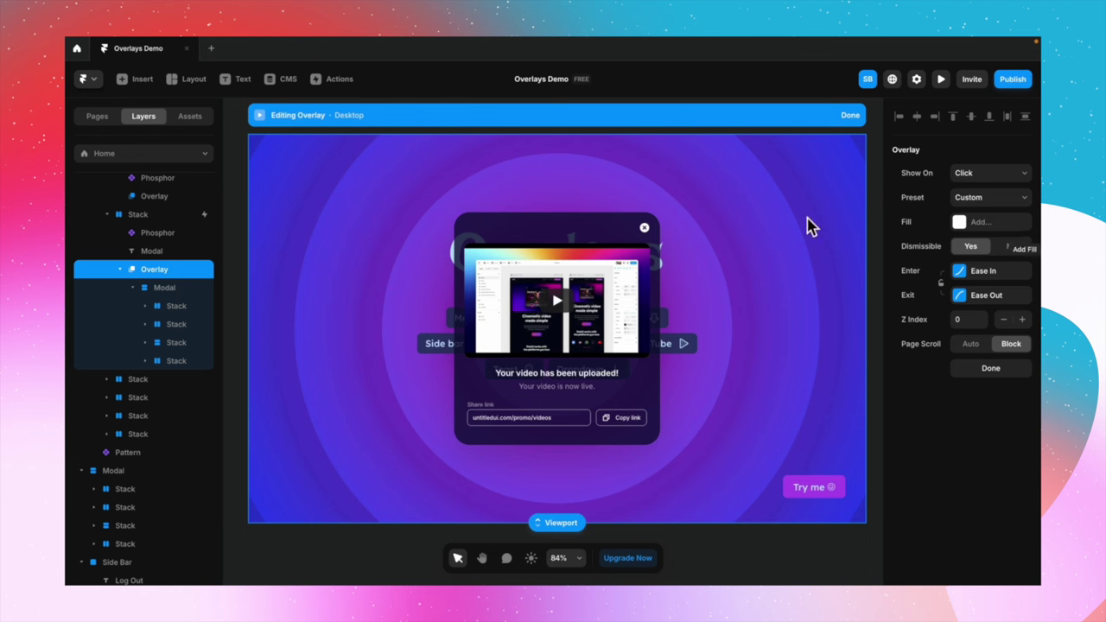
{"action": "left_click", "coordinate": [607, 230]}
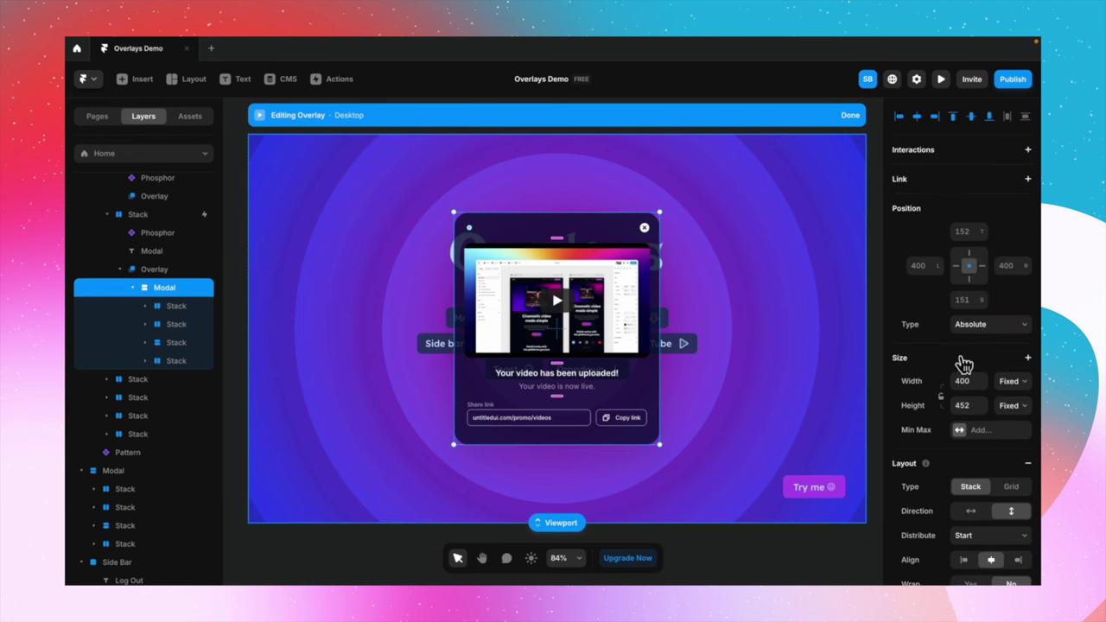
{"action": "scroll", "coordinate": [964, 406], "scroll_direction": "down", "scroll_amount": 5}
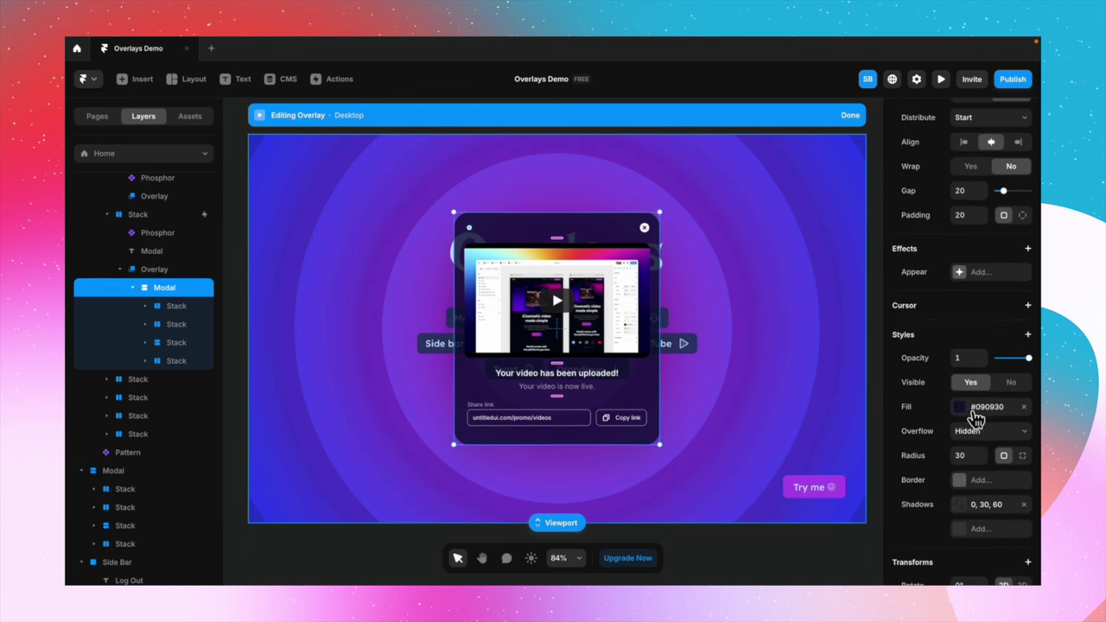
{"action": "left_click", "coordinate": [970, 413]}
{"action": "left_click_drag", "start_coordinate": [799, 470], "coordinate": [868, 484]}
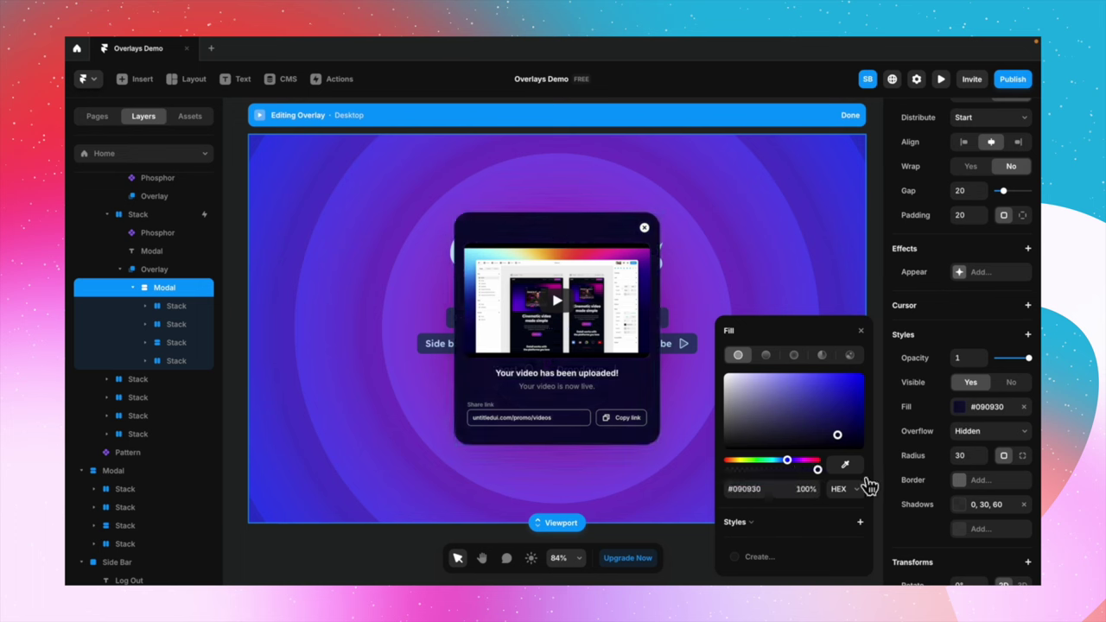
{"action": "left_click", "coordinate": [869, 343]}
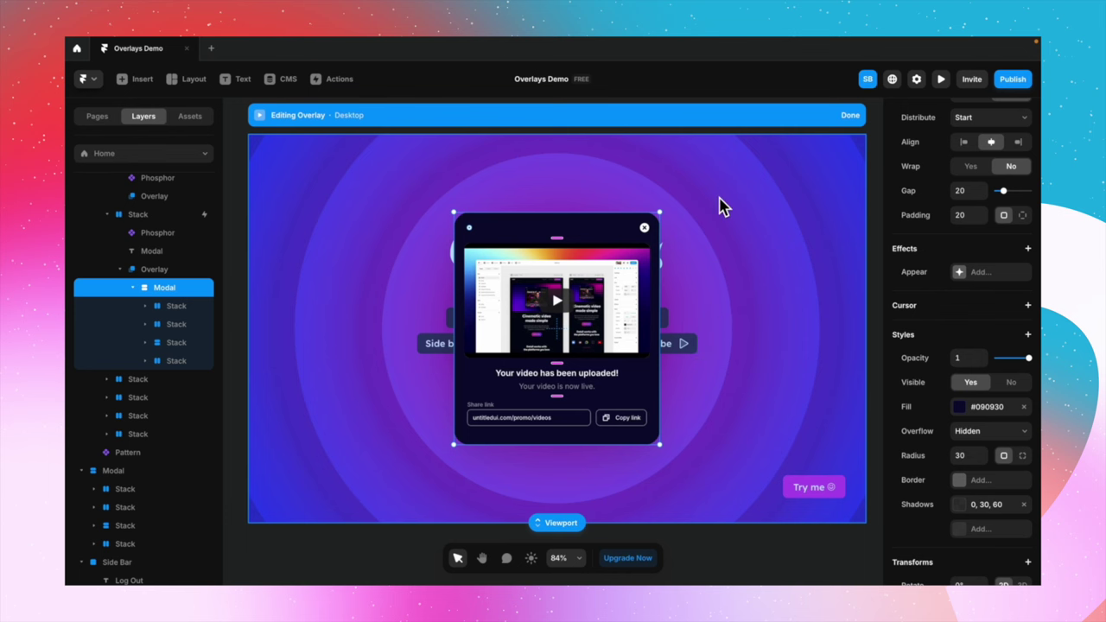
{"action": "scroll", "coordinate": [710, 250], "scroll_direction": "down", "scroll_amount": 5}
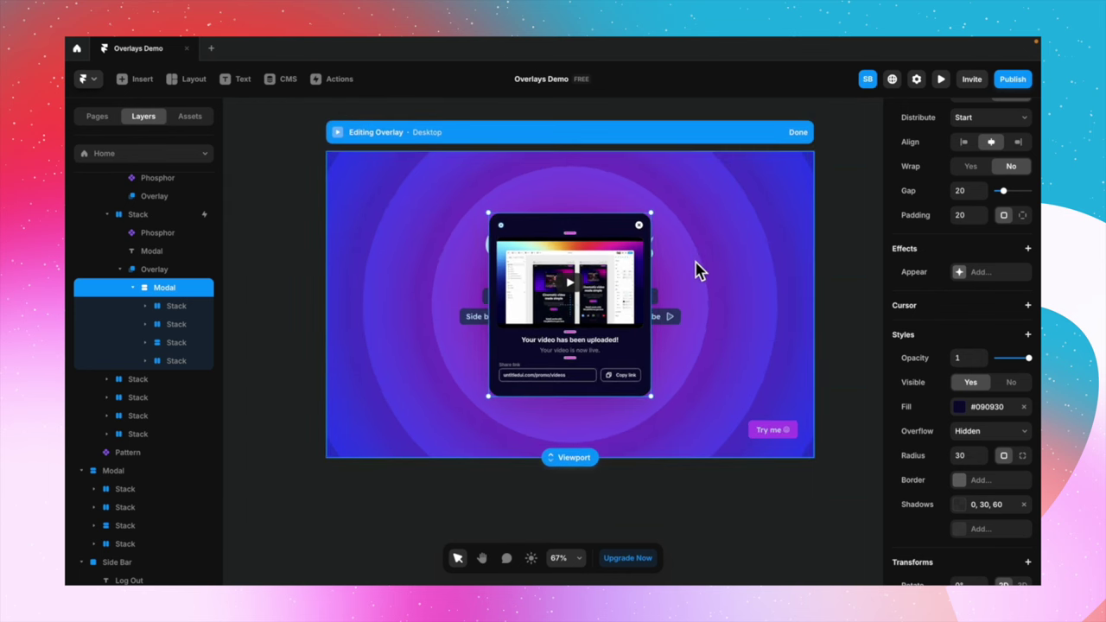
Draw a new white frame in the overlay and place it beneath the Modal layer
{"action": "key", "text": "f"}
{"action": "mouse_move", "coordinate": [366, 206]}
{"action": "left_mouse_down"}
{"action": "mouse_move", "coordinate": [464, 383]}
{"action": "mouse_move", "coordinate": [451, 380]}
{"action": "left_mouse_up"}
{"action": "left_click_drag", "start_coordinate": [456, 334], "coordinate": [724, 352]}
{"action": "left_click", "coordinate": [142, 307]}
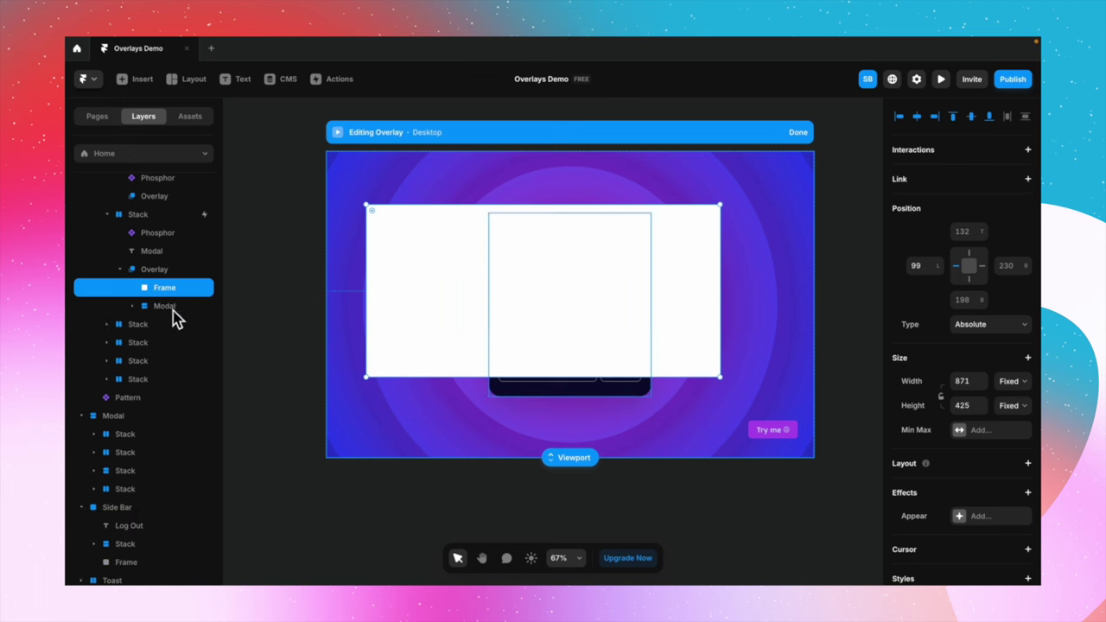
{"action": "left_click", "coordinate": [176, 316]}
{"action": "left_click_drag", "start_coordinate": [181, 313], "coordinate": [185, 288]}
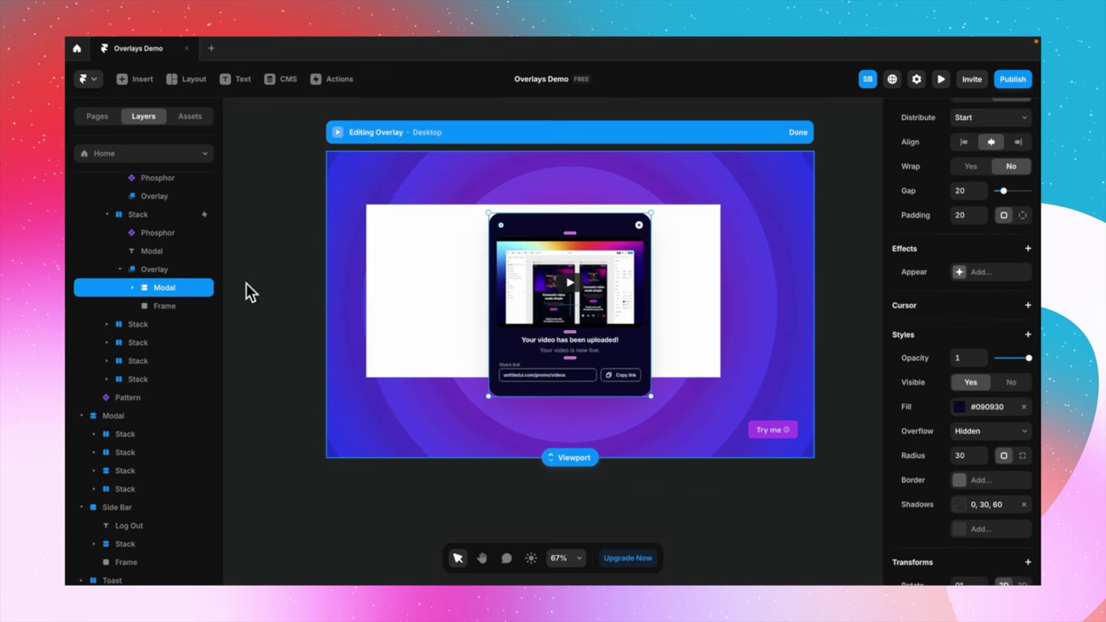
{"action": "left_click", "coordinate": [409, 308]}
{"action": "left_click_drag", "start_coordinate": [434, 377], "coordinate": [434, 468]}
Set the new frame's width and height to Relative 100%
{"action": "left_click", "coordinate": [1011, 381]}
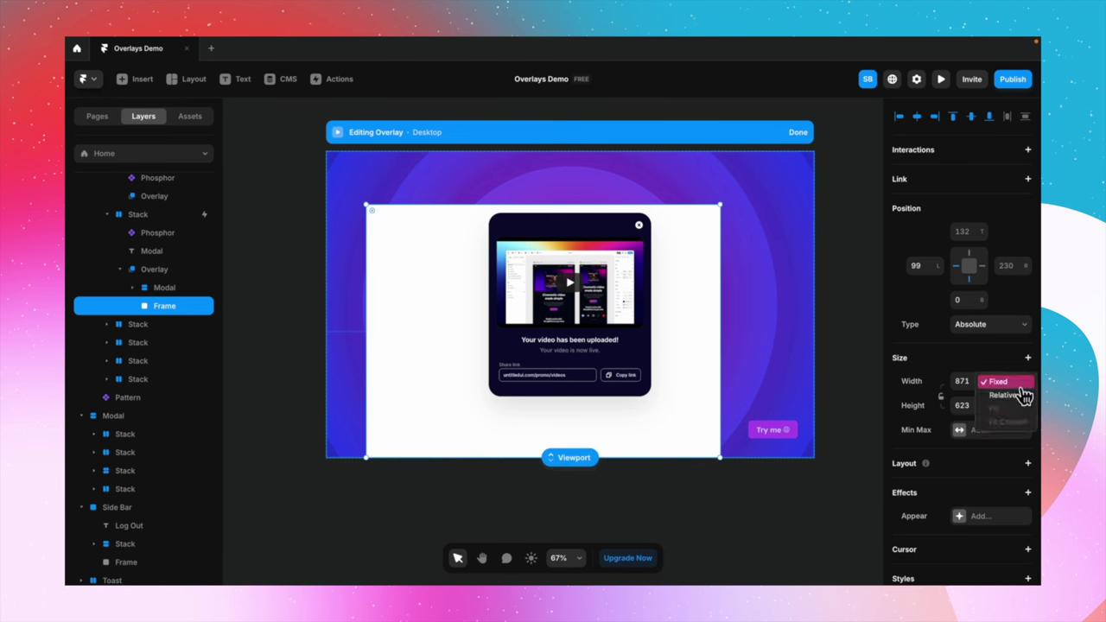
{"action": "left_click", "coordinate": [1004, 396]}
{"action": "left_click", "coordinate": [970, 382]}
{"action": "type", "text": "100%"}
{"action": "key", "text": "Return"}
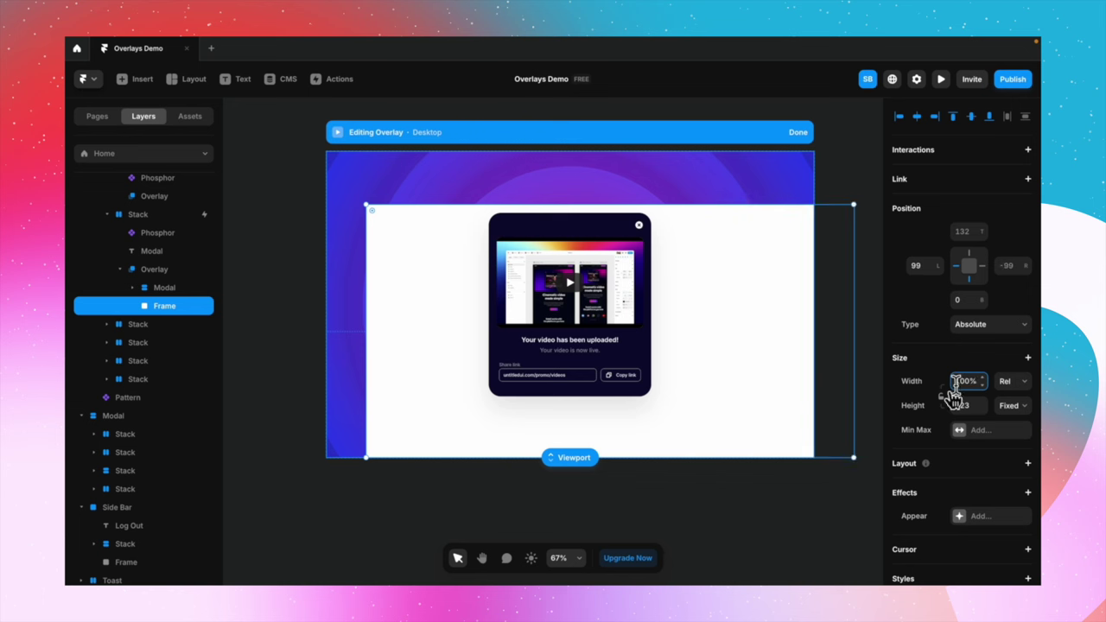
{"action": "left_click", "coordinate": [1012, 408]}
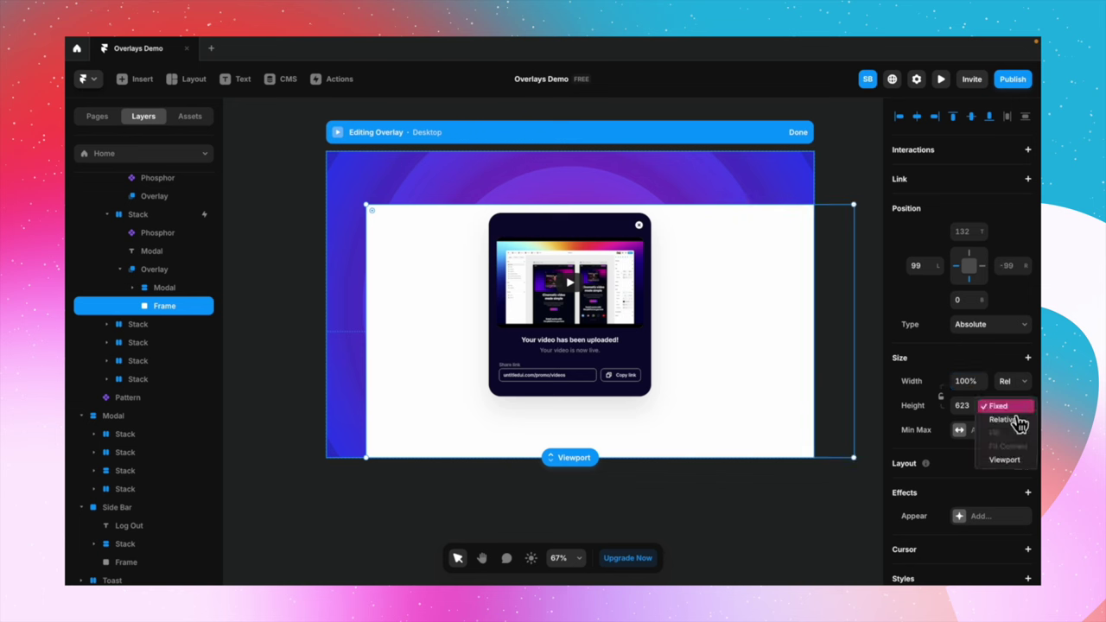
{"action": "left_click", "coordinate": [1003, 420]}
{"action": "left_click", "coordinate": [970, 408]}
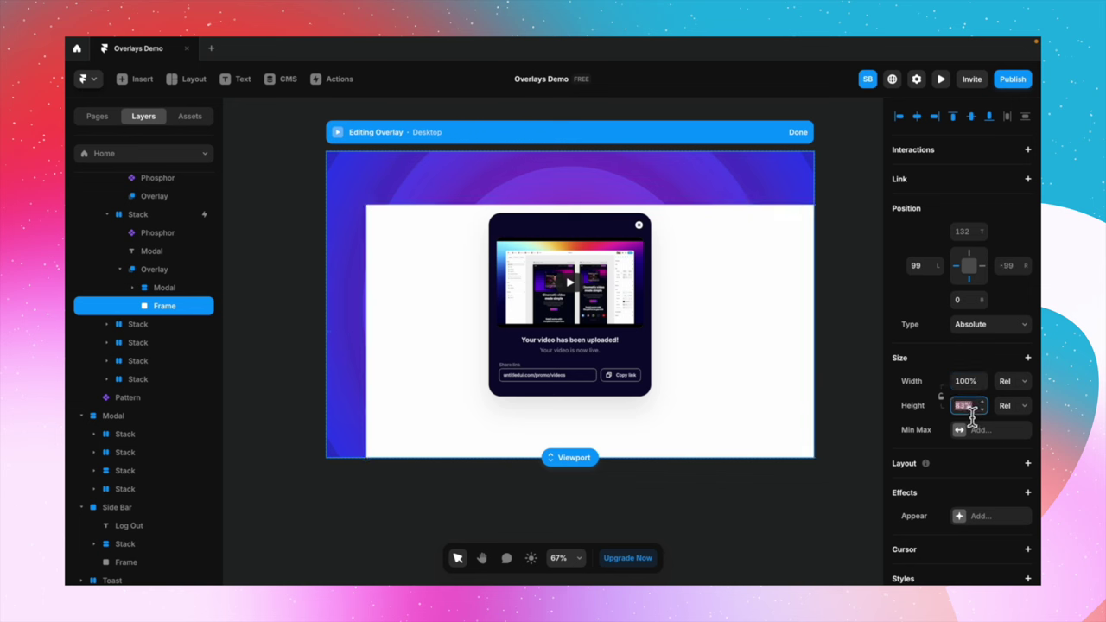
{"action": "type", "text": "100"}
{"action": "key", "text": "Return"}
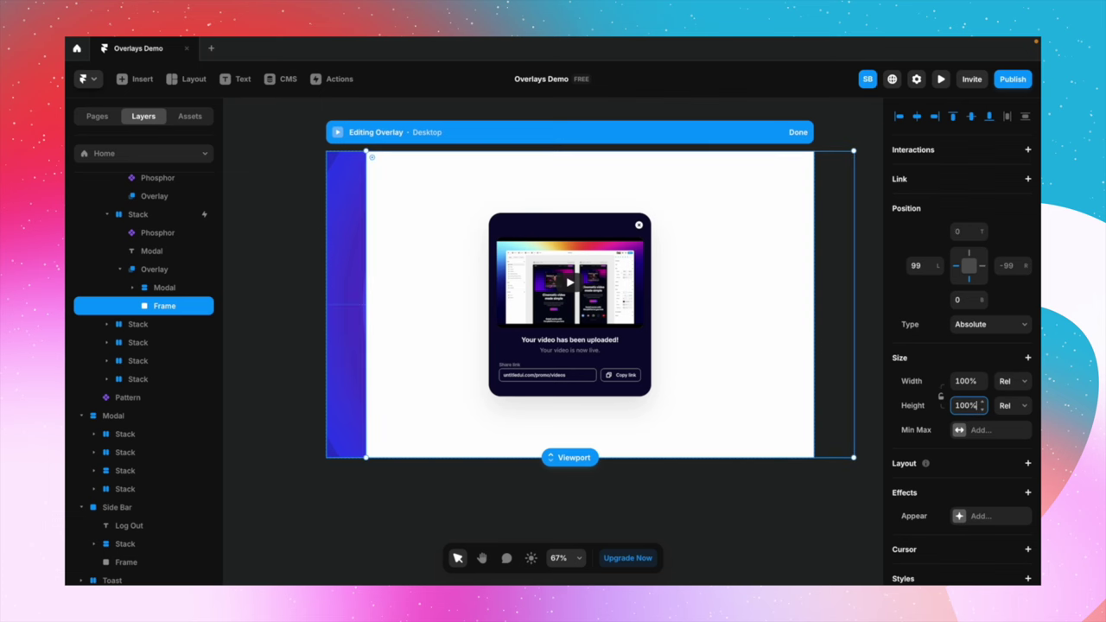
{"action": "left_click", "coordinate": [746, 382]}
{"action": "left_click", "coordinate": [710, 397]}
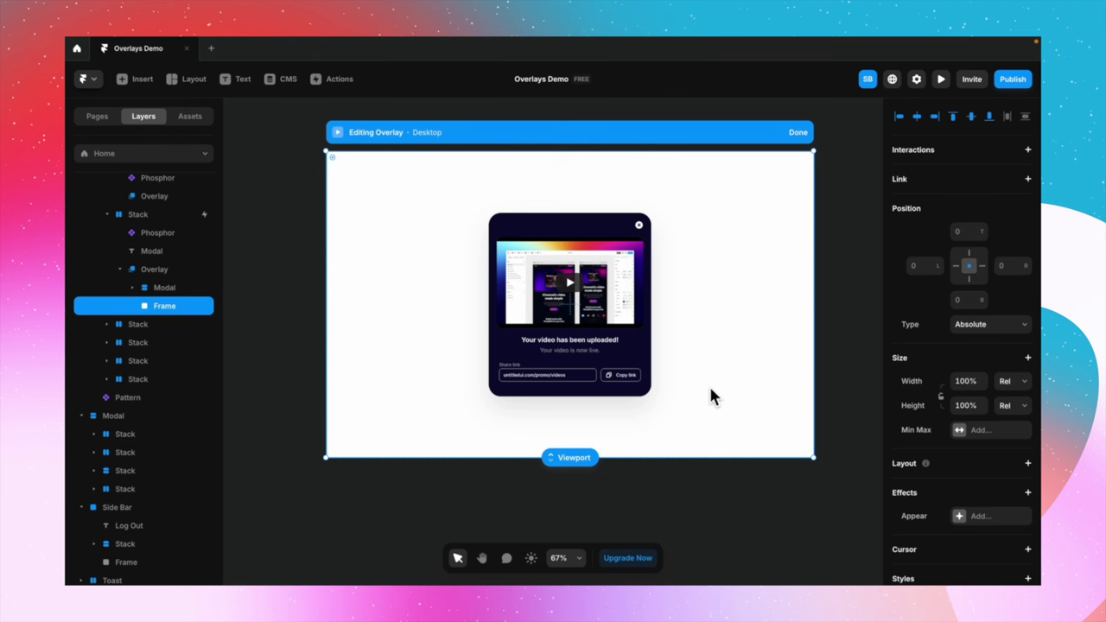
{"action": "scroll", "coordinate": [940, 482], "scroll_direction": "down", "scroll_amount": 8}
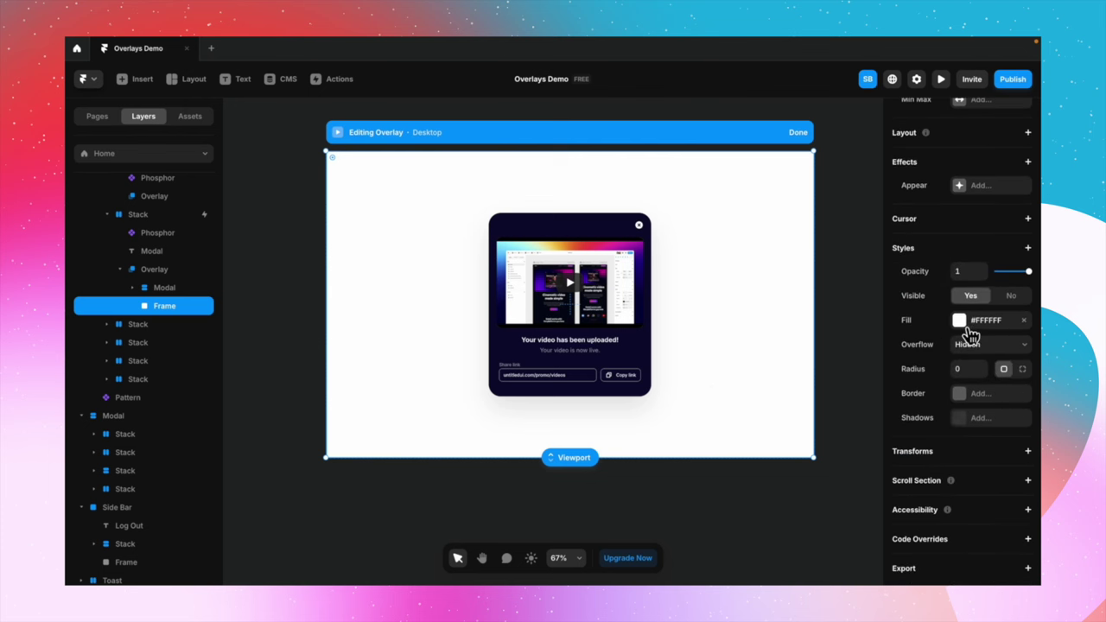
Fill the frame with a diagonal purple linear gradient ending at #5E114C, slightly transparent
{"action": "left_click", "coordinate": [971, 335]}
{"action": "left_click", "coordinate": [766, 332]}
{"action": "left_click_drag", "start_coordinate": [567, 158], "coordinate": [593, 251]}
{"action": "left_click", "coordinate": [745, 461]}
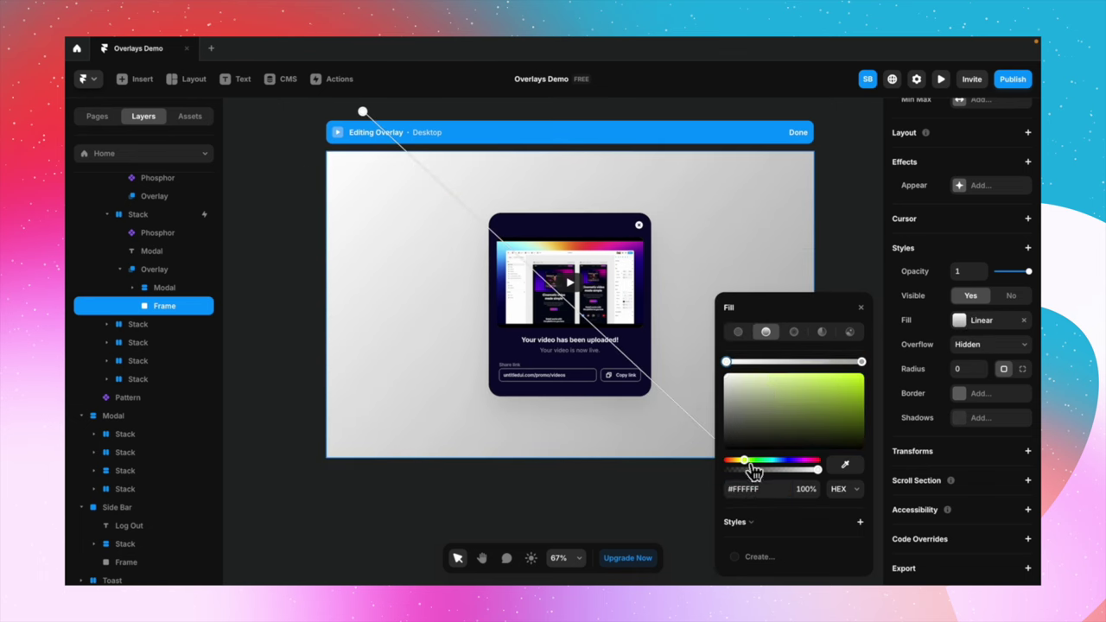
{"action": "left_click", "coordinate": [815, 461]}
{"action": "left_click", "coordinate": [862, 362]}
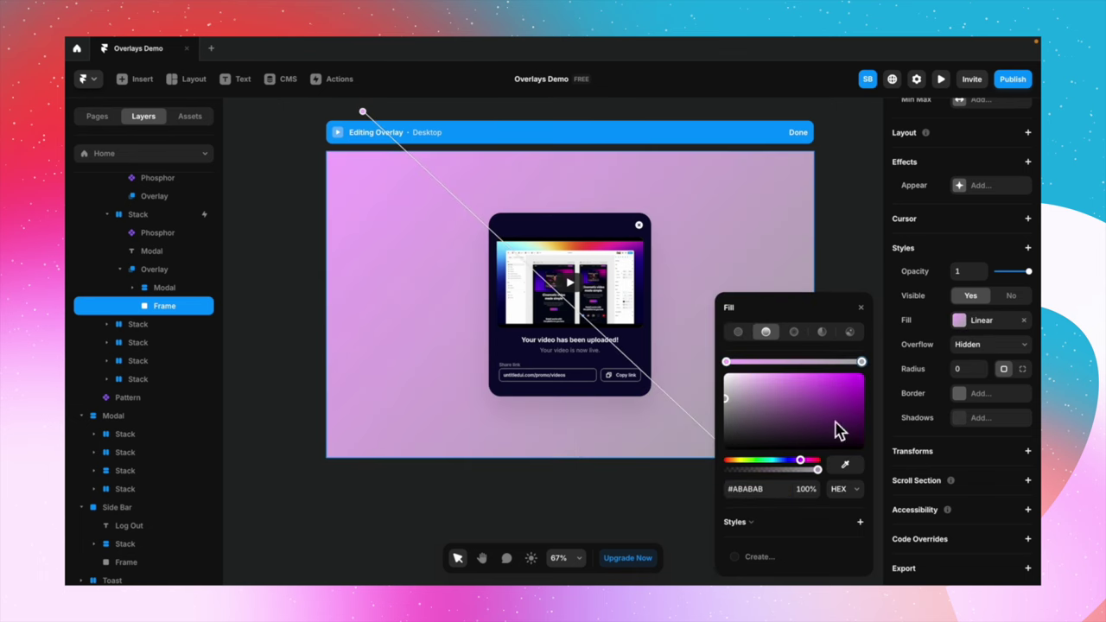
{"action": "left_click", "coordinate": [838, 421]}
{"action": "left_click", "coordinate": [806, 461]}
{"action": "left_click", "coordinate": [810, 461]}
{"action": "left_click", "coordinate": [806, 469]}
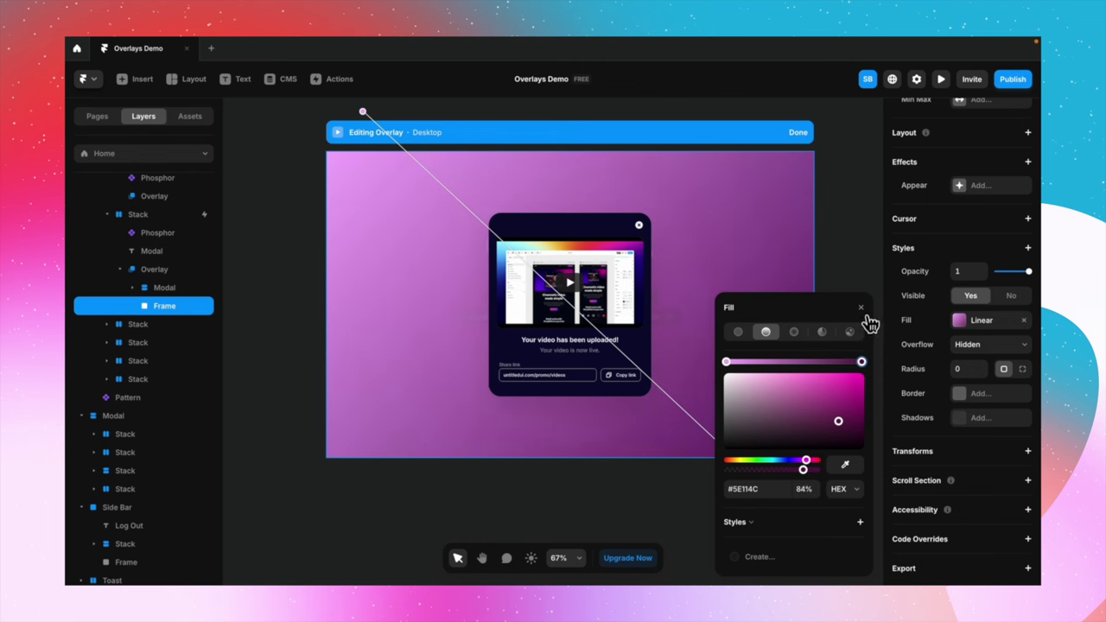
{"action": "left_click", "coordinate": [860, 343]}
{"action": "left_click", "coordinate": [786, 338]}
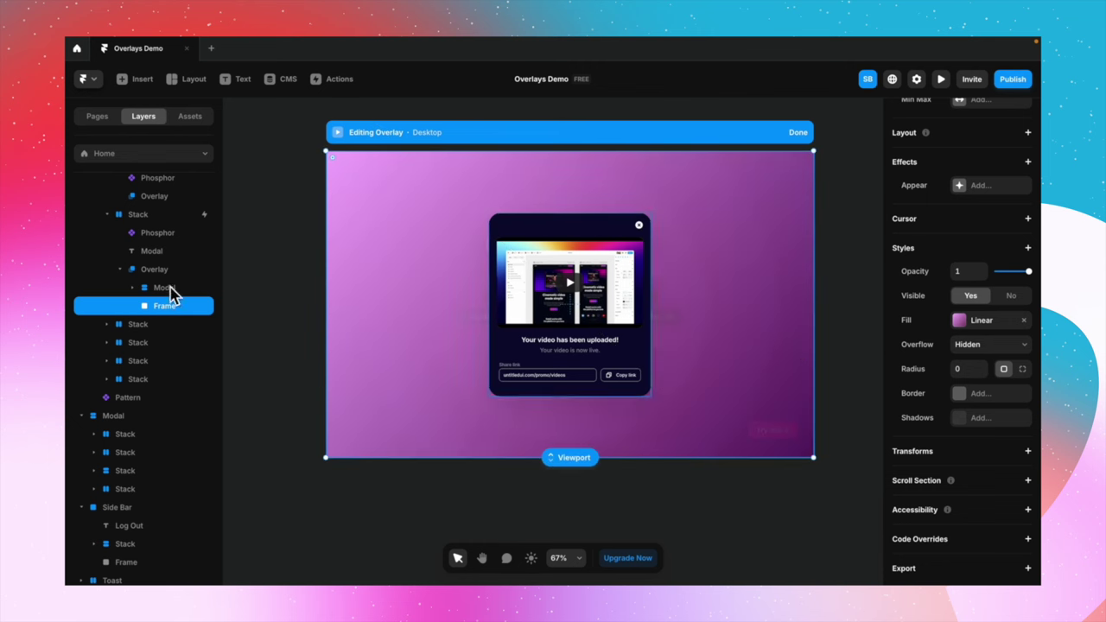
Try a black backdrop fill on the Overlay, then remove it again
{"action": "left_click", "coordinate": [171, 271]}
{"action": "left_click", "coordinate": [978, 224]}
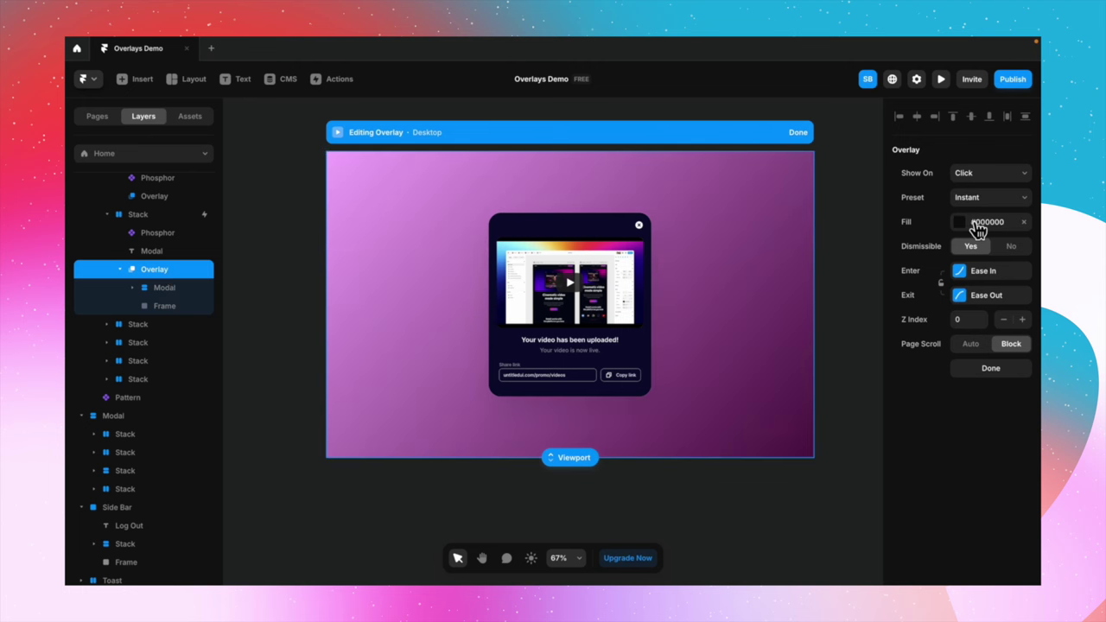
{"action": "left_click", "coordinate": [1025, 224]}
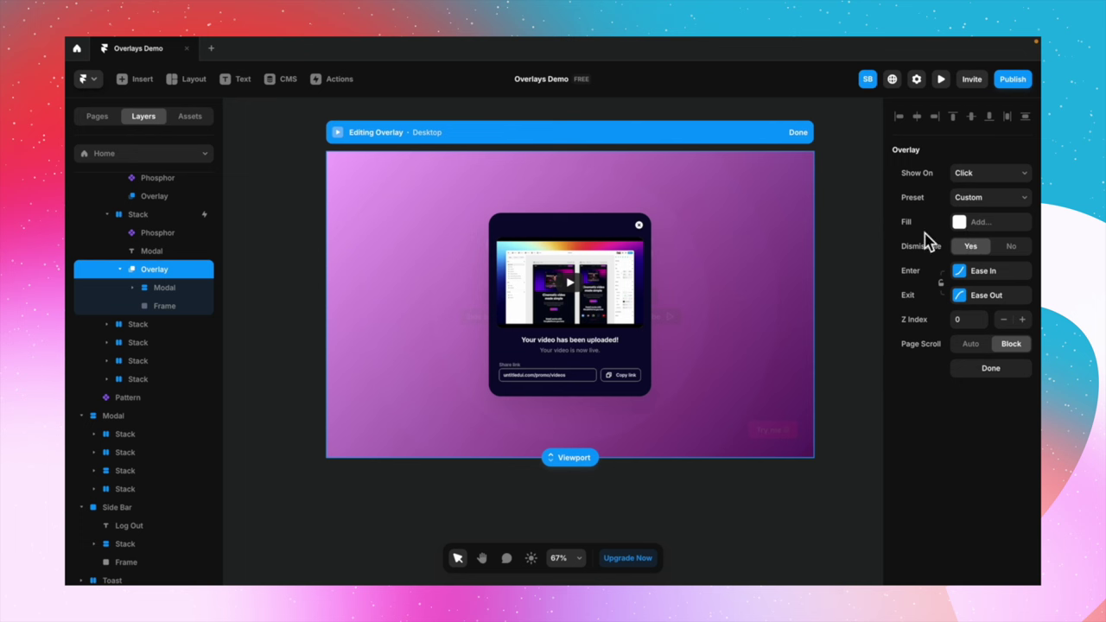
{"action": "left_click", "coordinate": [845, 331]}
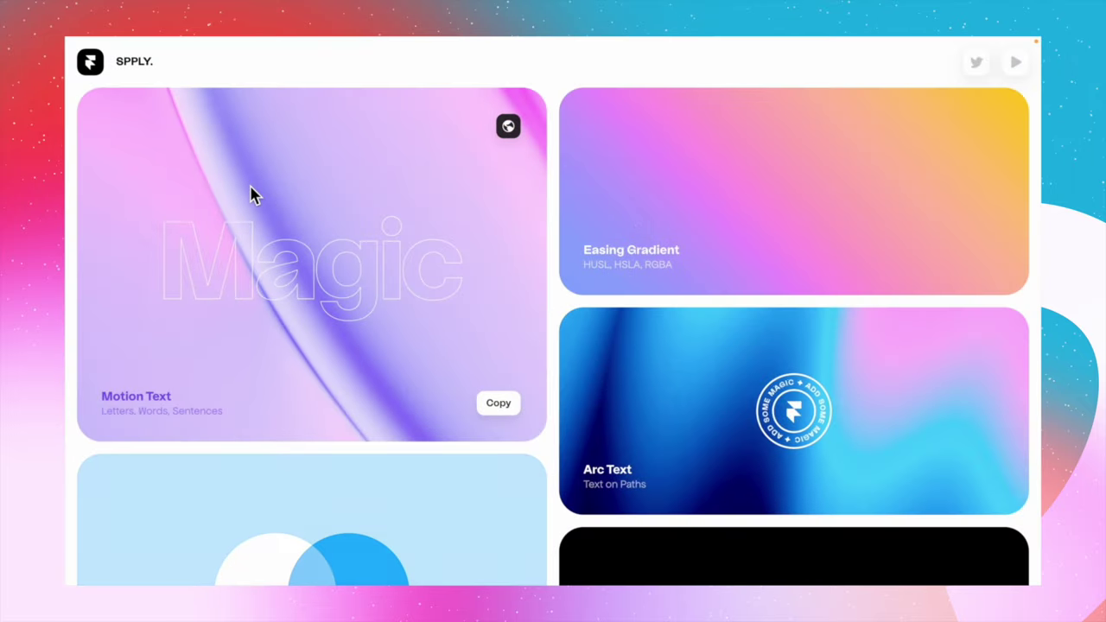
Scroll the SPPLY component grid down to the Particles component
{"action": "scroll", "coordinate": [251, 189], "scroll_direction": "down", "scroll_amount": 8}
{"action": "scroll", "coordinate": [250, 186], "scroll_direction": "down", "scroll_amount": 10}
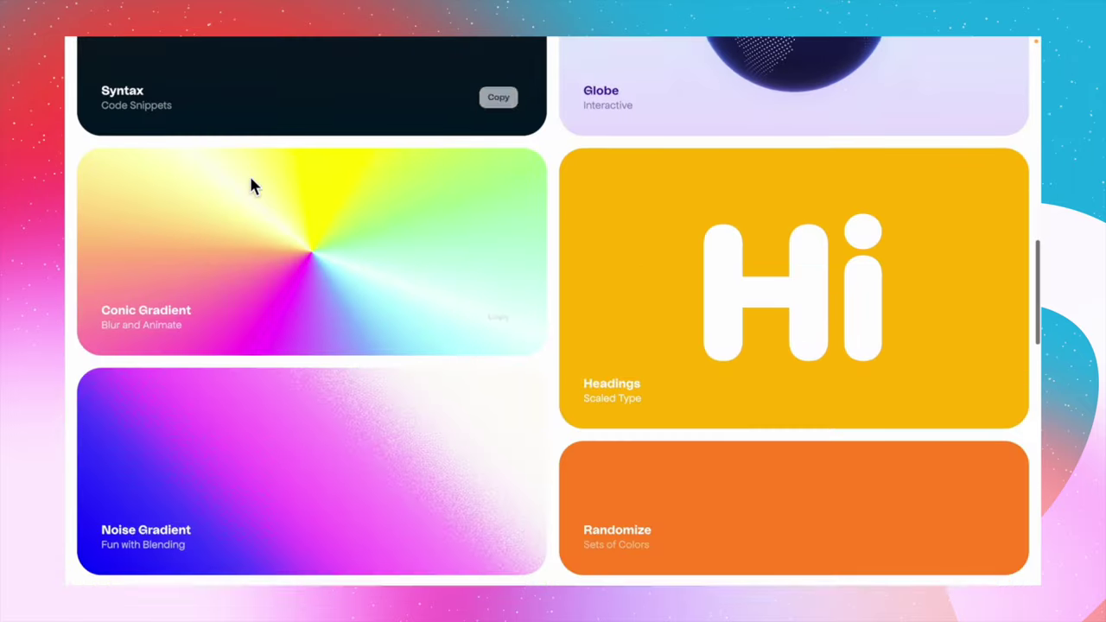
{"action": "scroll", "coordinate": [251, 186], "scroll_direction": "down", "scroll_amount": 1}
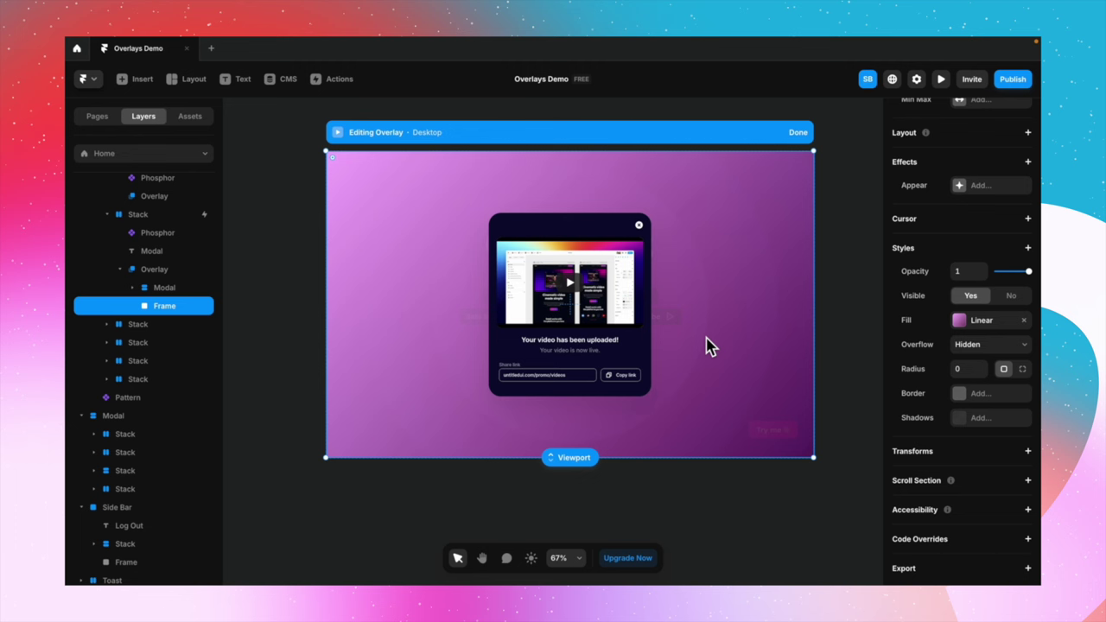
Paste the Particles component into the overlay, undoing an accidental delete
{"action": "key", "text": "ctrl+v"}
{"action": "left_click_drag", "start_coordinate": [507, 302], "coordinate": [375, 253]}
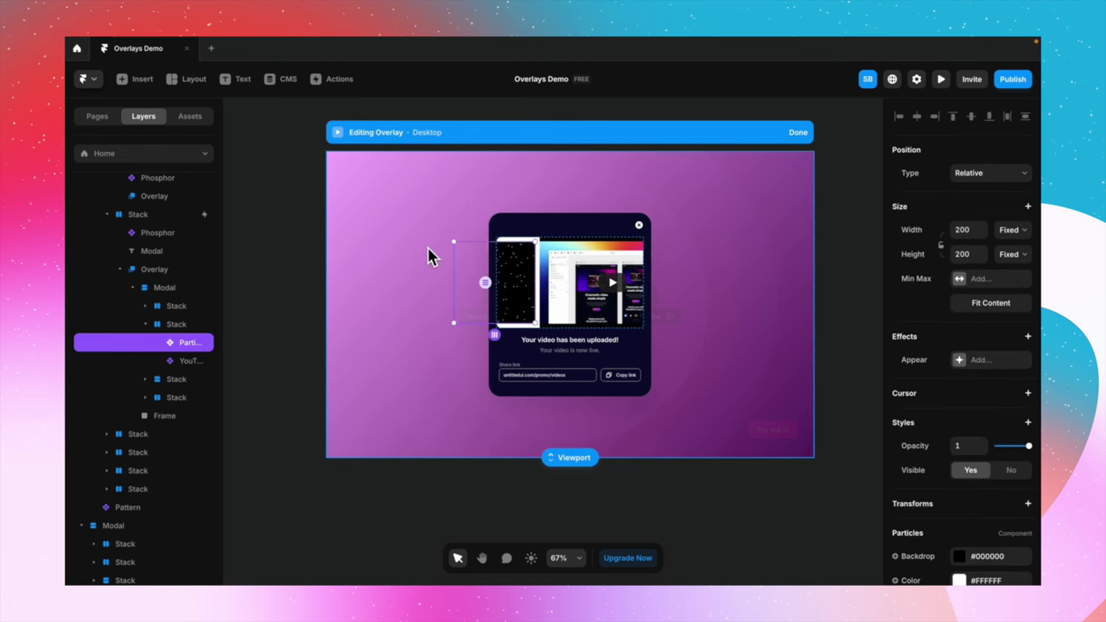
{"action": "key", "text": "Delete"}
{"action": "key", "text": "ctrl+z"}
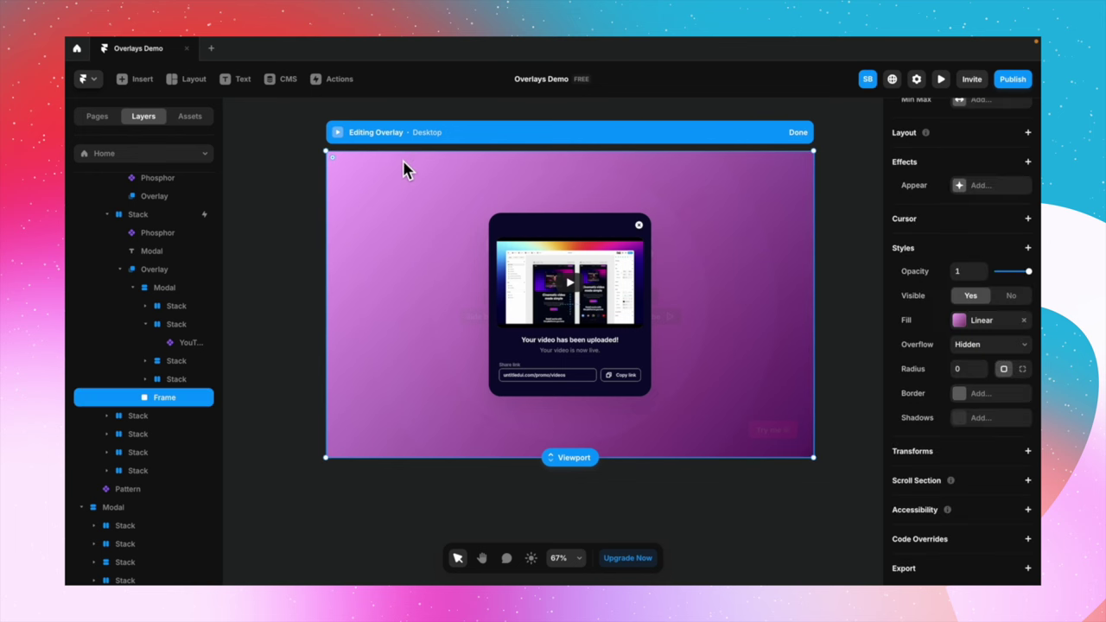
{"action": "key", "text": "ctrl+z"}
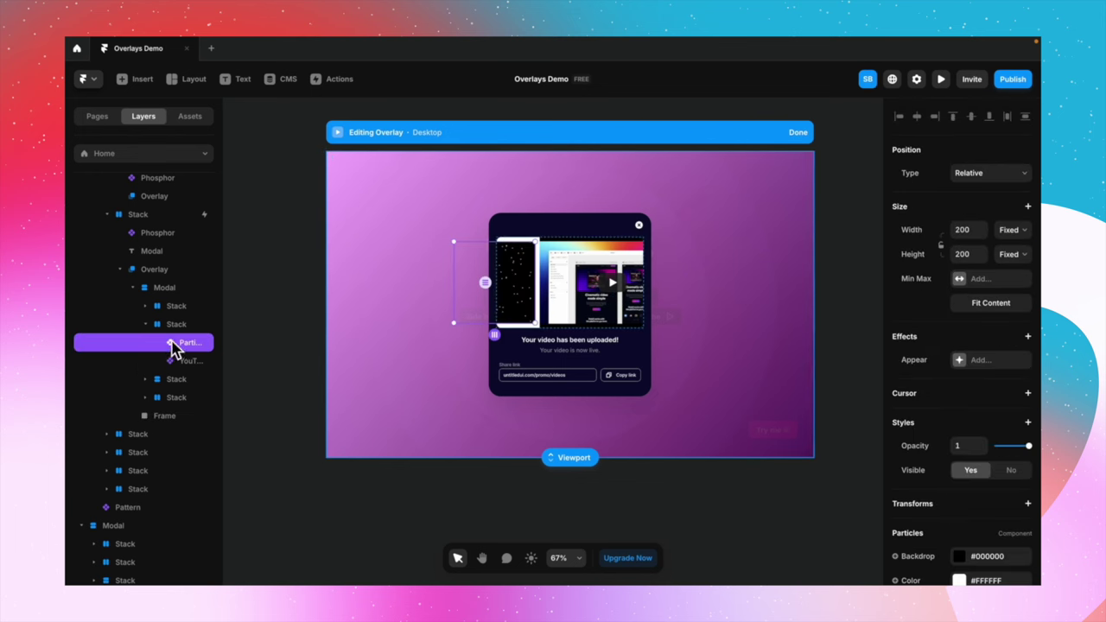
Nest Particles under Overlay and stretch it to fill the overlay at 1200×755
{"action": "left_click_drag", "start_coordinate": [173, 346], "coordinate": [170, 294]}
{"action": "left_click_drag", "start_coordinate": [494, 304], "coordinate": [354, 465]}
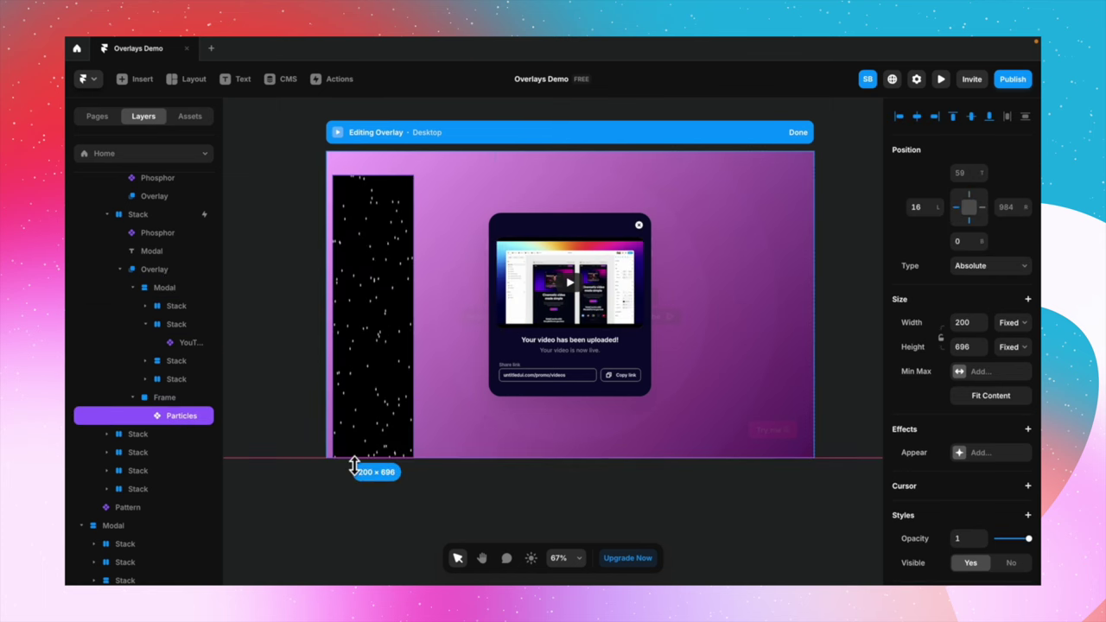
{"action": "left_click_drag", "start_coordinate": [340, 372], "coordinate": [334, 378]}
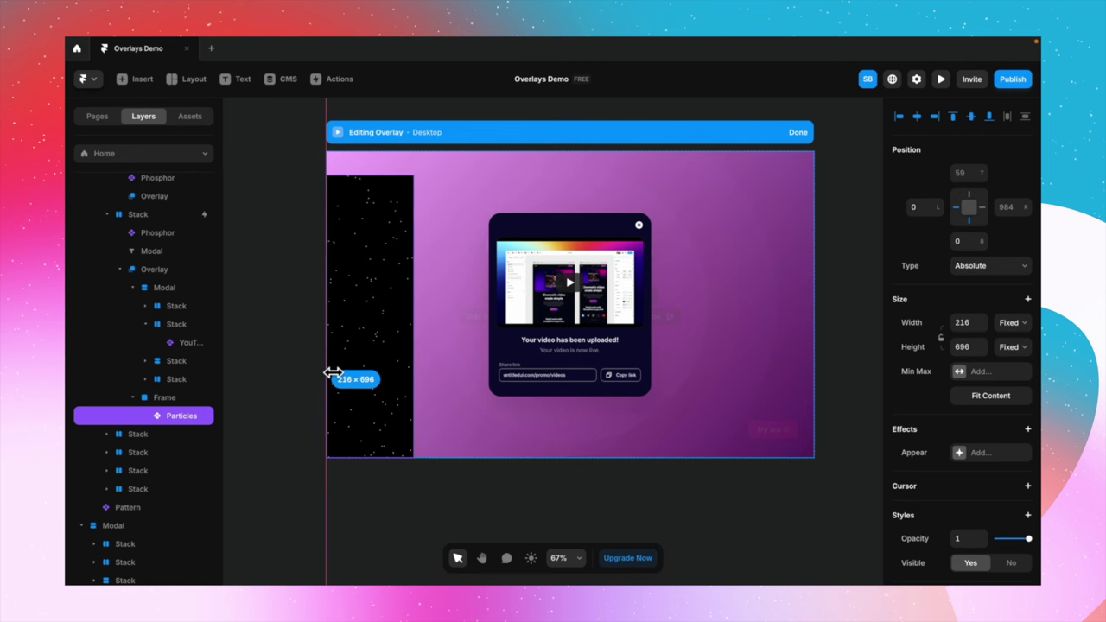
{"action": "left_click_drag", "start_coordinate": [395, 174], "coordinate": [395, 160]}
{"action": "left_click_drag", "start_coordinate": [413, 285], "coordinate": [813, 286]}
{"action": "left_click_drag", "start_coordinate": [181, 417], "coordinate": [148, 322]}
Adjust the Particles component's backdrop colour
{"action": "scroll", "coordinate": [968, 389], "scroll_direction": "down", "scroll_amount": 5}
{"action": "left_click", "coordinate": [972, 377]}
{"action": "left_click", "coordinate": [810, 472]}
{"action": "left_click", "coordinate": [839, 420]}
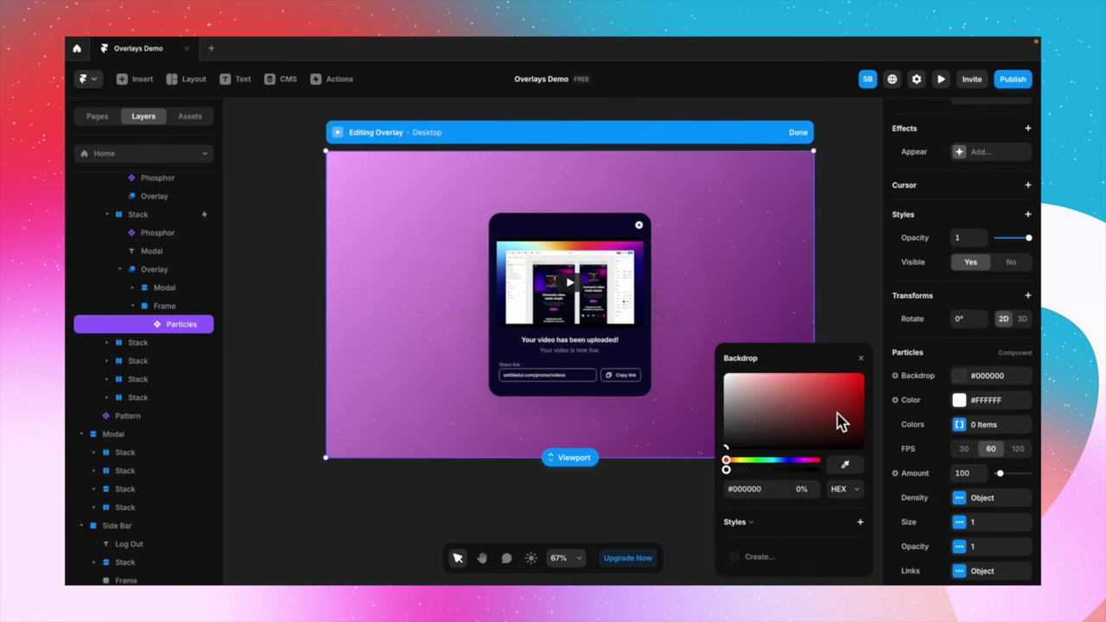
{"action": "left_click", "coordinate": [873, 385]}
Set particle Amount to 238, Size to Range 1–5 and Opacity to Range 0–1
{"action": "scroll", "coordinate": [973, 407], "scroll_direction": "down", "scroll_amount": 1}
{"action": "scroll", "coordinate": [973, 406], "scroll_direction": "down", "scroll_amount": 1}
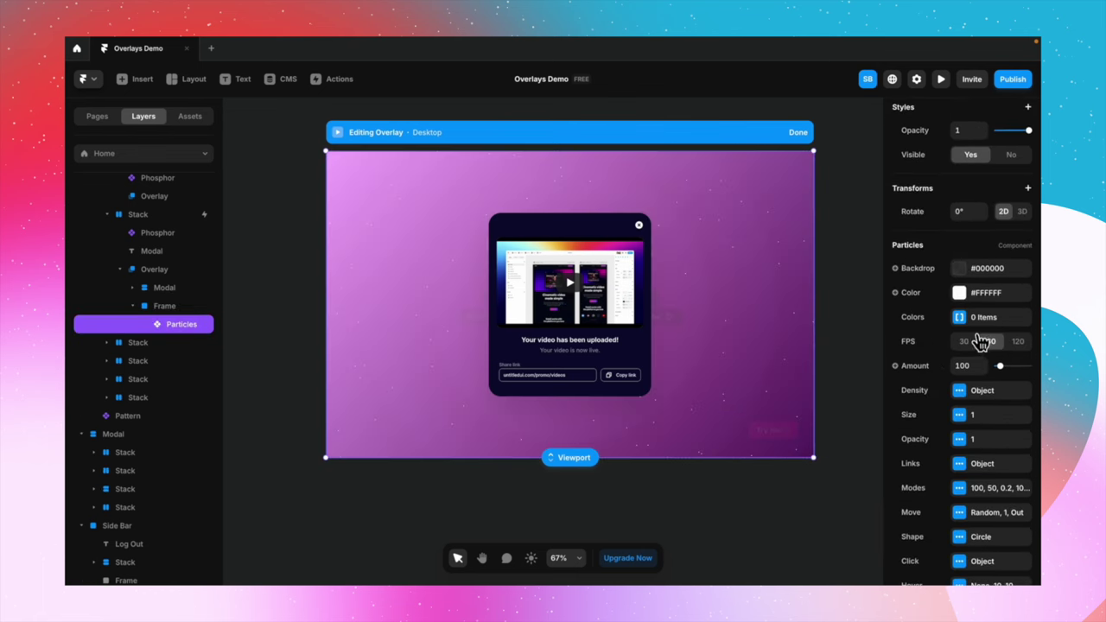
{"action": "left_click", "coordinate": [1006, 366]}
{"action": "left_click", "coordinate": [959, 416]}
{"action": "left_click", "coordinate": [843, 449]}
{"action": "left_click", "coordinate": [803, 498]}
{"action": "type", "text": "5"}
{"action": "left_click", "coordinate": [960, 439]}
{"action": "left_click", "coordinate": [843, 473]}
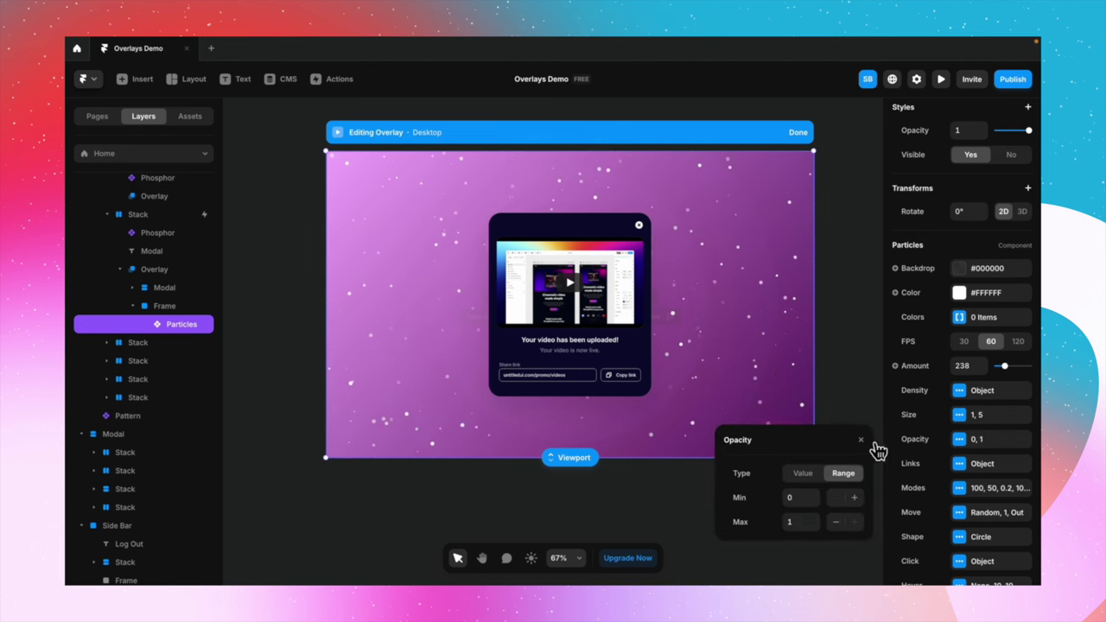
{"action": "left_click", "coordinate": [861, 436]}
{"action": "scroll", "coordinate": [960, 432], "scroll_direction": "down", "scroll_amount": 2}
Make particle movement random at speed 2 with gravity, and set Hover Enable to No
{"action": "left_click", "coordinate": [960, 415]}
{"action": "left_click_drag", "start_coordinate": [830, 382], "coordinate": [835, 382]}
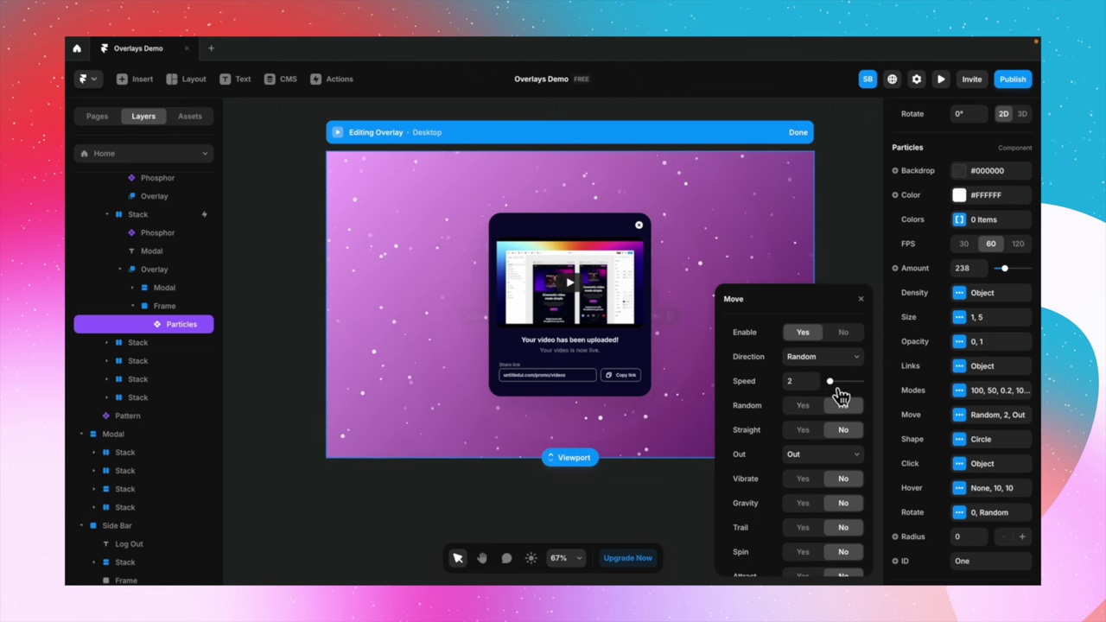
{"action": "scroll", "coordinate": [808, 389], "scroll_direction": "down", "scroll_amount": 1}
{"action": "left_click", "coordinate": [803, 387]}
{"action": "left_click", "coordinate": [803, 485]}
{"action": "left_click", "coordinate": [861, 300]}
{"action": "left_click", "coordinate": [972, 489]}
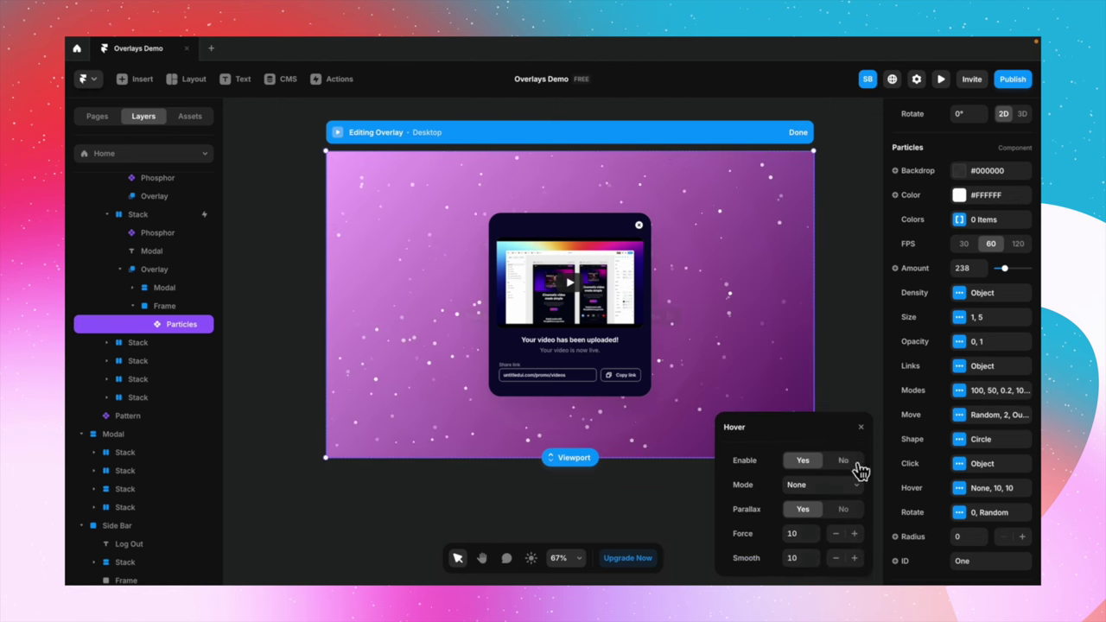
{"action": "left_click", "coordinate": [846, 459]}
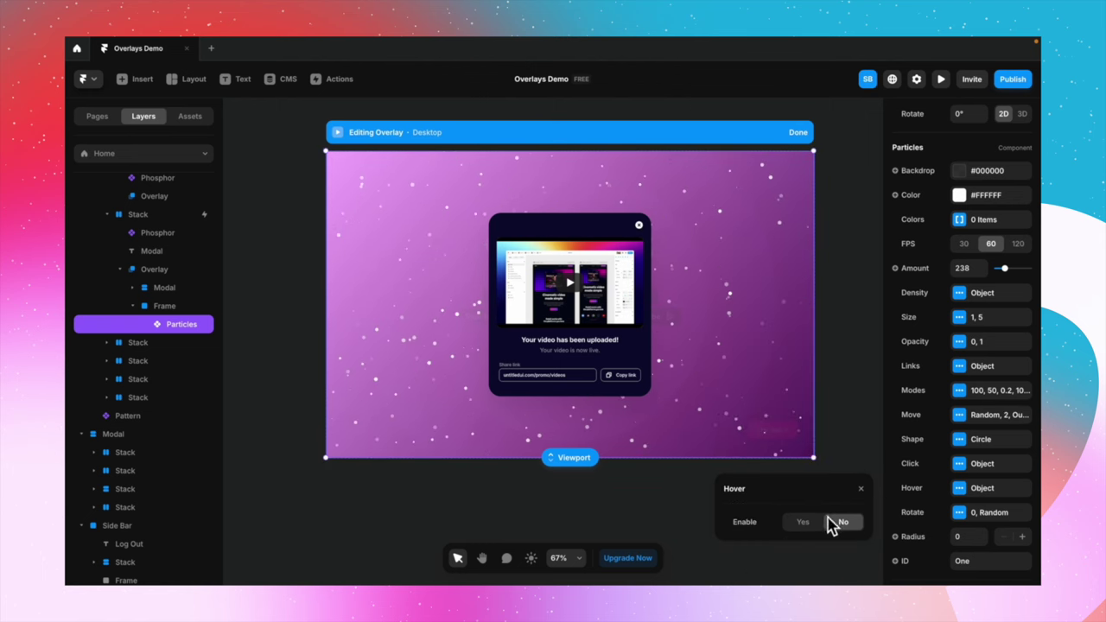
{"action": "left_click", "coordinate": [861, 489]}
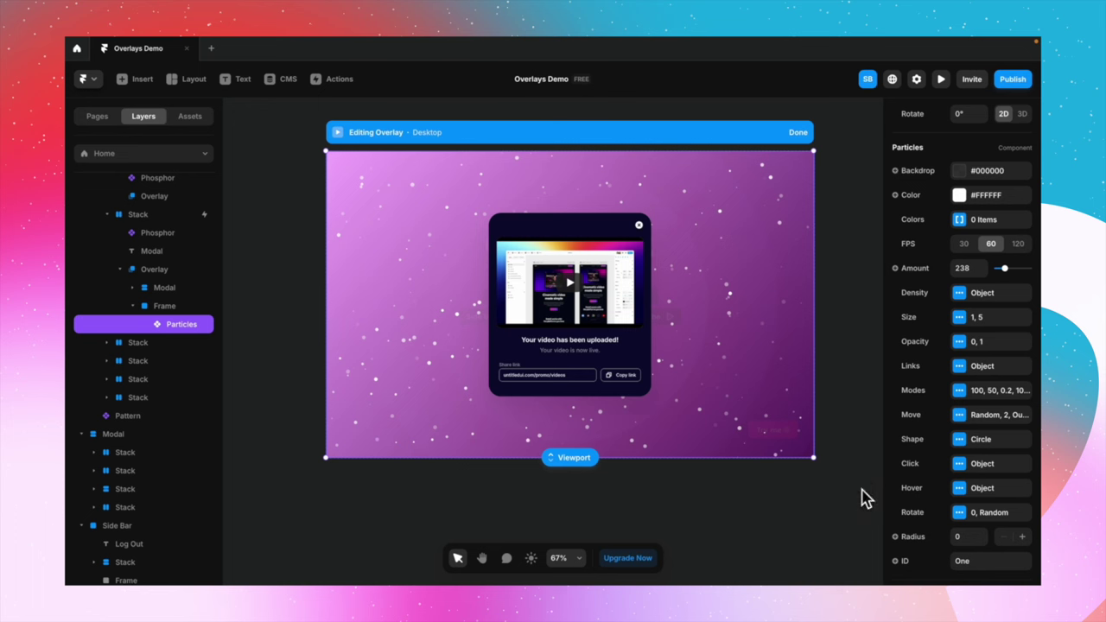
Preview the overlay's particles, then return and select the backdrop frame
{"action": "left_click", "coordinate": [348, 140]}
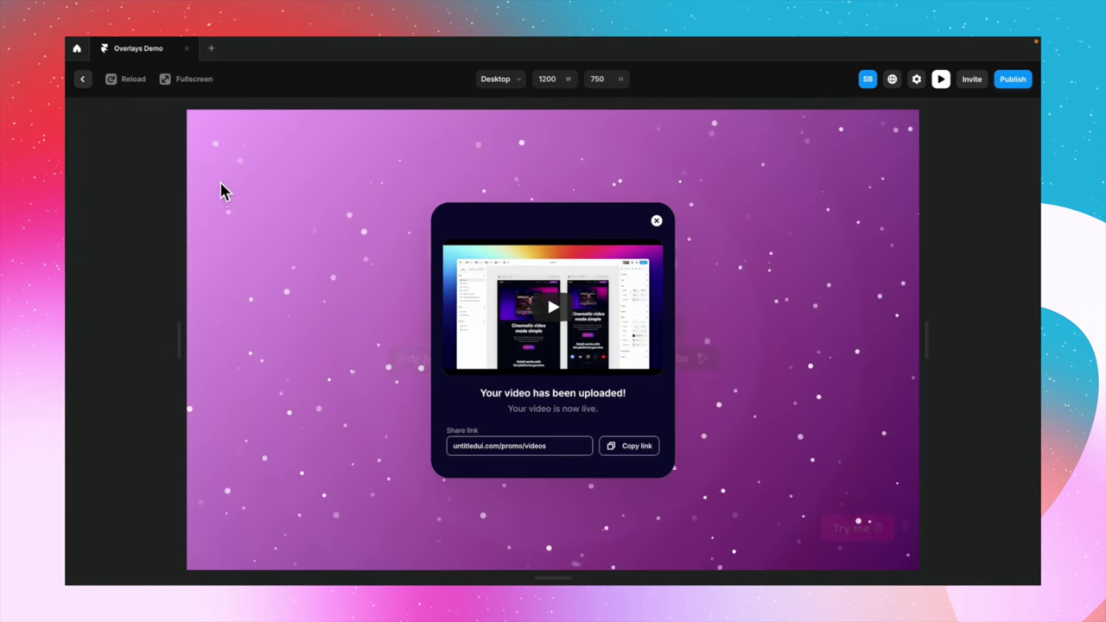
{"action": "left_click", "coordinate": [82, 78]}
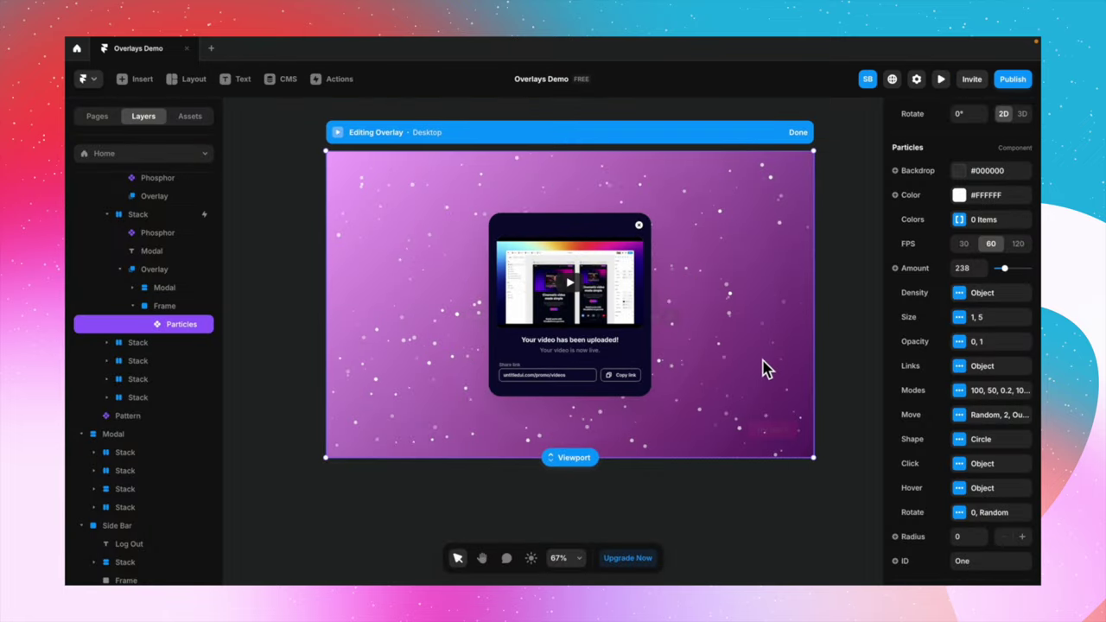
{"action": "left_click", "coordinate": [164, 306]}
Recolour the backdrop gradient from pale yellow #FFFEB0 to green #47B312, slightly more transparent
{"action": "left_click", "coordinate": [979, 321]}
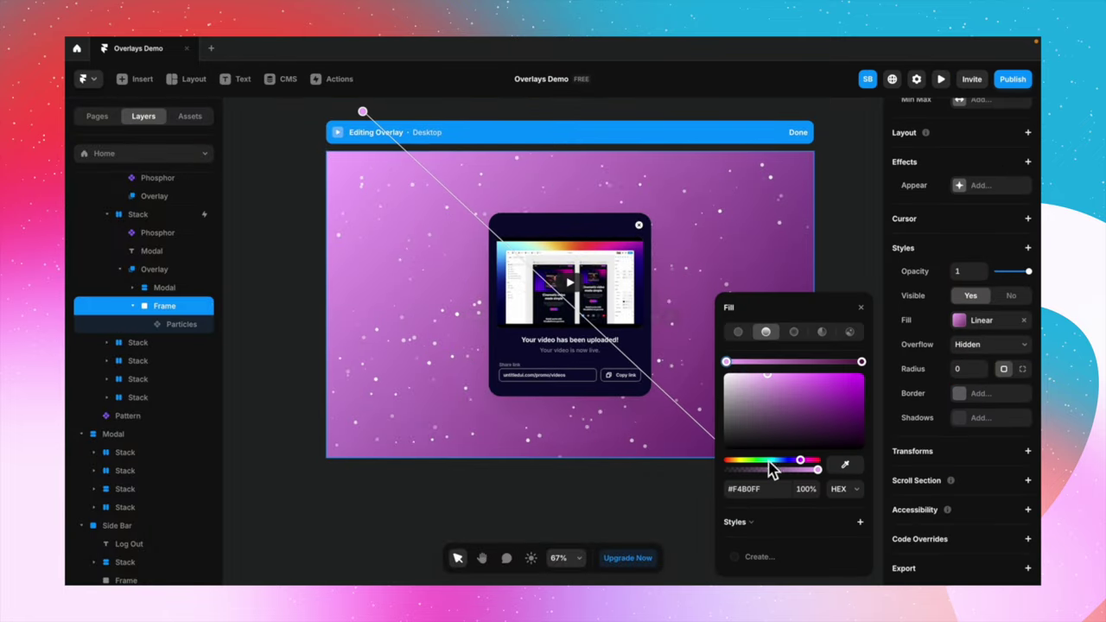
{"action": "left_click", "coordinate": [742, 461]}
{"action": "left_click", "coordinate": [862, 362]}
{"action": "left_click", "coordinate": [752, 461]}
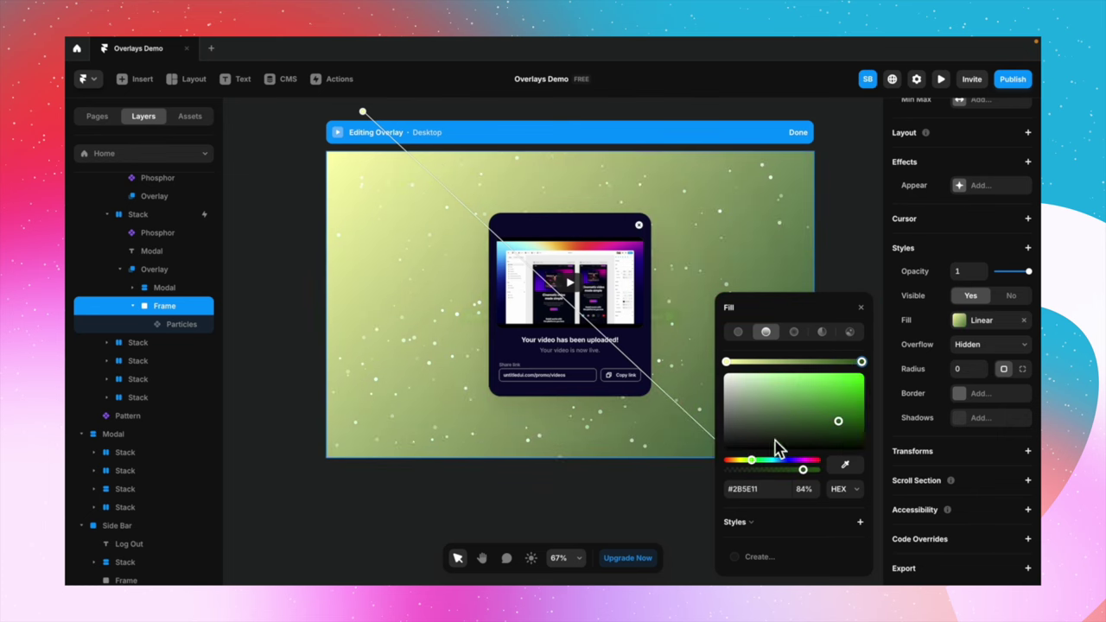
{"action": "left_click_drag", "start_coordinate": [846, 426], "coordinate": [852, 400]}
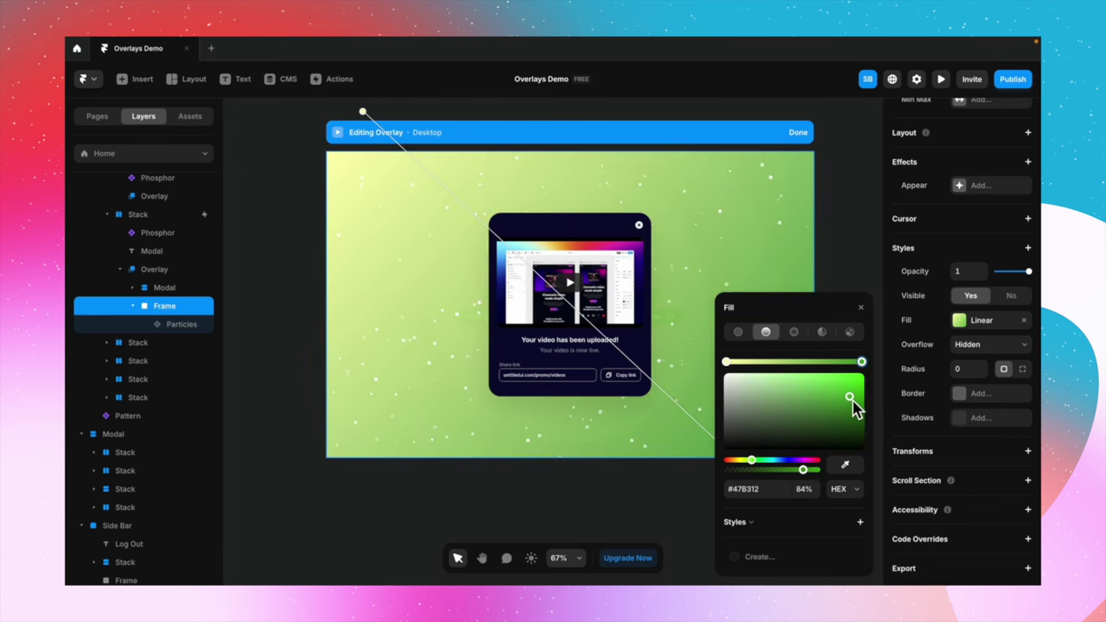
{"action": "left_click", "coordinate": [869, 319]}
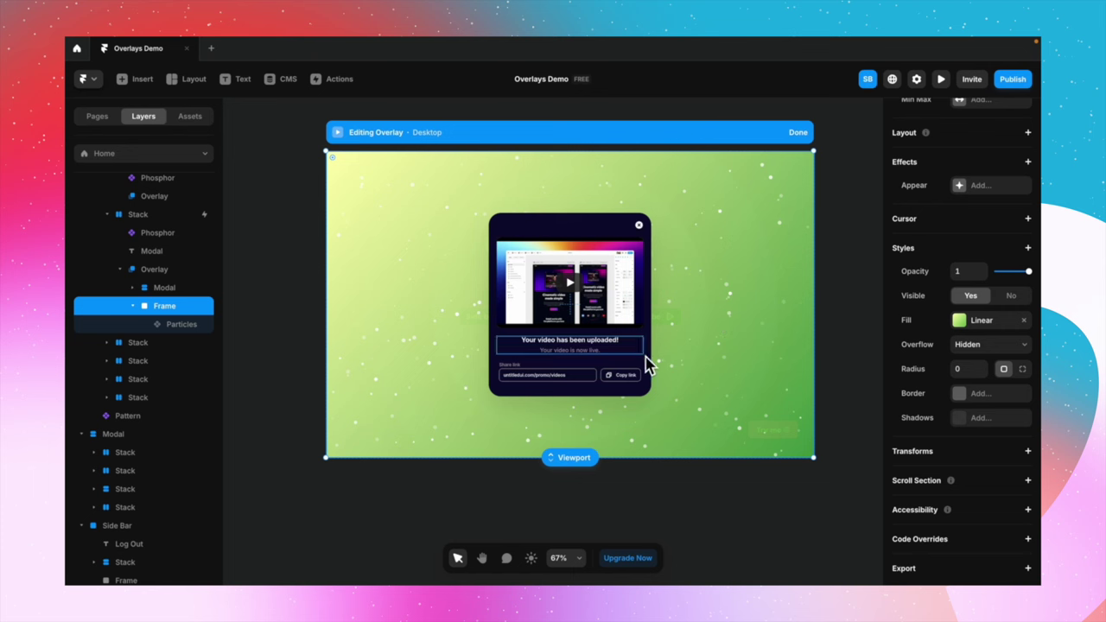
{"action": "left_click", "coordinate": [972, 321]}
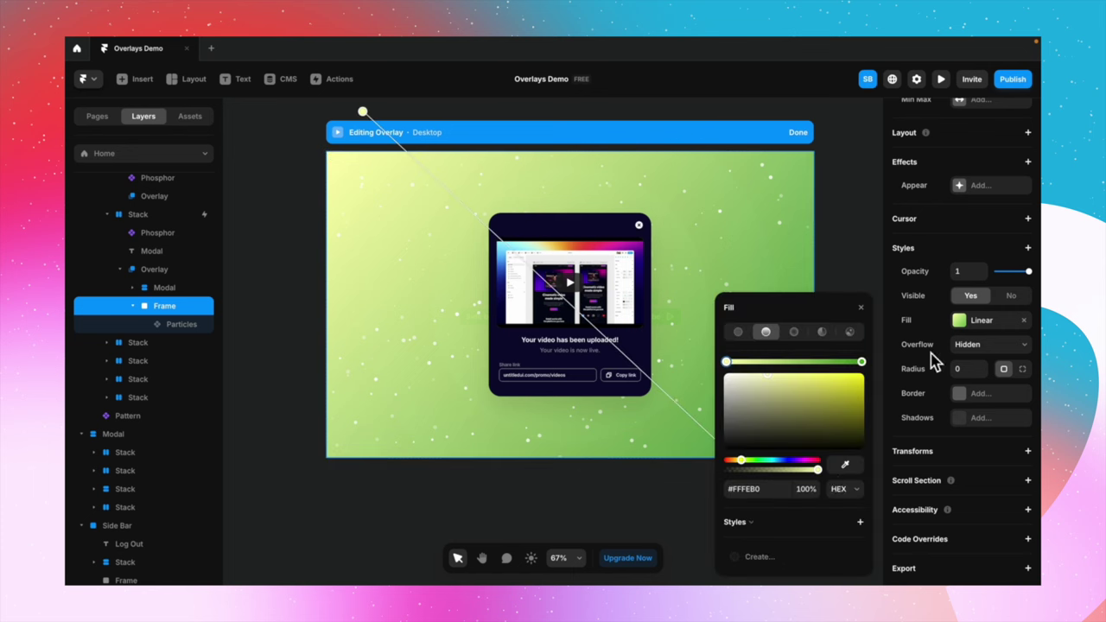
{"action": "mouse_move", "coordinate": [819, 470]}
{"action": "left_mouse_down"}
{"action": "mouse_move", "coordinate": [793, 472]}
{"action": "mouse_move", "coordinate": [816, 470]}
{"action": "left_mouse_up"}
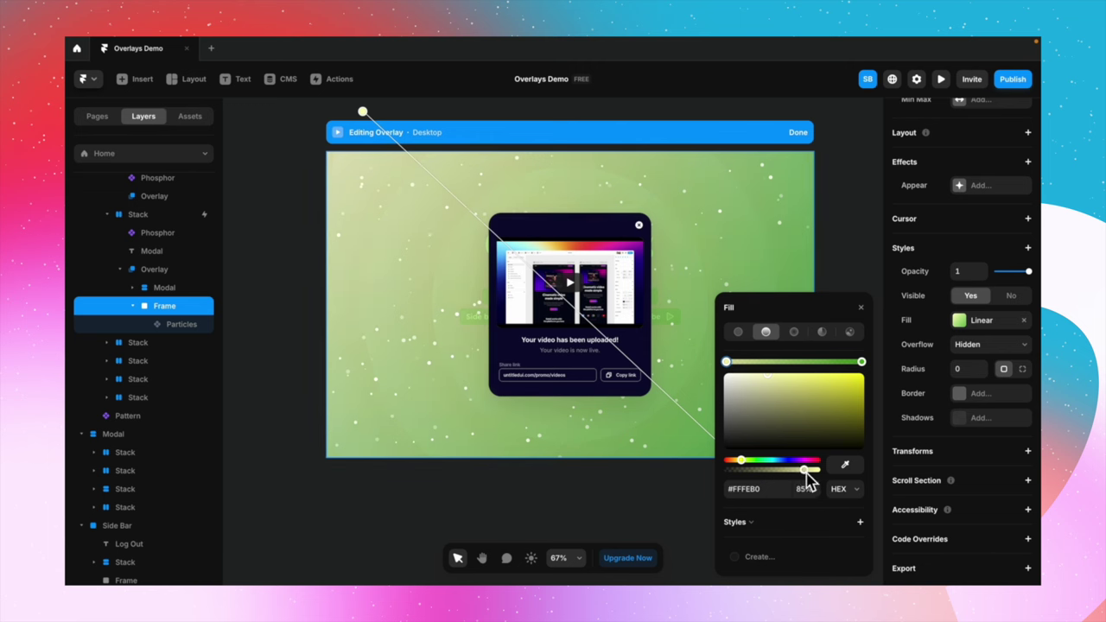
{"action": "left_click", "coordinate": [868, 320]}
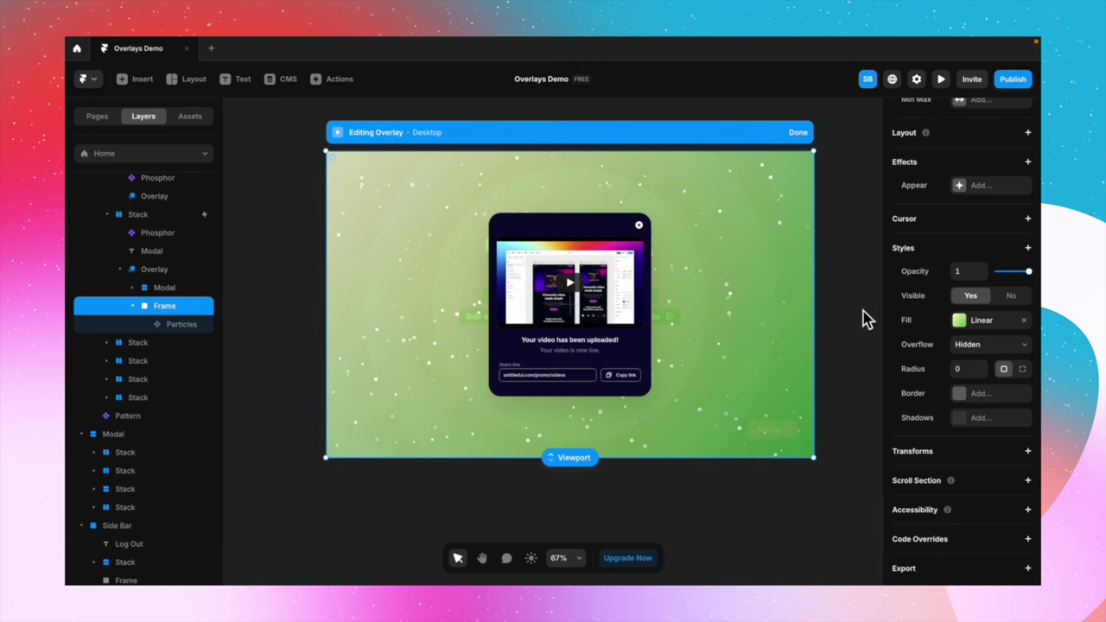
Give the Modal an Appear effect using the Scale In preset
{"action": "left_click", "coordinate": [653, 355]}
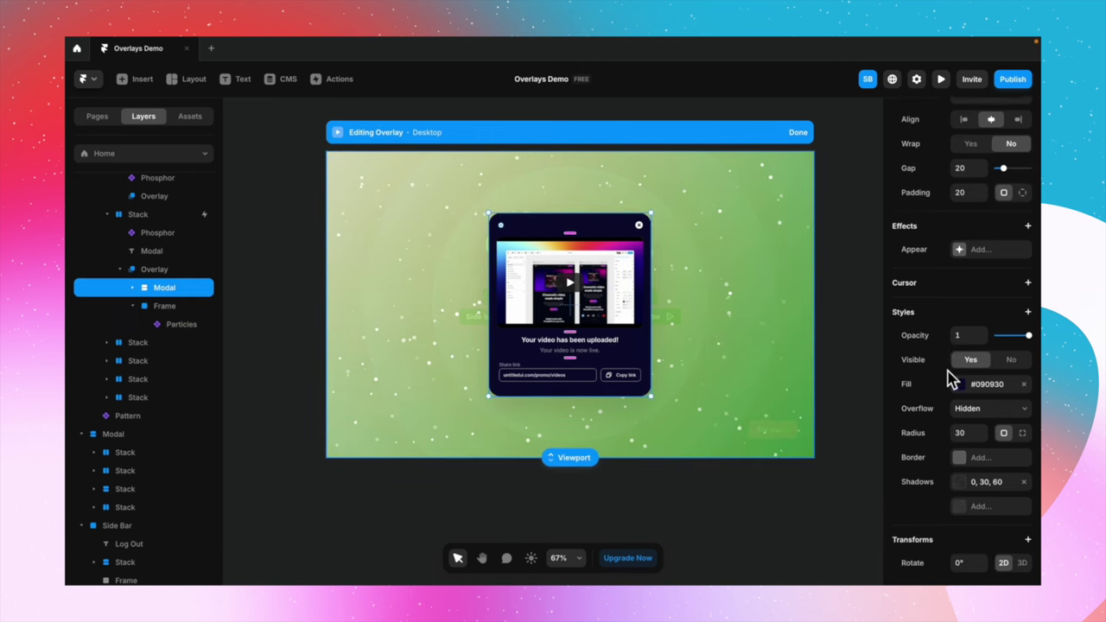
{"action": "left_click", "coordinate": [971, 250]}
{"action": "left_click", "coordinate": [856, 307]}
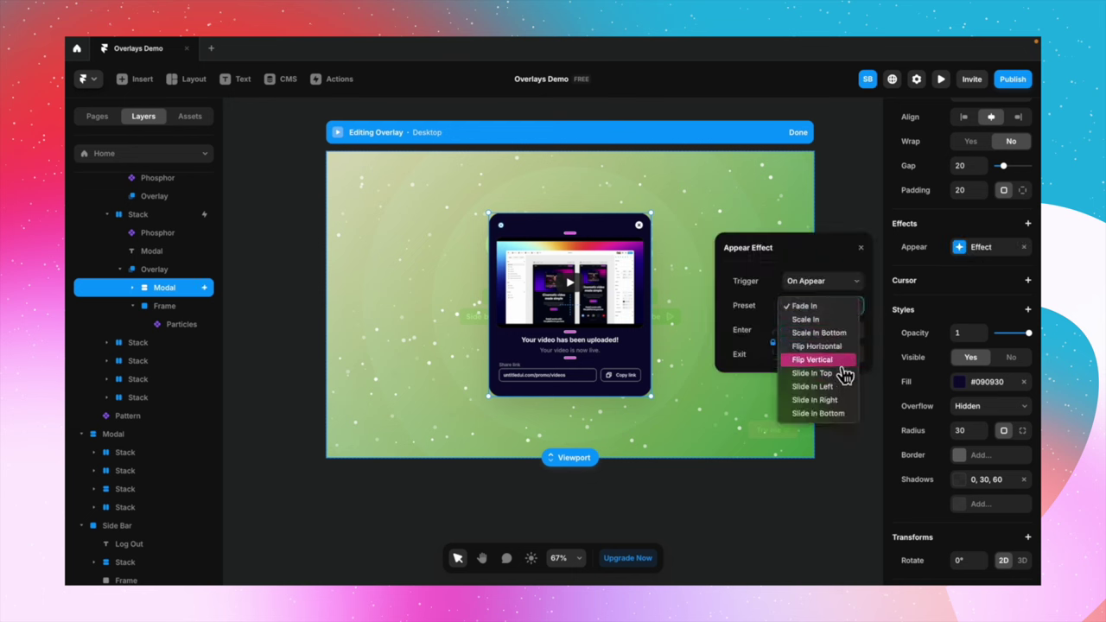
{"action": "left_click", "coordinate": [831, 333]}
{"action": "left_click", "coordinate": [800, 330]}
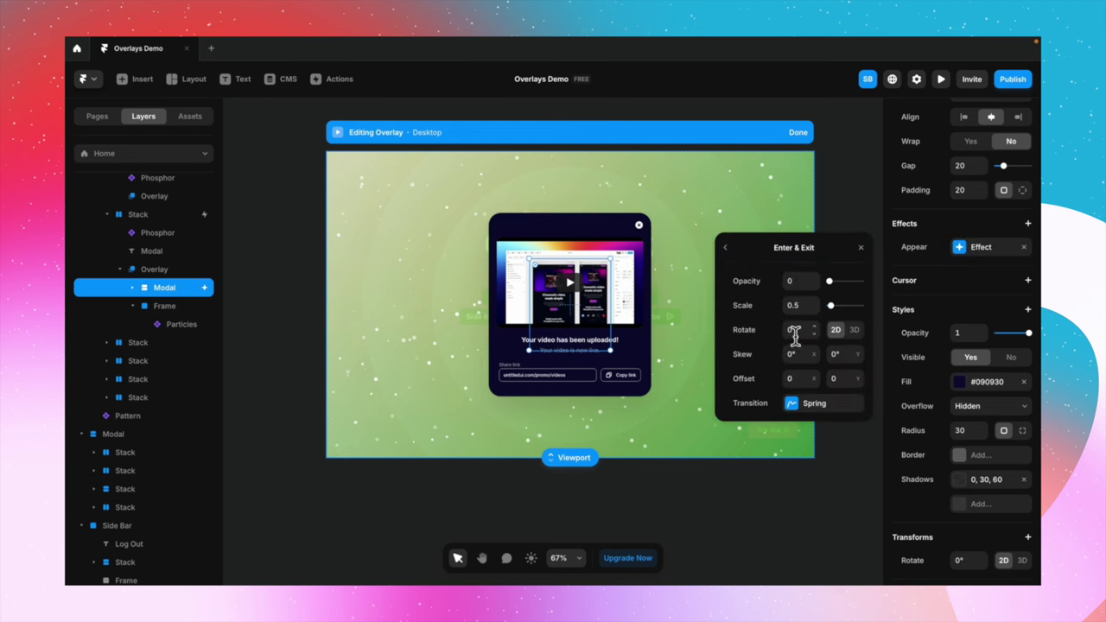
{"action": "left_click", "coordinate": [725, 247]}
{"action": "left_click", "coordinate": [862, 247]}
Set the Overlay transition preset to Fade In Out
{"action": "left_click", "coordinate": [813, 249]}
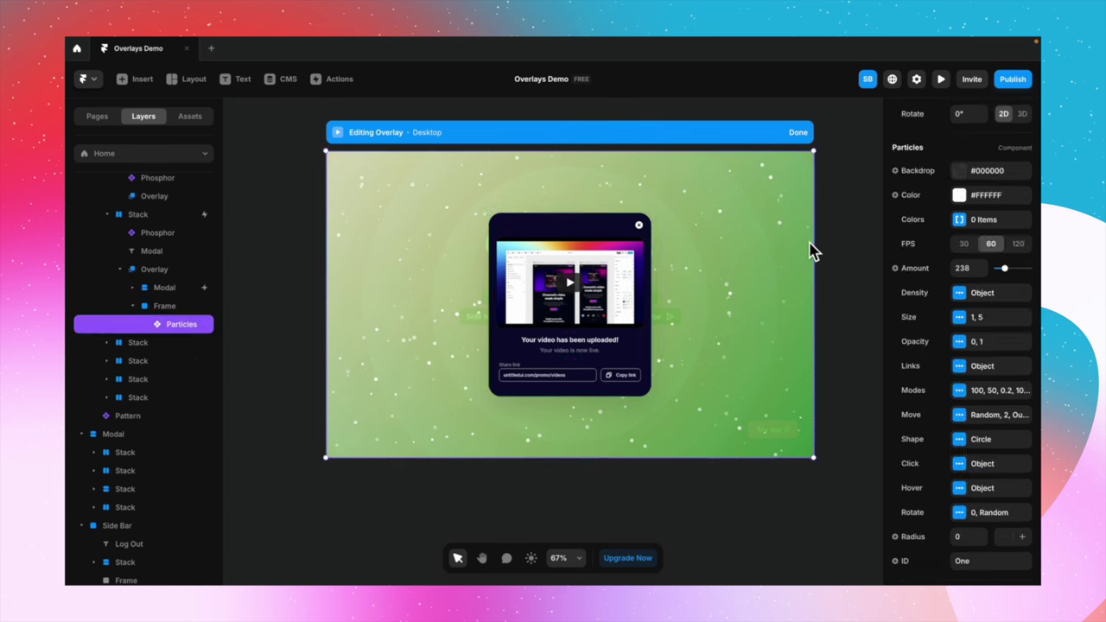
{"action": "left_click", "coordinate": [169, 272]}
{"action": "left_click", "coordinate": [998, 199]}
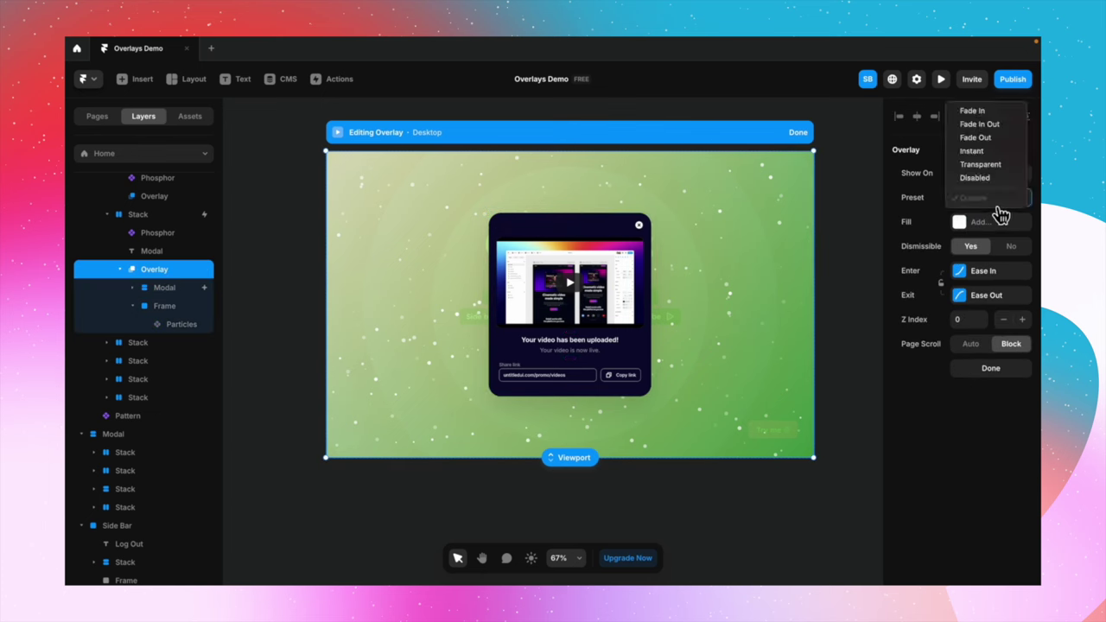
{"action": "left_click", "coordinate": [1008, 127]}
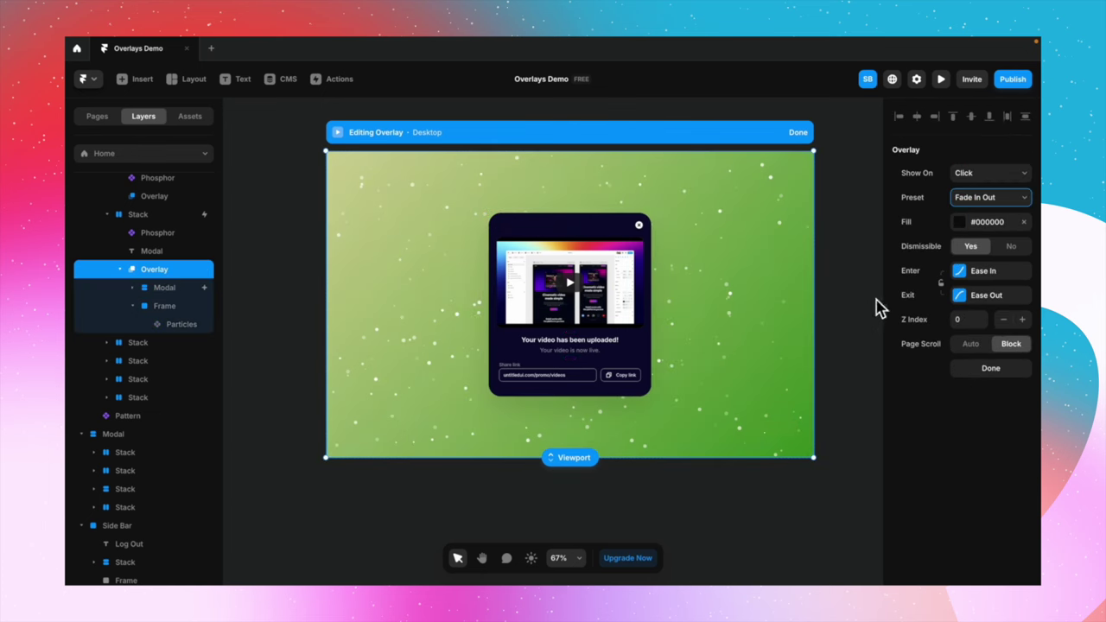
Brighten the backdrop gradient's green stop to #5BE317
{"action": "left_click", "coordinate": [178, 312]}
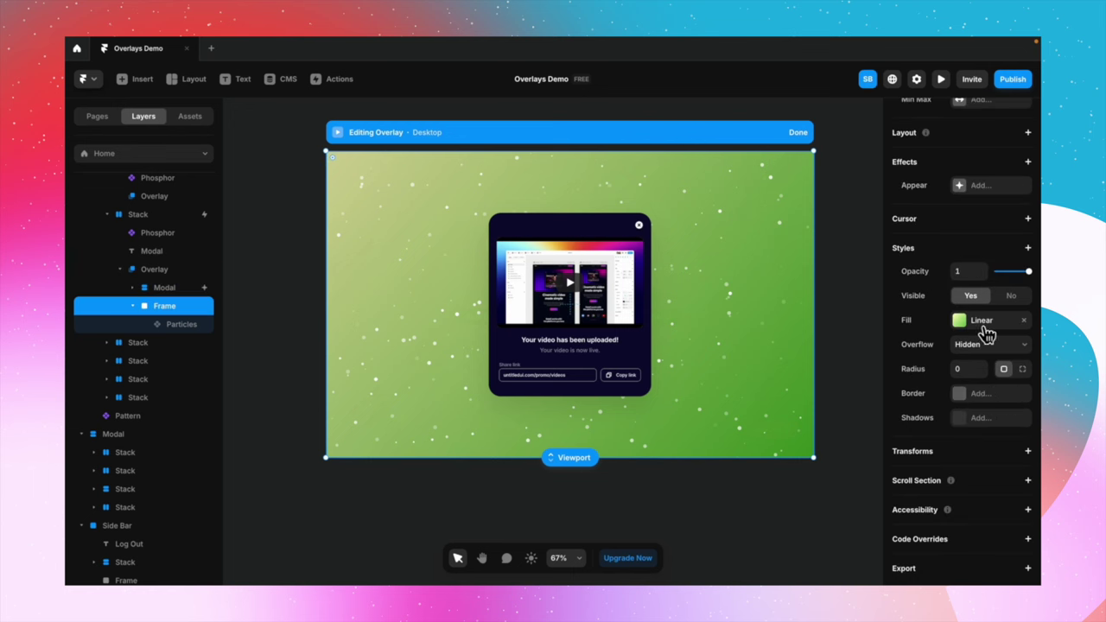
{"action": "left_click", "coordinate": [961, 321]}
{"action": "left_click", "coordinate": [863, 377]}
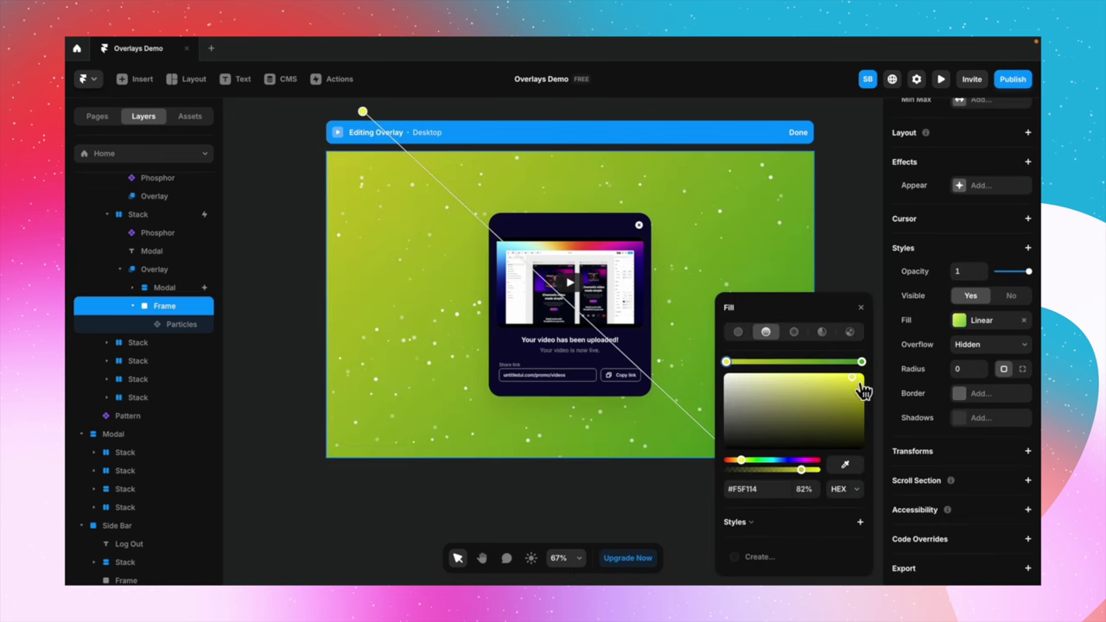
{"action": "mouse_move", "coordinate": [839, 391]}
{"action": "left_mouse_down"}
{"action": "mouse_move", "coordinate": [870, 375]}
{"action": "mouse_move", "coordinate": [856, 393]}
{"action": "left_mouse_up"}
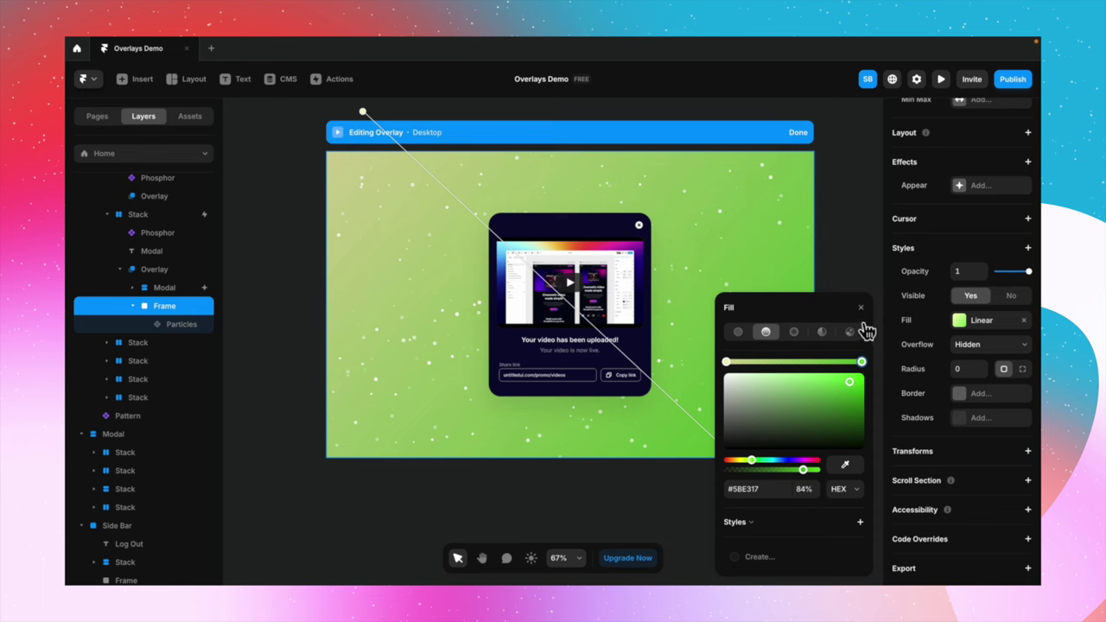
{"action": "key", "text": "Escape"}
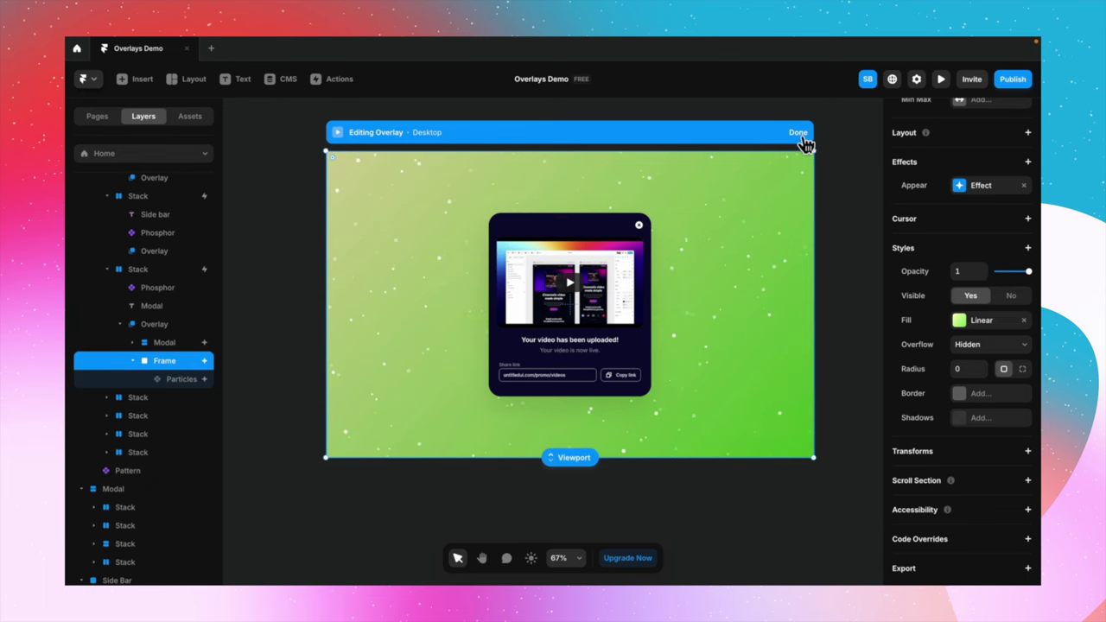
{"action": "left_click", "coordinate": [800, 137]}
Preview the site, open the Modal overlay, close it with X, and reopen it
{"action": "left_click", "coordinate": [339, 134]}
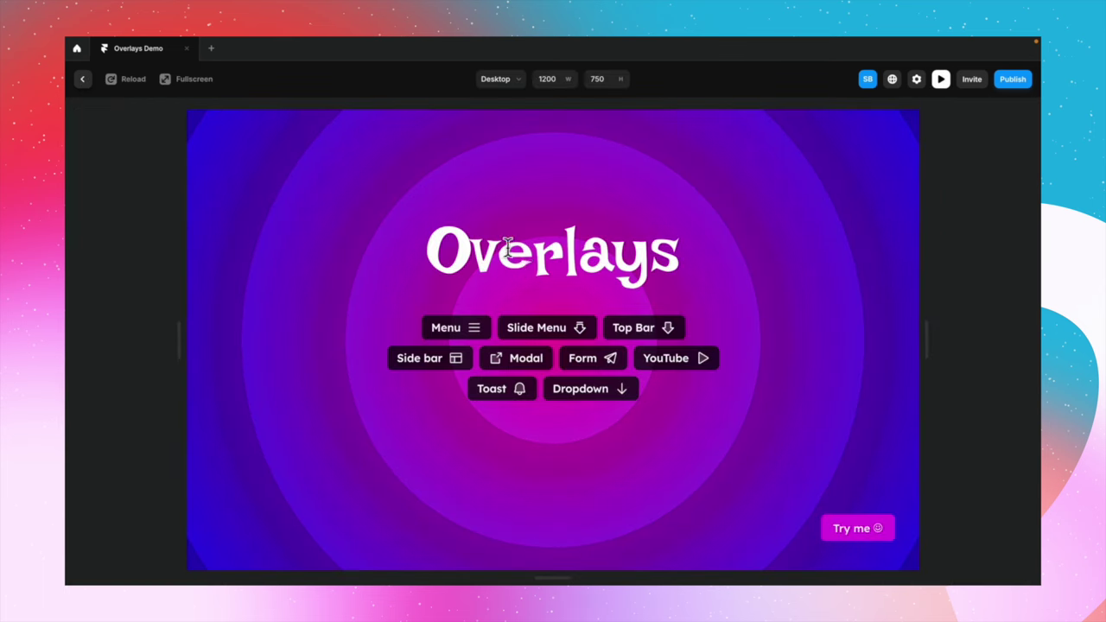
{"action": "left_click", "coordinate": [555, 361]}
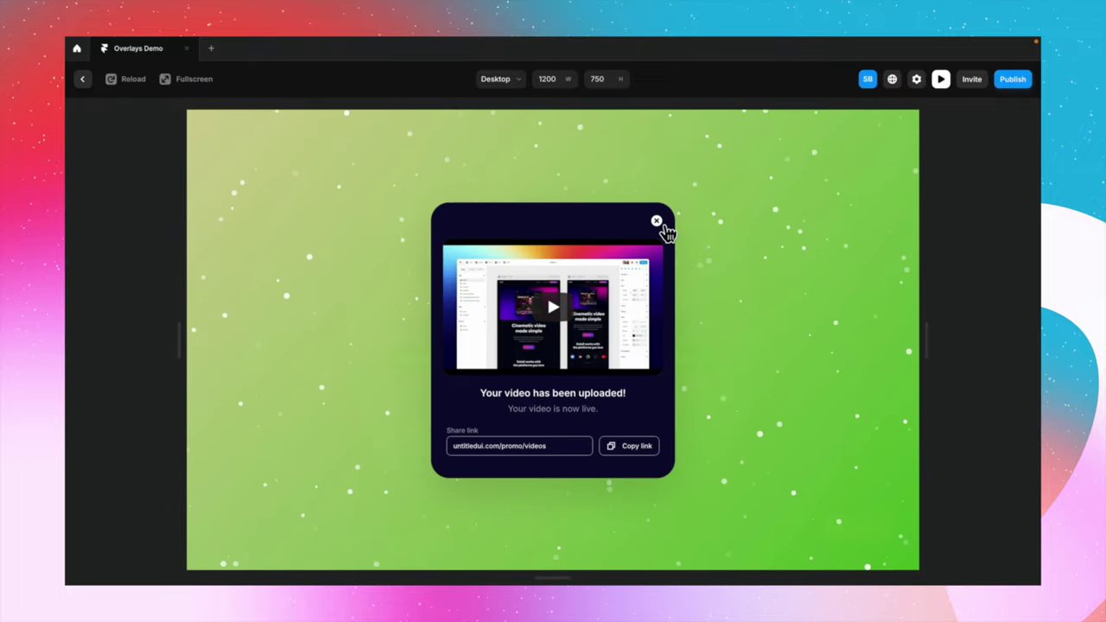
{"action": "left_click", "coordinate": [657, 221]}
{"action": "left_click", "coordinate": [550, 379]}
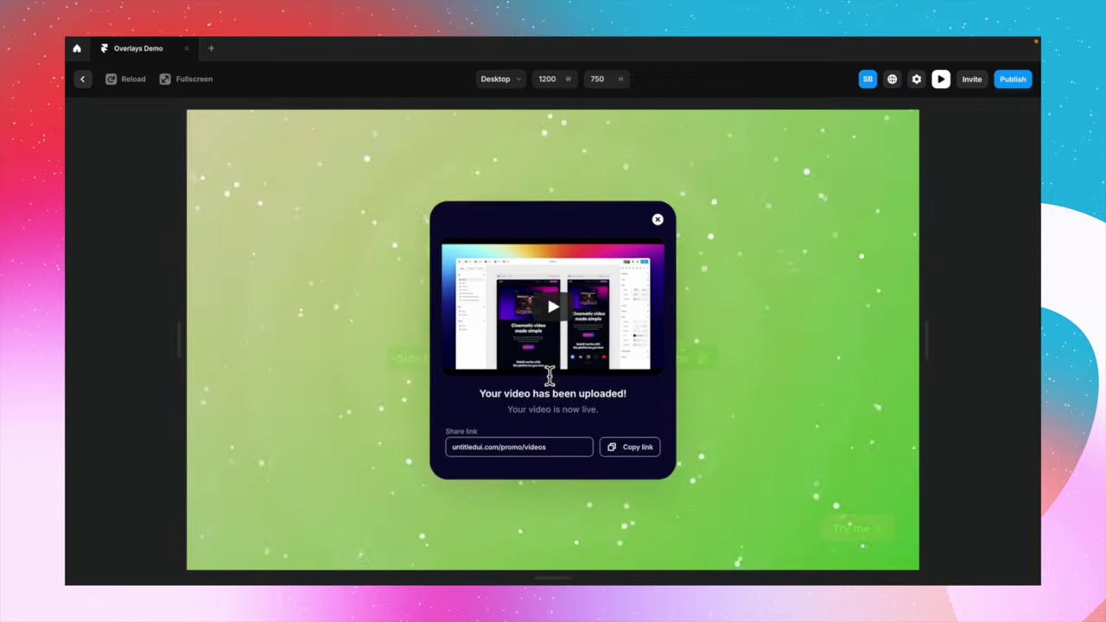
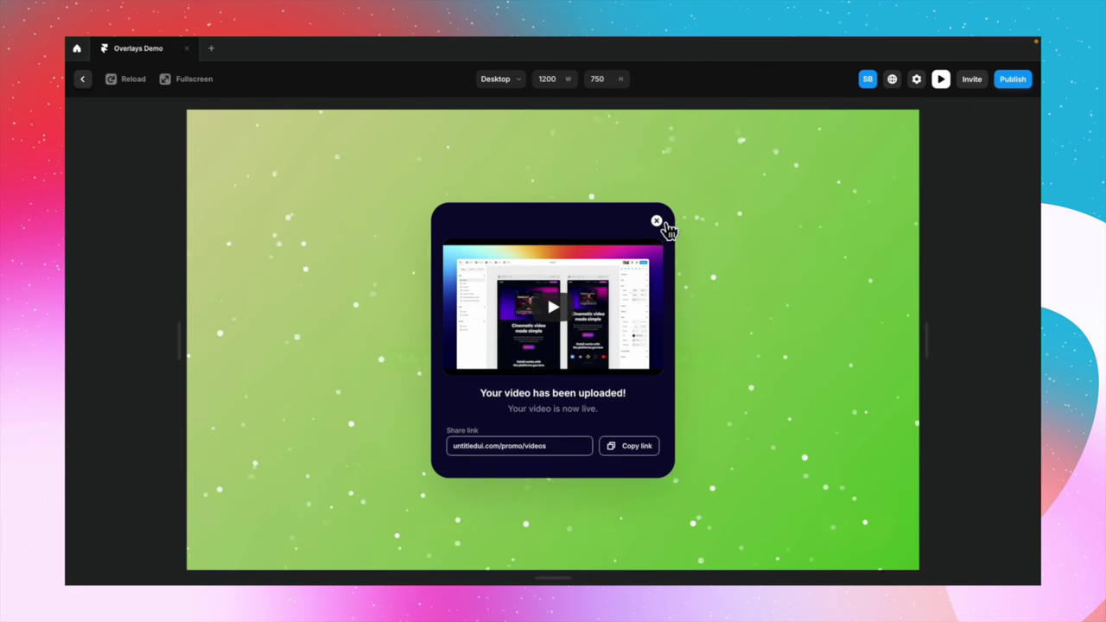
Dismiss the video upload popup and leave preview to return to the editor
{"action": "left_click", "coordinate": [657, 221]}
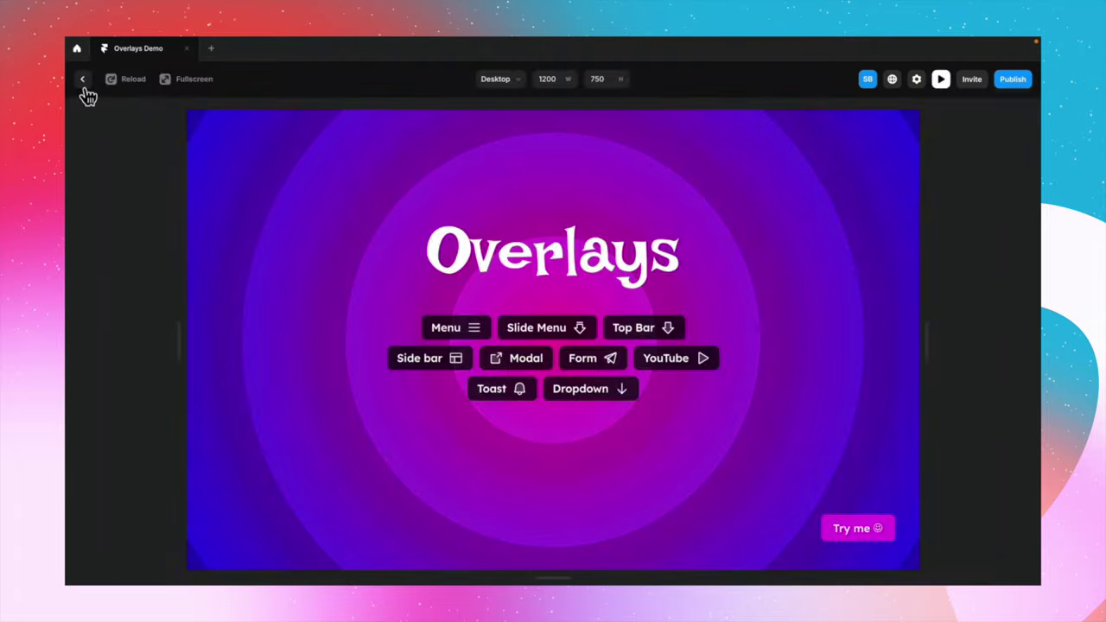
{"action": "left_click", "coordinate": [86, 93]}
{"action": "left_click", "coordinate": [523, 502]}
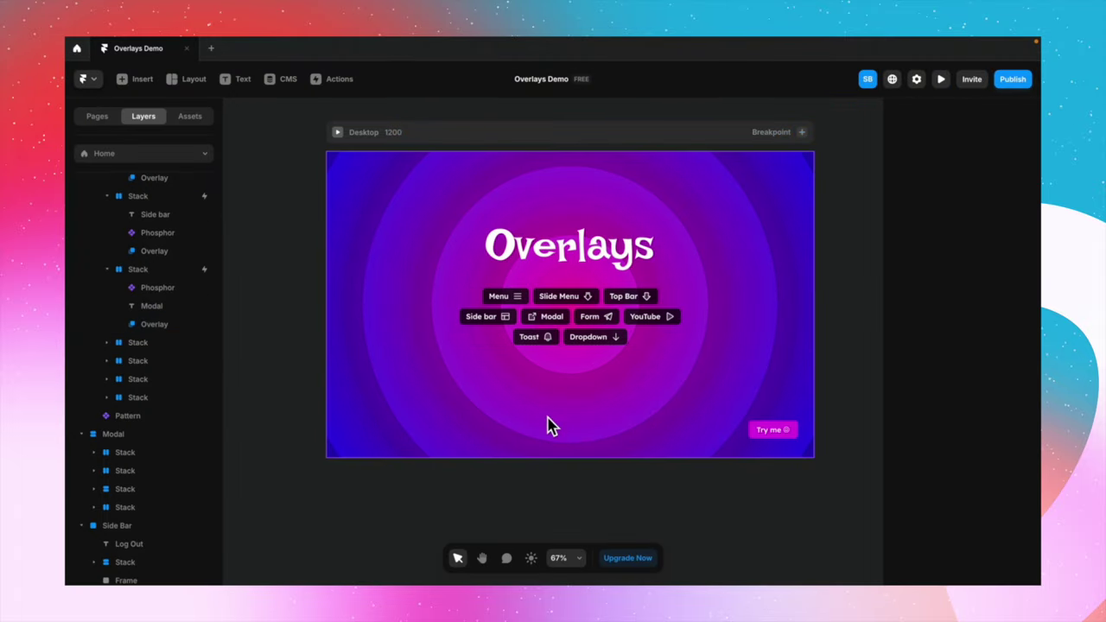
Attach a Fixed overlay to the Form button's stack
{"action": "scroll", "coordinate": [562, 385], "scroll_direction": "up", "scroll_amount": 3}
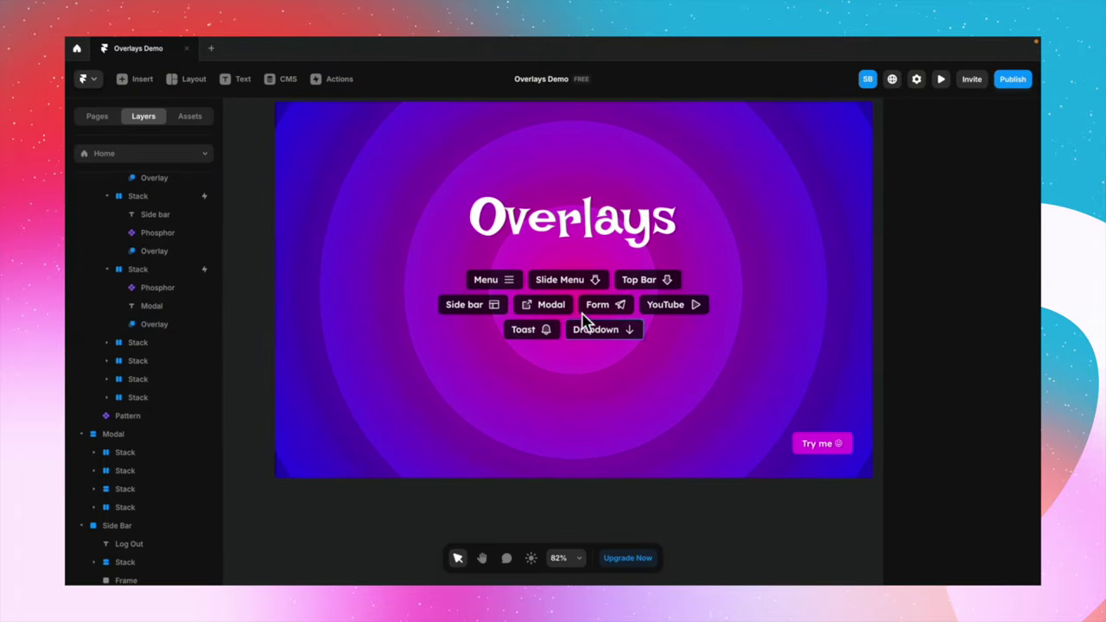
{"action": "left_click", "coordinate": [637, 320]}
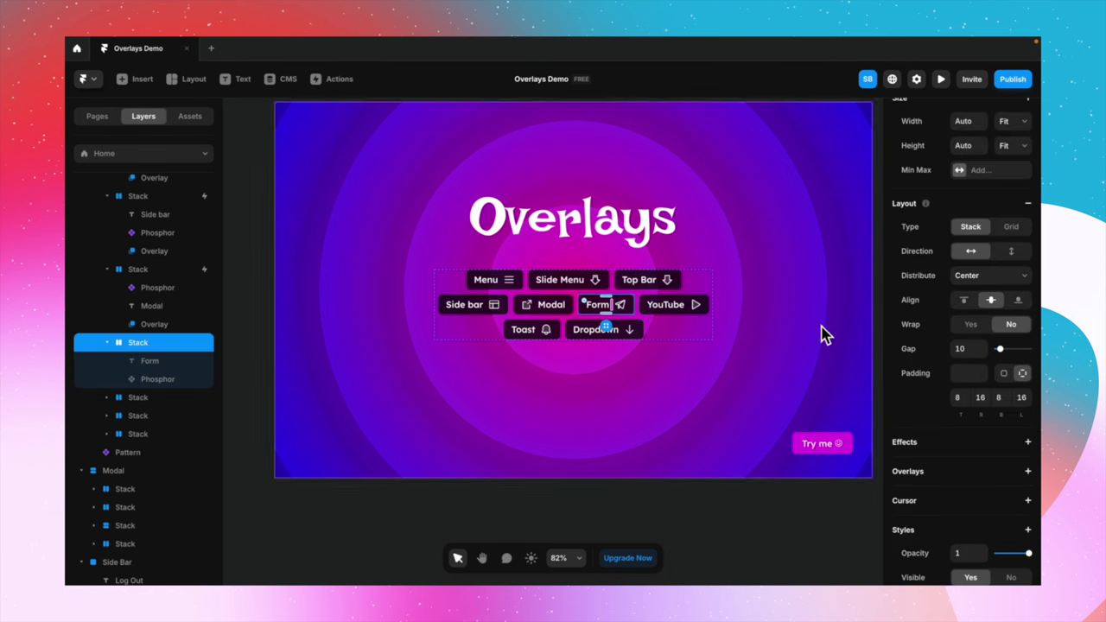
{"action": "scroll", "coordinate": [925, 417], "scroll_direction": "down", "scroll_amount": 3}
{"action": "left_click", "coordinate": [951, 354]}
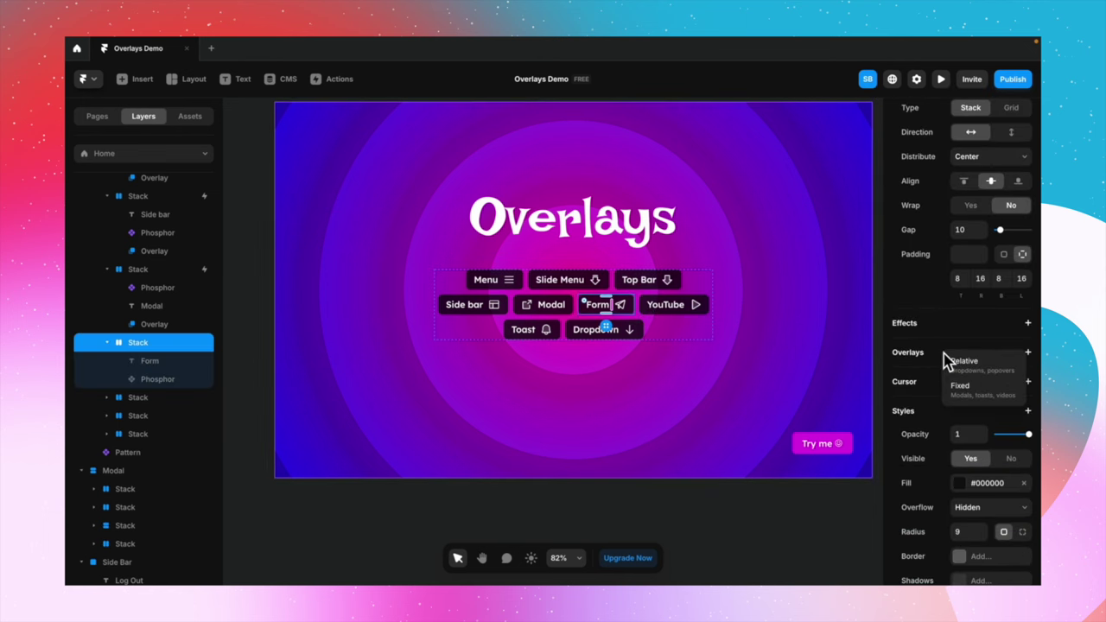
{"action": "left_click", "coordinate": [988, 399]}
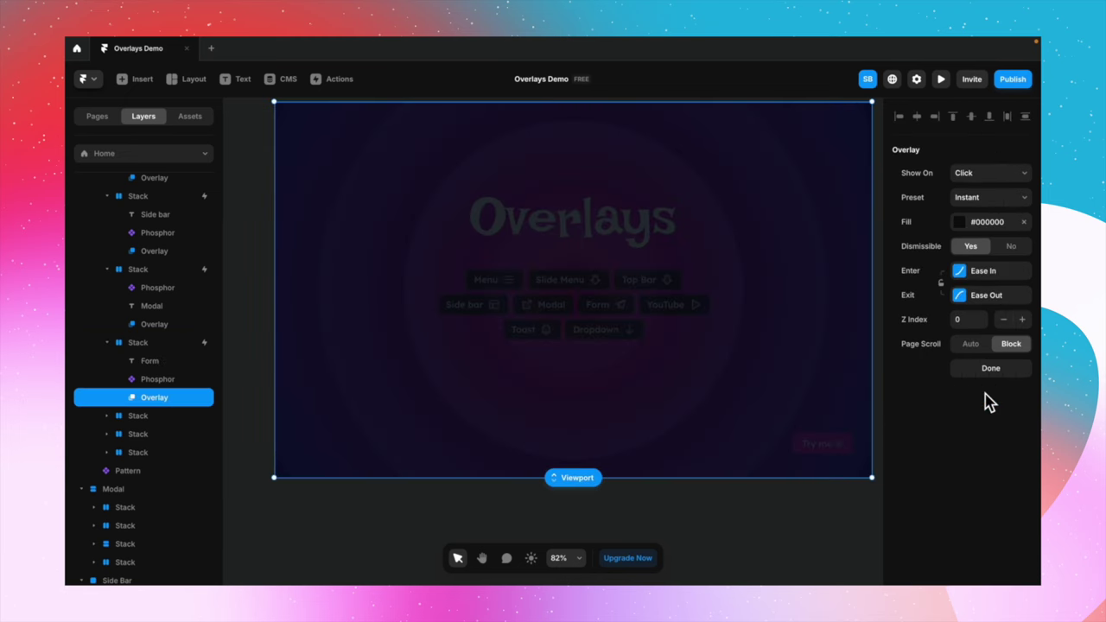
{"action": "left_click", "coordinate": [147, 83]}
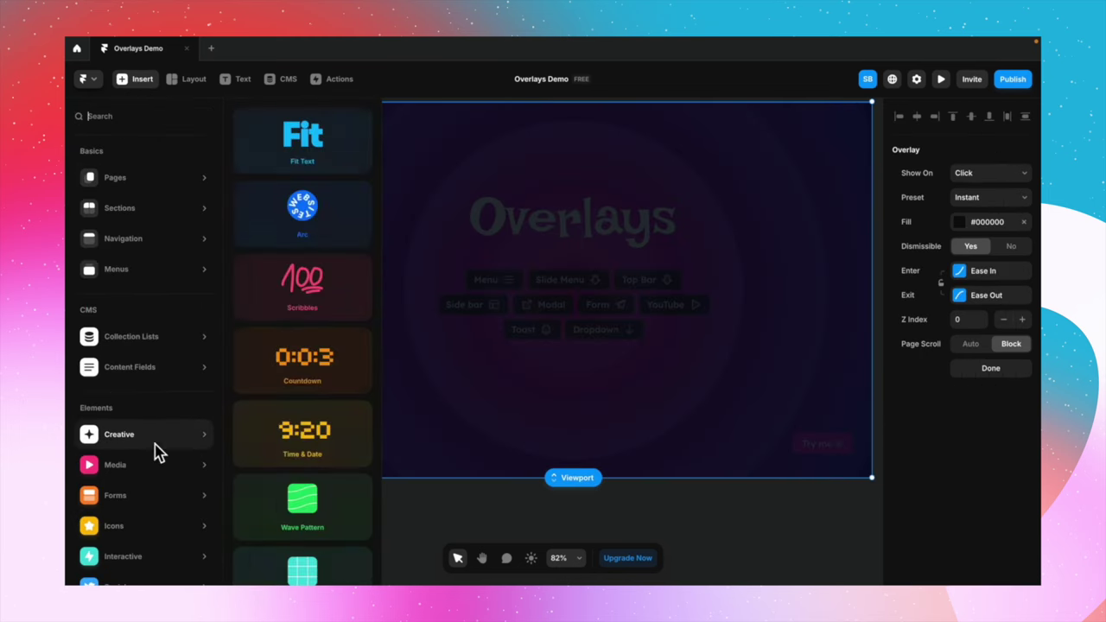
Place a Form Builder form in the overlay with white fill, radius 20, about 390 px wide, centred
{"action": "mouse_move", "coordinate": [158, 498]}
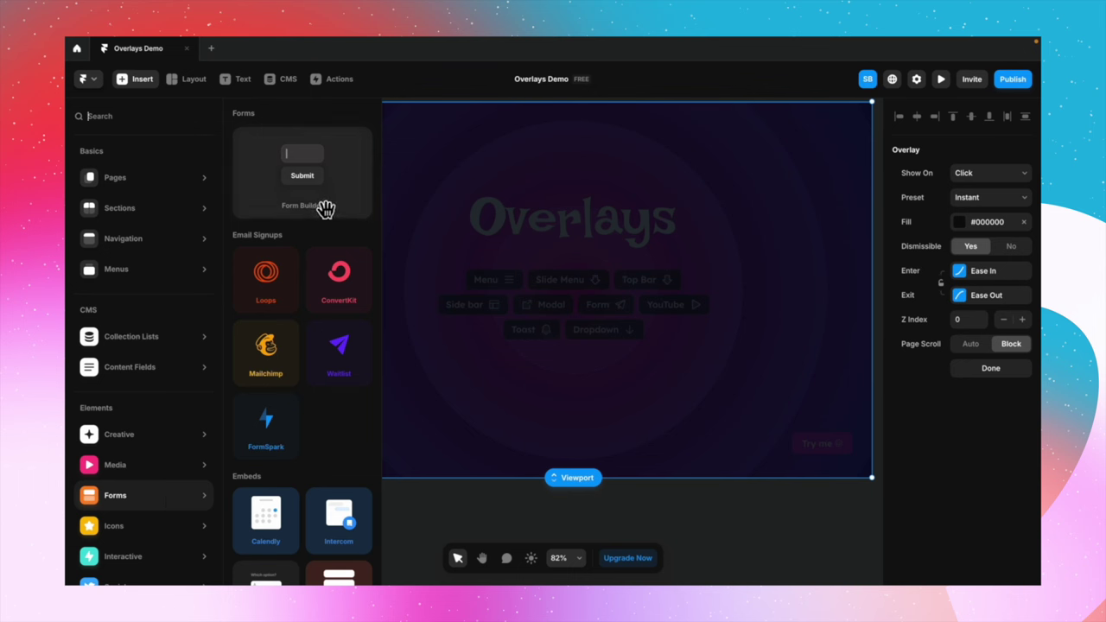
{"action": "left_click_drag", "start_coordinate": [327, 203], "coordinate": [618, 316]}
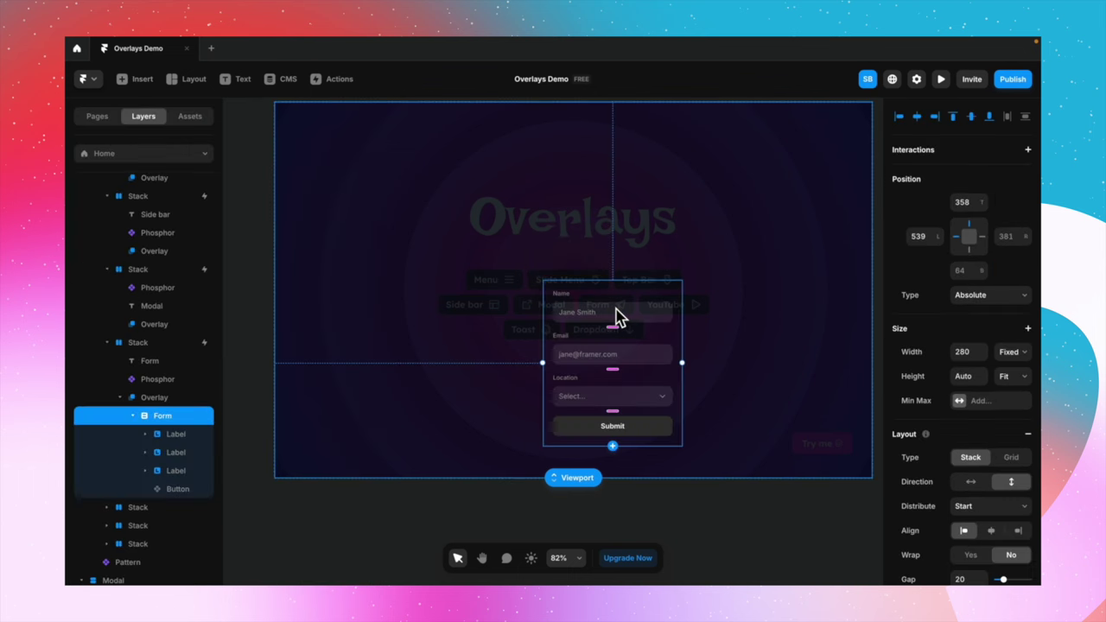
{"action": "scroll", "coordinate": [984, 413], "scroll_direction": "down", "scroll_amount": 10}
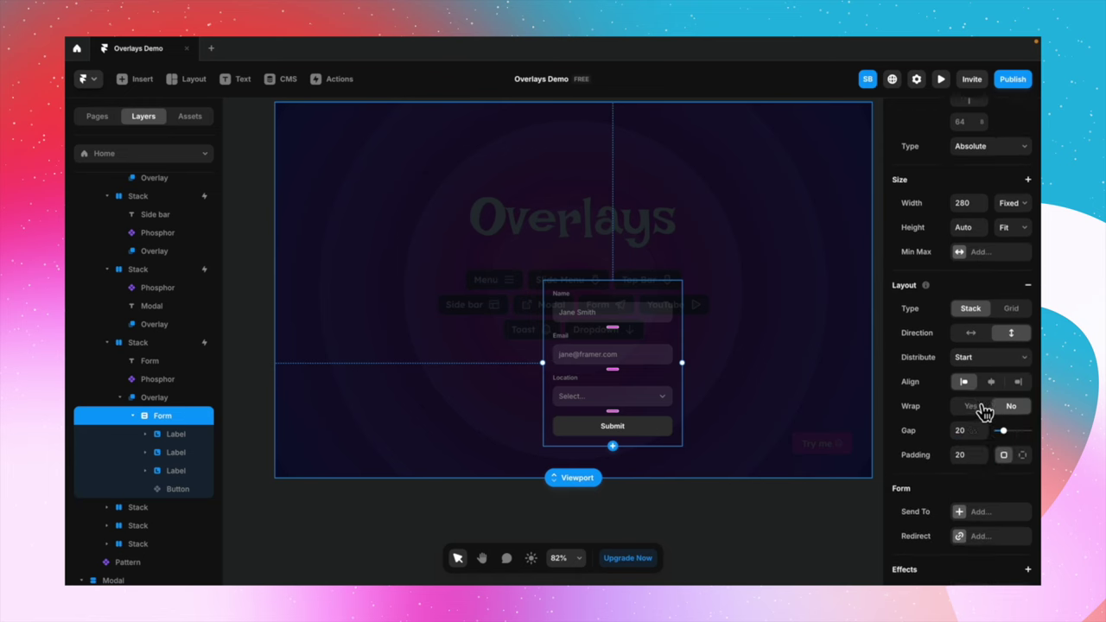
{"action": "left_click", "coordinate": [975, 466]}
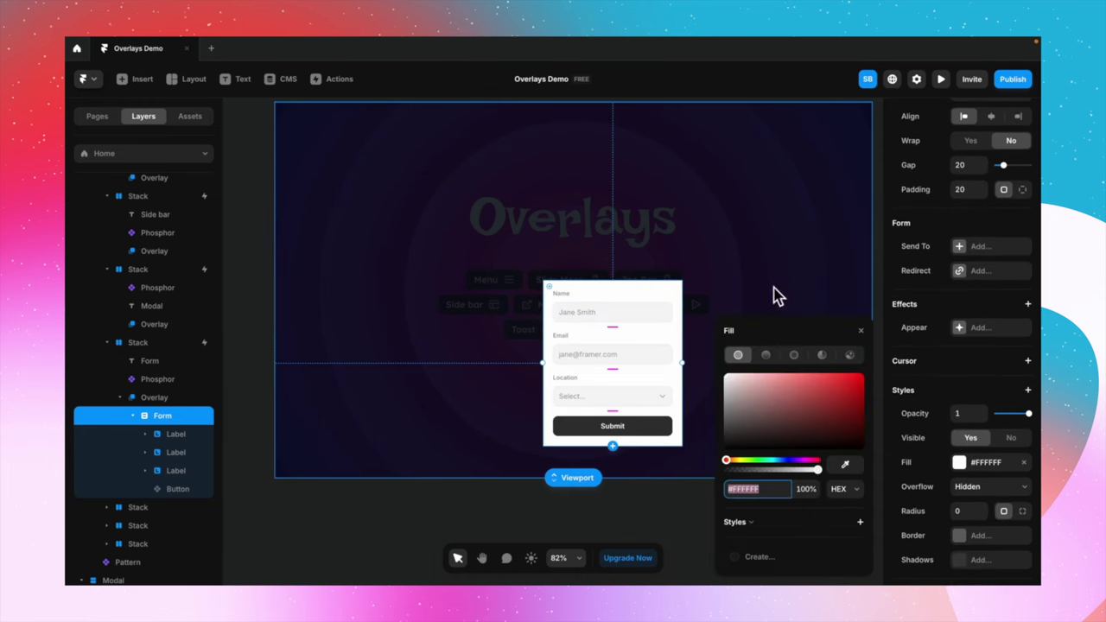
{"action": "left_click_drag", "start_coordinate": [551, 284], "coordinate": [557, 298]}
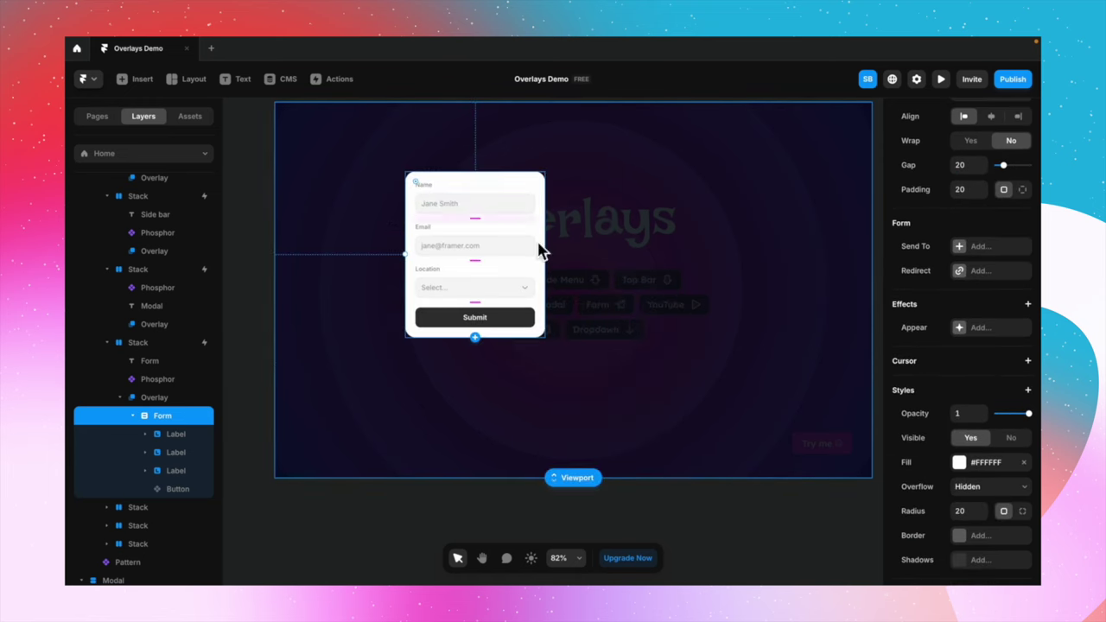
{"action": "left_click_drag", "start_coordinate": [553, 341], "coordinate": [667, 348]}
{"action": "left_click_drag", "start_coordinate": [665, 216], "coordinate": [669, 225]}
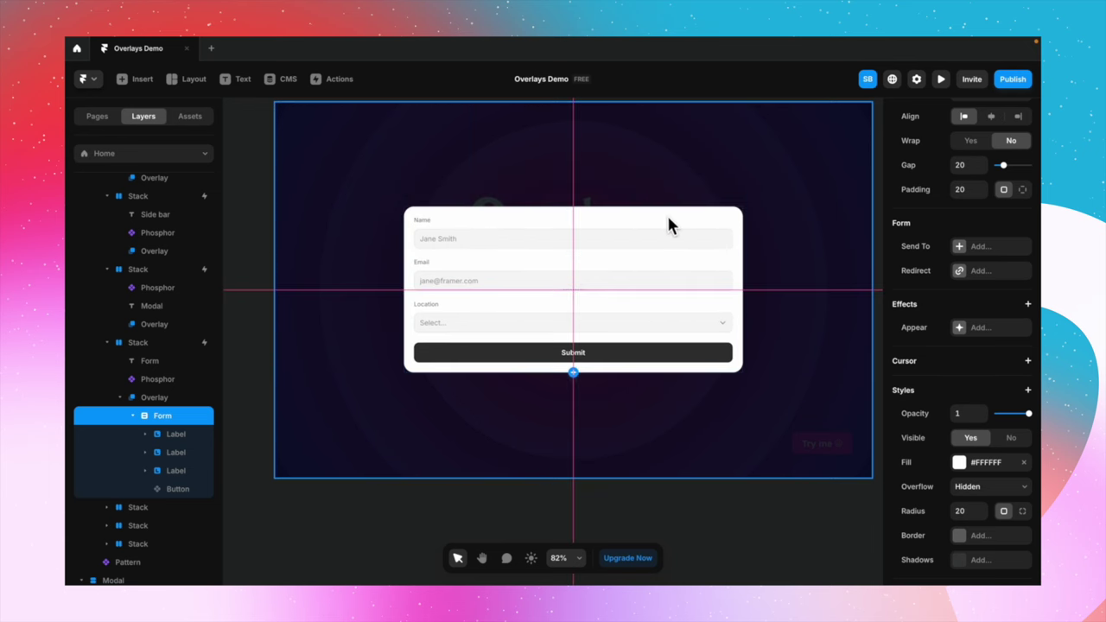
Give the form an Appear animation preset and check the Form overlay in preview
{"action": "left_click", "coordinate": [980, 328]}
{"action": "left_click", "coordinate": [815, 386]}
{"action": "left_click", "coordinate": [832, 412]}
{"action": "left_click", "coordinate": [867, 344]}
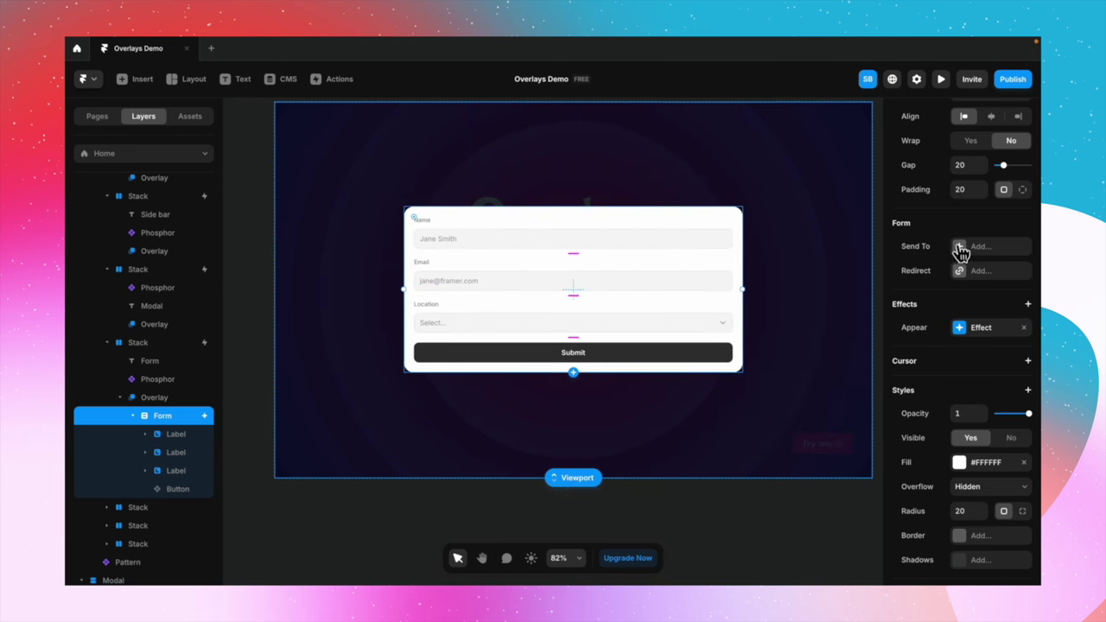
{"action": "scroll", "coordinate": [977, 319], "scroll_direction": "down", "scroll_amount": 3}
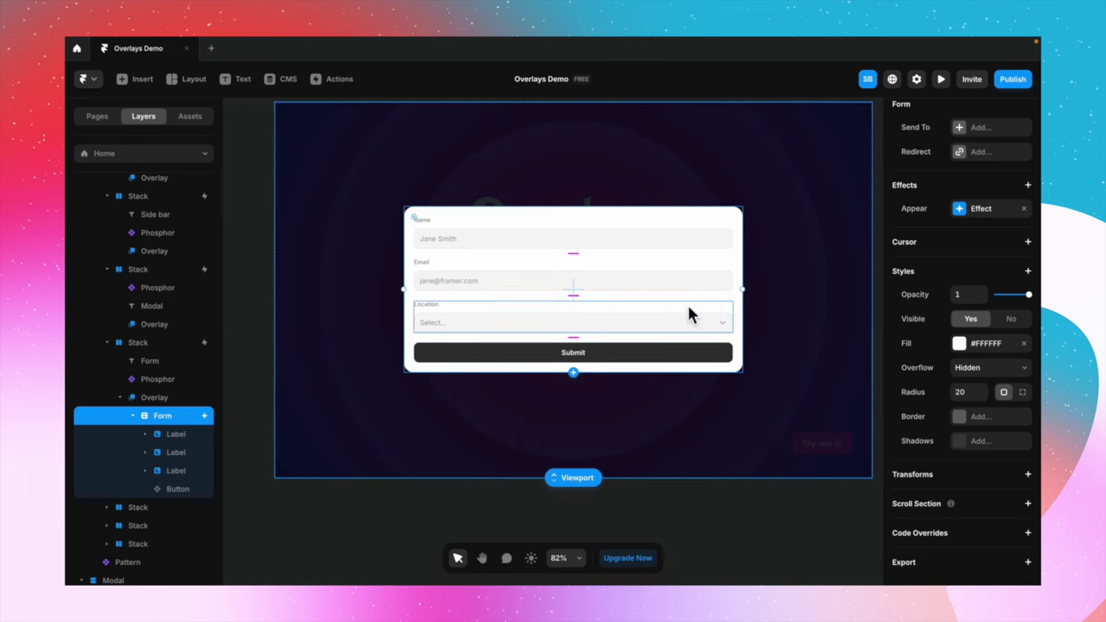
{"action": "left_click", "coordinate": [403, 129]}
{"action": "left_click", "coordinate": [609, 362]}
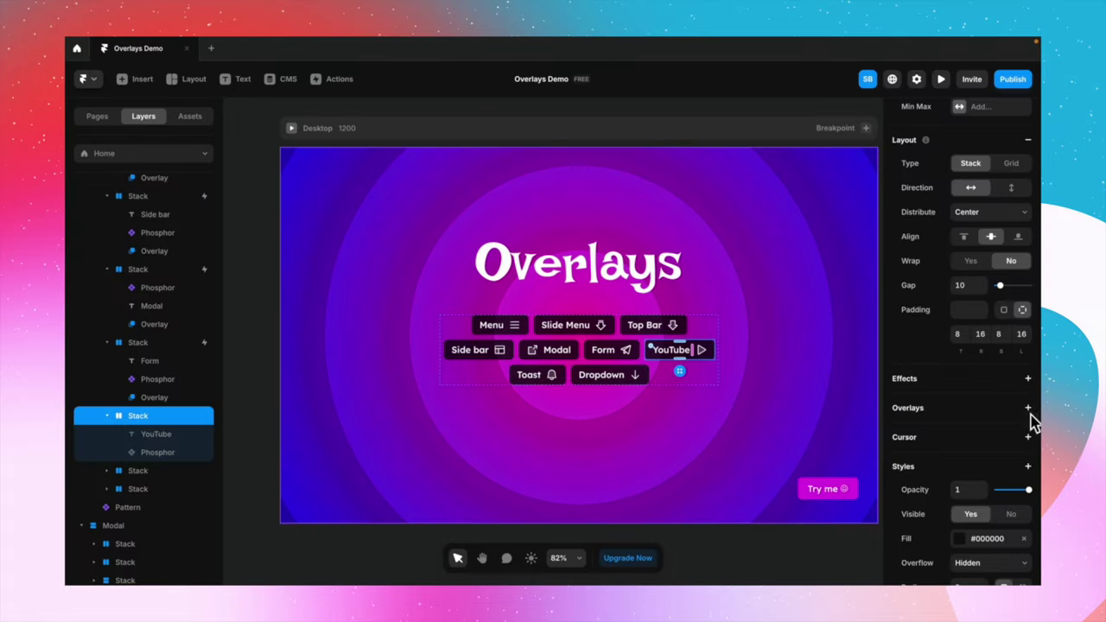
Add an overlay to the YouTube button and drop a YouTube media embed into it
{"action": "left_click", "coordinate": [1030, 411]}
{"action": "left_click", "coordinate": [994, 460]}
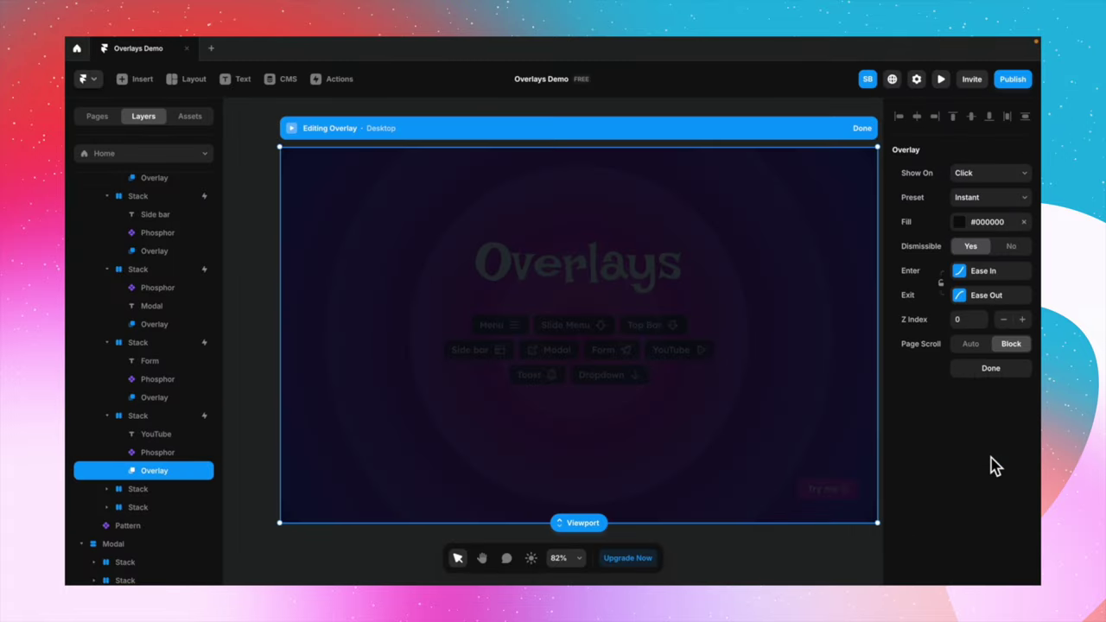
{"action": "left_click", "coordinate": [154, 90]}
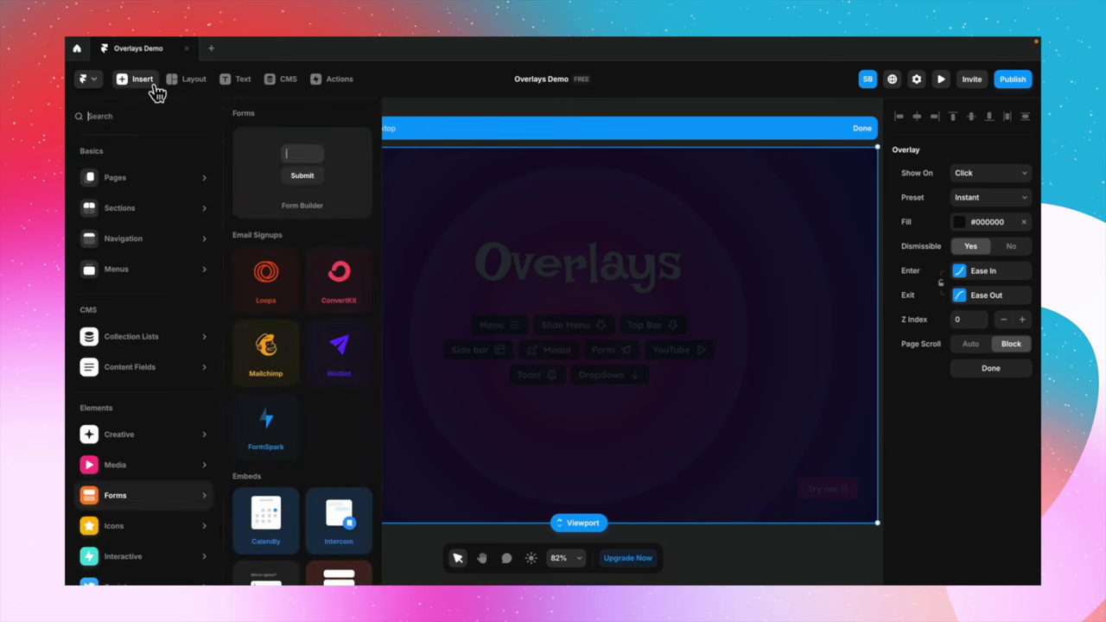
{"action": "mouse_move", "coordinate": [153, 470]}
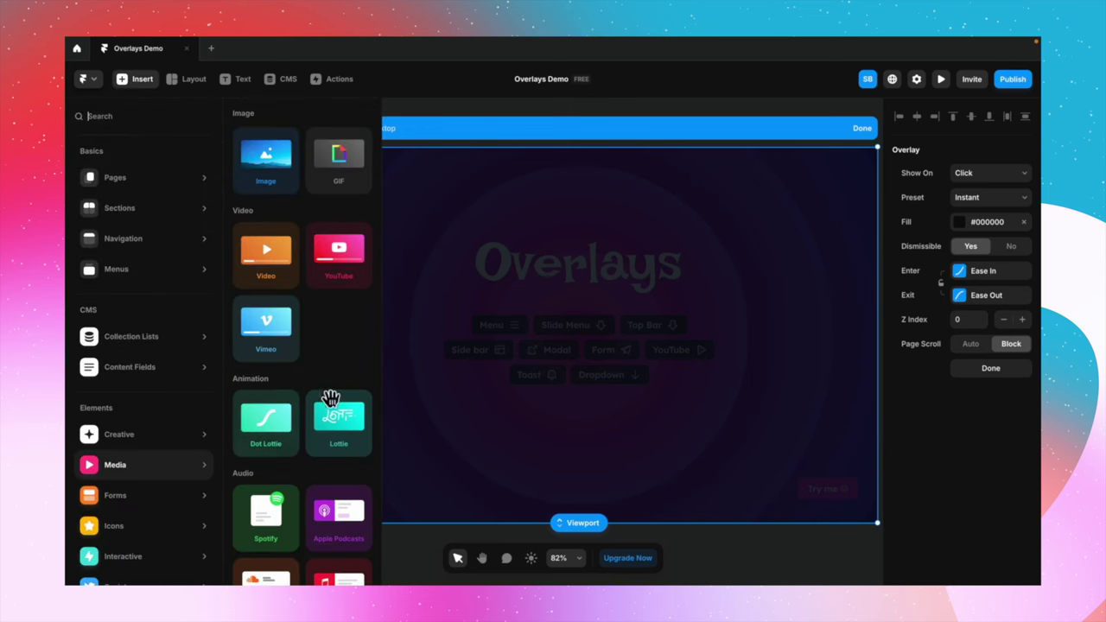
{"action": "left_click_drag", "start_coordinate": [360, 284], "coordinate": [606, 339]}
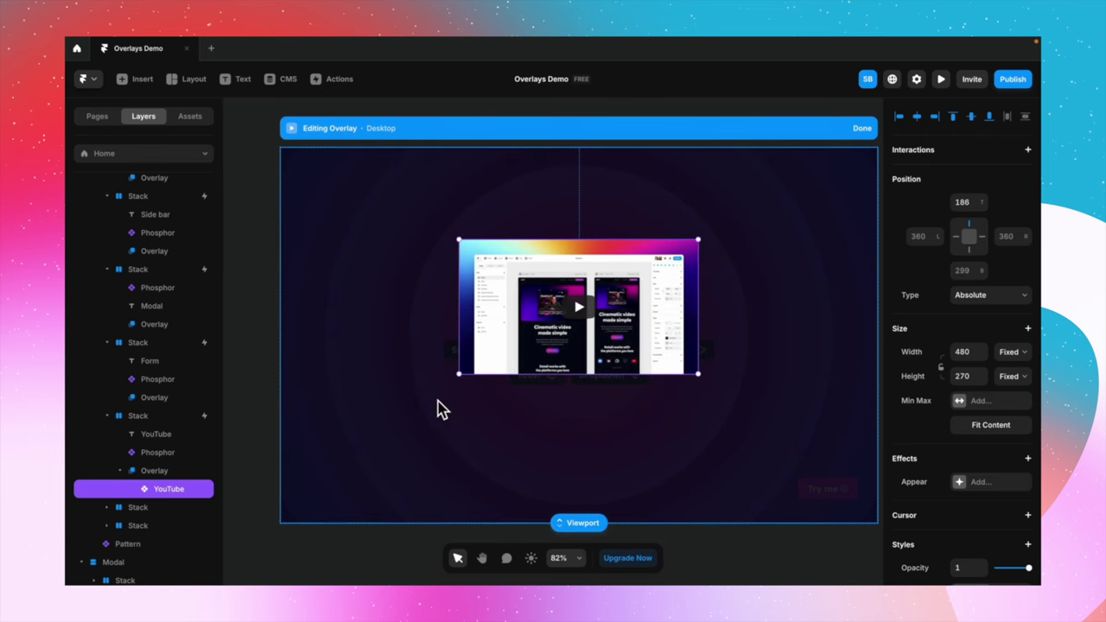
Enlarge the YouTube embed to 1001×610 and centre it in the viewport
{"action": "left_click_drag", "start_coordinate": [461, 376], "coordinate": [329, 489]}
{"action": "left_click_drag", "start_coordinate": [443, 397], "coordinate": [443, 342]}
{"action": "left_click_drag", "start_coordinate": [696, 421], "coordinate": [824, 475]}
{"action": "left_click_drag", "start_coordinate": [650, 429], "coordinate": [654, 444]}
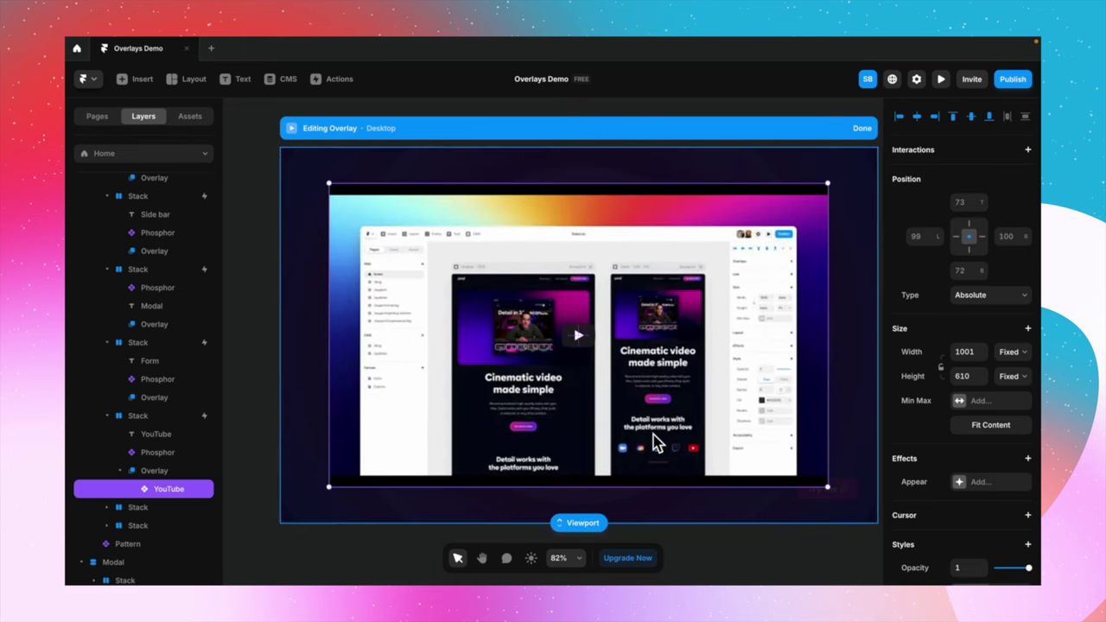
In preview, open the YouTube button's overlay and start the embedded video playing
{"action": "left_click", "coordinate": [299, 134]}
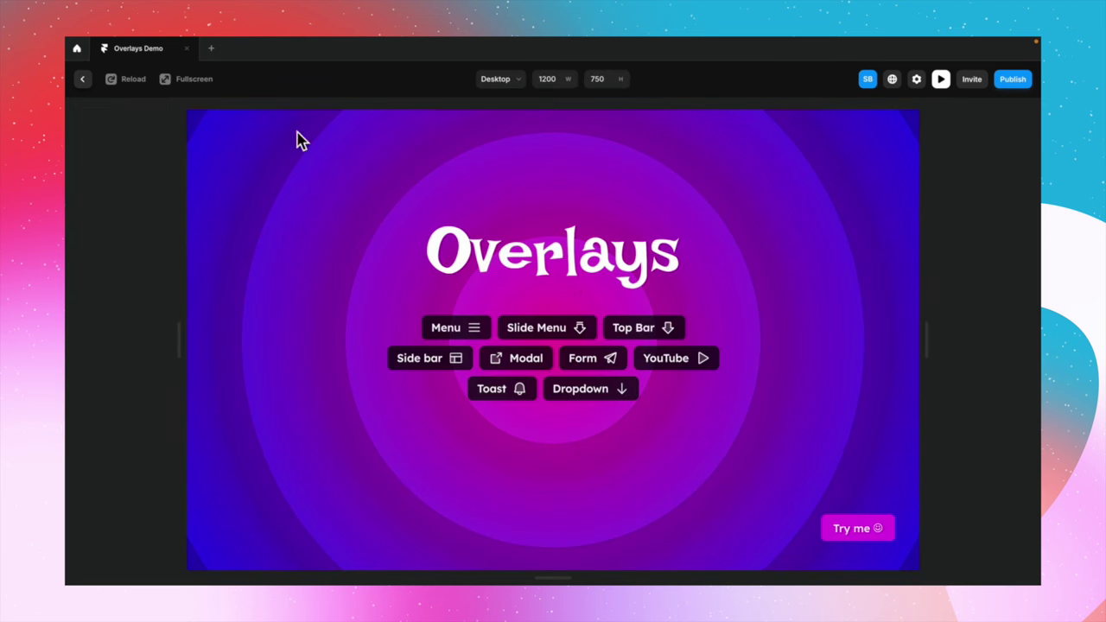
{"action": "left_click", "coordinate": [675, 358]}
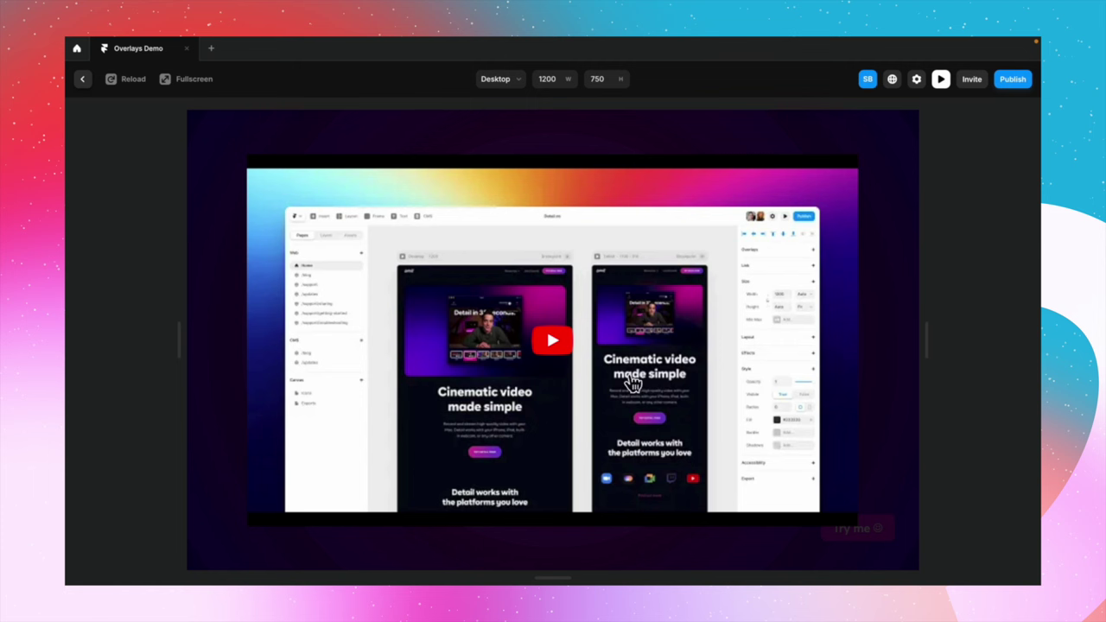
{"action": "left_click", "coordinate": [563, 357]}
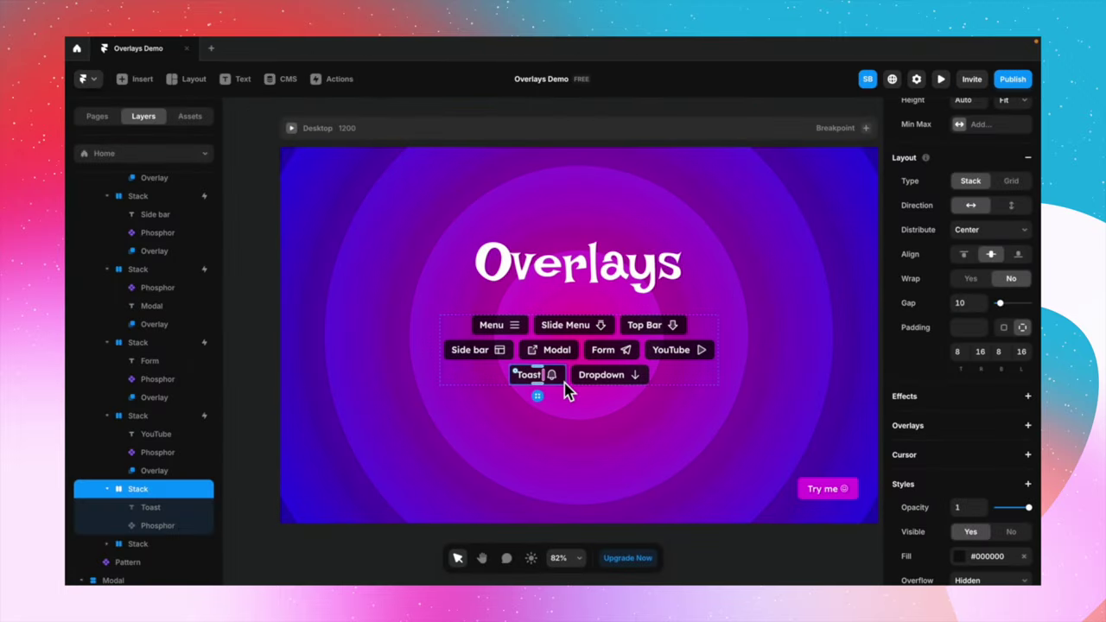
{"action": "left_click", "coordinate": [588, 403]}
{"action": "scroll", "coordinate": [588, 404], "scroll_direction": "right", "scroll_amount": 10}
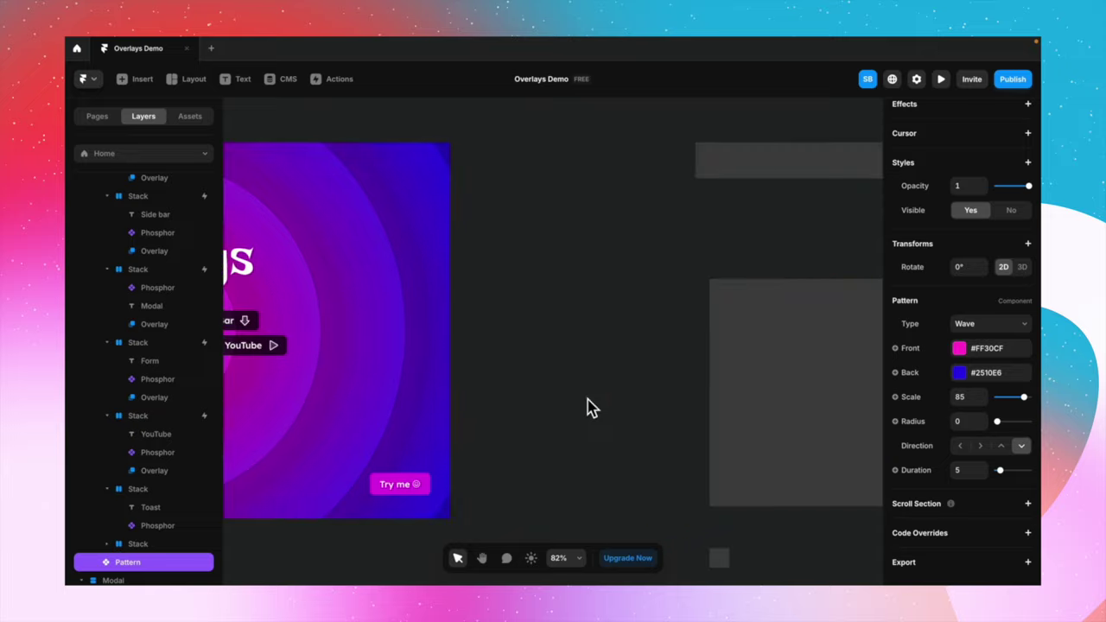
{"action": "scroll", "coordinate": [588, 406], "scroll_direction": "right", "scroll_amount": 8}
{"action": "left_click", "coordinate": [640, 361]}
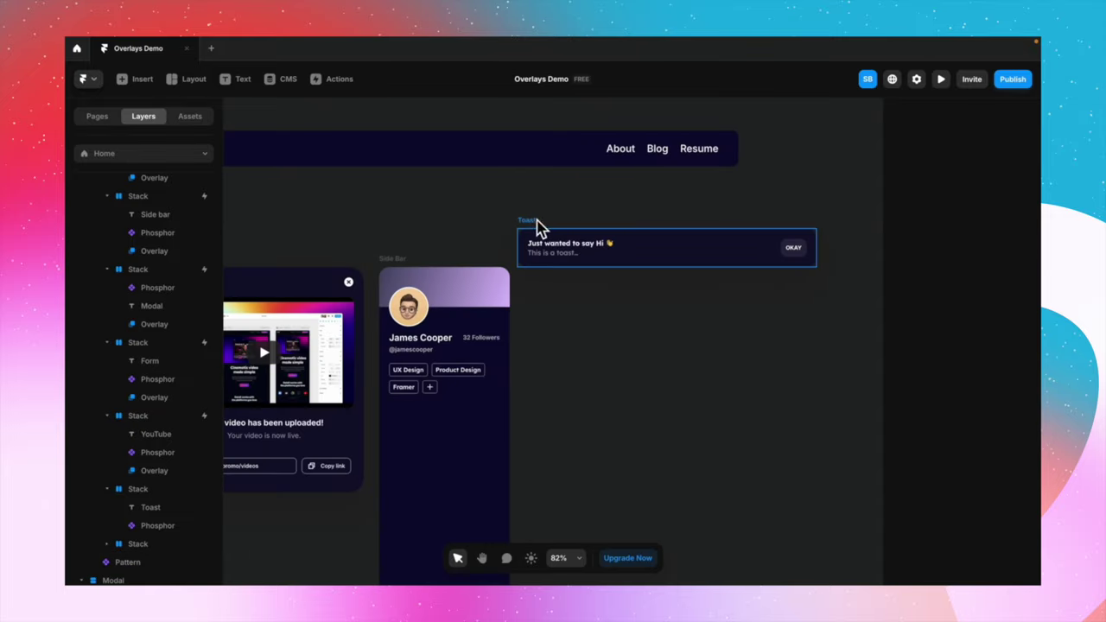
{"action": "scroll", "coordinate": [603, 363], "scroll_direction": "left", "scroll_amount": 1}
{"action": "scroll", "coordinate": [603, 363], "scroll_direction": "left", "scroll_amount": 10}
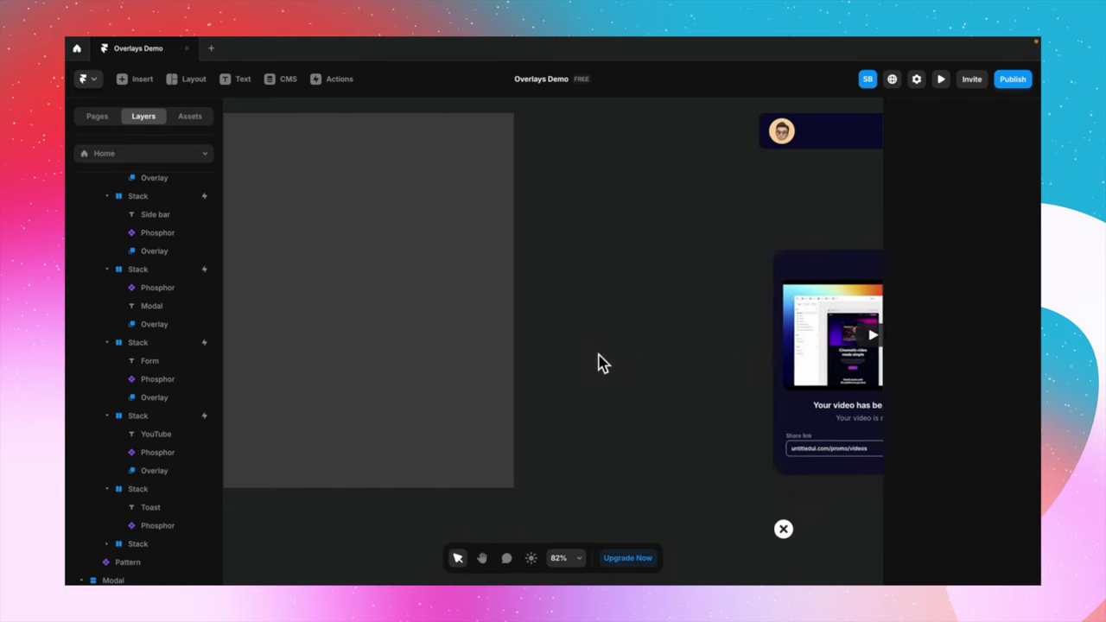
{"action": "scroll", "coordinate": [602, 363], "scroll_direction": "right", "scroll_amount": 1}
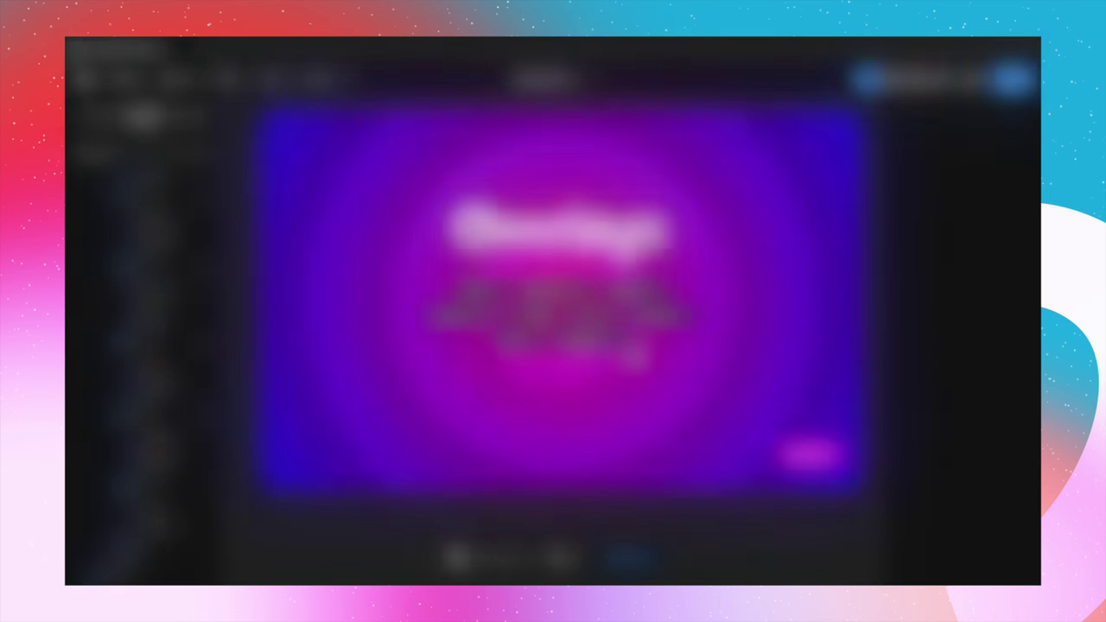
Attach a Relative overlay to the Dropdown button, positioned Bottom and aligned right
{"action": "left_click", "coordinate": [630, 350]}
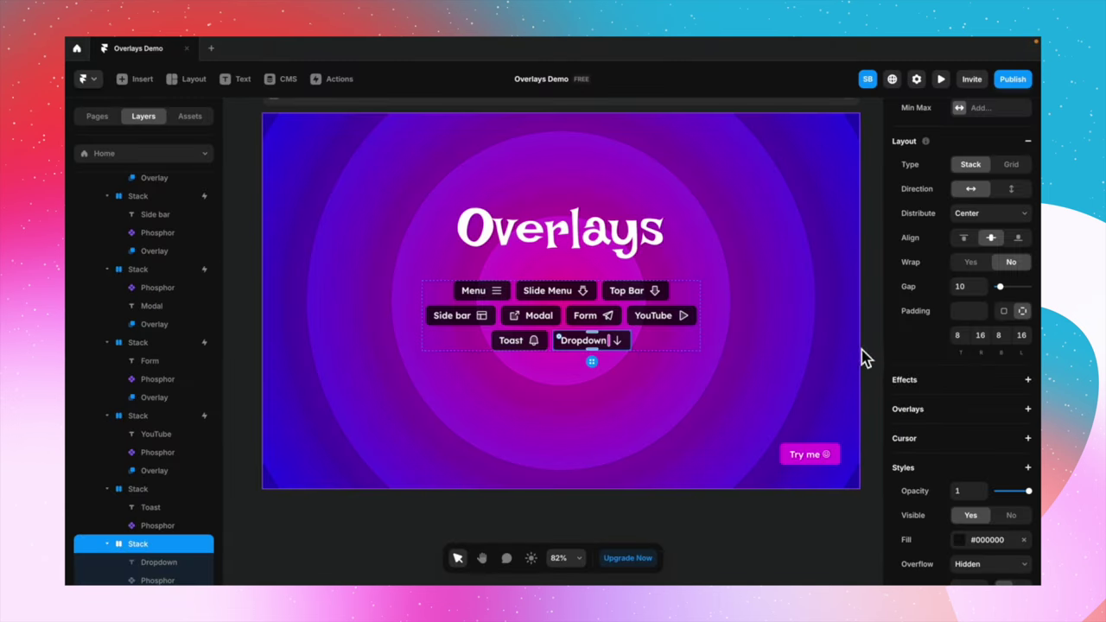
{"action": "left_click", "coordinate": [982, 414]}
{"action": "left_click", "coordinate": [975, 420]}
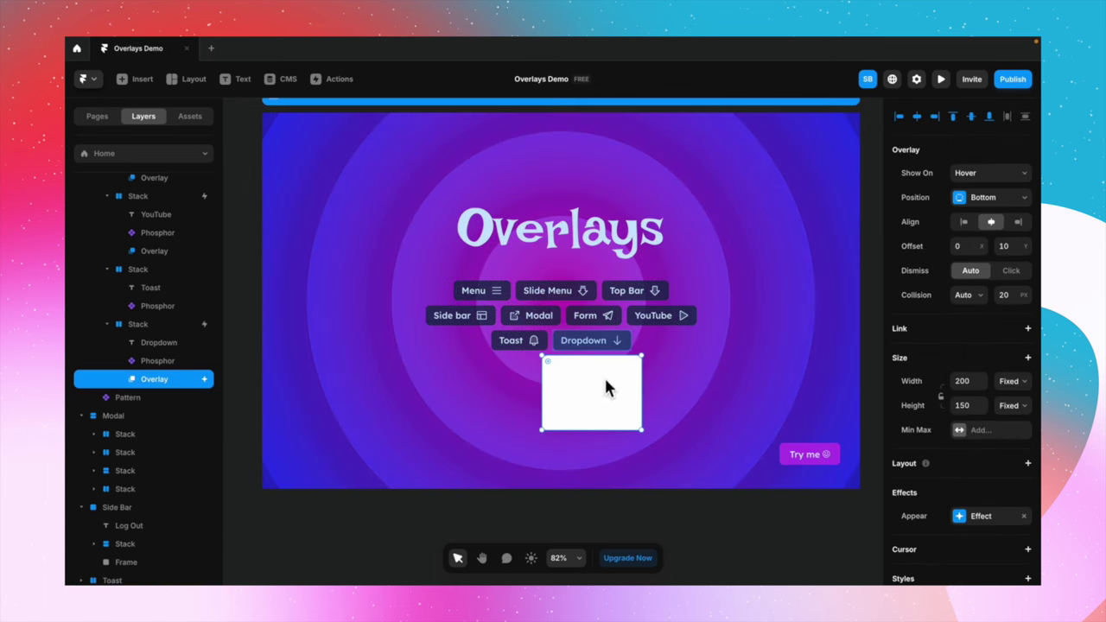
{"action": "left_click", "coordinate": [994, 201]}
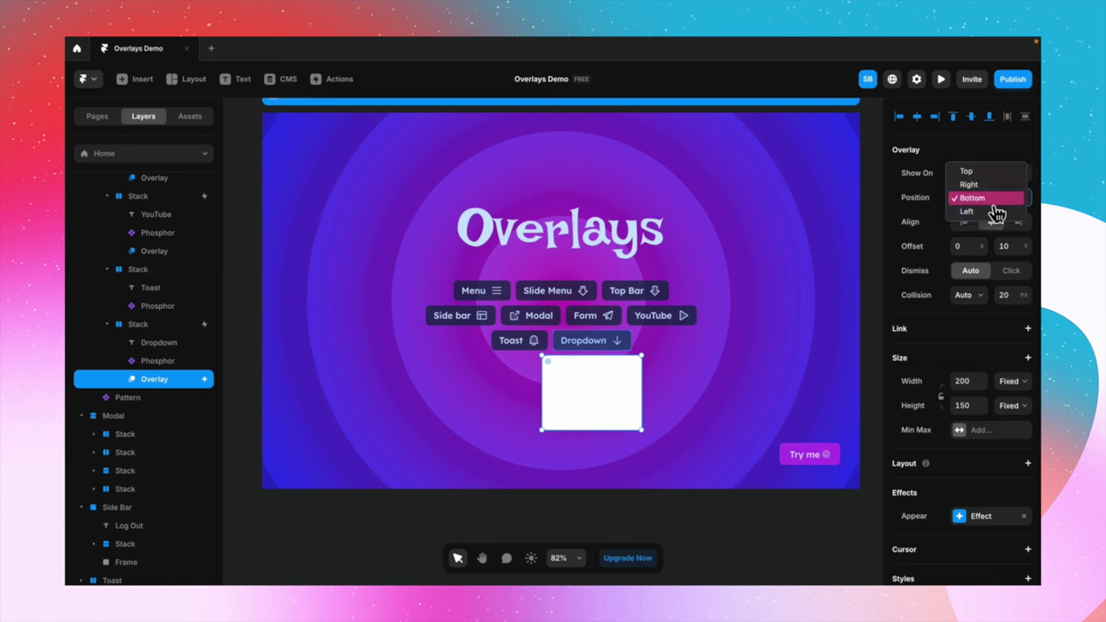
{"action": "left_click", "coordinate": [994, 185]}
{"action": "left_click", "coordinate": [996, 208]}
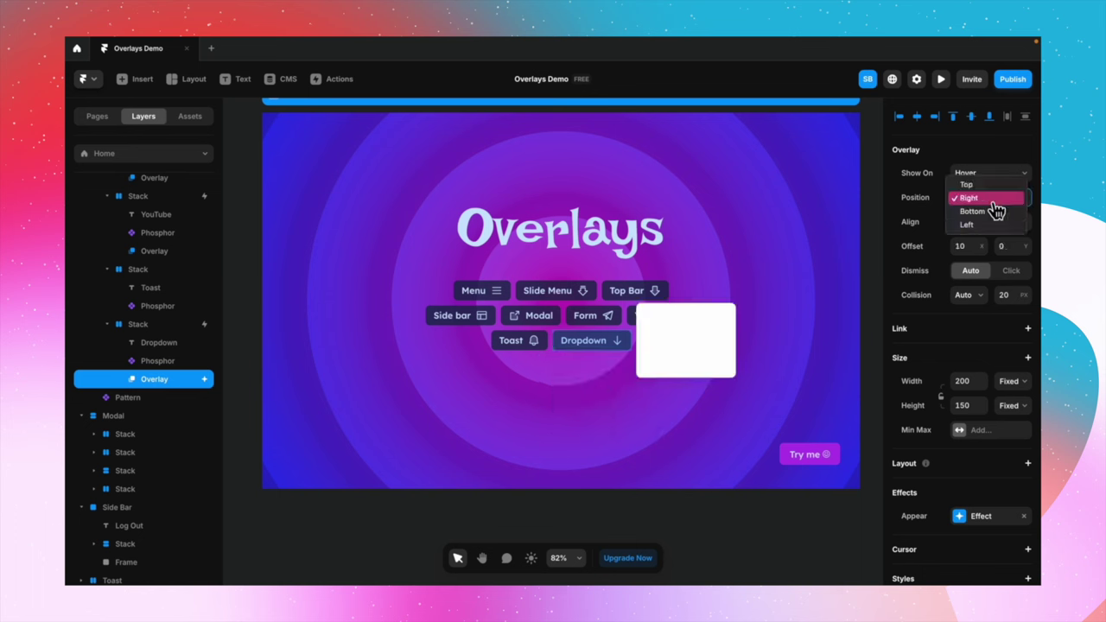
{"action": "left_click", "coordinate": [994, 212]}
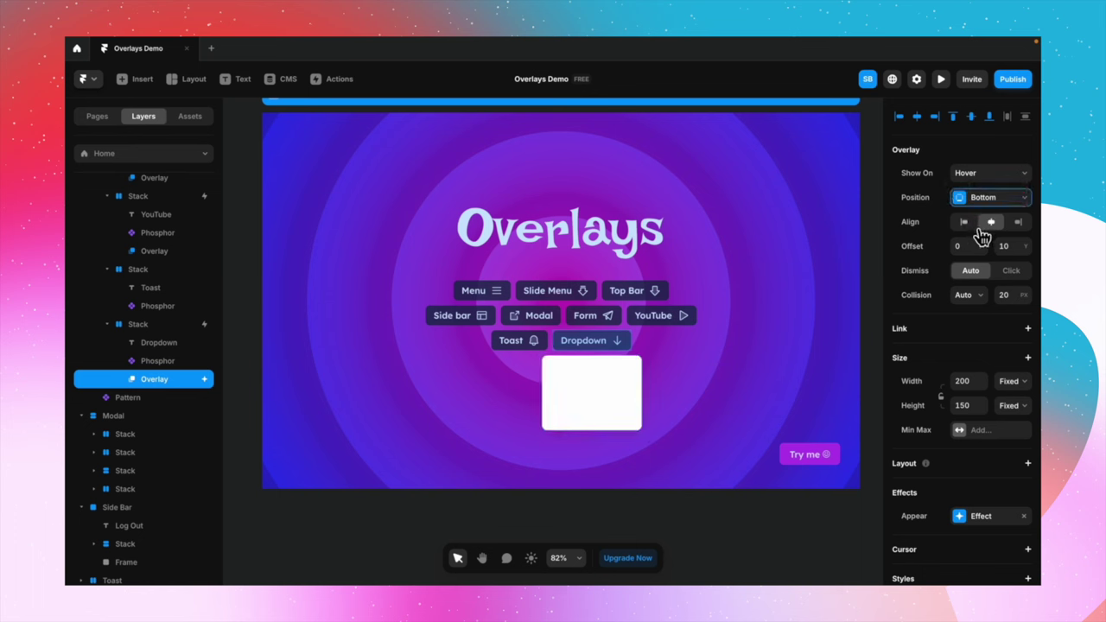
{"action": "left_click", "coordinate": [1019, 223]}
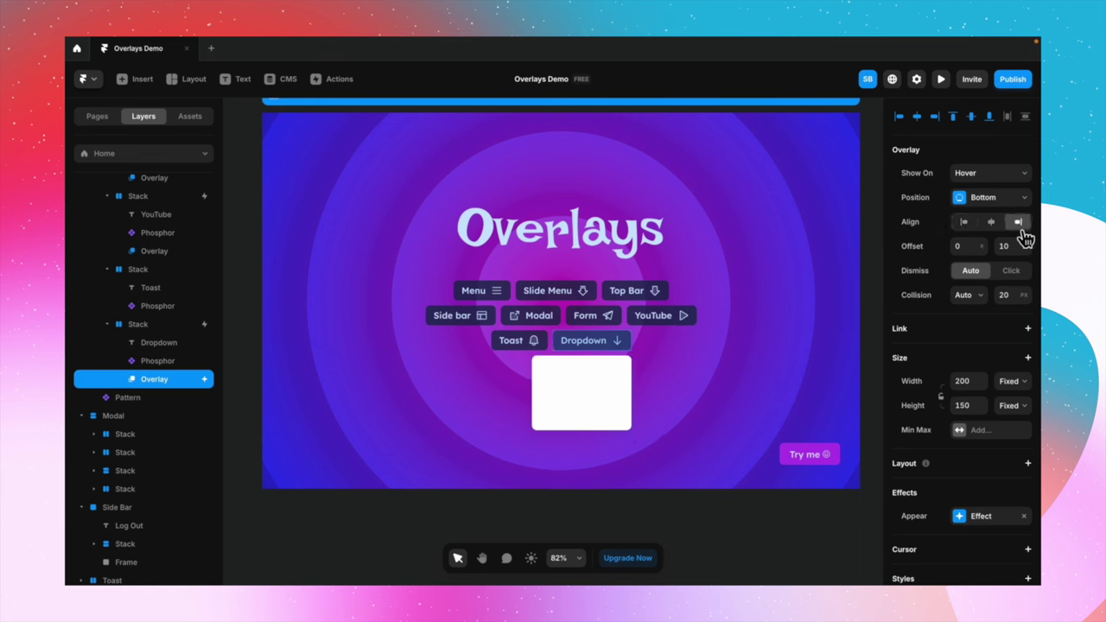
Add two text layers, 'text 1' and 'text 2', inside the overlay
{"action": "key", "text": "t"}
{"action": "left_click", "coordinate": [584, 381]}
{"action": "type", "text": "text 1"}
{"action": "key", "text": "Escape"}
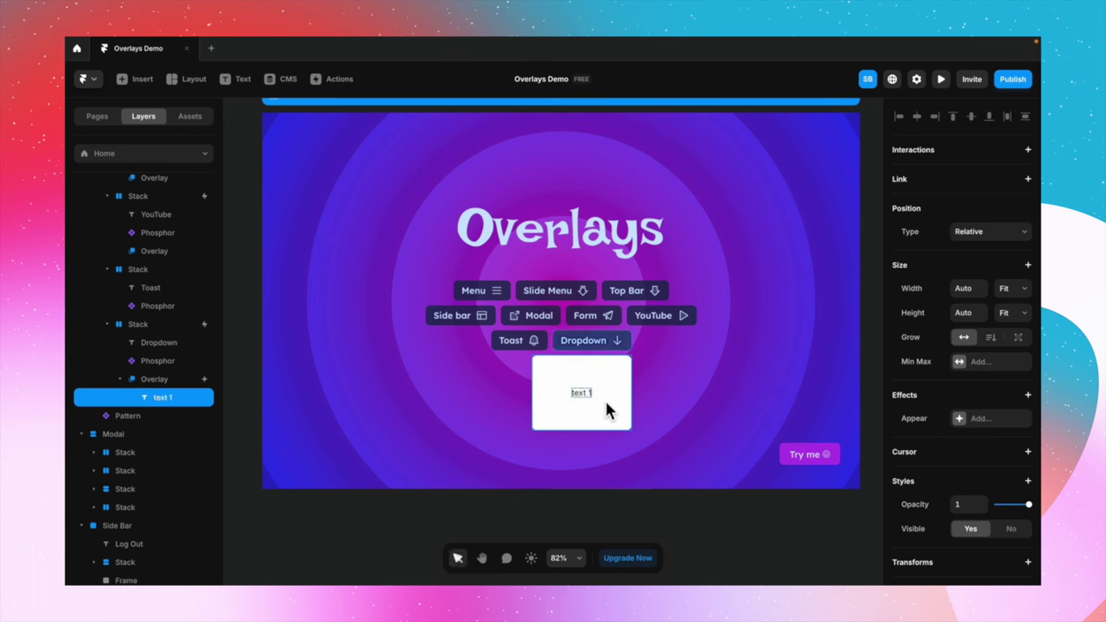
{"action": "key", "text": "ctrl+d"}
{"action": "double_click", "coordinate": [593, 393]}
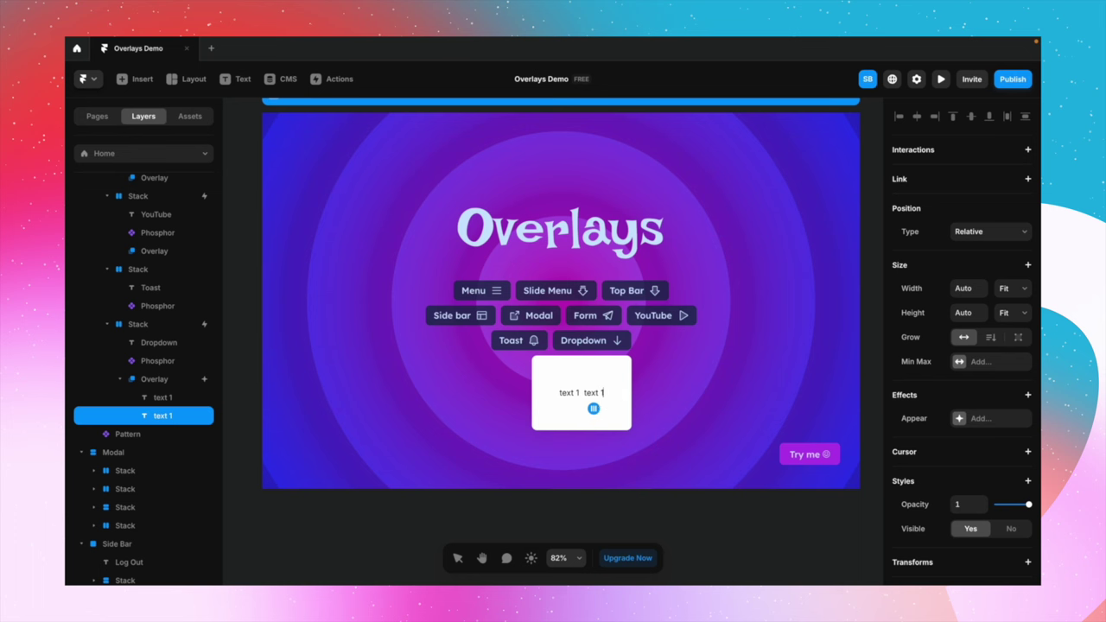
{"action": "key", "text": "Escape"}
Wrap text 1 and text 2 in a vertical Stack
{"action": "left_click", "coordinate": [576, 393], "text": "shift"}
{"action": "right_click", "coordinate": [575, 393]}
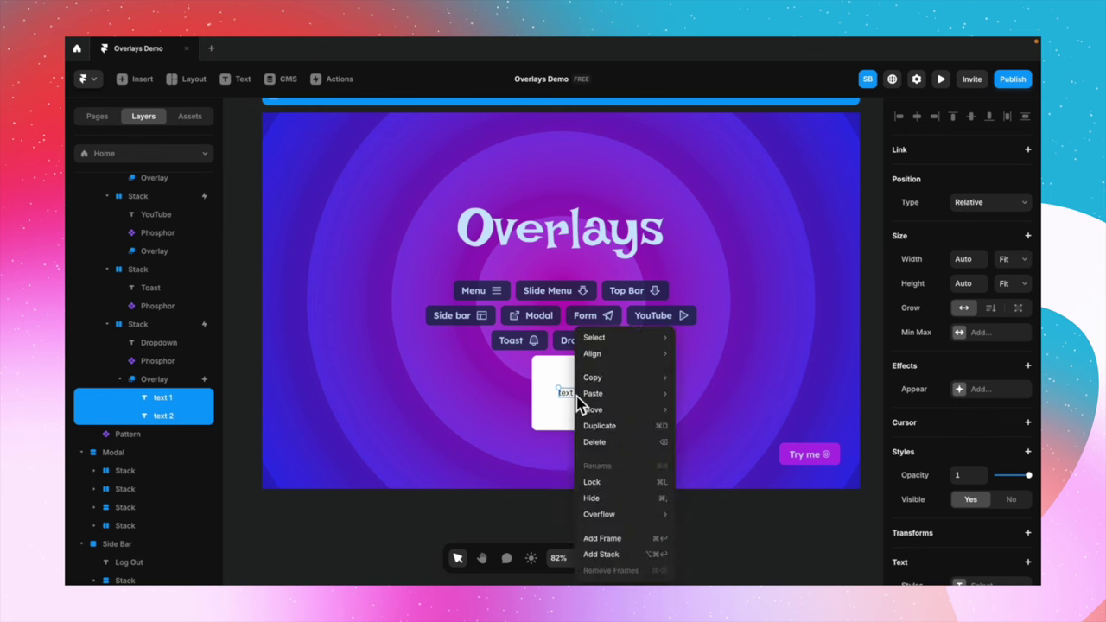
{"action": "left_click", "coordinate": [617, 556]}
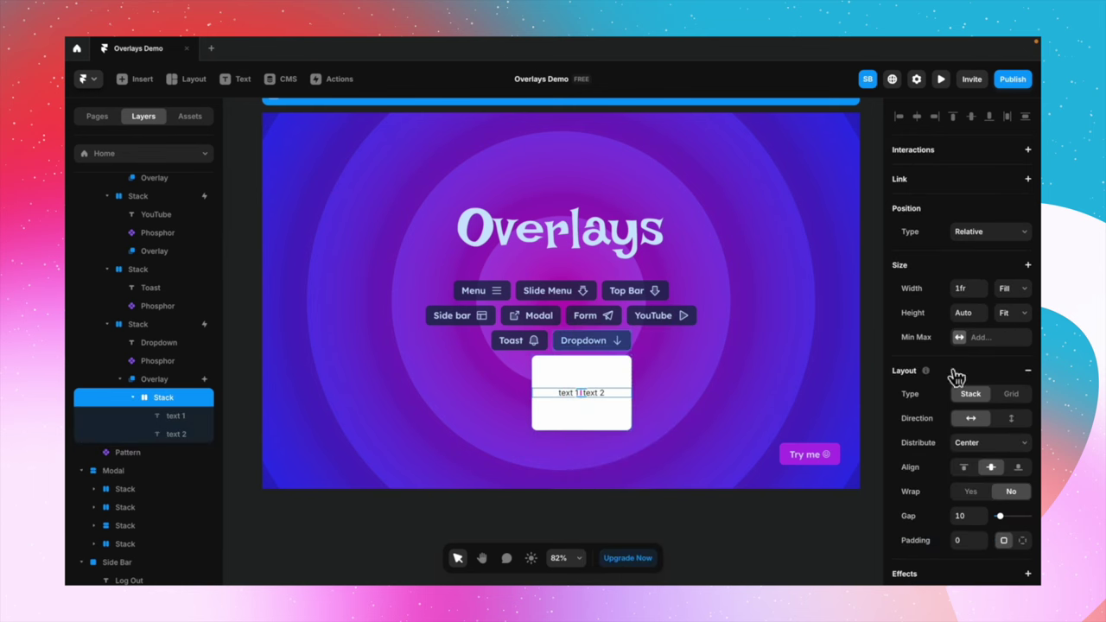
{"action": "left_click", "coordinate": [1011, 420]}
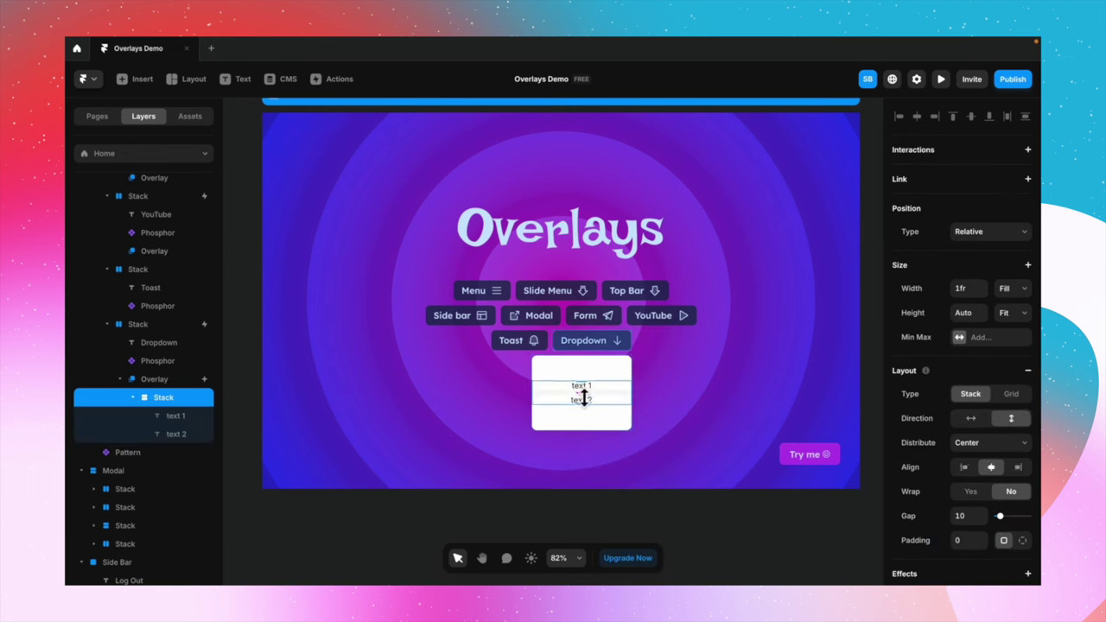
{"action": "left_click", "coordinate": [595, 510]}
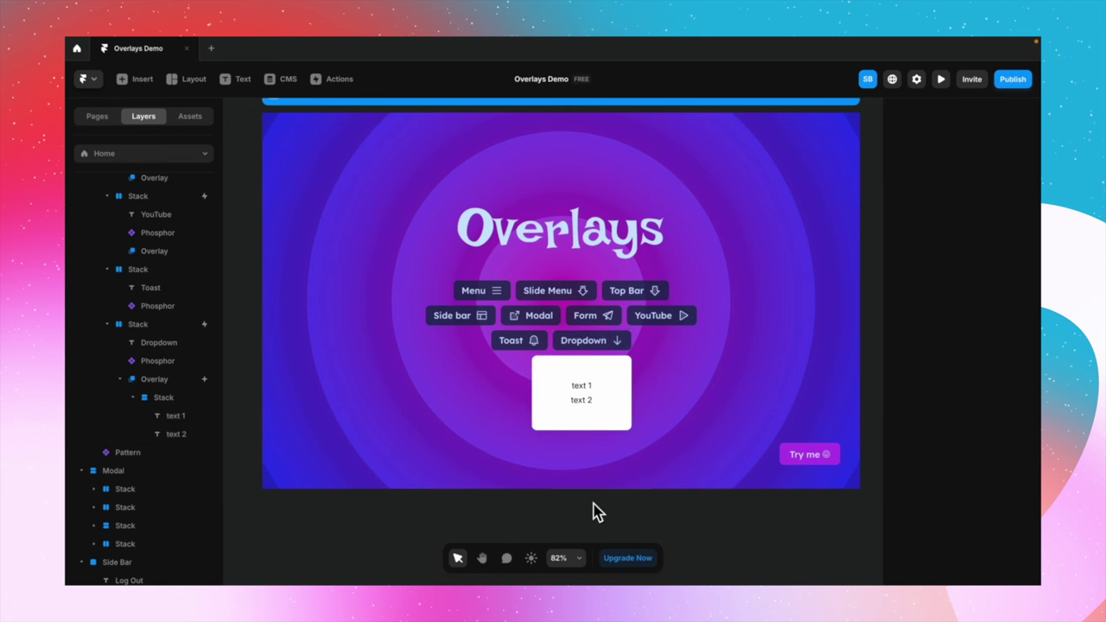
Give the white overlay a Scale In appear effect and finish overlay editing
{"action": "left_click", "coordinate": [622, 427]}
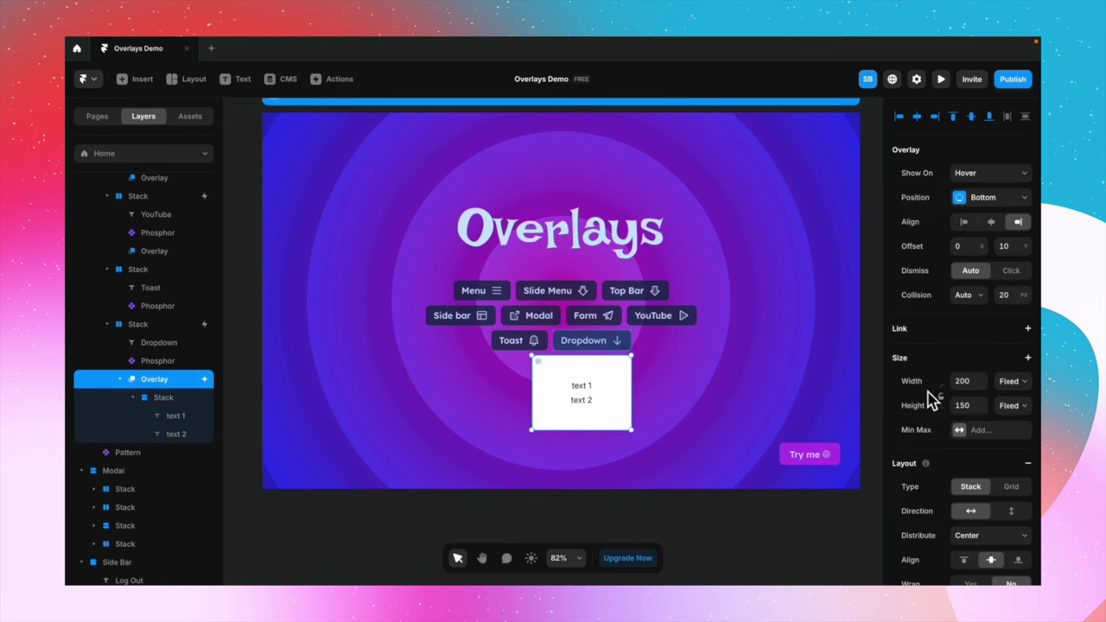
{"action": "scroll", "coordinate": [971, 417], "scroll_direction": "down", "scroll_amount": 5}
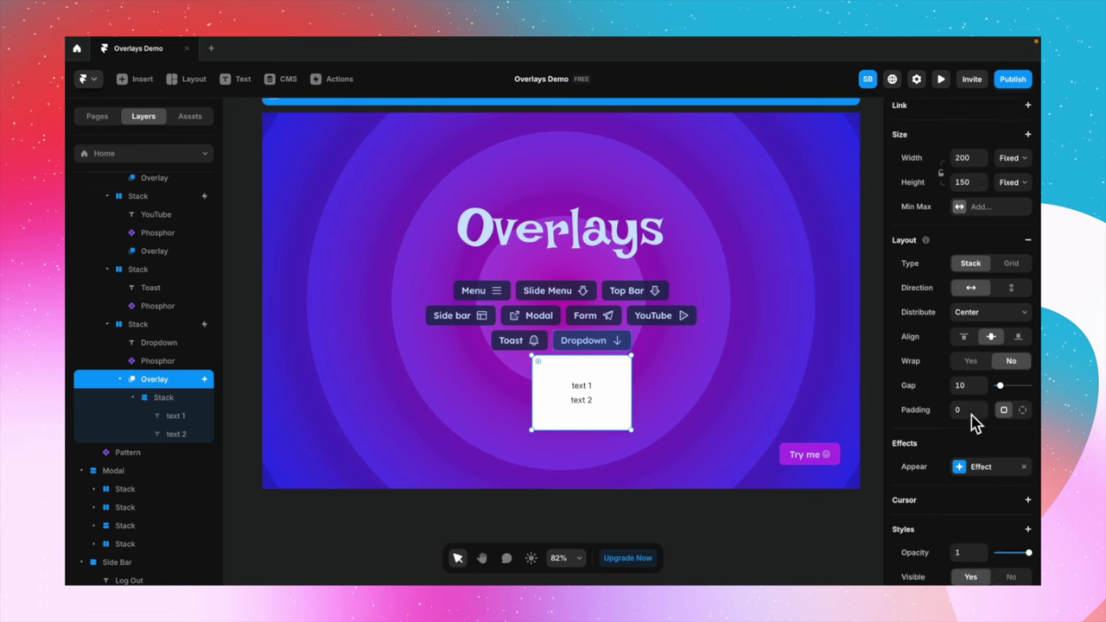
{"action": "scroll", "coordinate": [975, 422], "scroll_direction": "down", "scroll_amount": 2}
{"action": "left_click", "coordinate": [972, 408]}
{"action": "left_click", "coordinate": [807, 471]}
{"action": "left_click", "coordinate": [839, 489]}
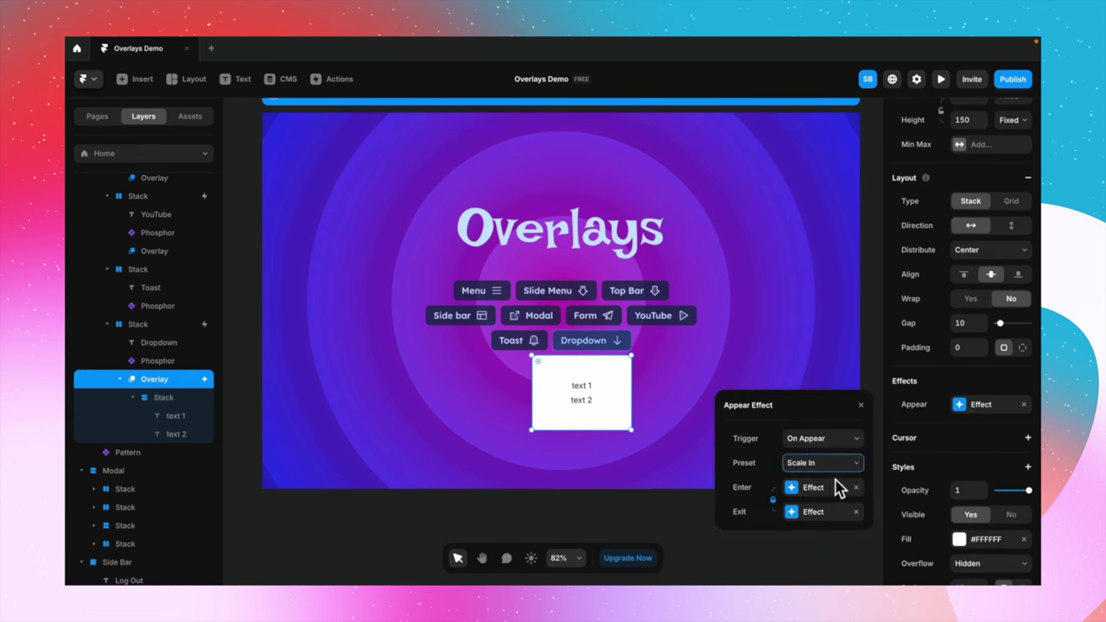
{"action": "left_click", "coordinate": [861, 405]}
{"action": "left_click", "coordinate": [749, 516]}
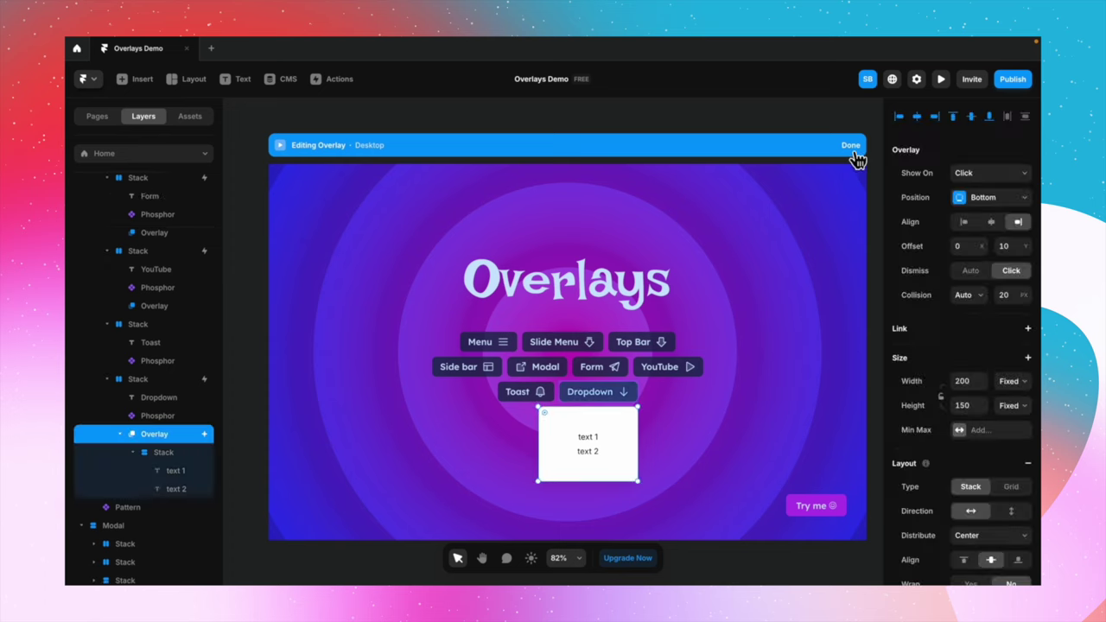
{"action": "left_click", "coordinate": [855, 148]}
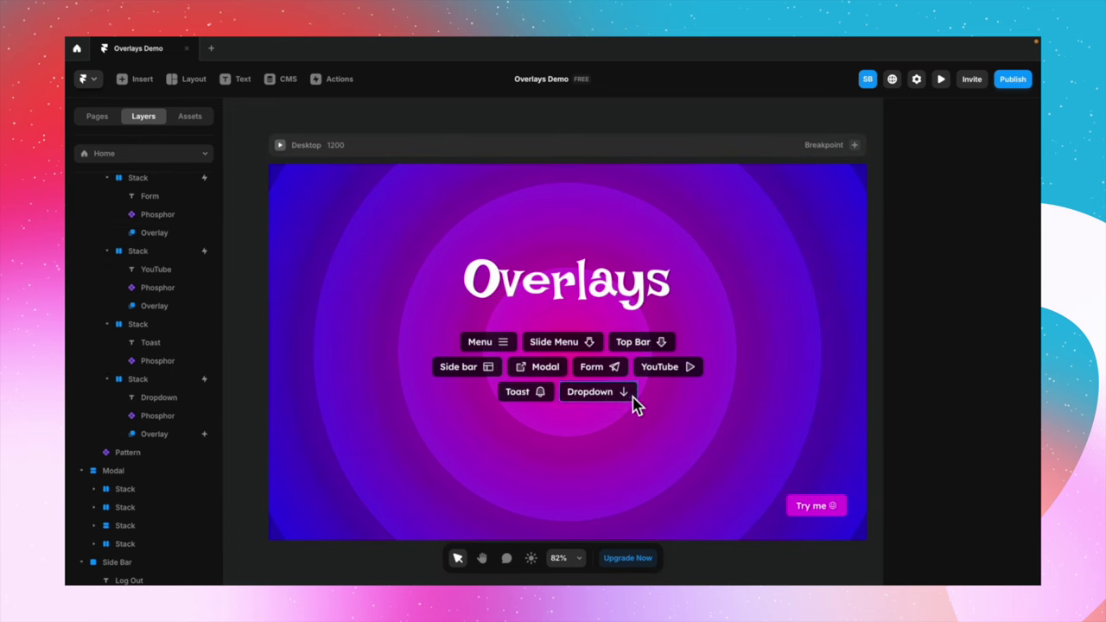
Test the Dropdown overlay opening and closing twice in preview, then return to the editor
{"action": "left_click", "coordinate": [281, 147]}
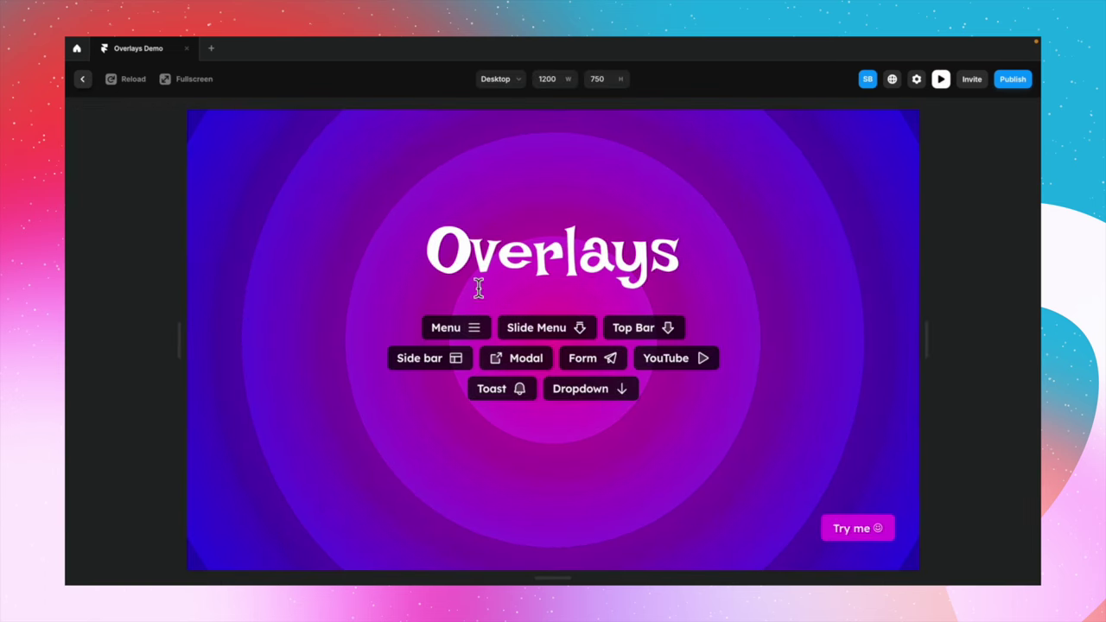
{"action": "left_click", "coordinate": [643, 400]}
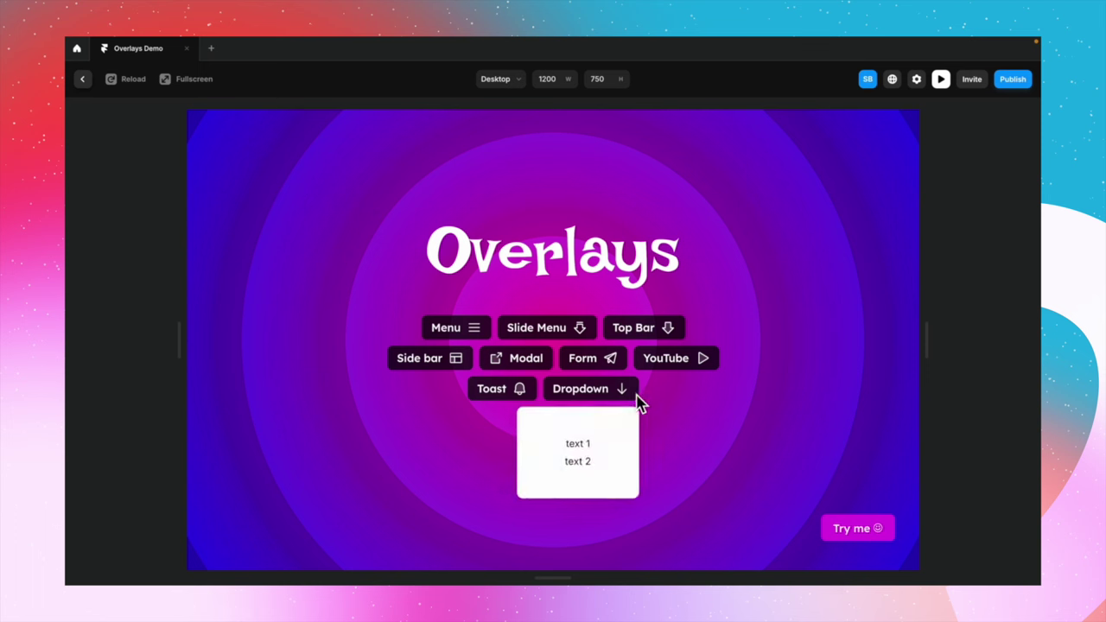
{"action": "left_click", "coordinate": [638, 399]}
{"action": "left_click", "coordinate": [640, 400]}
{"action": "left_click", "coordinate": [639, 401]}
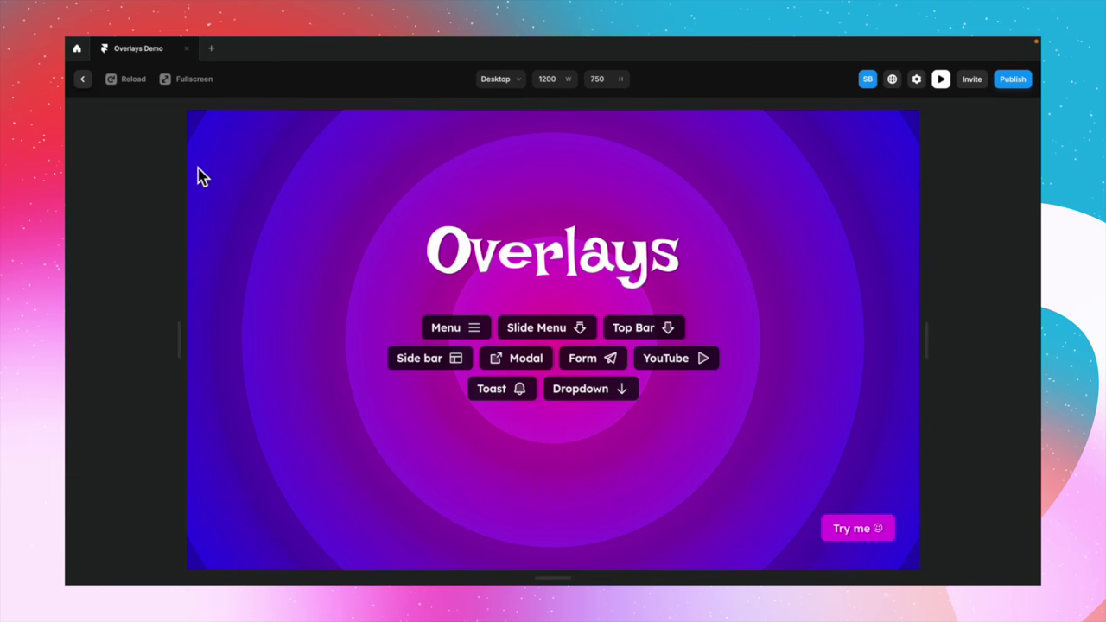
{"action": "left_click", "coordinate": [92, 87]}
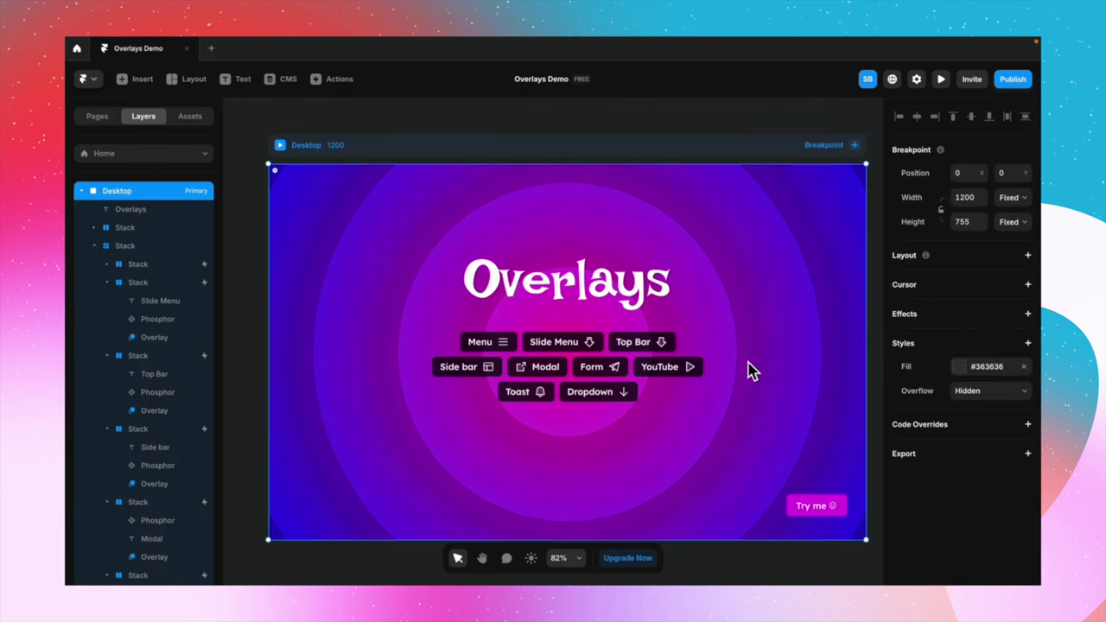
Add a Fixed overlay to the Try me button with a 100% opaque black fill
{"action": "left_click", "coordinate": [797, 572]}
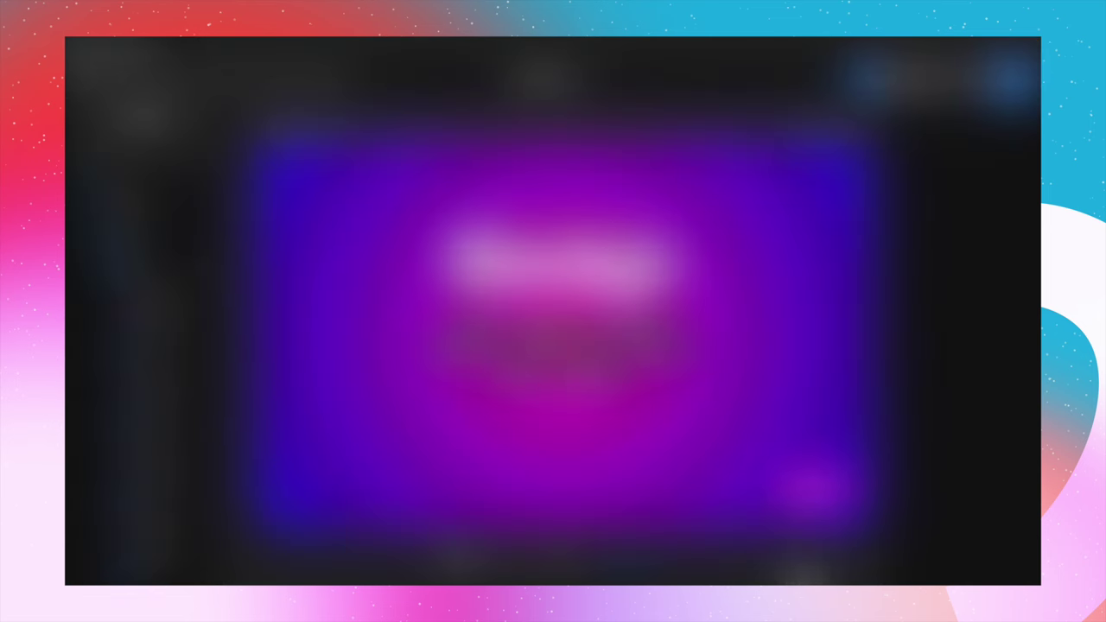
{"action": "left_click", "coordinate": [839, 498]}
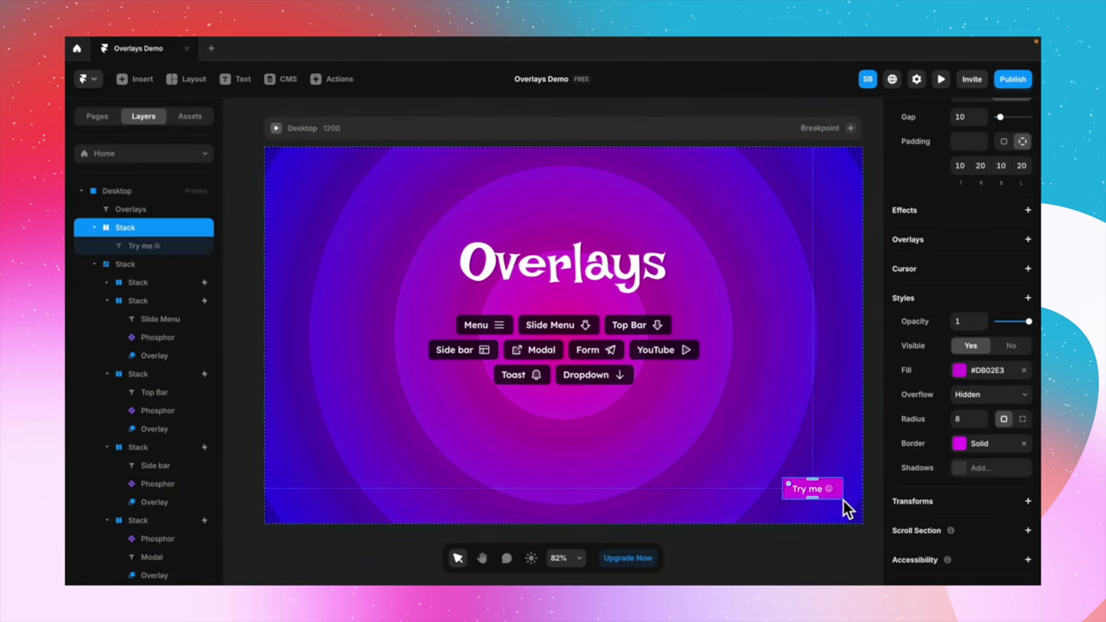
{"action": "scroll", "coordinate": [970, 490], "scroll_direction": "down", "scroll_amount": 1}
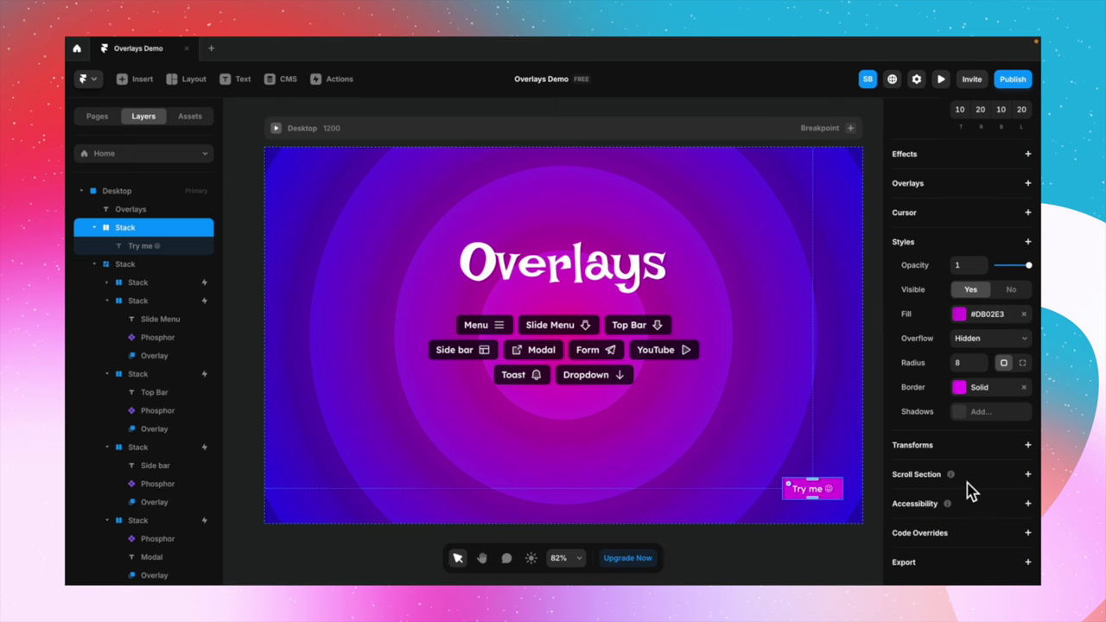
{"action": "left_click", "coordinate": [1028, 183]}
{"action": "left_click", "coordinate": [1008, 230]}
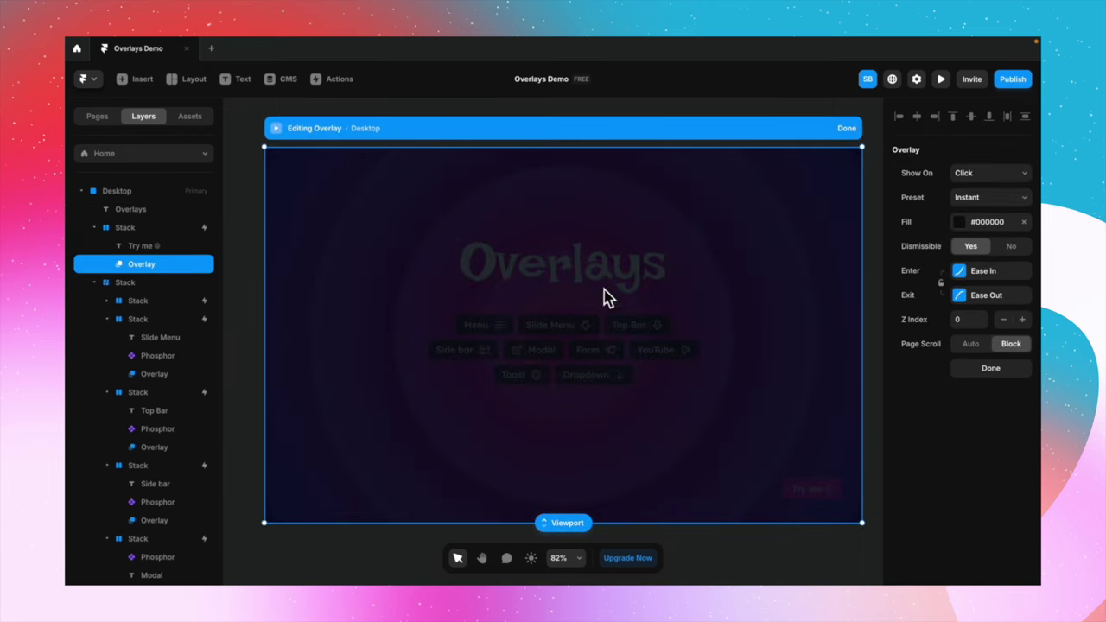
{"action": "left_click", "coordinate": [963, 227]}
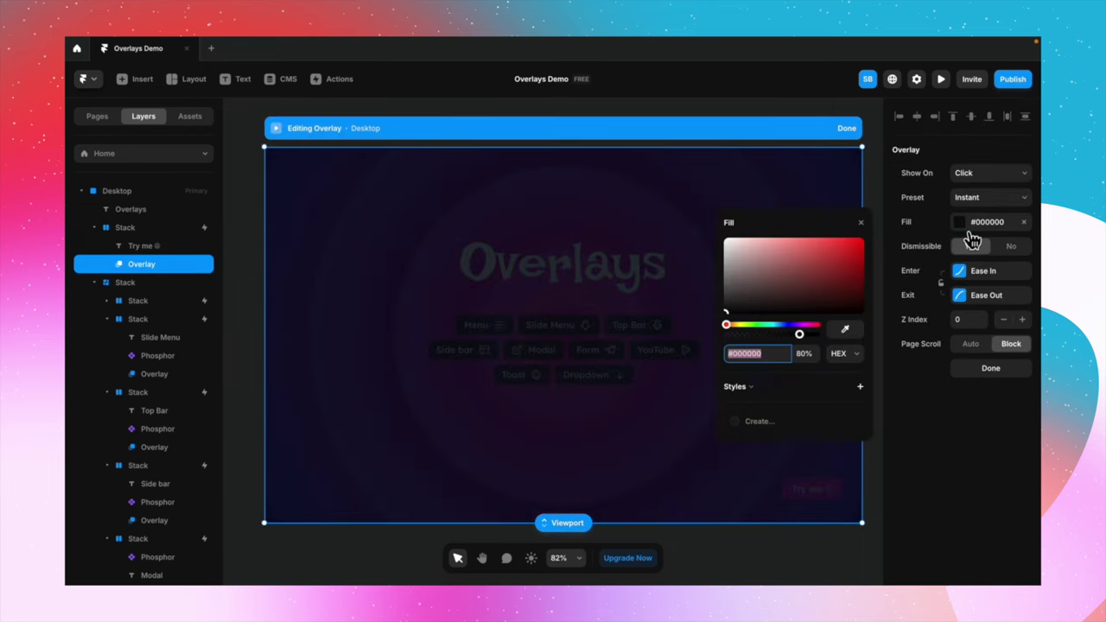
{"action": "left_click_drag", "start_coordinate": [802, 337], "coordinate": [853, 348]}
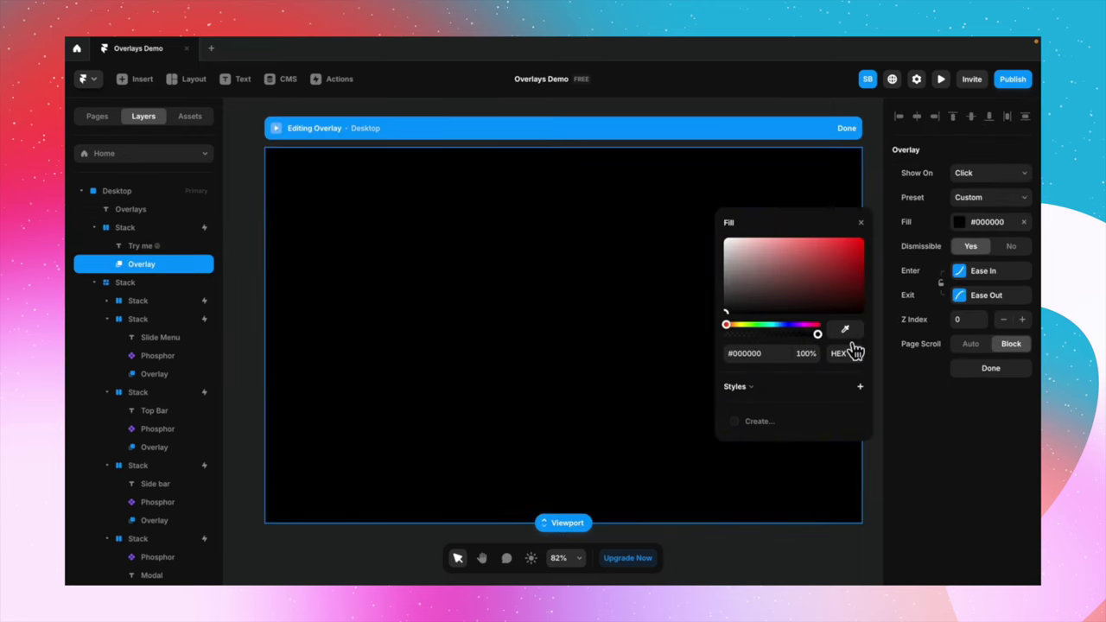
{"action": "left_click", "coordinate": [861, 223]}
Add centred text 'Where did the button go?' on the black overlay
{"action": "key", "text": "t"}
{"action": "left_click", "coordinate": [526, 296]}
{"action": "type", "text": "Wh"}
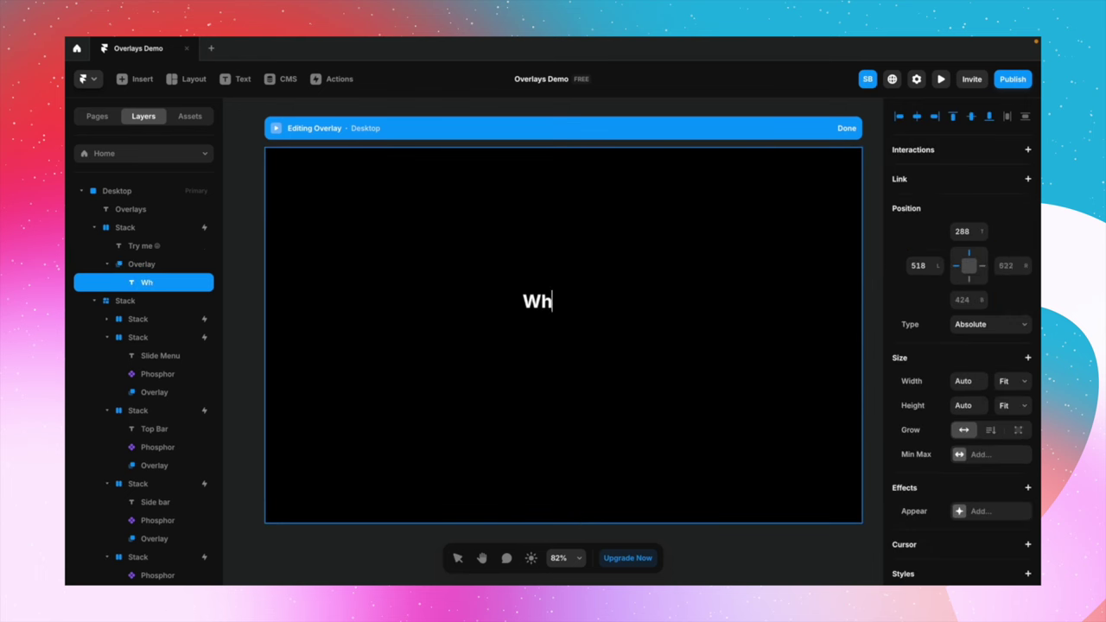
{"action": "type", "text": "ere did the button go?"}
{"action": "key", "text": "Escape"}
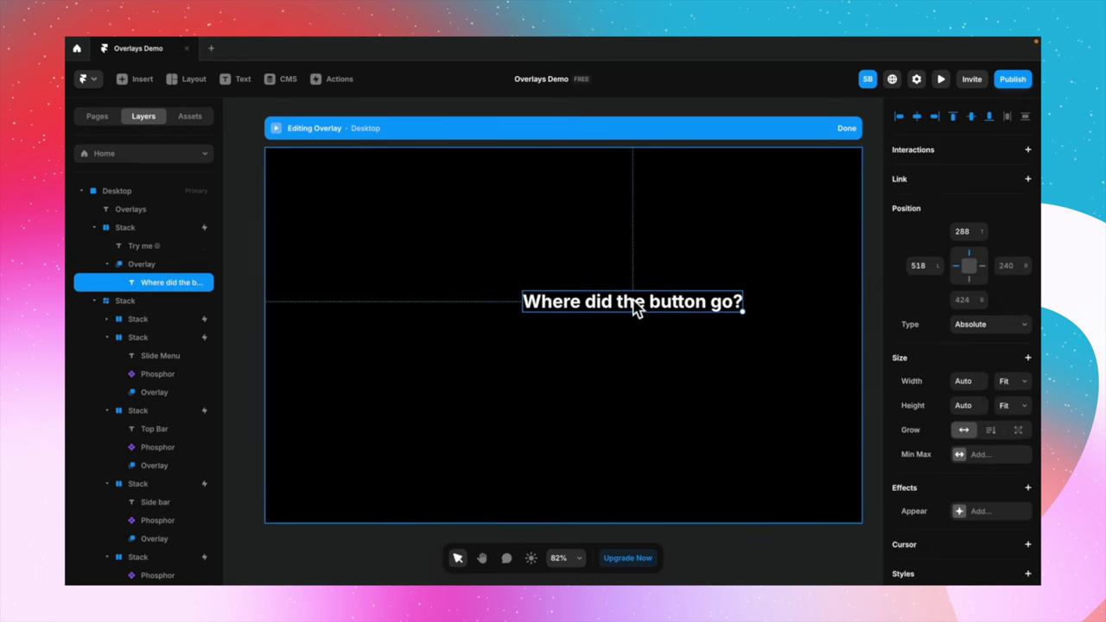
{"action": "left_click_drag", "start_coordinate": [643, 309], "coordinate": [576, 319]}
Set the overlay's Dismissible option to No and finish editing
{"action": "left_click", "coordinate": [597, 353]}
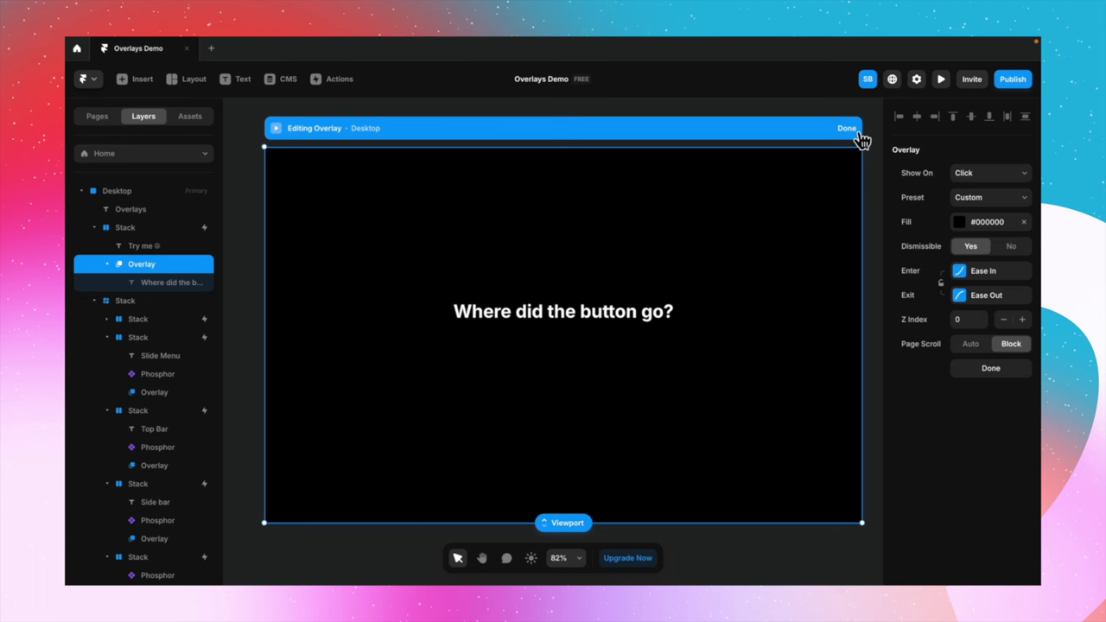
{"action": "left_click", "coordinate": [1015, 252]}
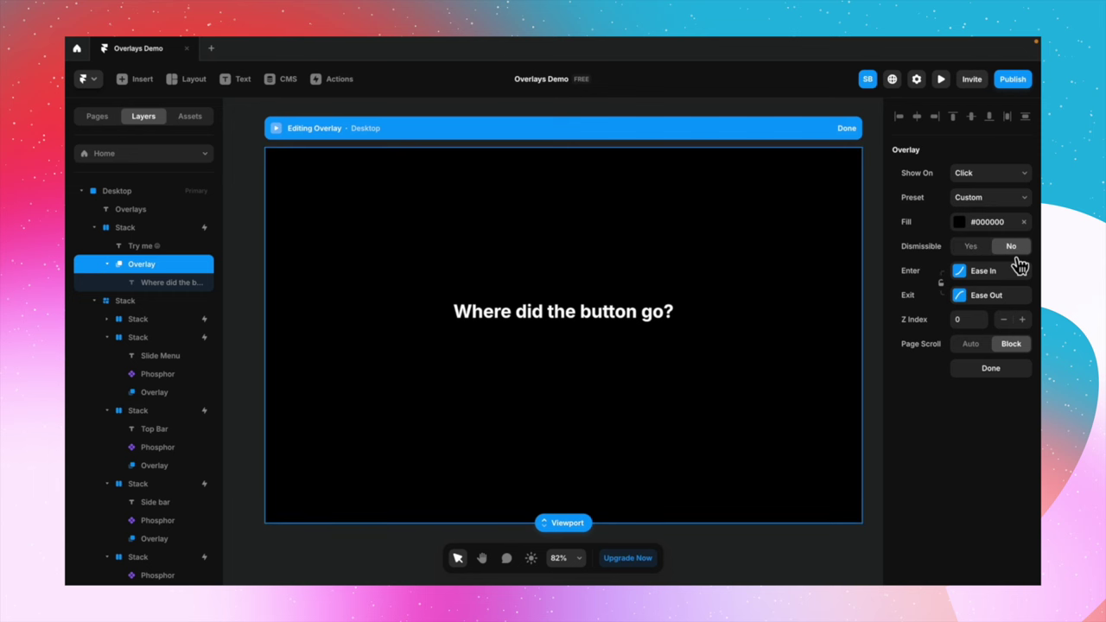
{"action": "left_click", "coordinate": [849, 130]}
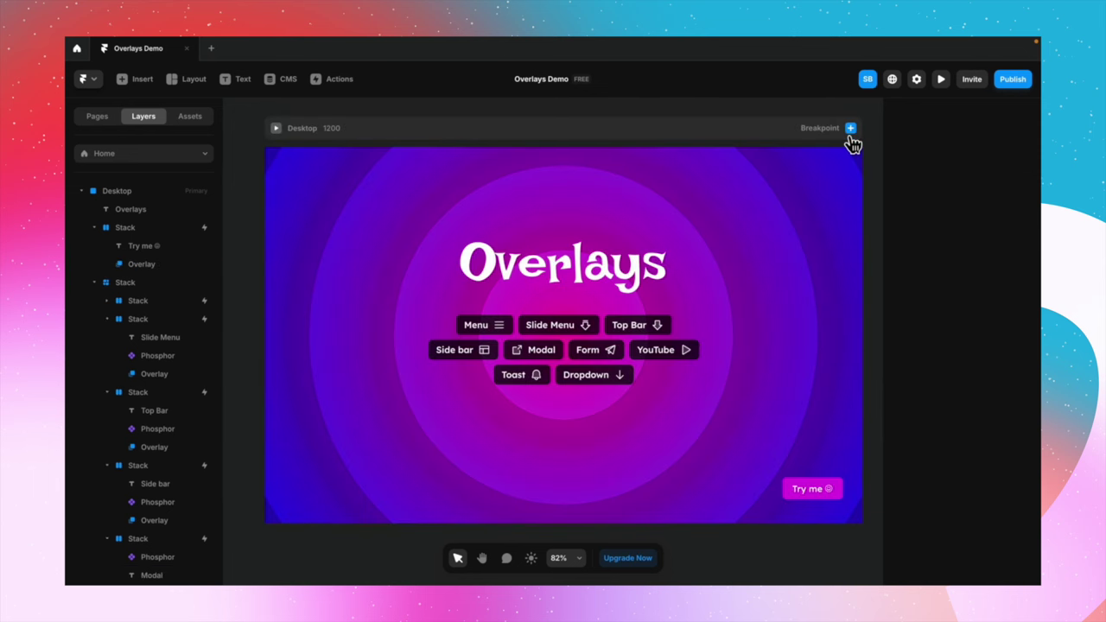
Add a Z Index style of 3 to the Try me button
{"action": "left_click", "coordinate": [825, 488]}
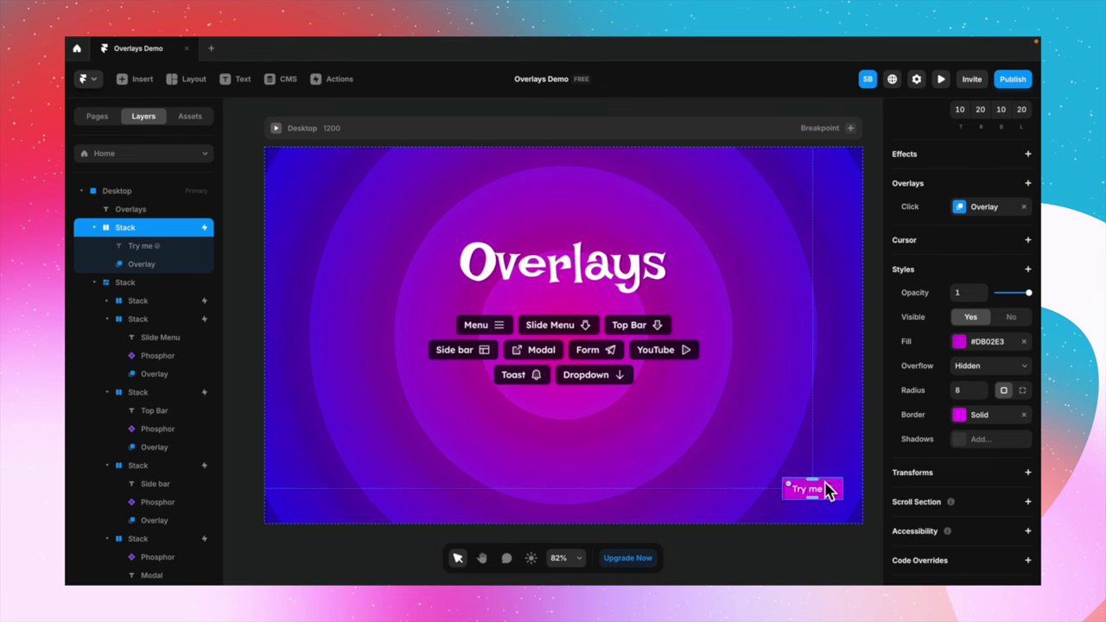
{"action": "left_click", "coordinate": [1031, 271]}
{"action": "left_click", "coordinate": [1006, 435]}
{"action": "left_click", "coordinate": [972, 467]}
{"action": "type", "text": "3"}
{"action": "left_click", "coordinate": [881, 502]}
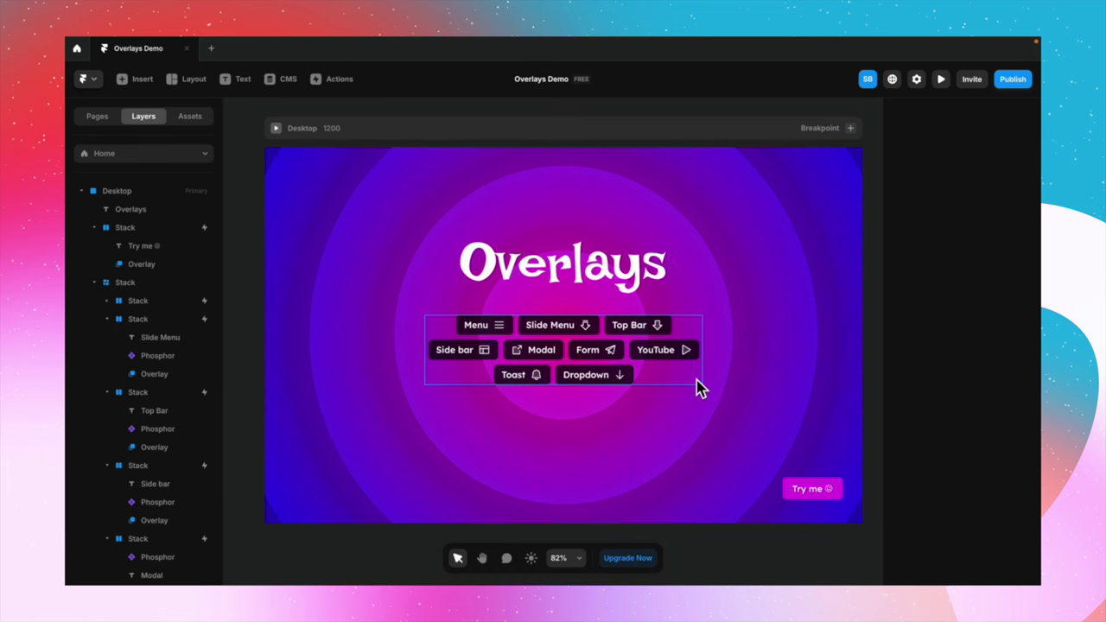
In preview, open the black overlay with Try me and close it by pressing Try me again
{"action": "left_click", "coordinate": [278, 130]}
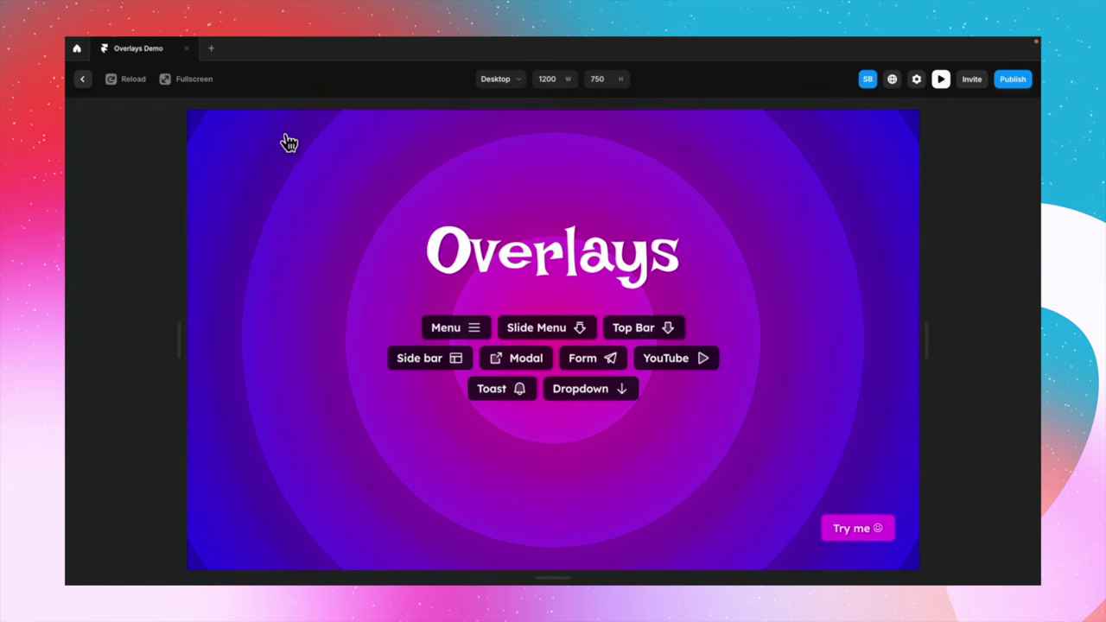
{"action": "left_click", "coordinate": [871, 534]}
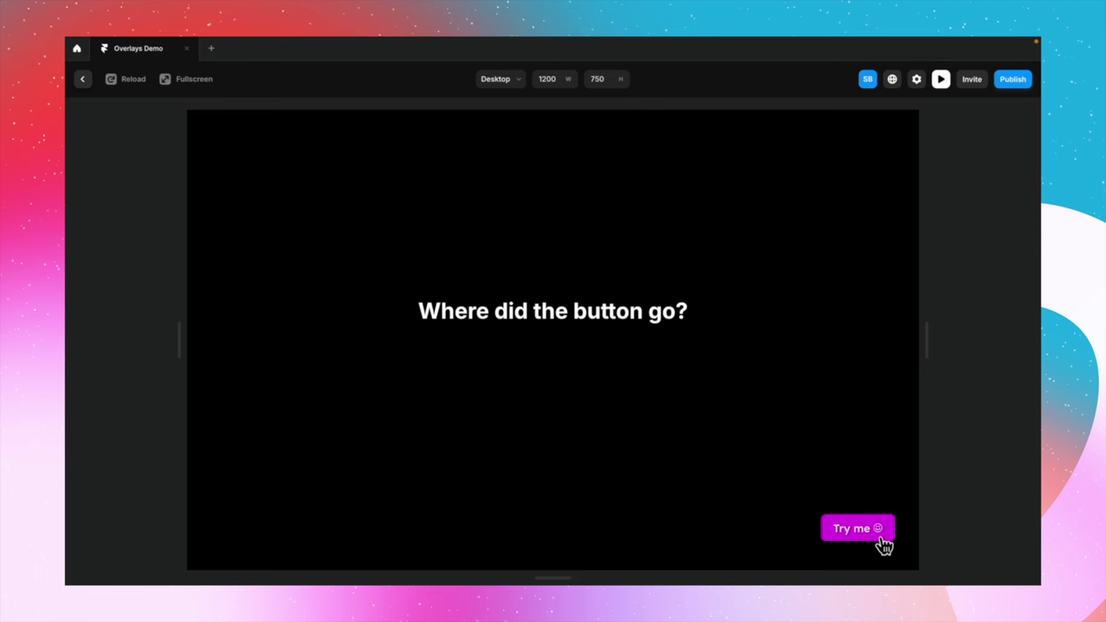
{"action": "left_click", "coordinate": [884, 538]}
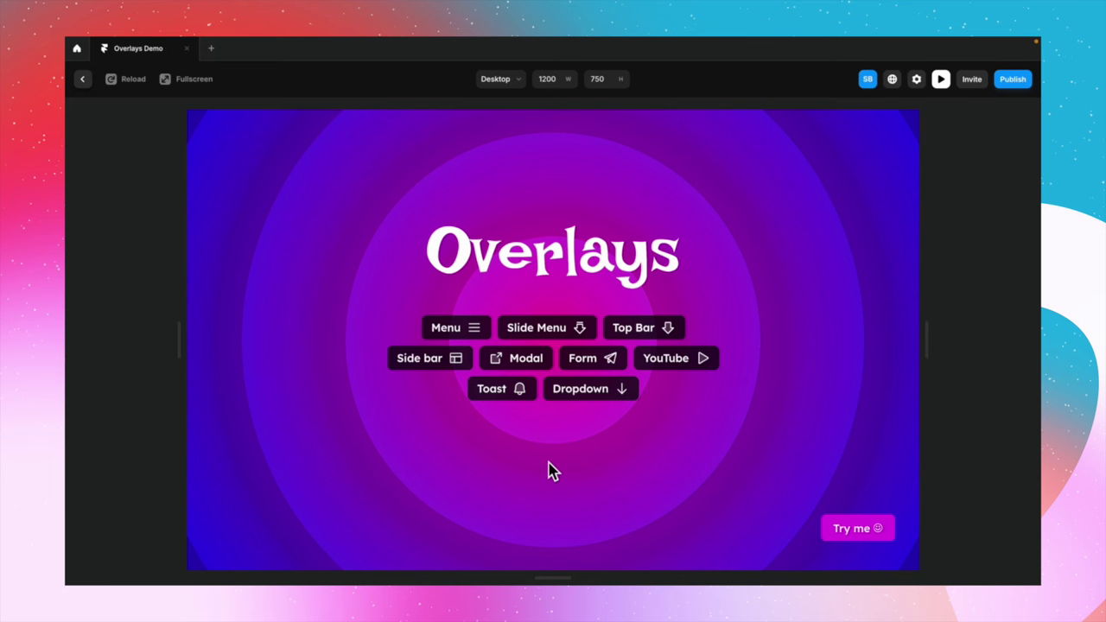
Back in the editor, pan to the overlay frames and nudge Toast into line beside Modal and Side Bar
{"action": "left_click", "coordinate": [89, 90]}
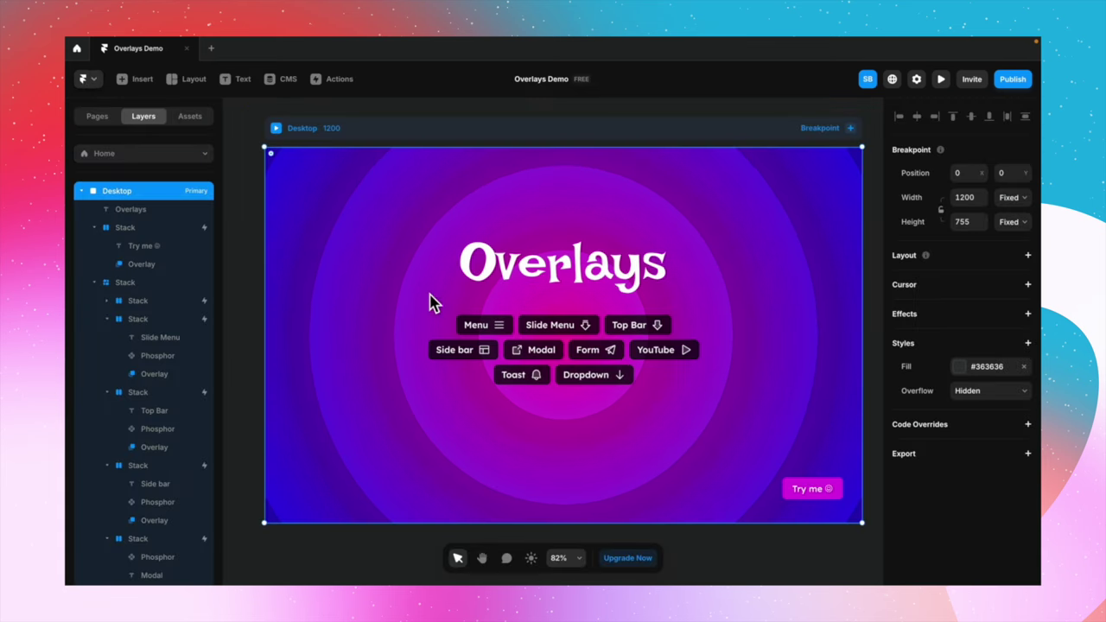
{"action": "left_click", "coordinate": [644, 118]}
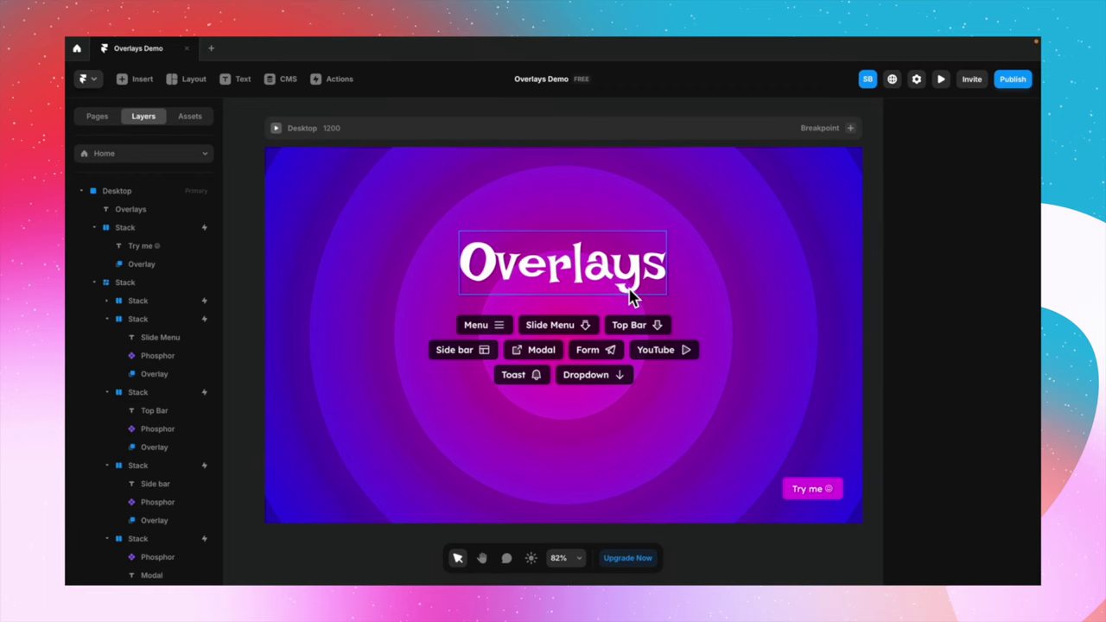
{"action": "scroll", "coordinate": [630, 291], "scroll_direction": "down", "scroll_amount": 4}
{"action": "scroll", "coordinate": [630, 291], "scroll_direction": "down", "scroll_amount": 1}
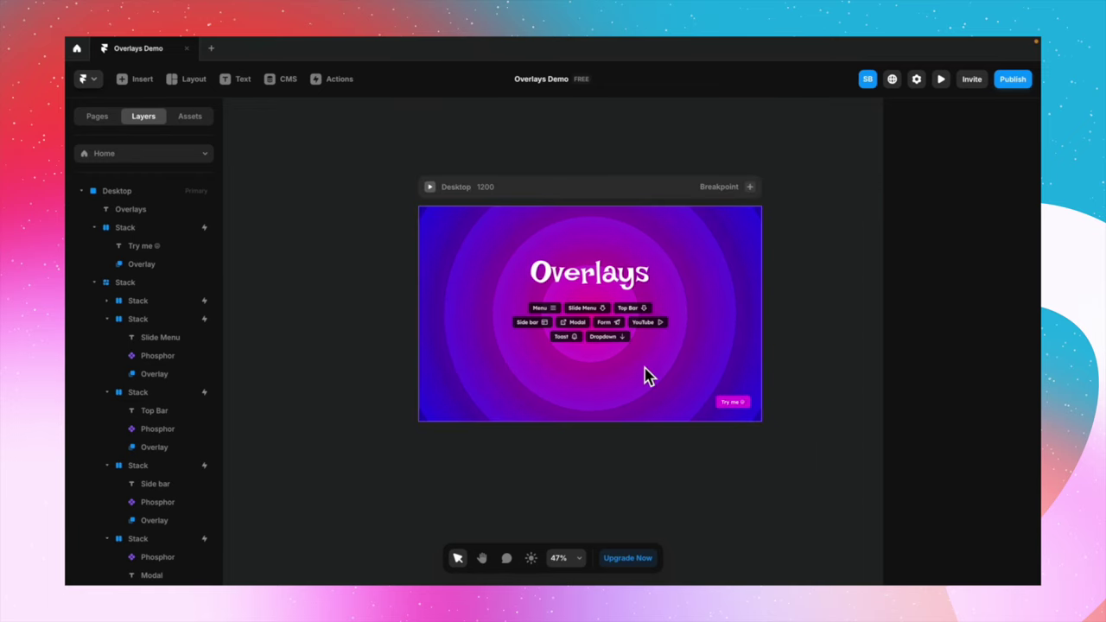
{"action": "scroll", "coordinate": [649, 376], "scroll_direction": "right", "scroll_amount": 10}
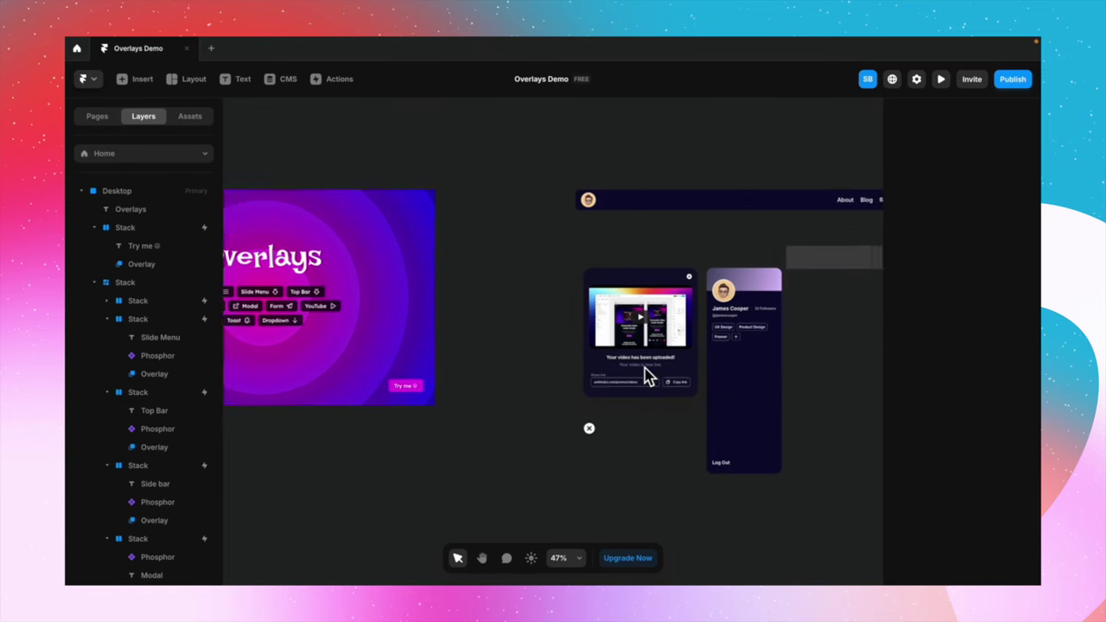
{"action": "mouse_move", "coordinate": [635, 246]}
{"action": "left_mouse_down"}
{"action": "mouse_move", "coordinate": [644, 276]}
{"action": "mouse_move", "coordinate": [640, 263]}
{"action": "left_mouse_up"}
{"action": "left_click", "coordinate": [804, 409]}
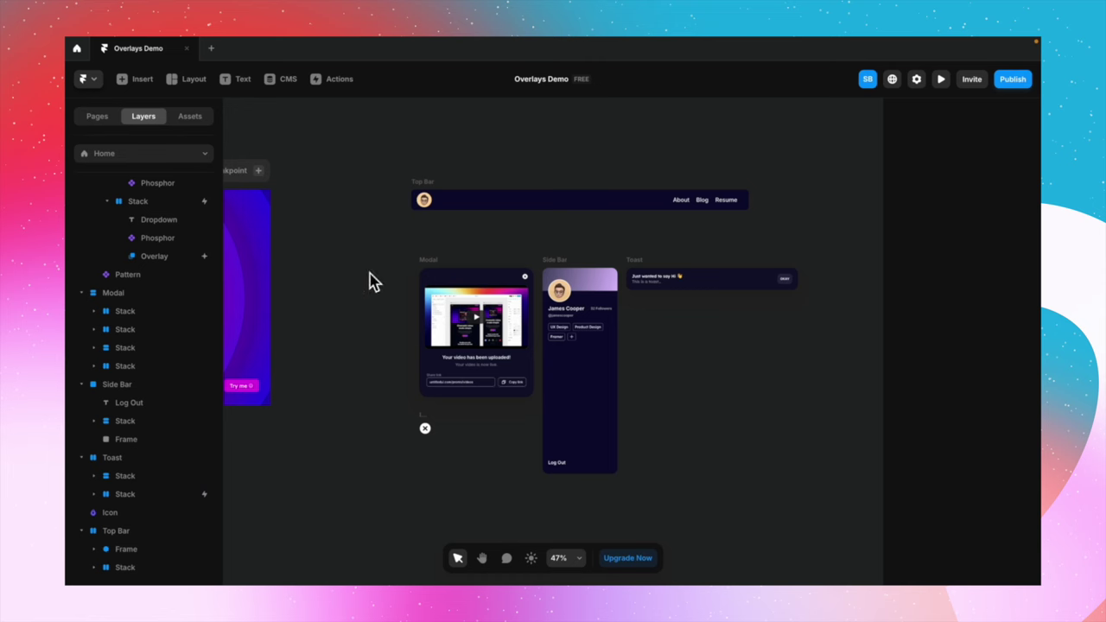